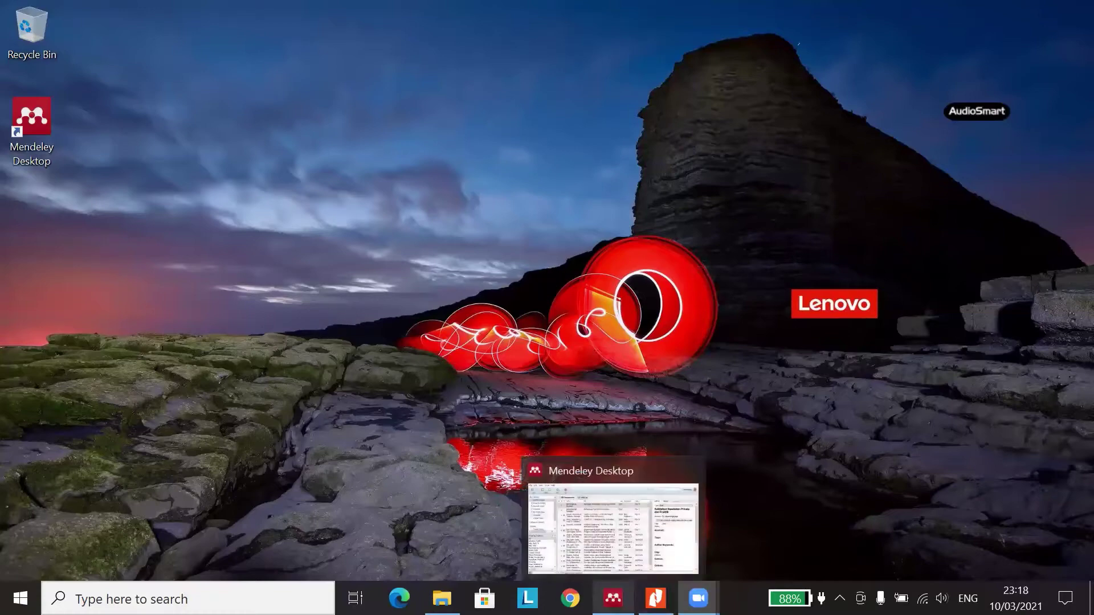
- Restore Mendeley and review the Book entry's details: Jakarta, edition 1, PT. Raja Grafindo Persada
click(613, 598)
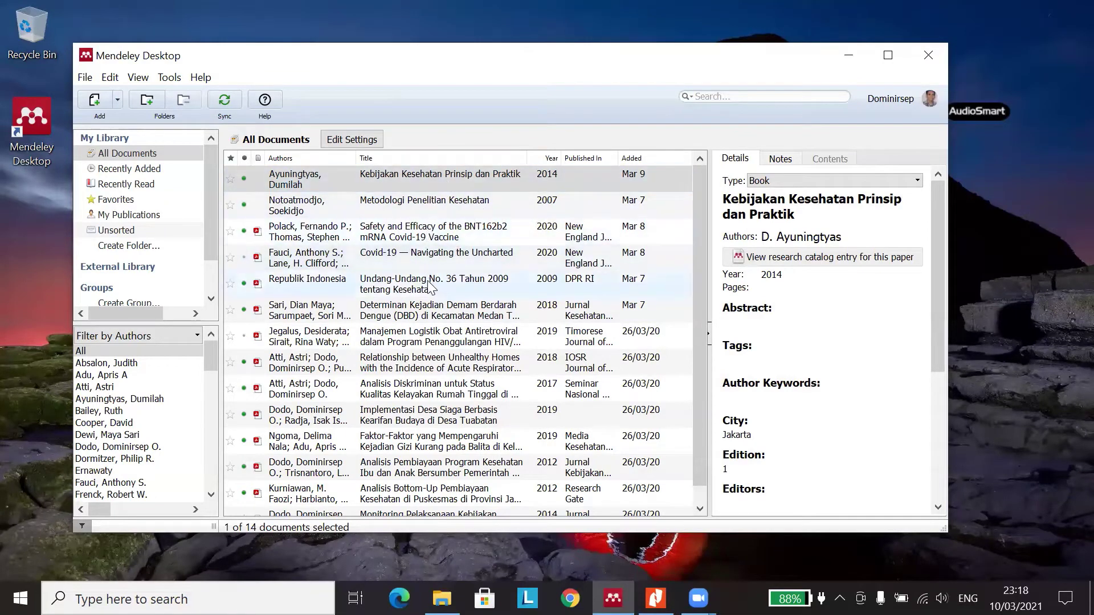
scroll(434, 293, down, 1)
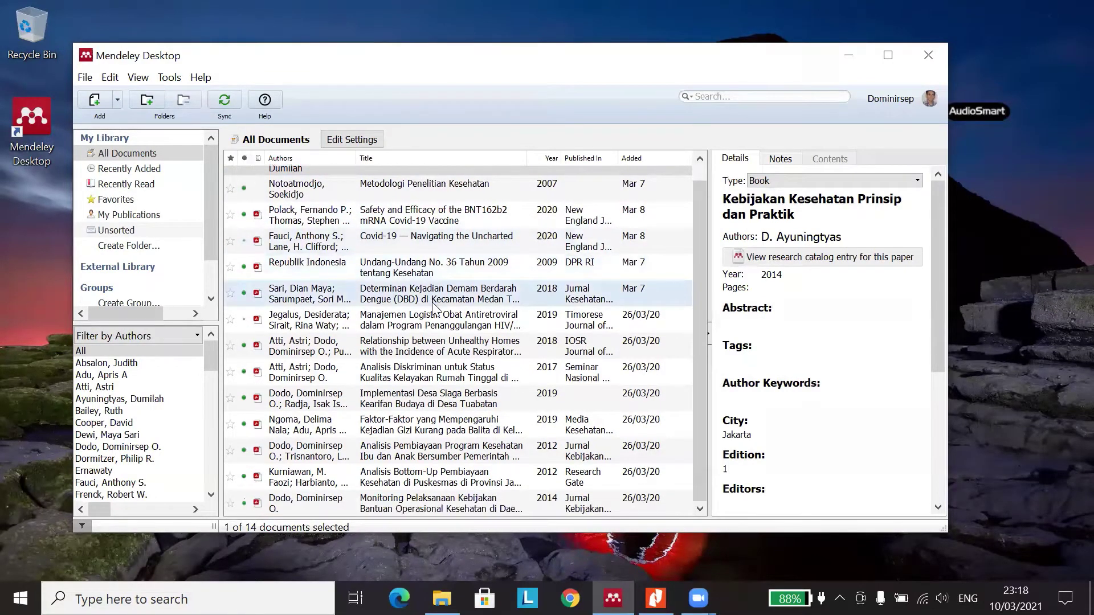
scroll(436, 308, up, 1)
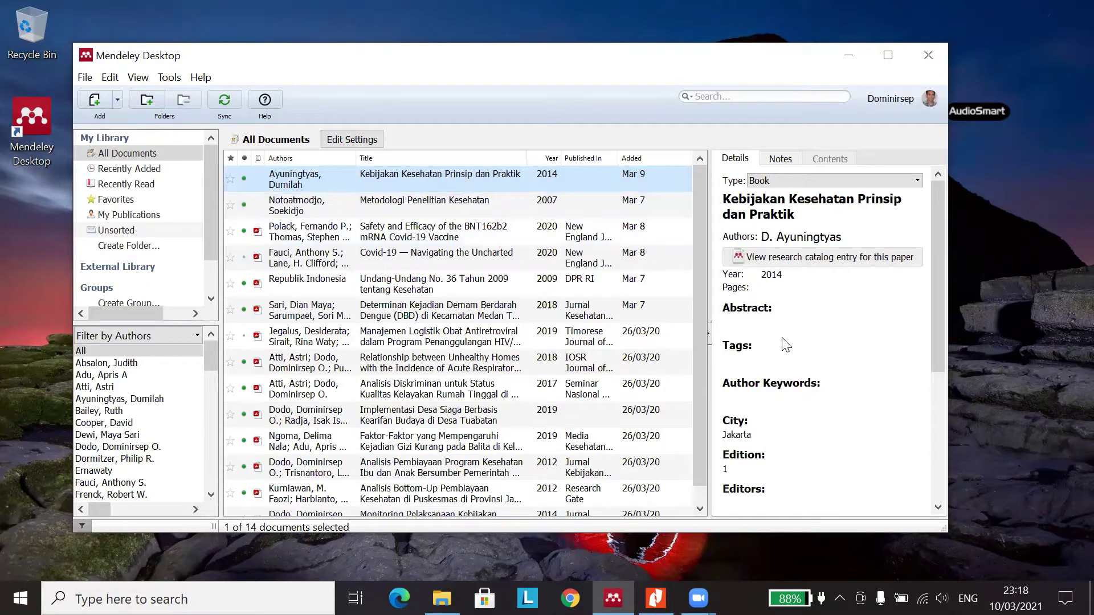
scroll(790, 289, down, 3)
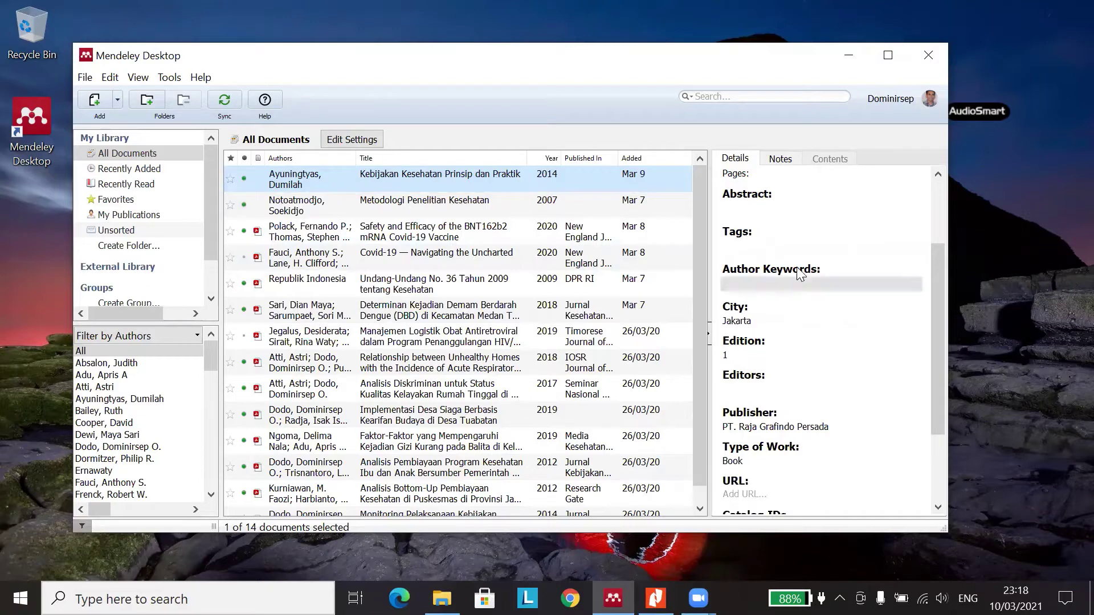
scroll(796, 273, up, 3)
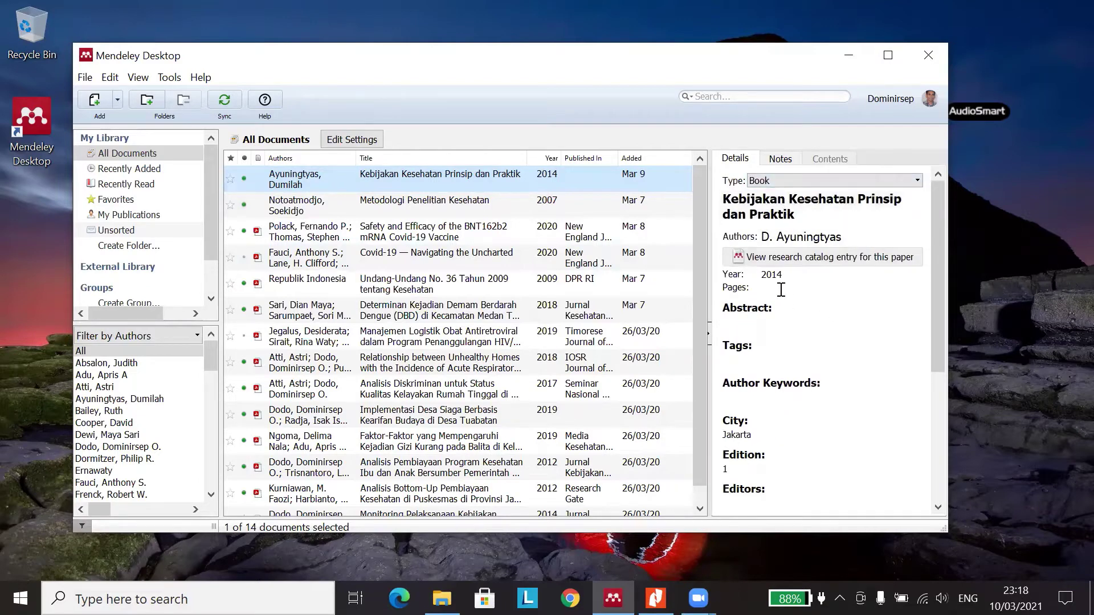
scroll(768, 390, down, 3)
scroll(768, 394, down, 3)
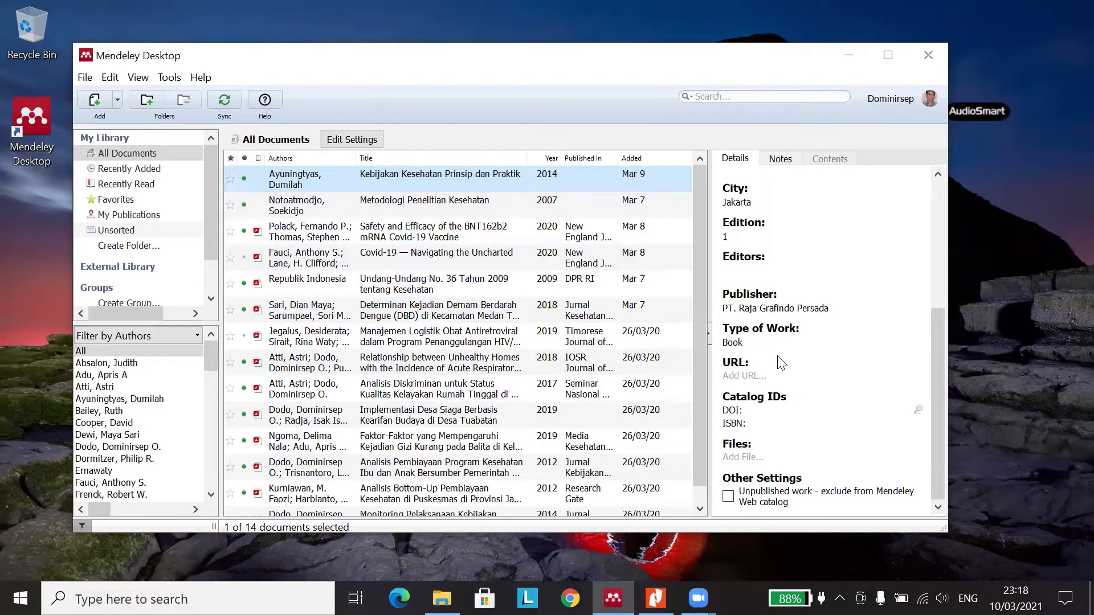
scroll(781, 363, up, 5)
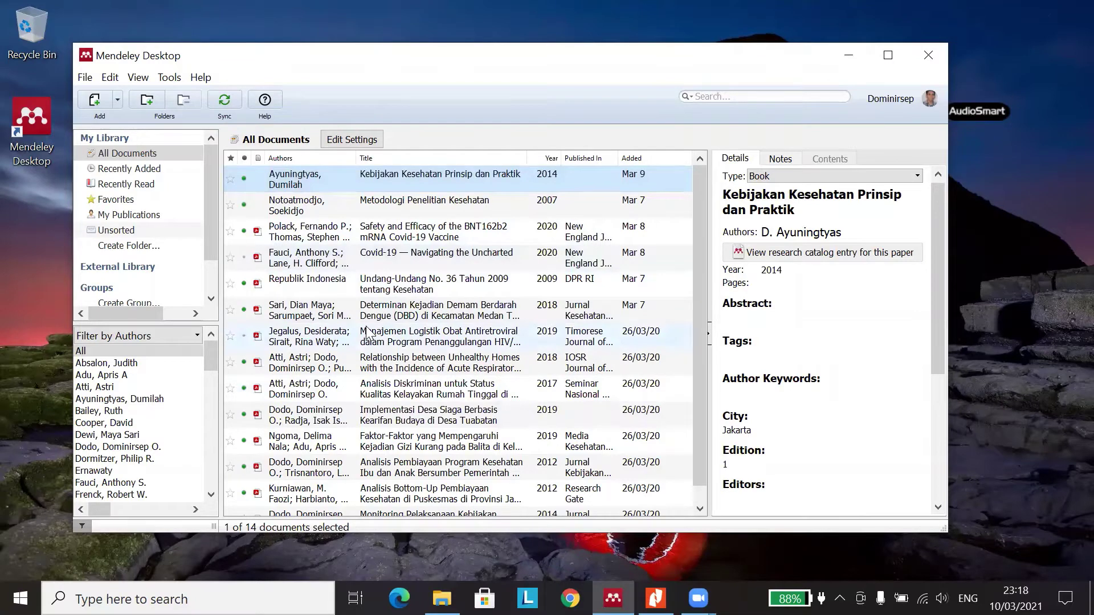
- Browse the full document-type list, keep the entry as Book, then switch to the PDF's type table
click(799, 175)
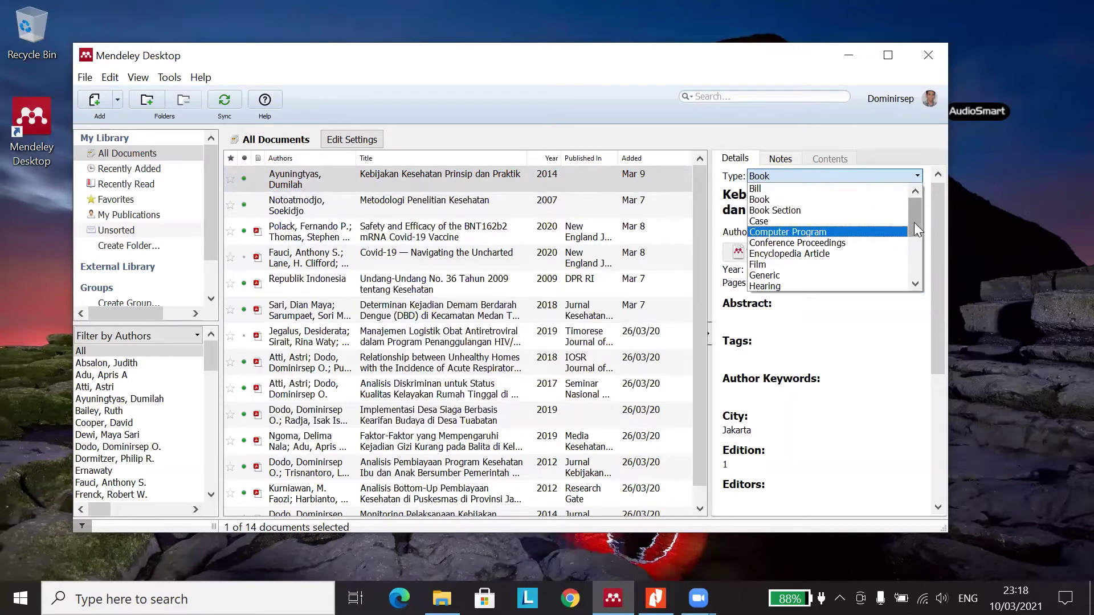
drag(914, 225, 914, 232)
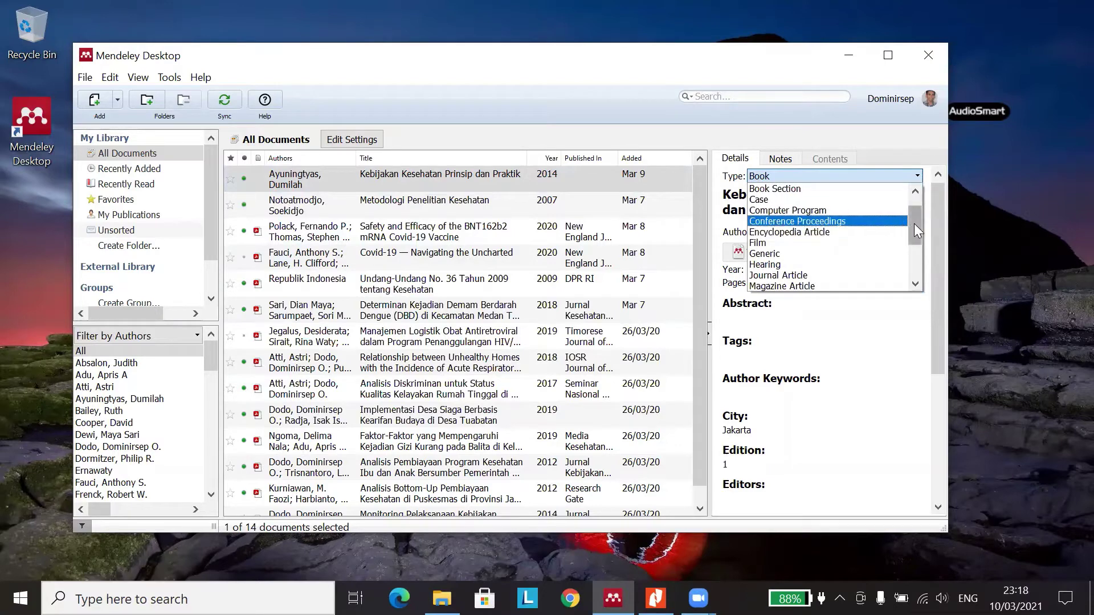
scroll(914, 229, down, 2)
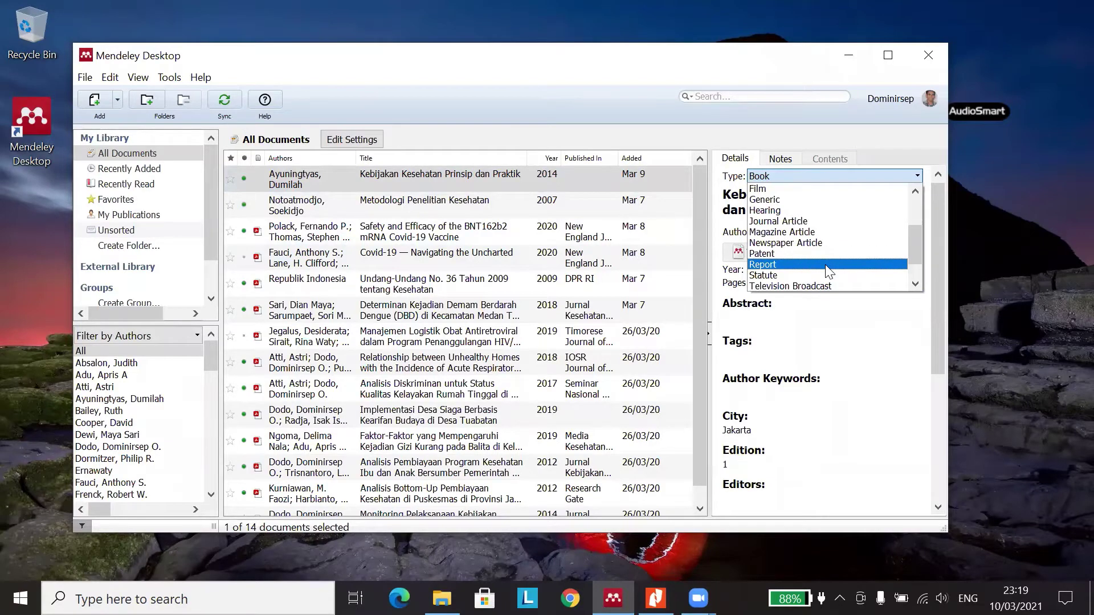
scroll(827, 274, down, 1)
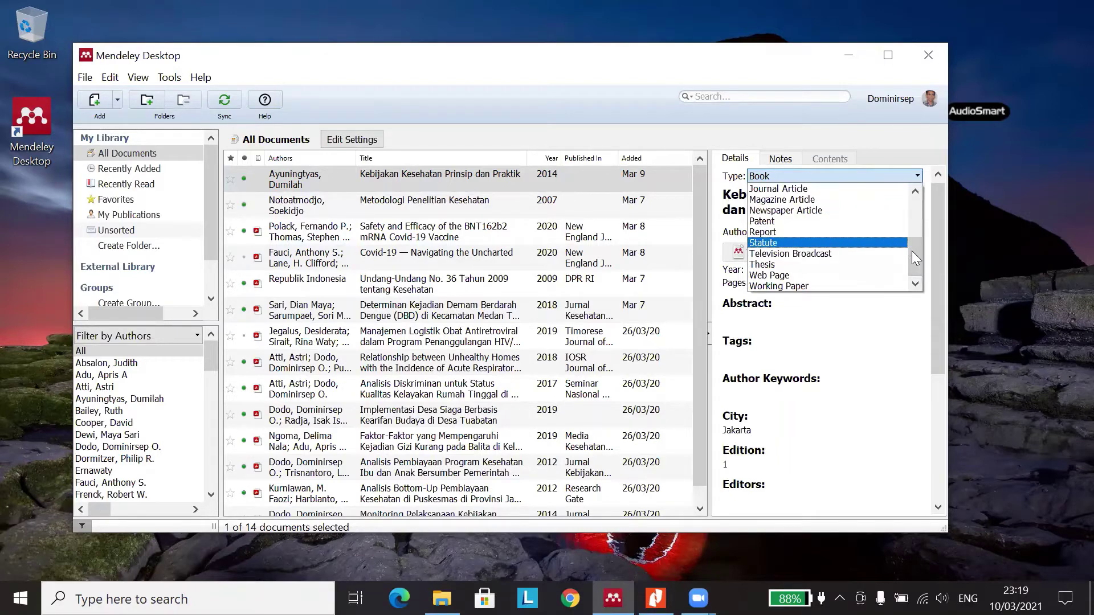
drag(915, 246, 913, 195)
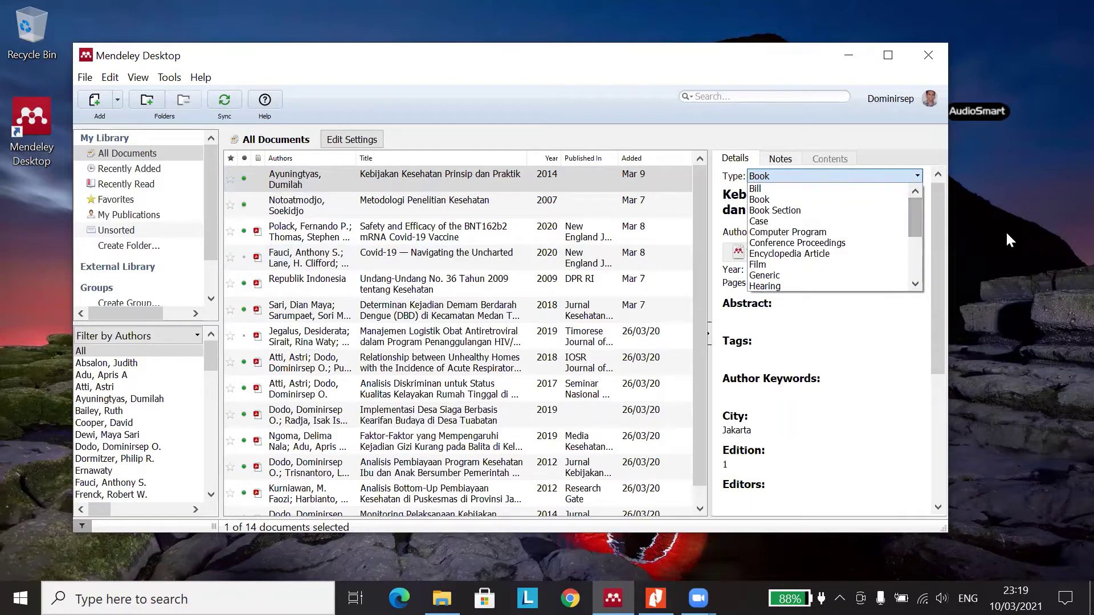
click(1038, 278)
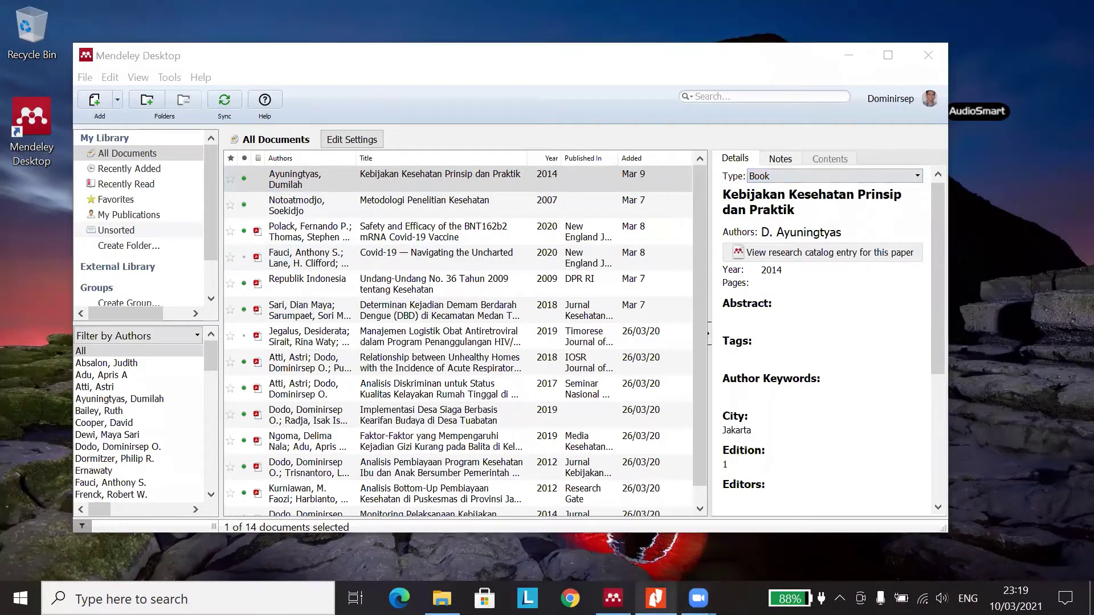
click(655, 599)
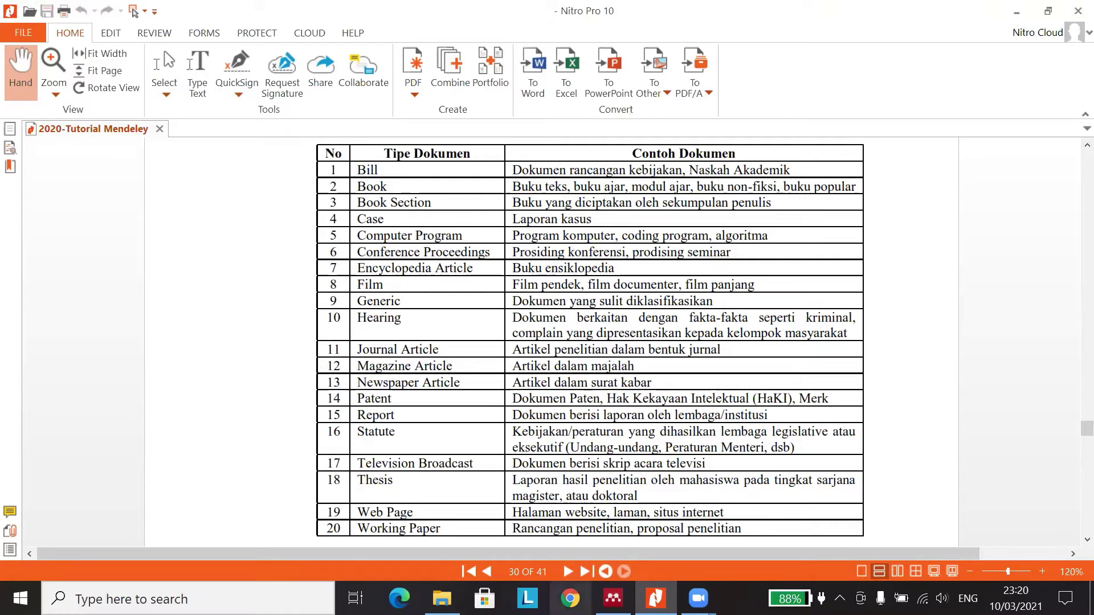
click(613, 599)
click(857, 175)
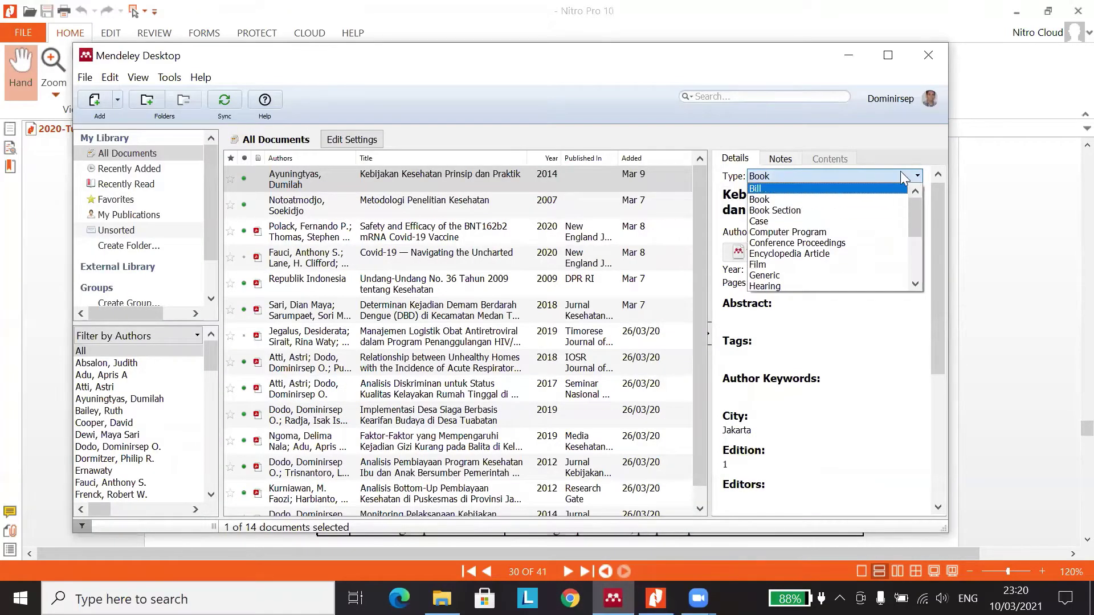
click(1034, 212)
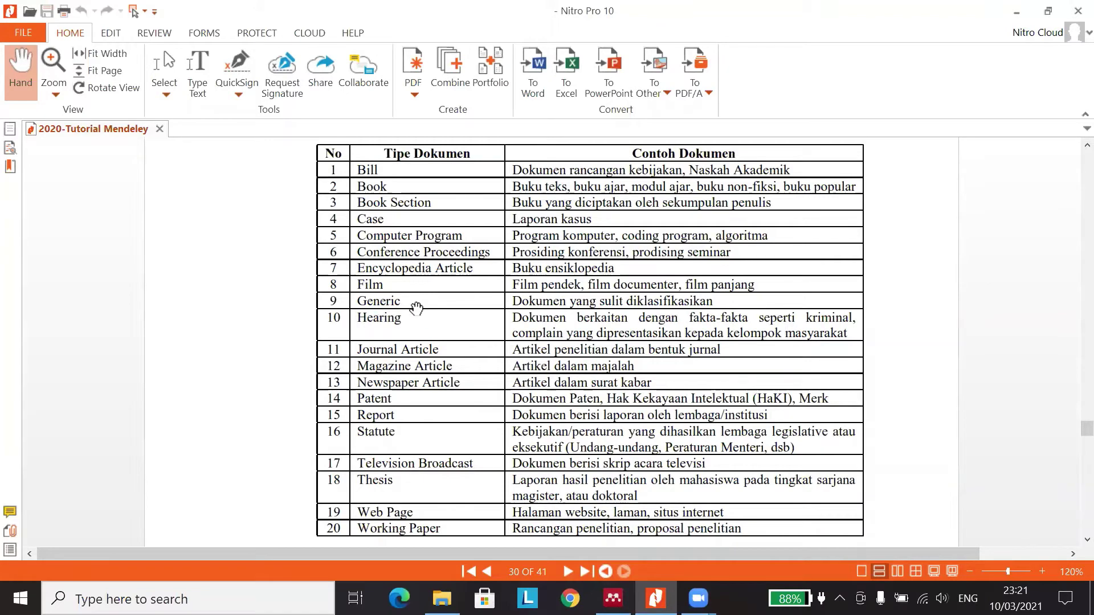
- Close the Windows group-invite notification over the document-types table
click(1074, 522)
- Minimise Nitro Pro and review the 2014 Book entry's details: Jakarta, edition 1
click(1017, 11)
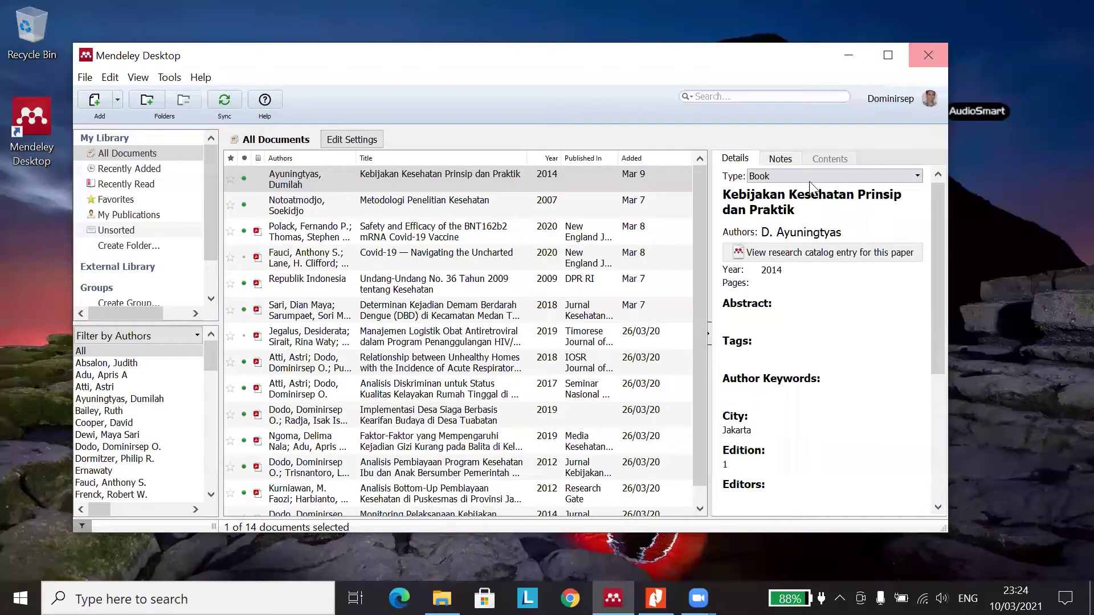
scroll(695, 345, down, 1)
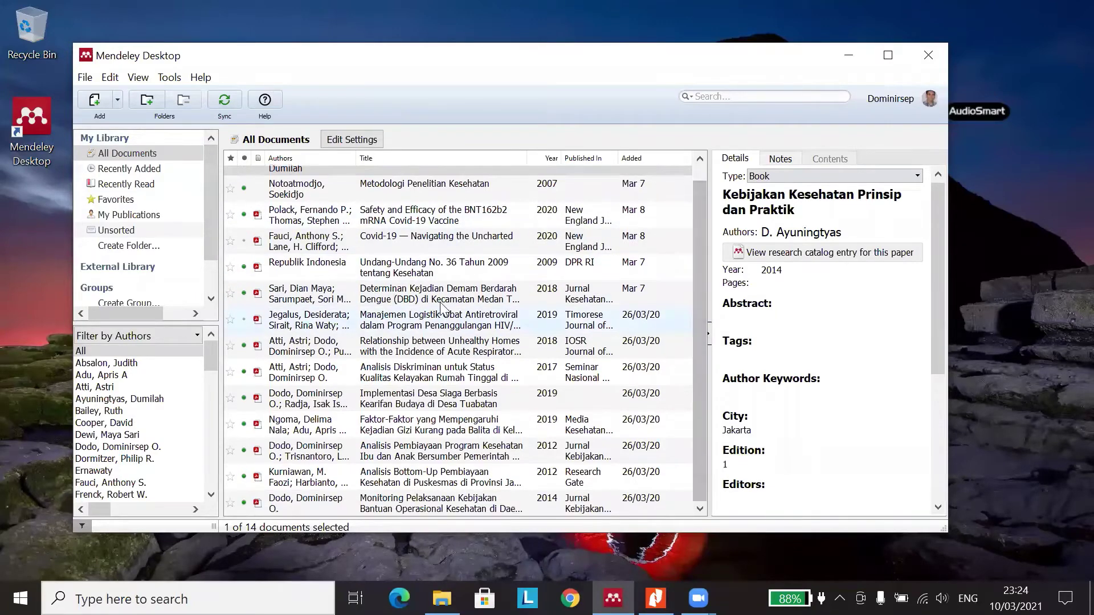
scroll(672, 273, up, 1)
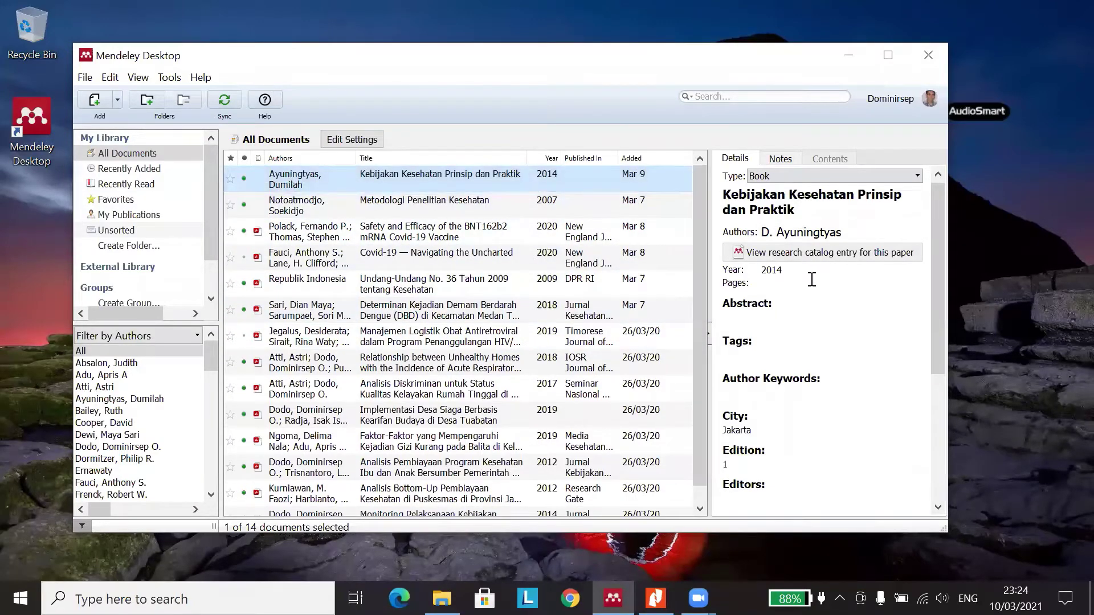
scroll(810, 282, down, 3)
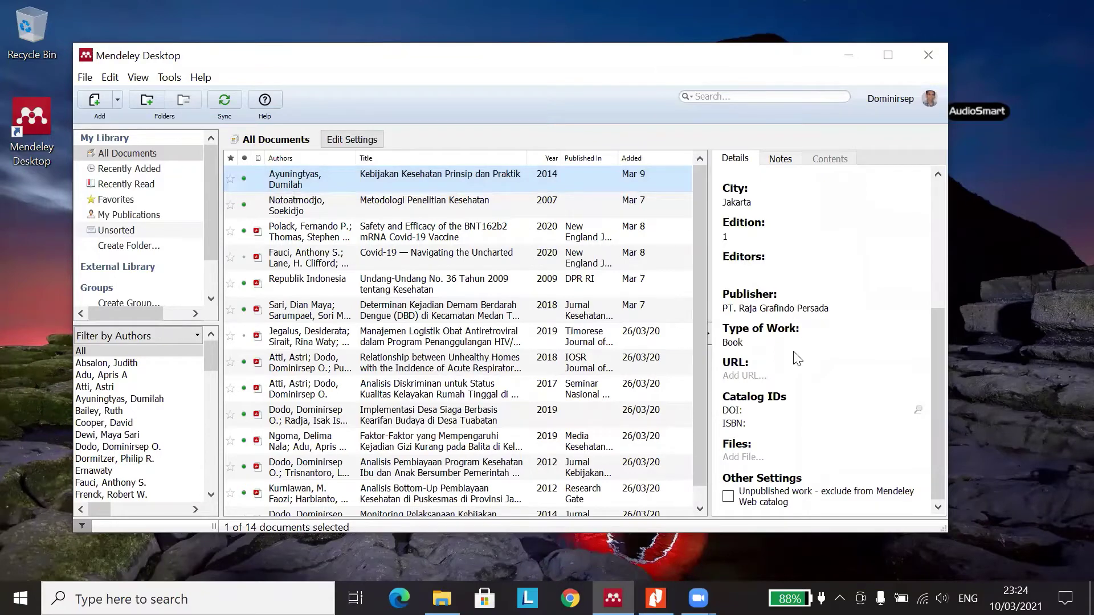
scroll(798, 353, up, 3)
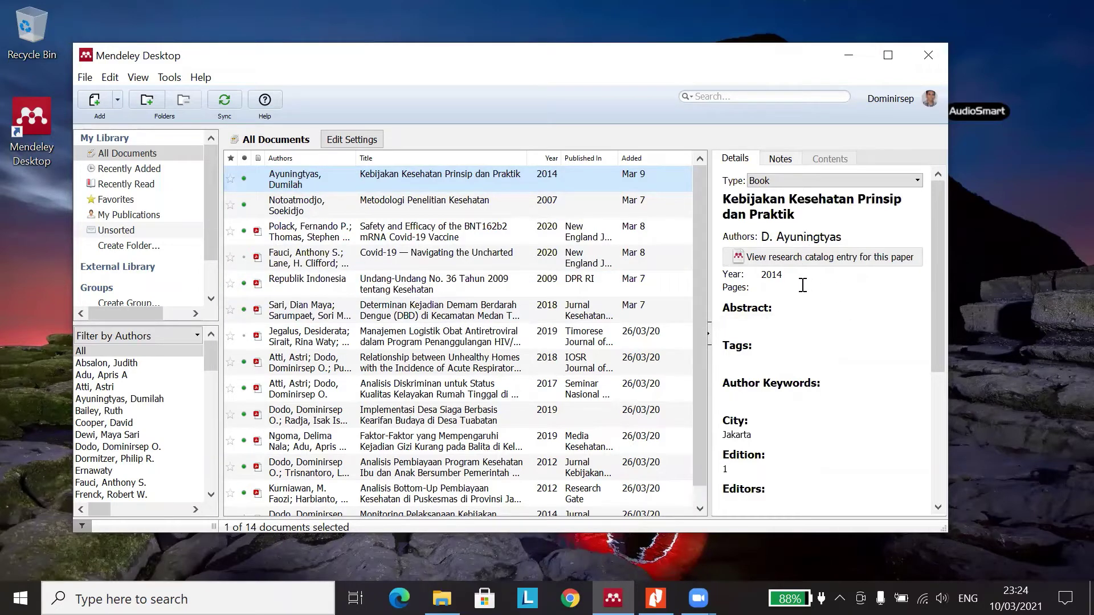
scroll(793, 280, down, 2)
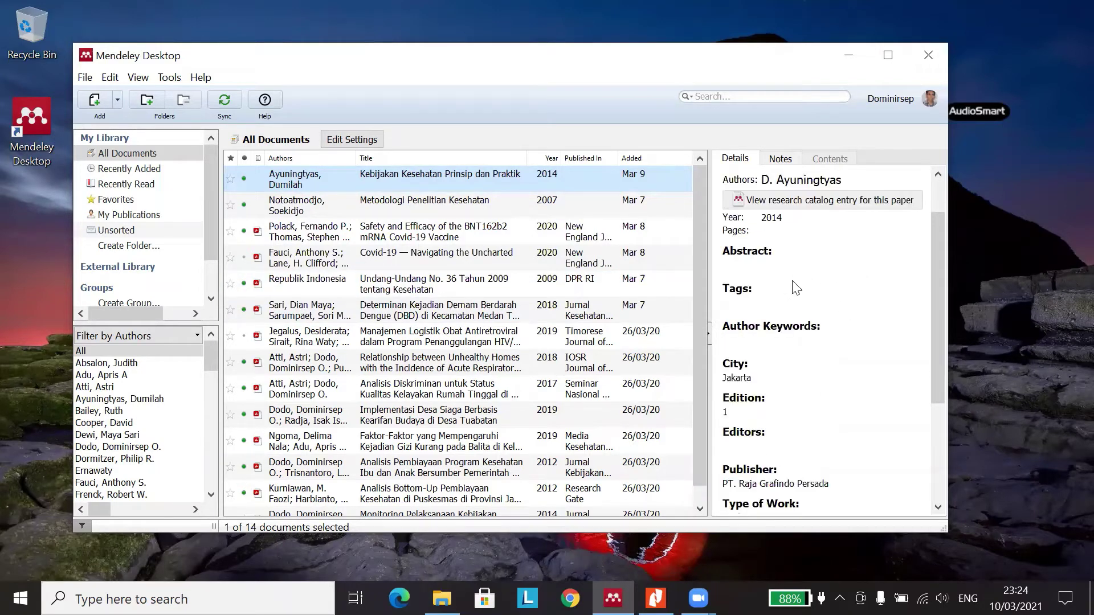
scroll(781, 319, up, 2)
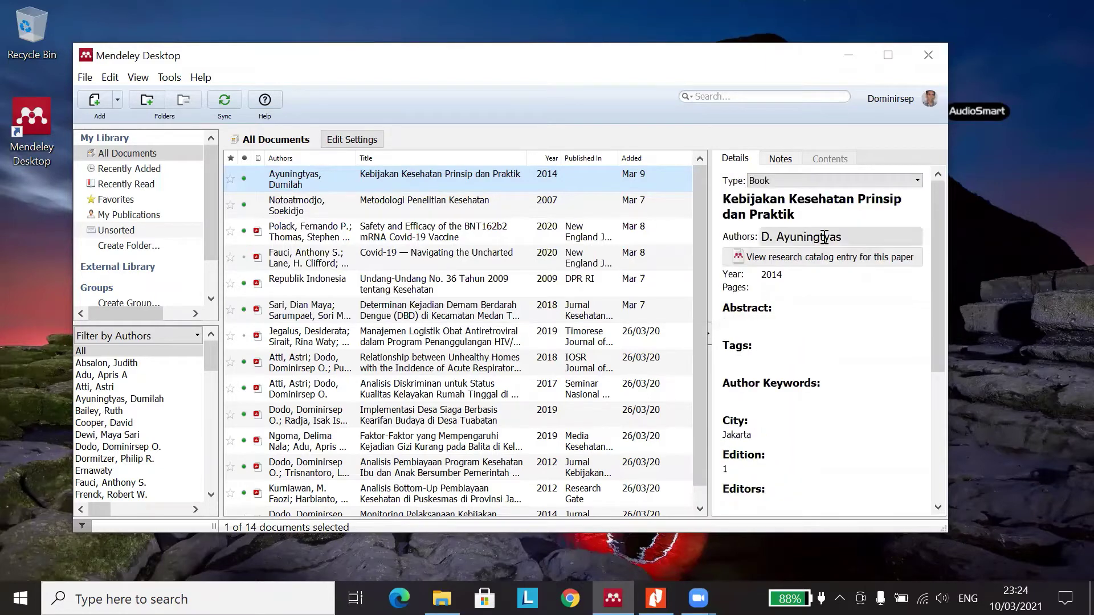
click(795, 181)
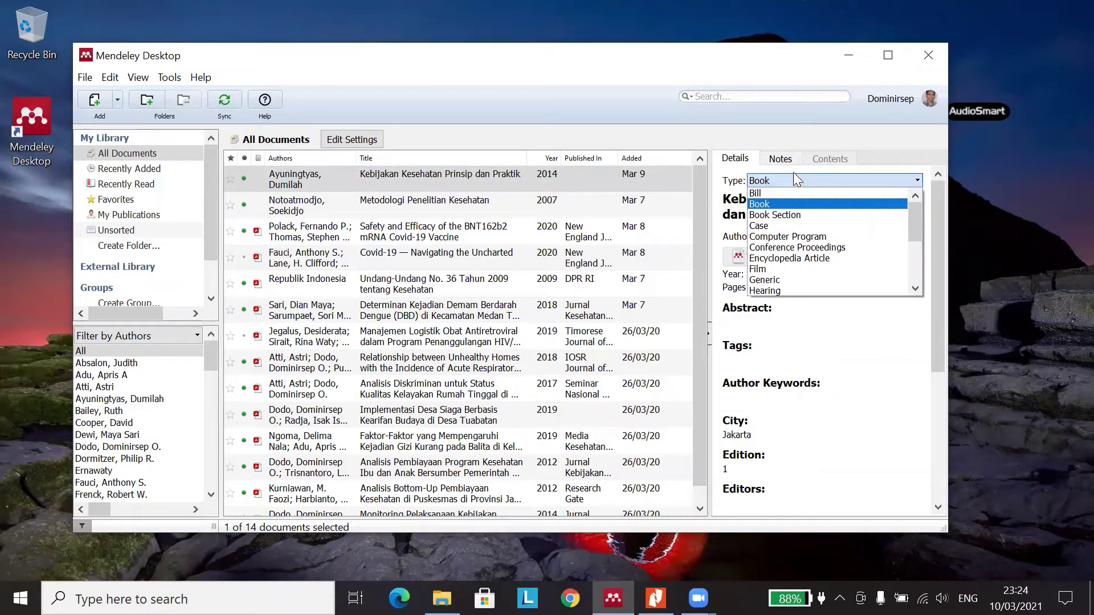
click(796, 182)
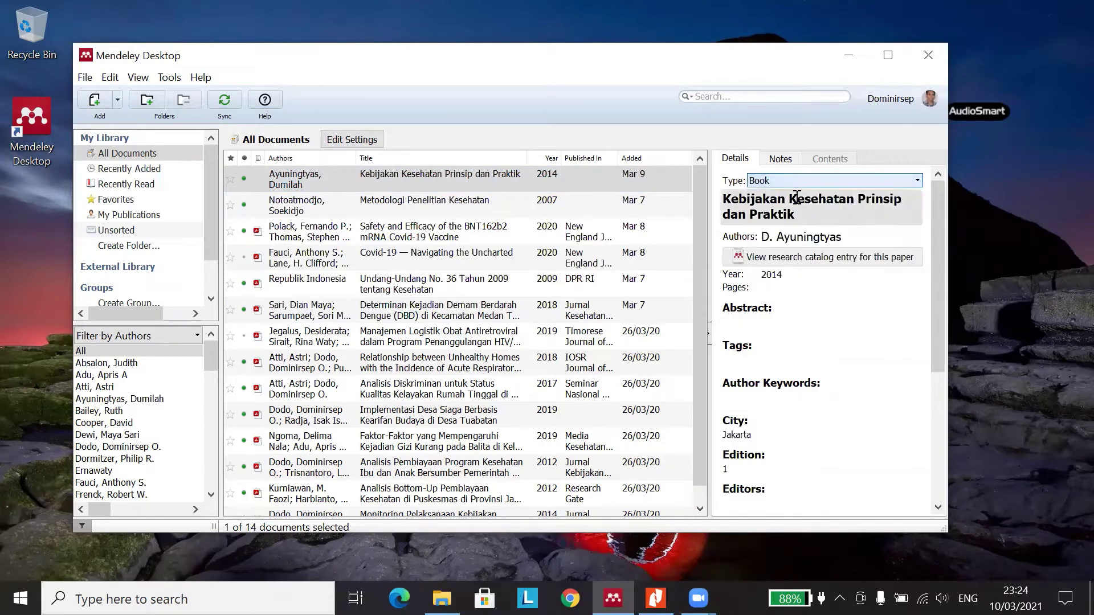
click(801, 238)
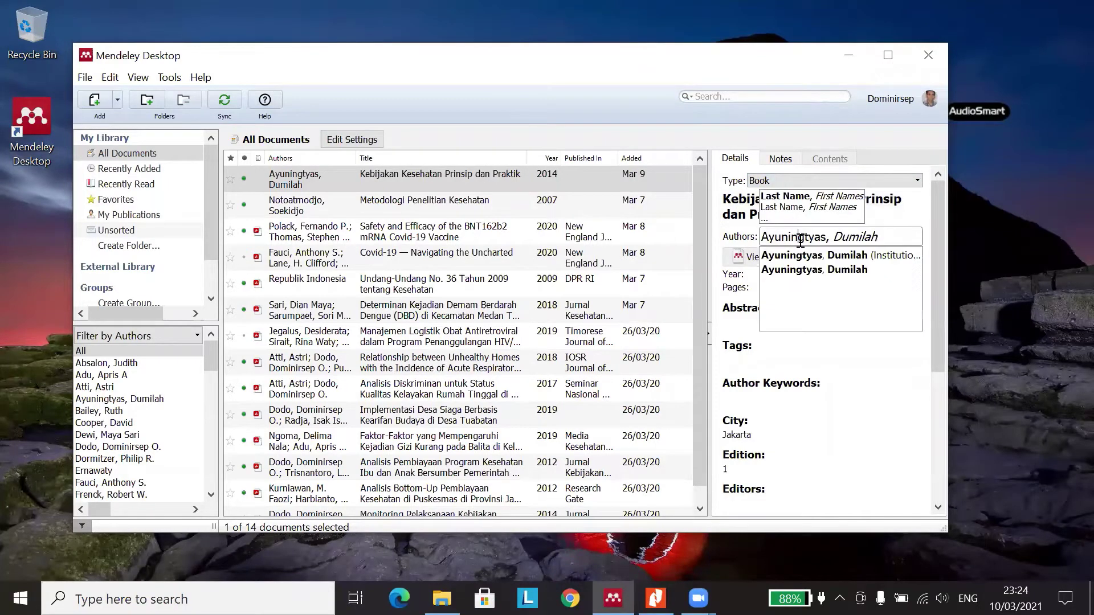
click(734, 293)
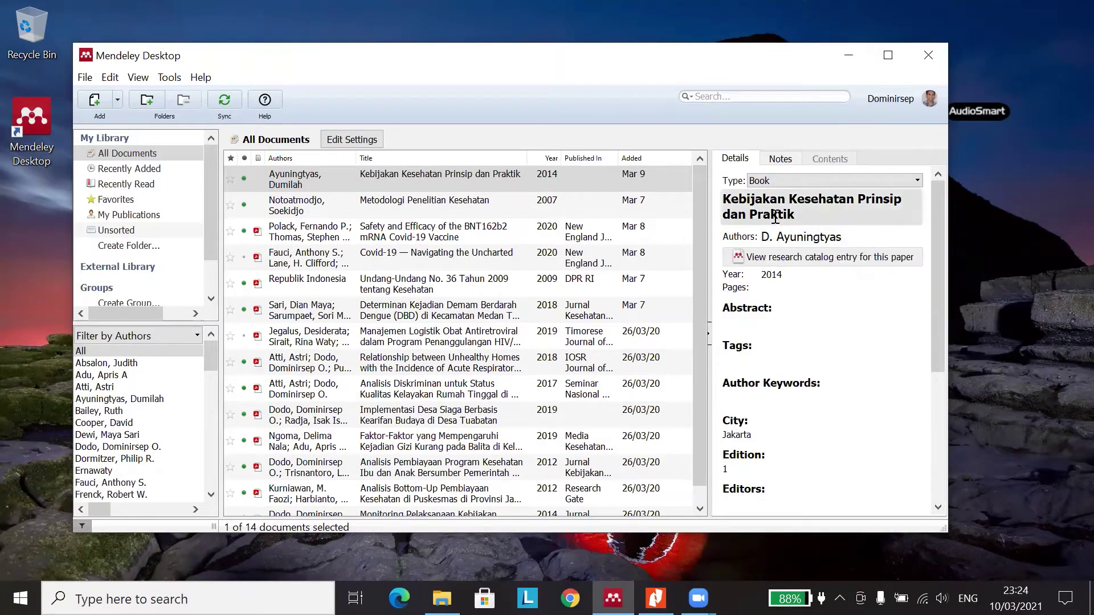
scroll(774, 323, down, 5)
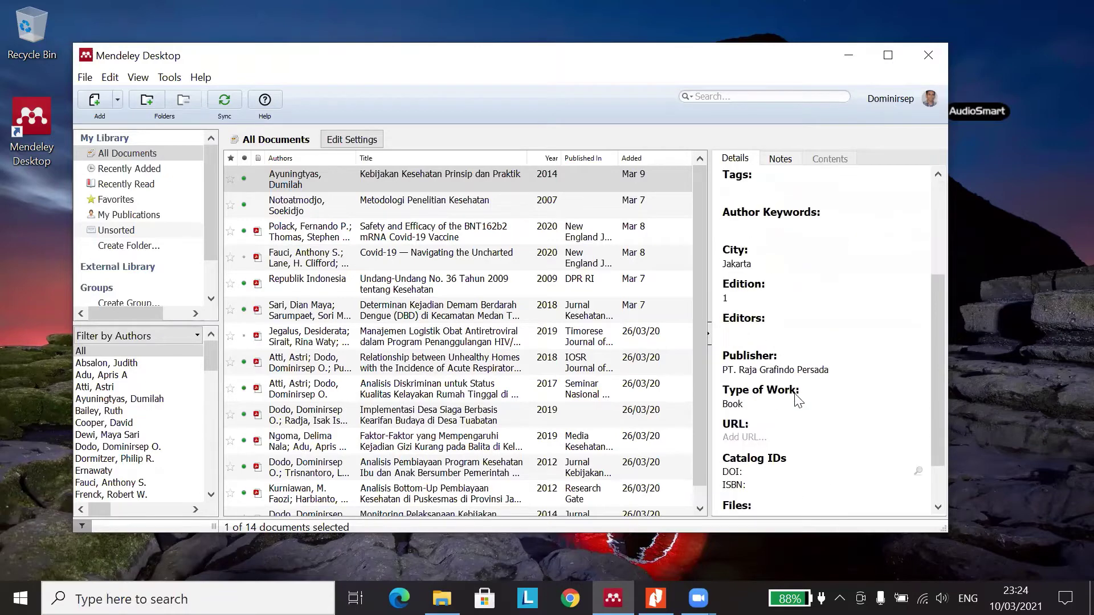
scroll(796, 389, up, 5)
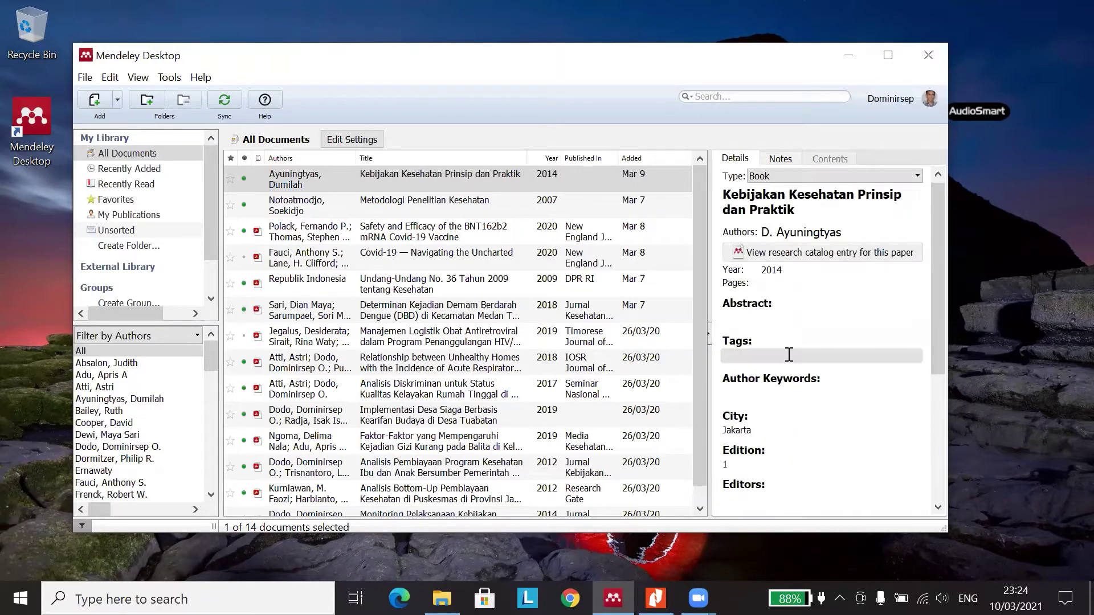
scroll(788, 379, down, 5)
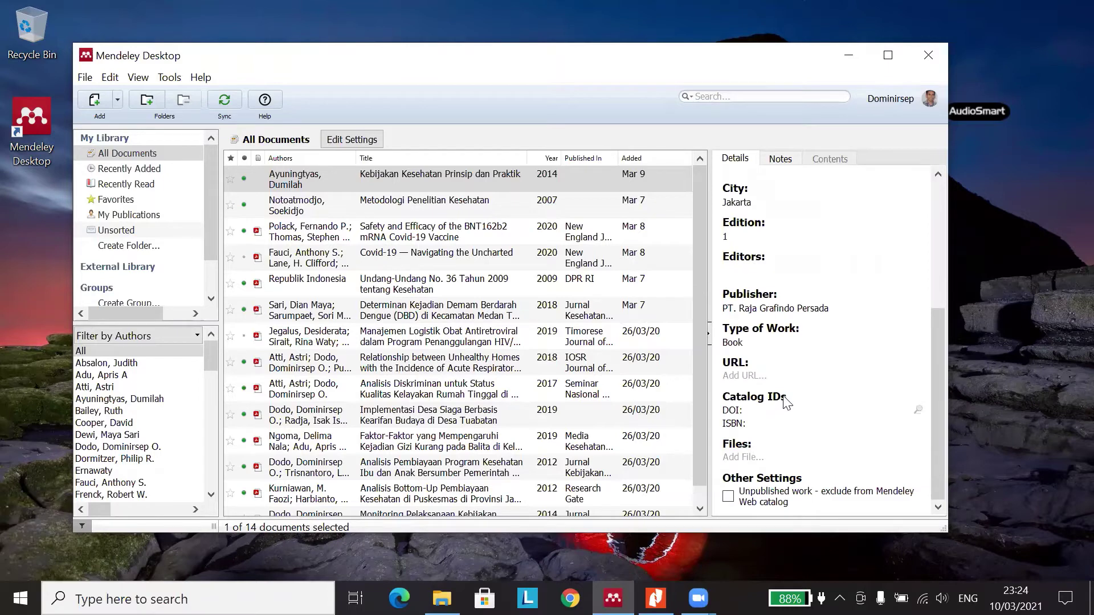
scroll(788, 393, up, 5)
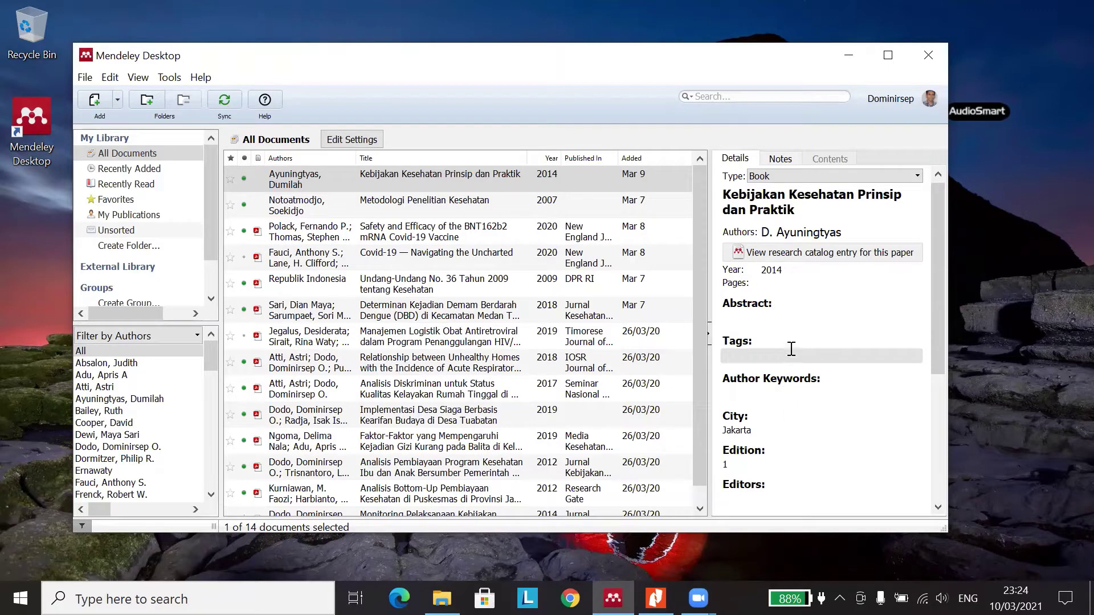
scroll(791, 342, down, 1)
scroll(791, 336, down, 1)
scroll(790, 337, down, 1)
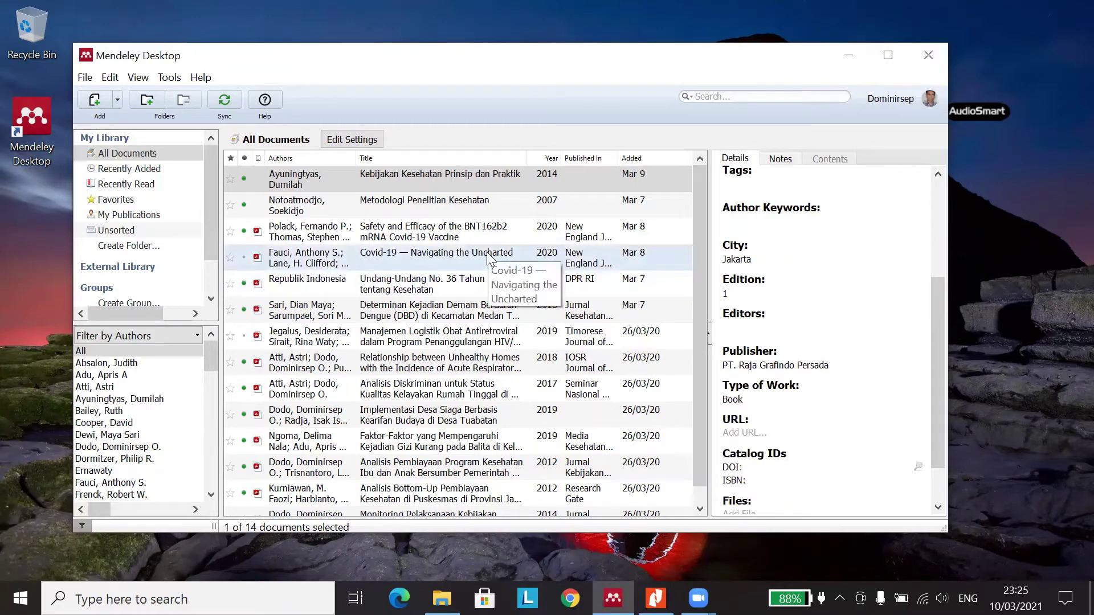
scroll(796, 347, up, 3)
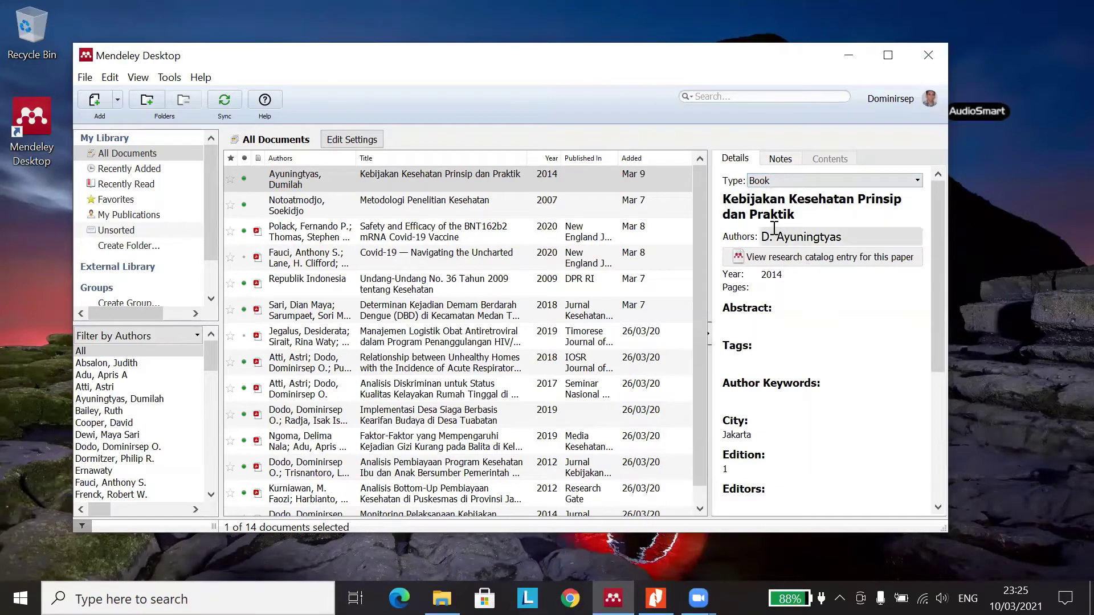
- Select and deselect 'Kebijakan' in the book title, then bring up the Add options
click(802, 214)
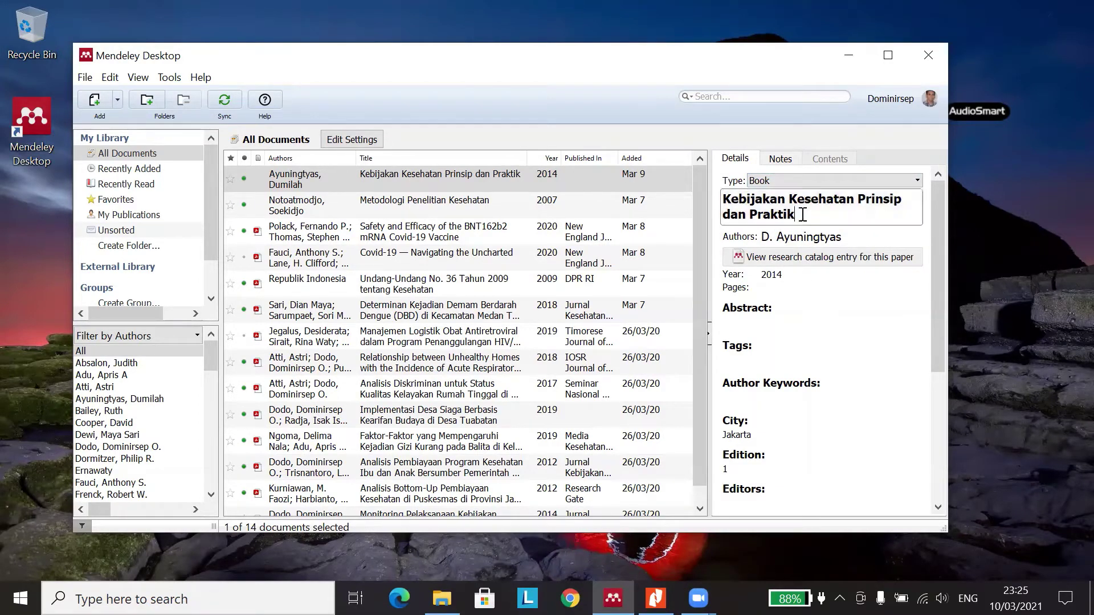
drag(785, 200, 722, 200)
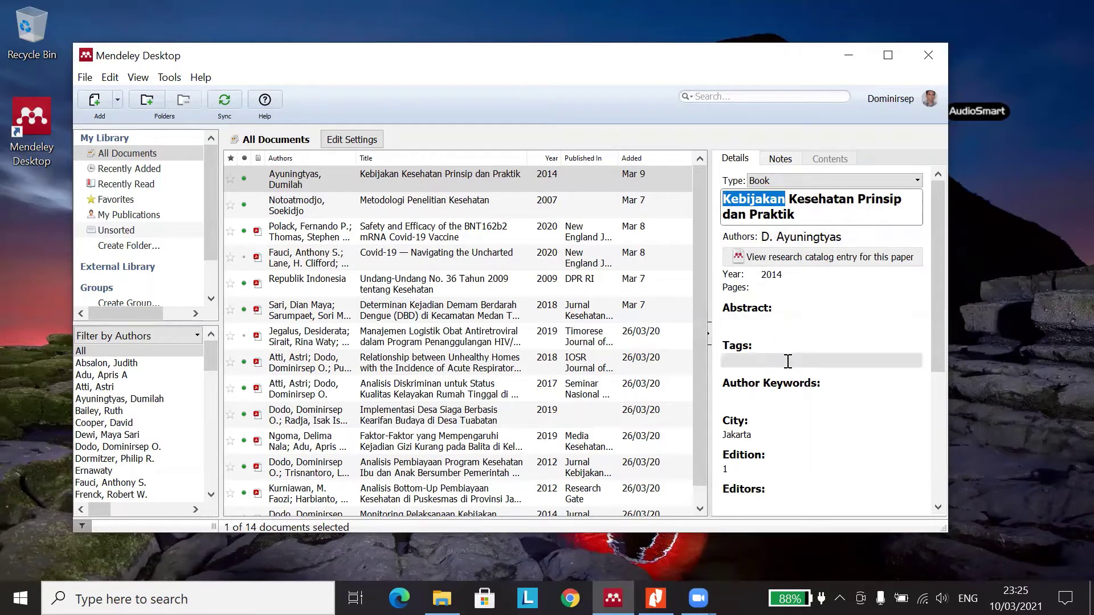
scroll(792, 365, down, 5)
scroll(795, 336, up, 5)
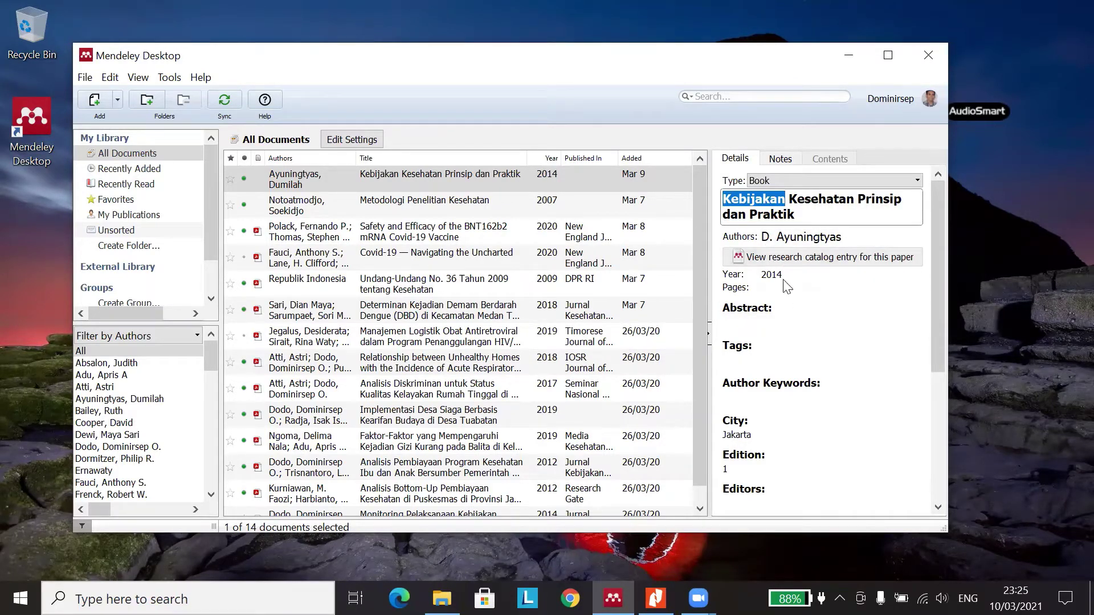
click(729, 203)
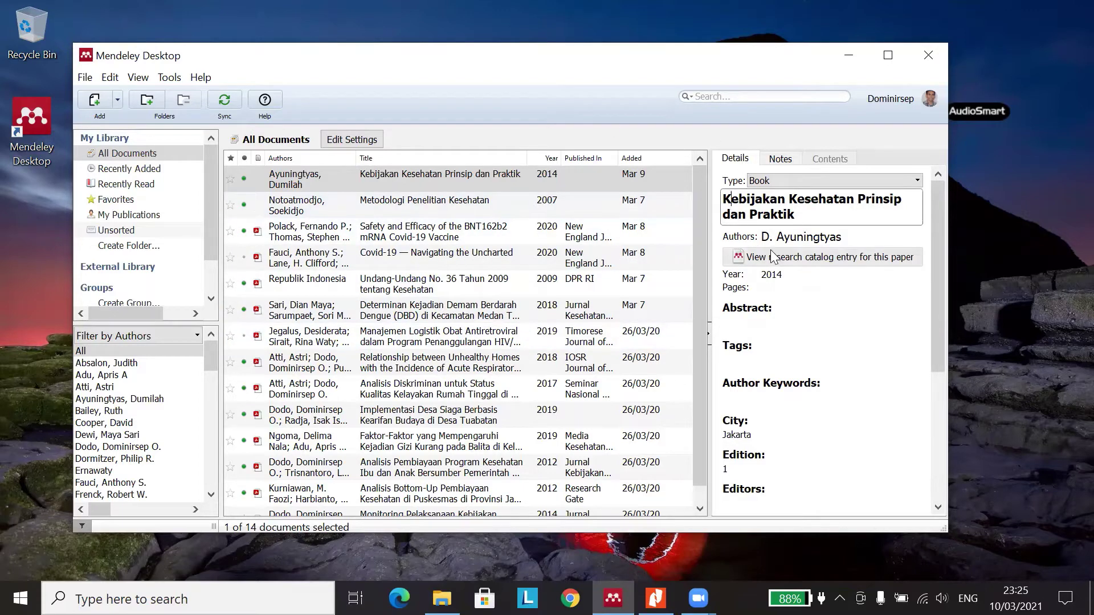
scroll(770, 251, down, 2)
scroll(771, 259, up, 2)
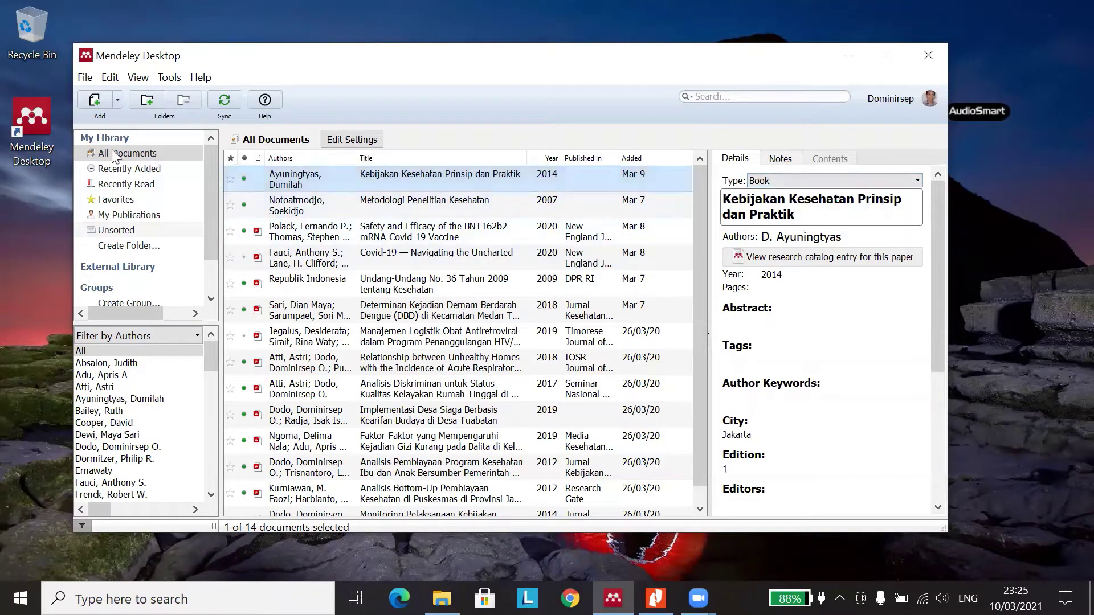
click(117, 100)
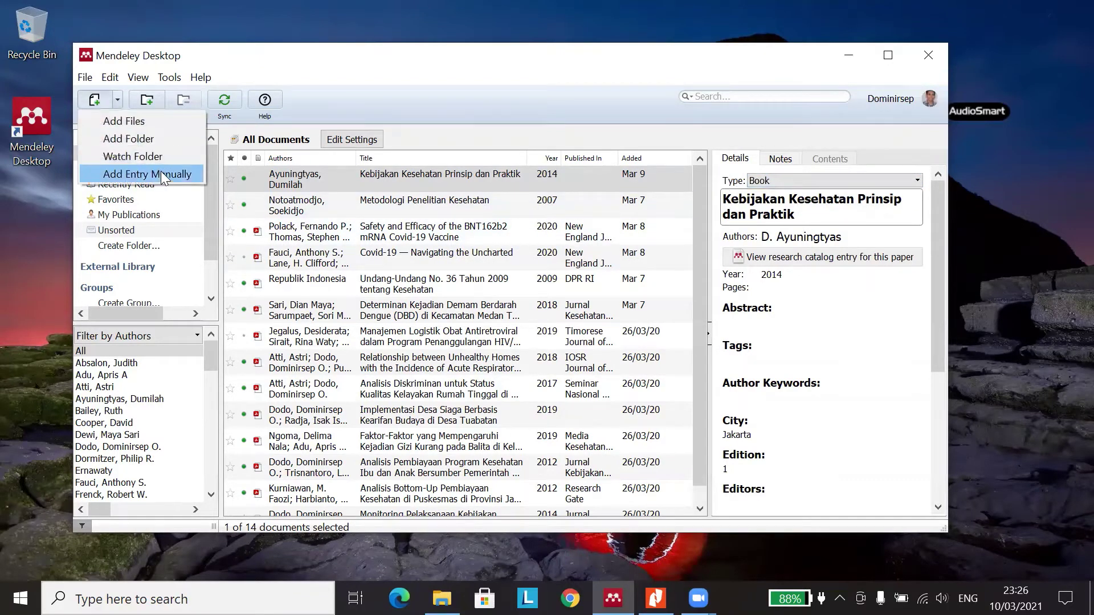
- Create a manual entry with type Bill, selecting its 'No Title' placeholder before moving to Authors
click(164, 174)
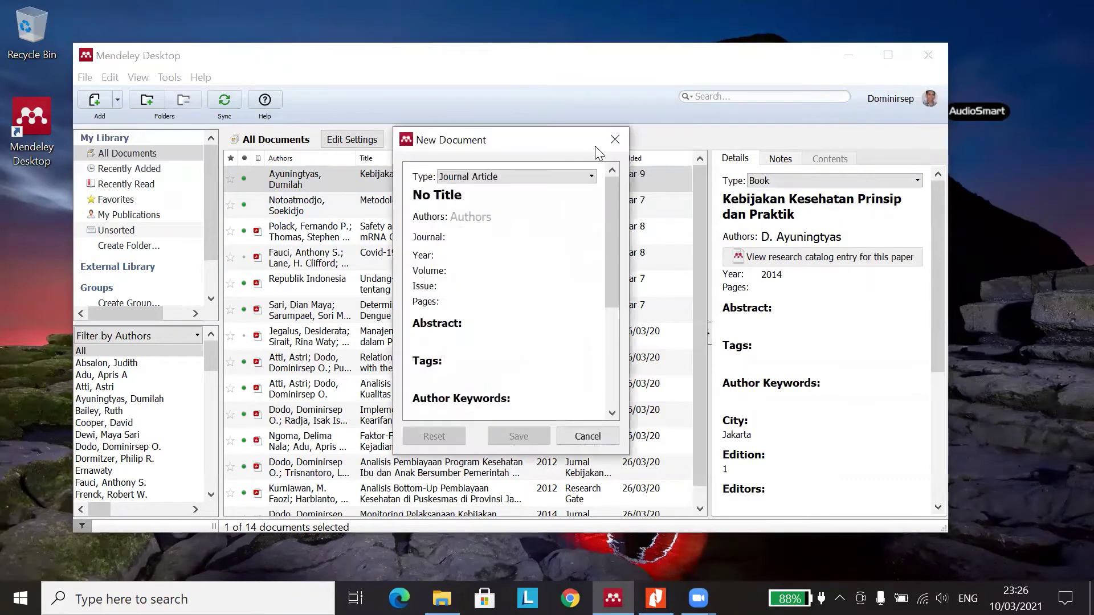
click(592, 177)
click(497, 189)
click(596, 179)
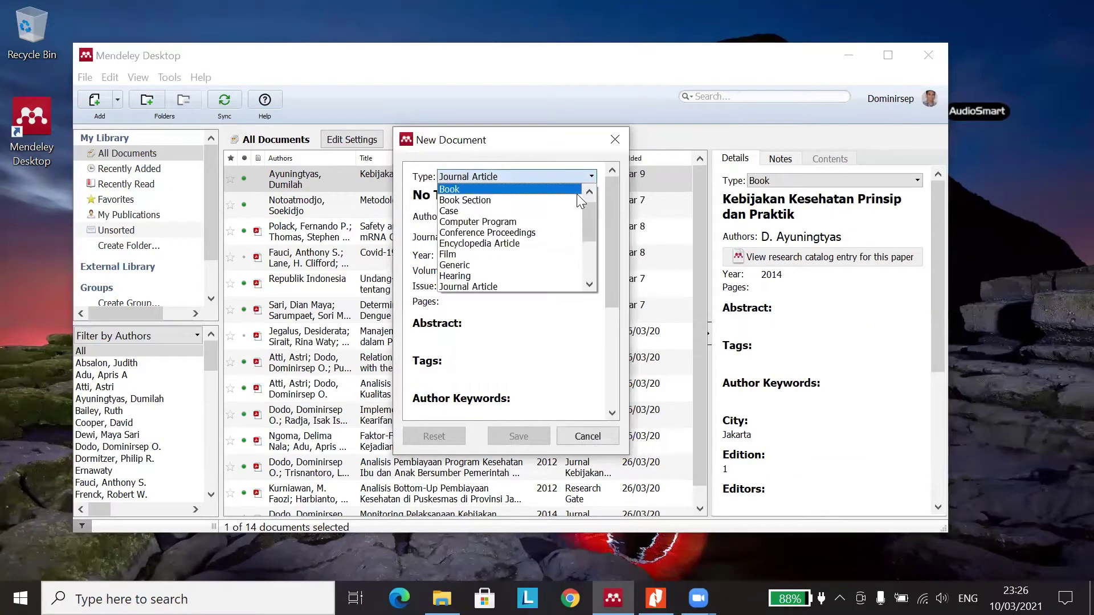
click(528, 189)
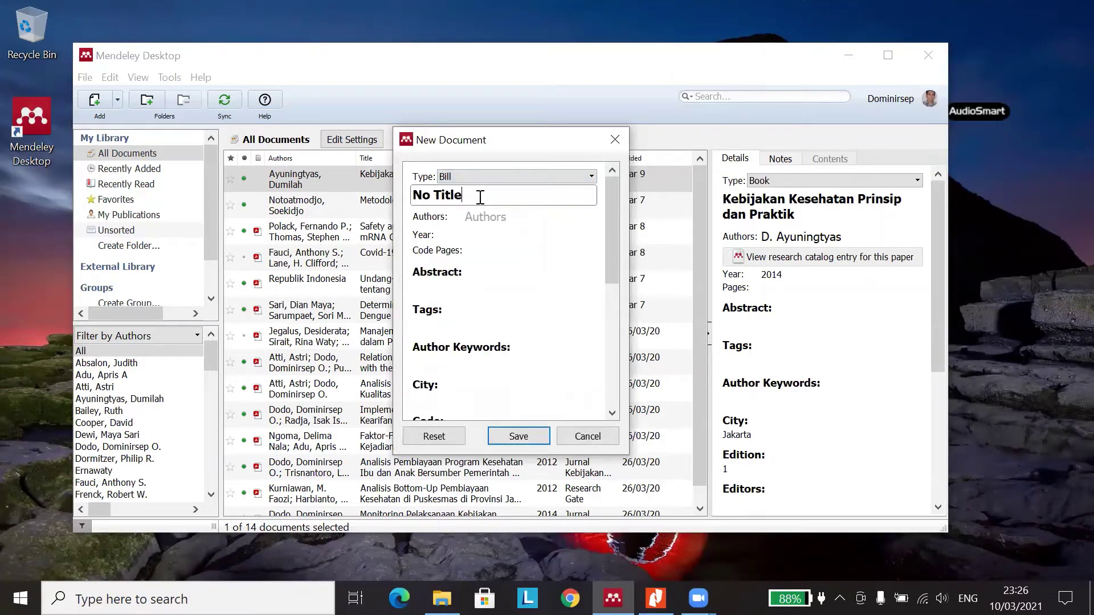
drag(481, 195, 406, 196)
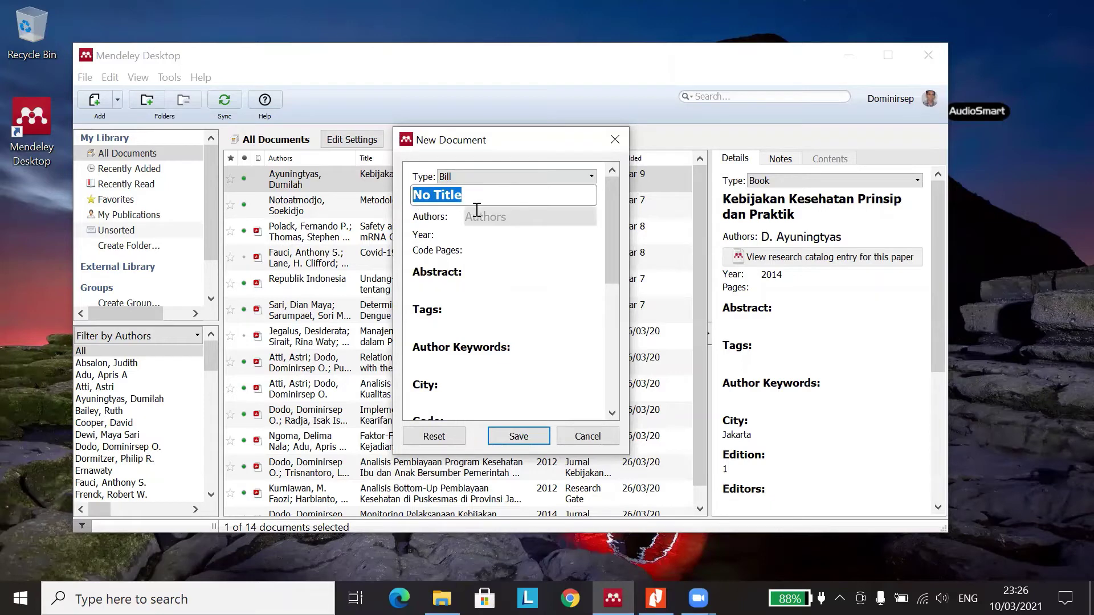
drag(468, 197, 402, 197)
click(490, 220)
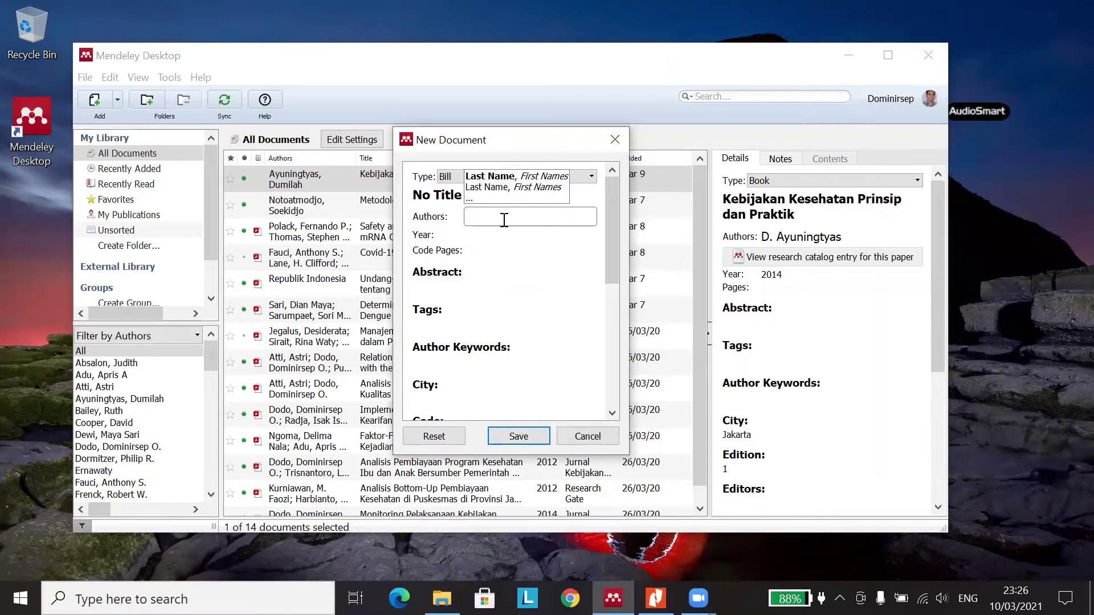
- Enter a personal author name, then replace it with the institution 'Dinas Kesehatan Provinsi NTT'
text(Dodo)
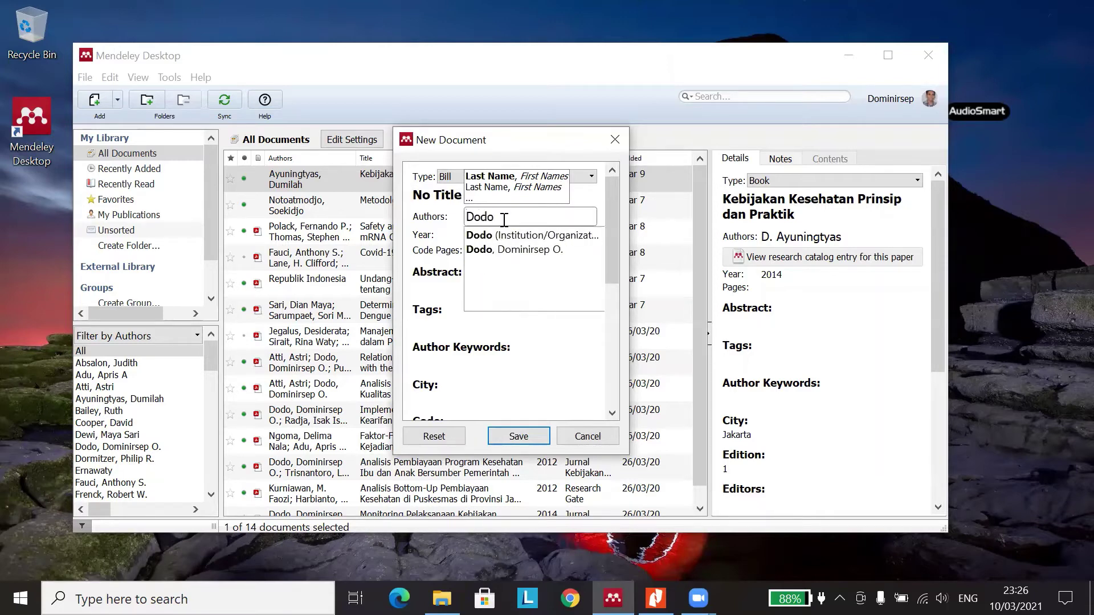
text(, Dominirsep)
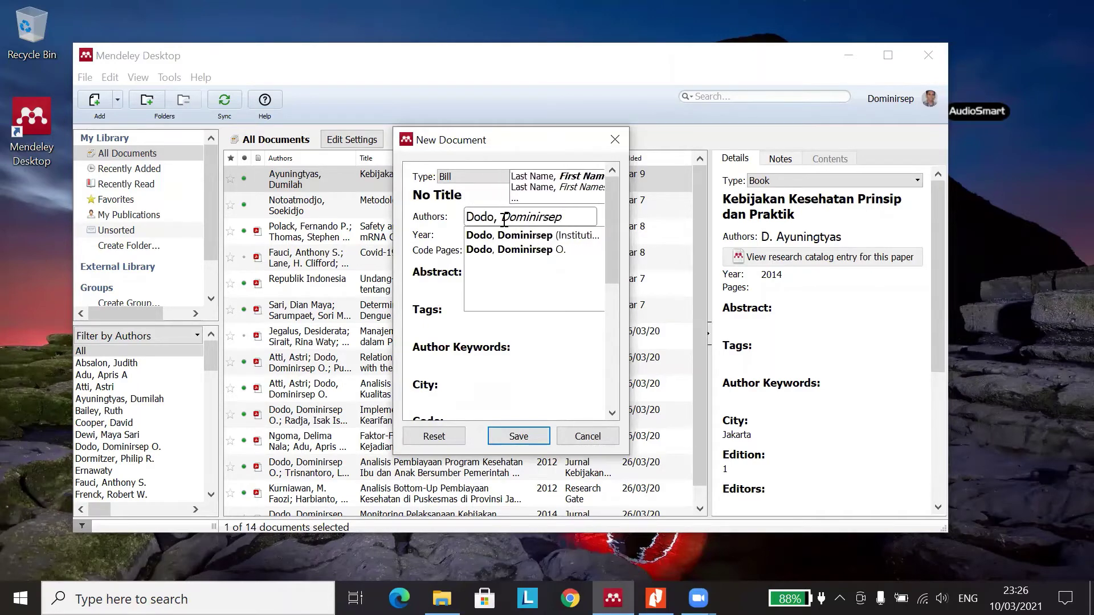
text( O.)
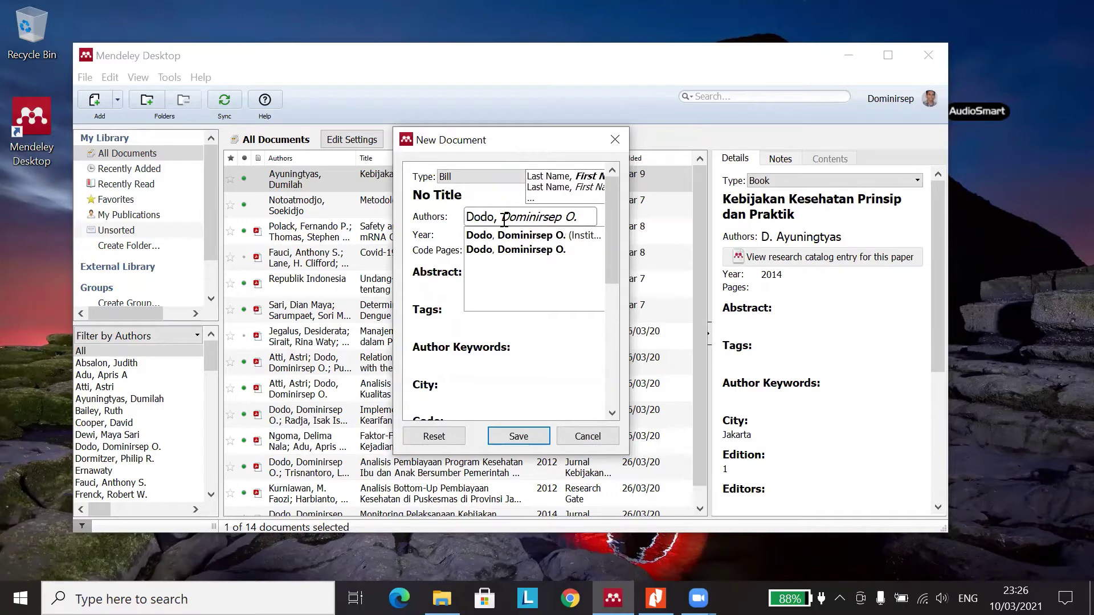
key(Return)
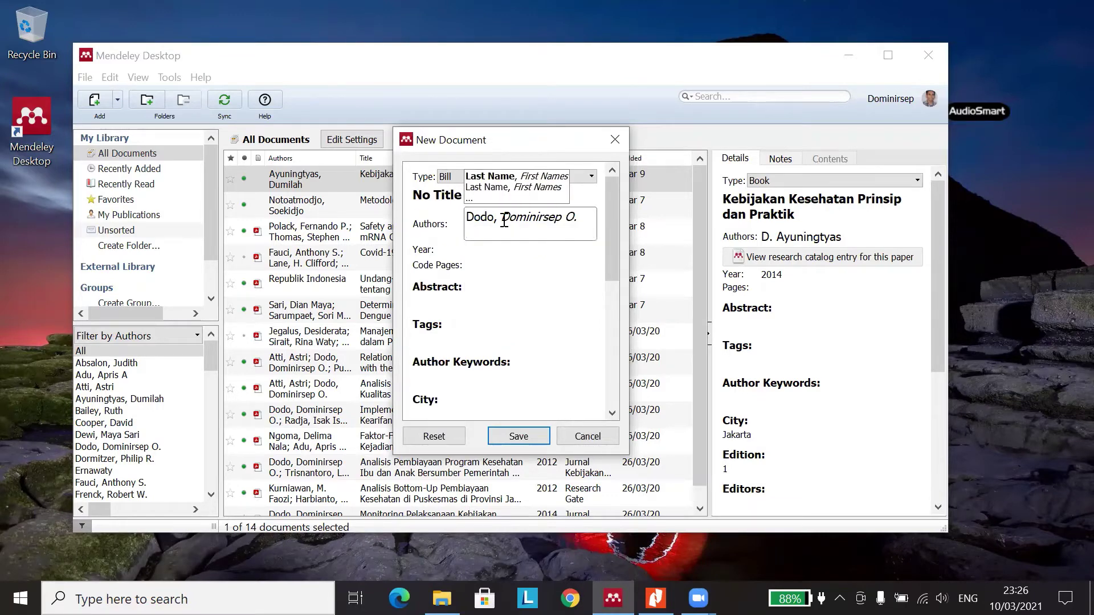
key(BackSpace)
key(BackSpace)
key(BackSpace)
key(BackSpace)
key(BackSpace)
key(BackSpace)
key(BackSpace)
key(BackSpace)
key(BackSpace)
key(BackSpace)
key(BackSpace)
key(BackSpace)
key(BackSpace)
key(BackSpace)
key(BackSpace)
key(BackSpace)
key(BackSpace)
key(BackSpace)
key(BackSpace)
key(BackSpace)
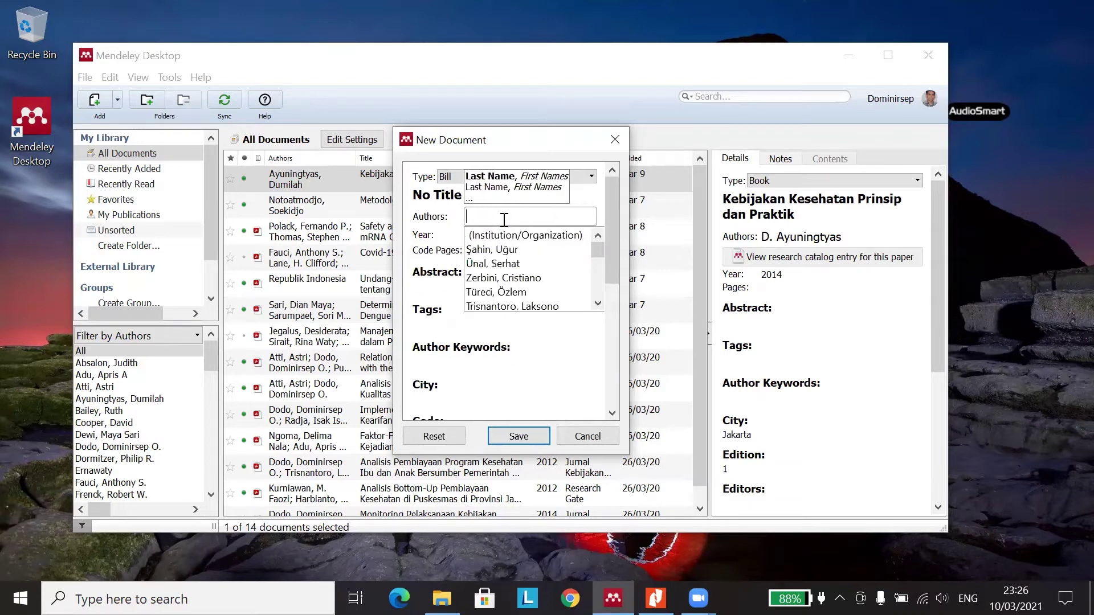
text(Dinas Kese)
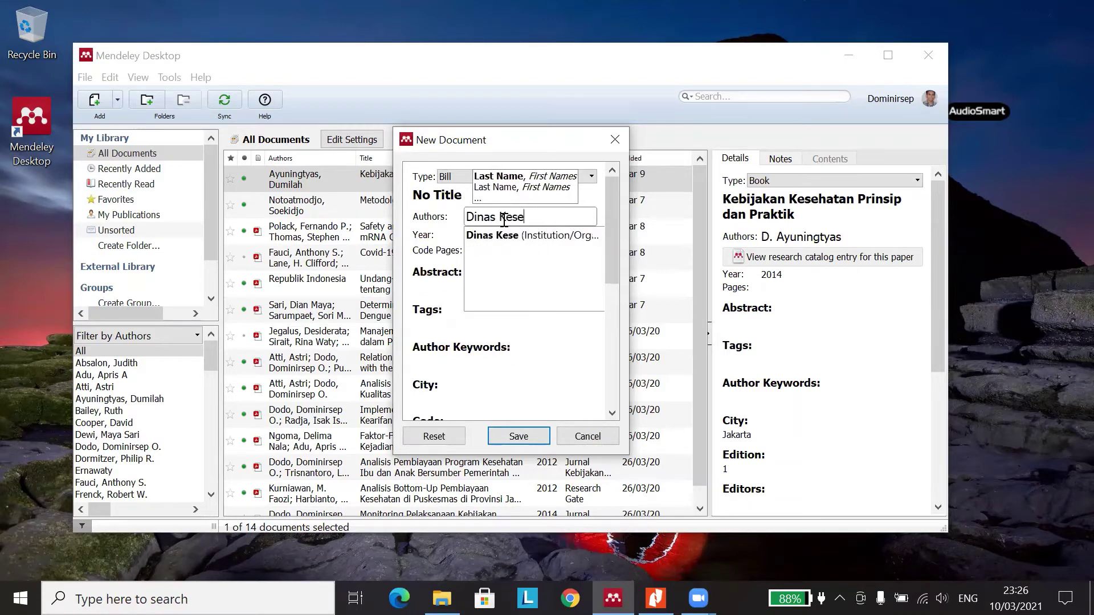
text(hatan)
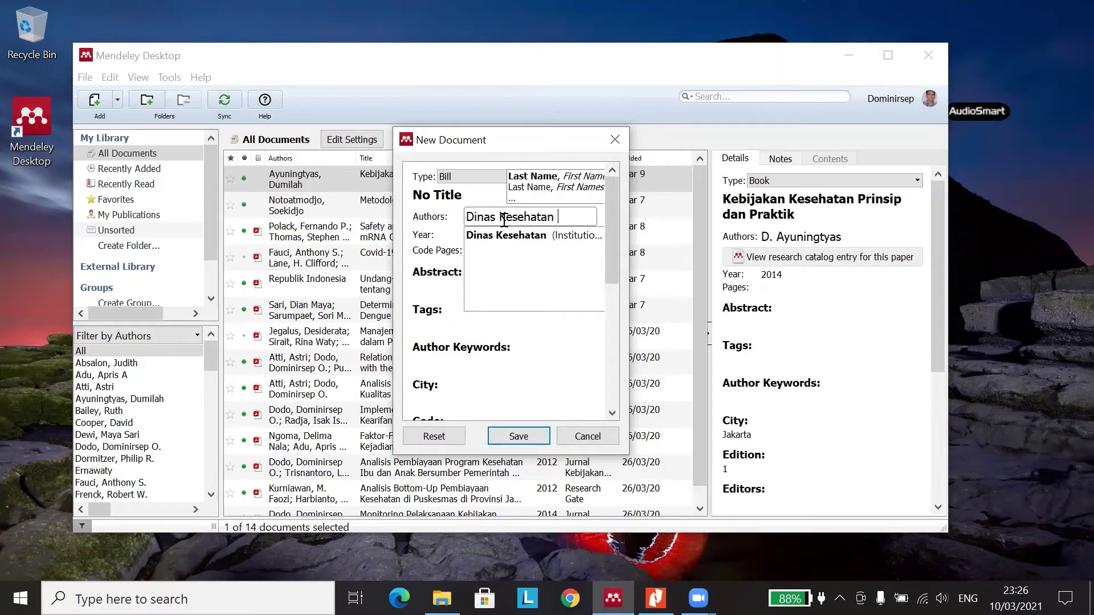
text( Pro)
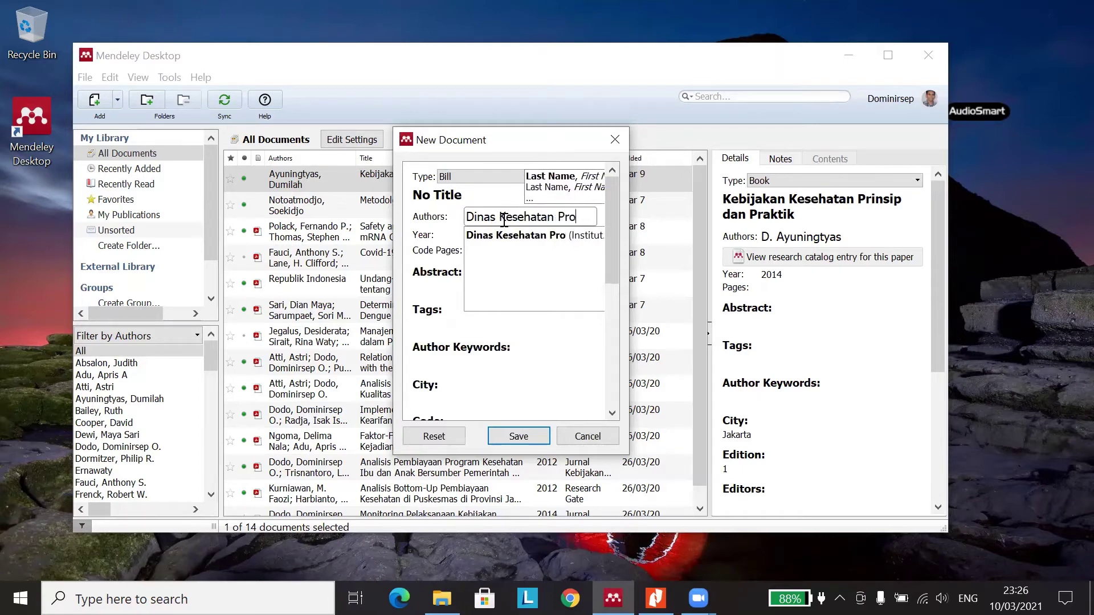
text(vinsi NYY)
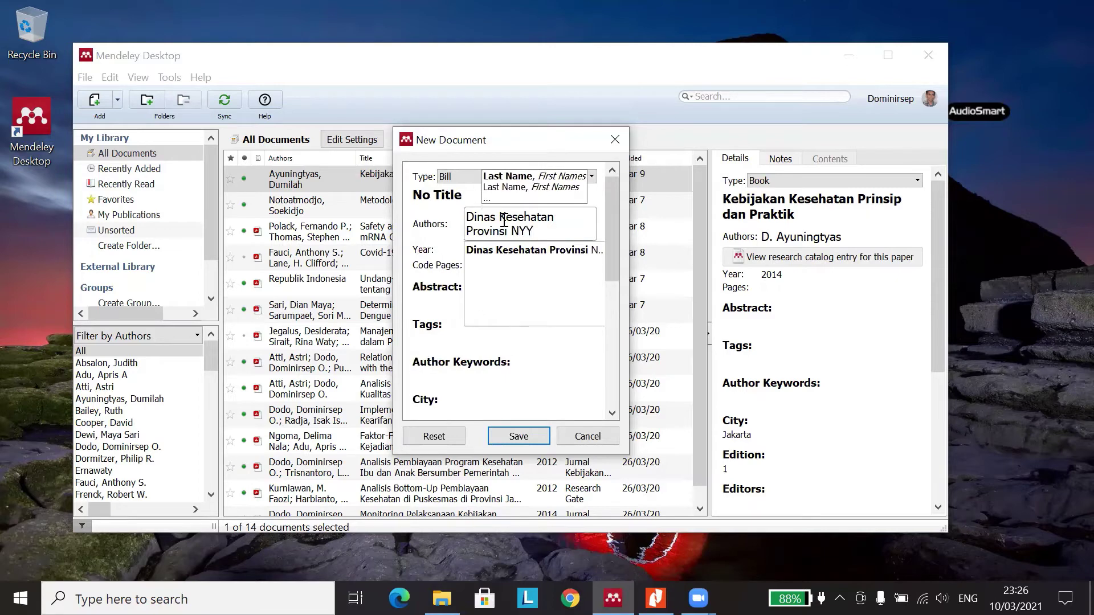
key(BackSpace)
key(BackSpace)
text(TT)
- Select and erase the institution author, leaving the Authors field empty
click(544, 252)
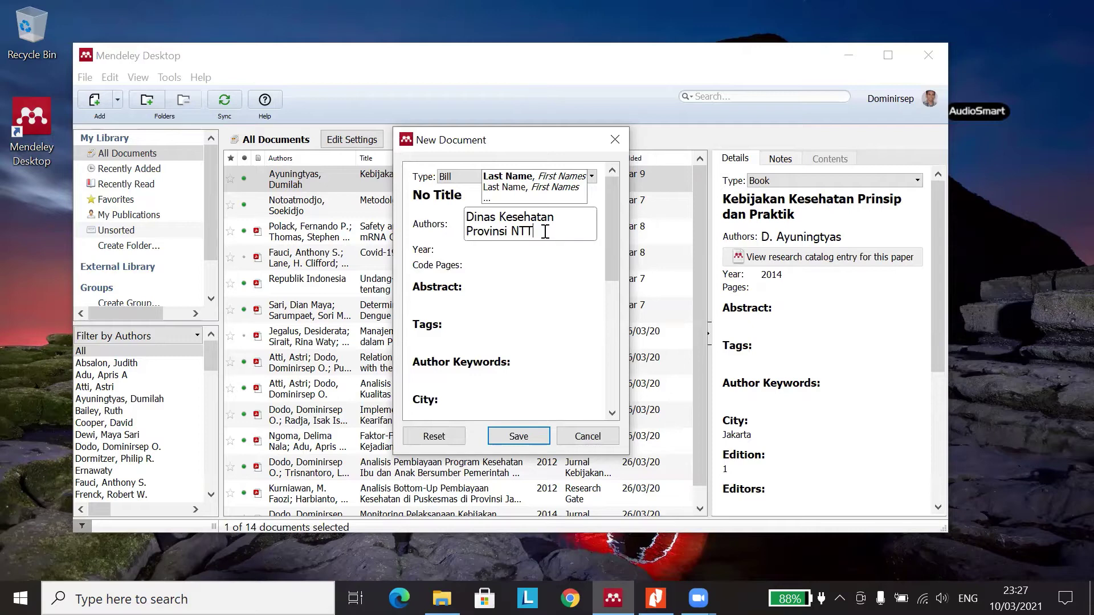
key(ctrl+a)
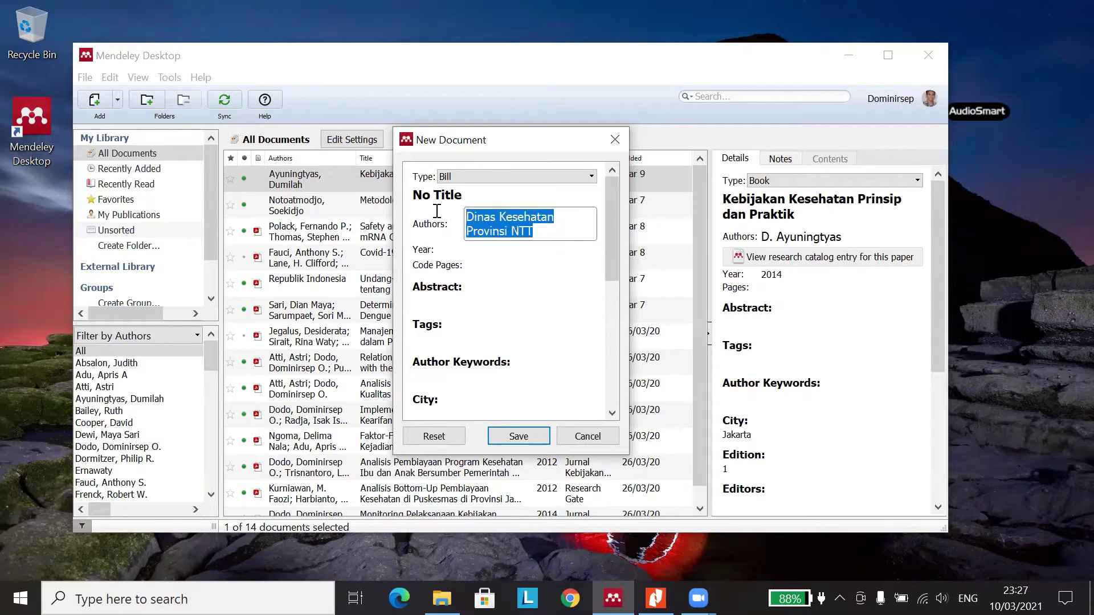
click(541, 233)
key(BackSpace)
key(BackSpace)
key(BackSpace)
key(BackSpace)
key(BackSpace)
key(BackSpace)
key(BackSpace)
key(BackSpace)
key(BackSpace)
key(BackSpace)
key(BackSpace)
key(BackSpace)
key(BackSpace)
key(BackSpace)
key(BackSpace)
key(BackSpace)
key(BackSpace)
key(BackSpace)
key(BackSpace)
key(BackSpace)
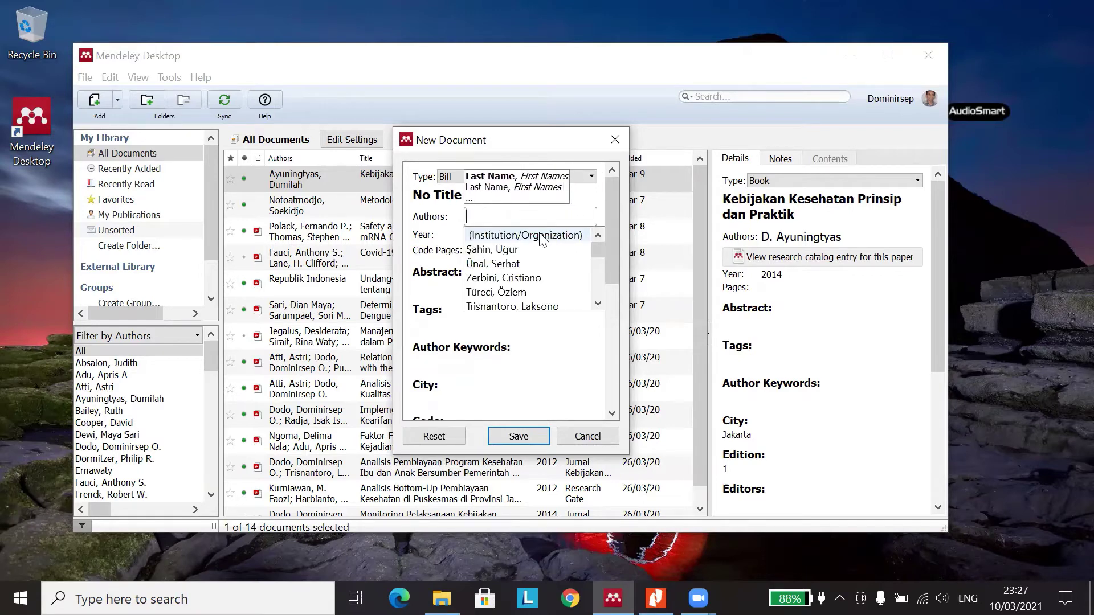
click(454, 234)
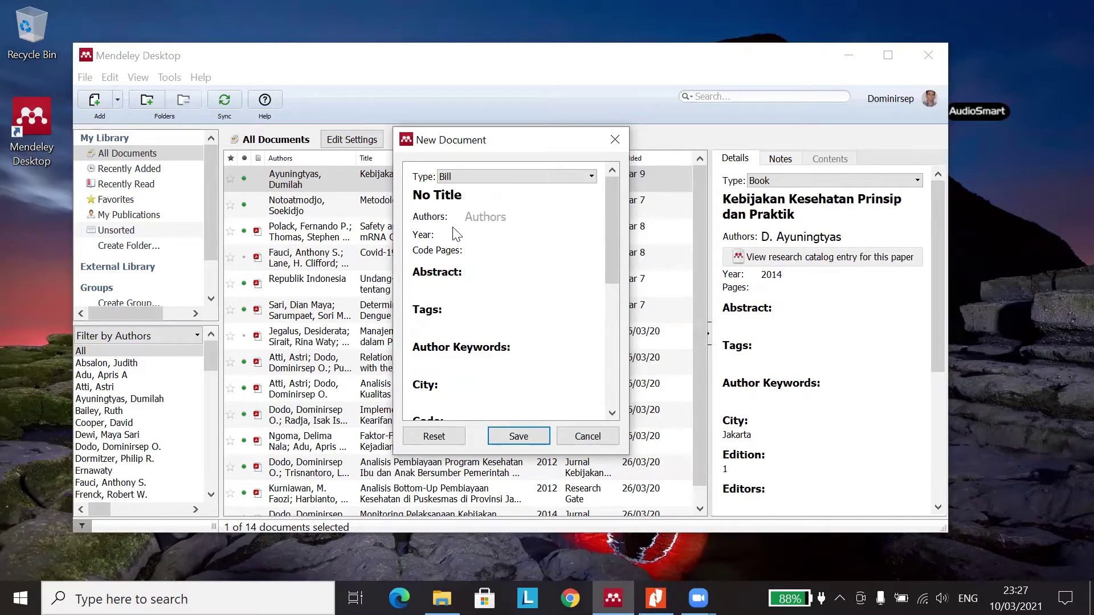
- Step through the Bill form's Year, Code Pages, Authors, Abstract and Tags fields
click(470, 235)
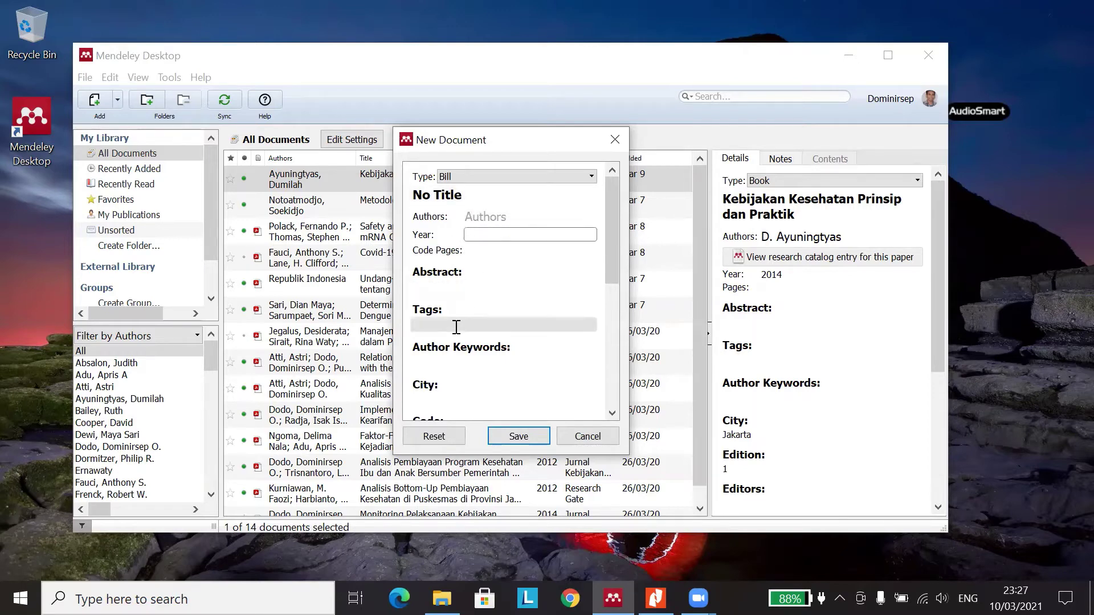
scroll(471, 289, down, 3)
scroll(470, 288, up, 3)
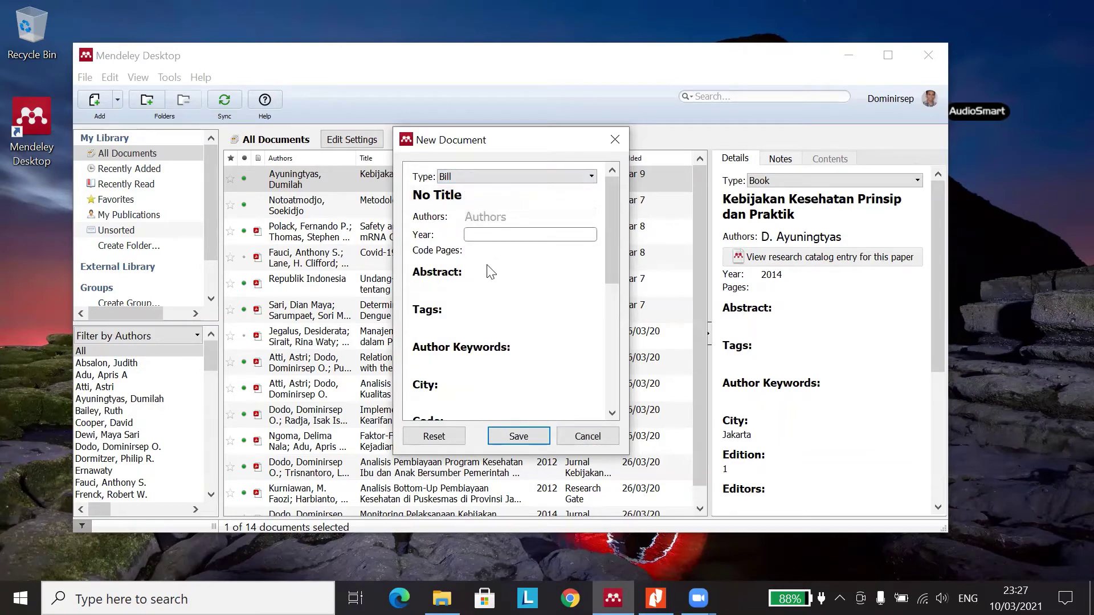
click(483, 252)
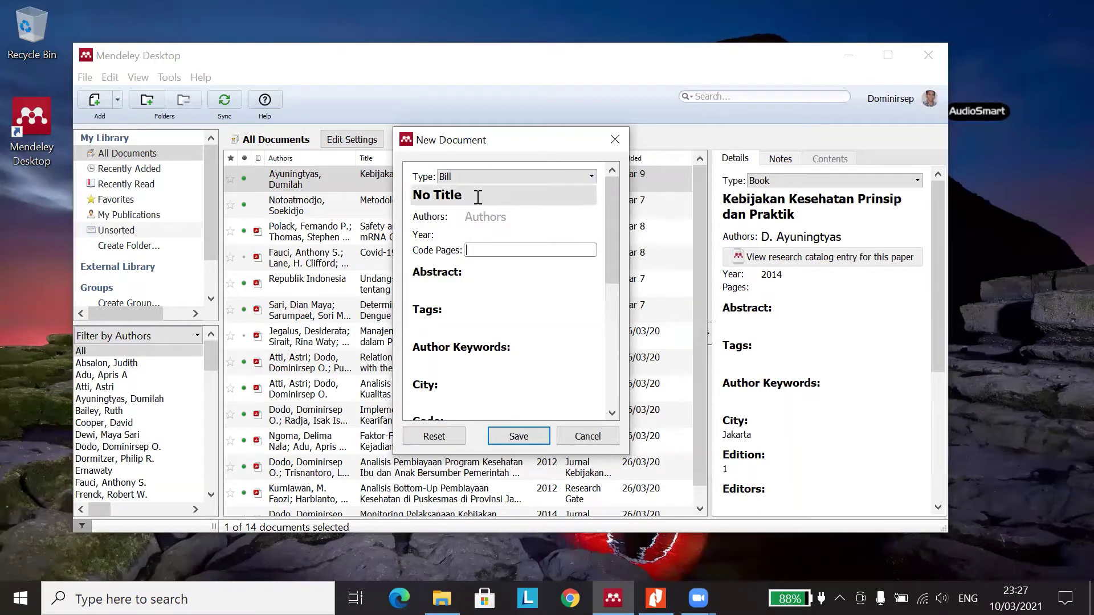
click(495, 216)
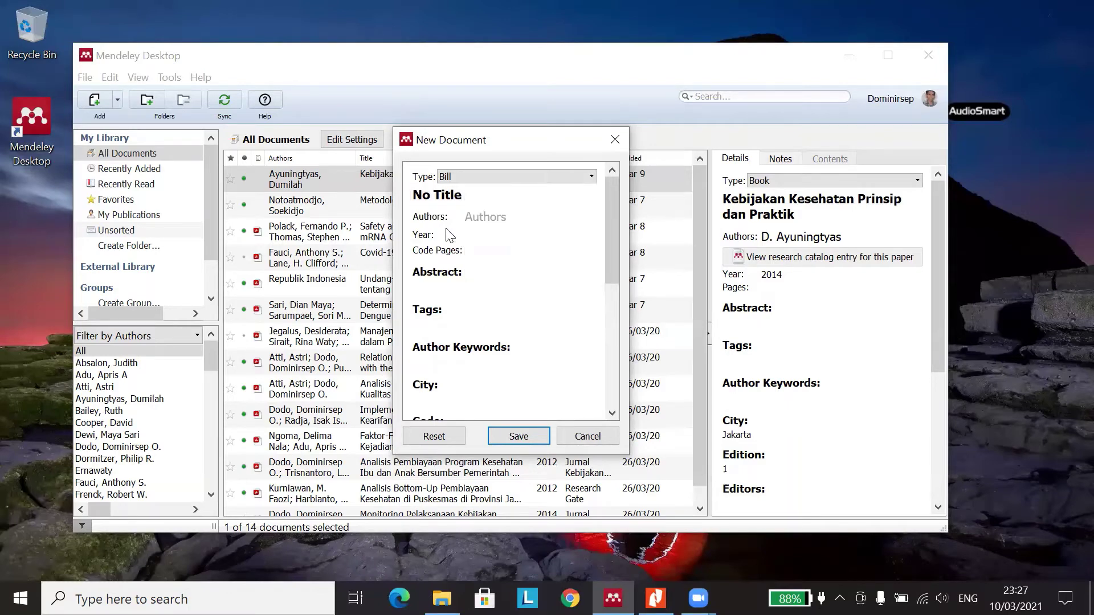
click(448, 237)
click(452, 285)
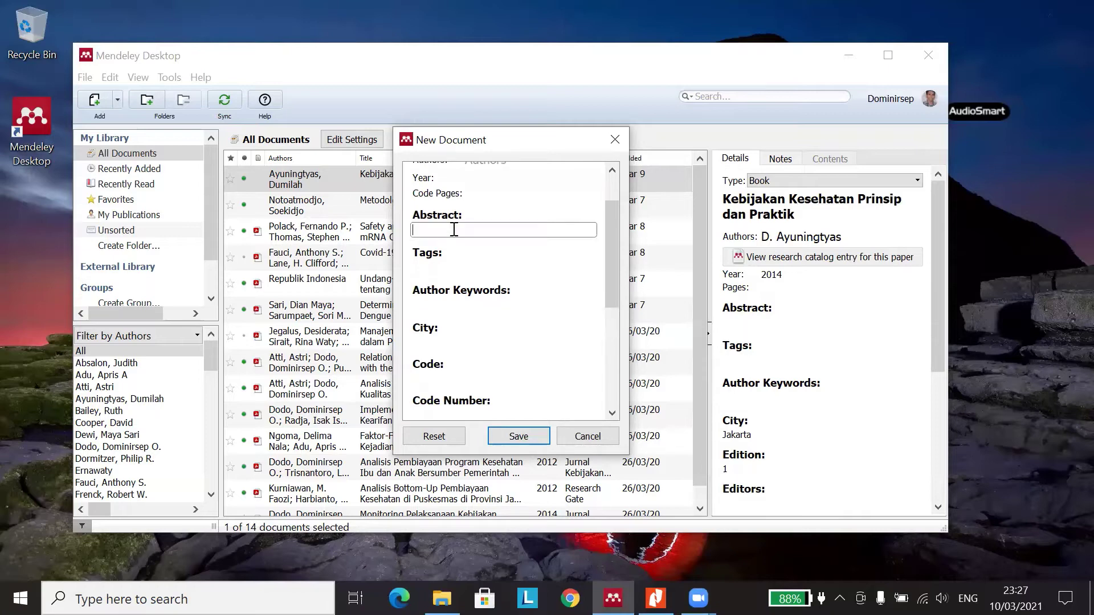
click(462, 271)
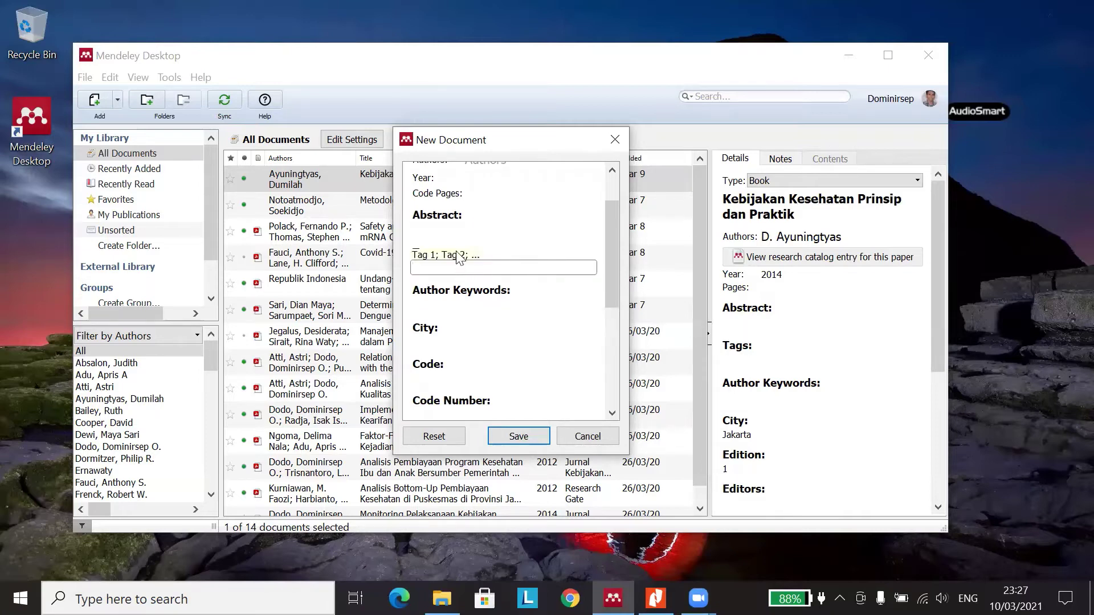
click(473, 227)
click(456, 267)
- Type the tag 'Mala', then cancel the New Document form without saving
scroll(453, 273, up, 1)
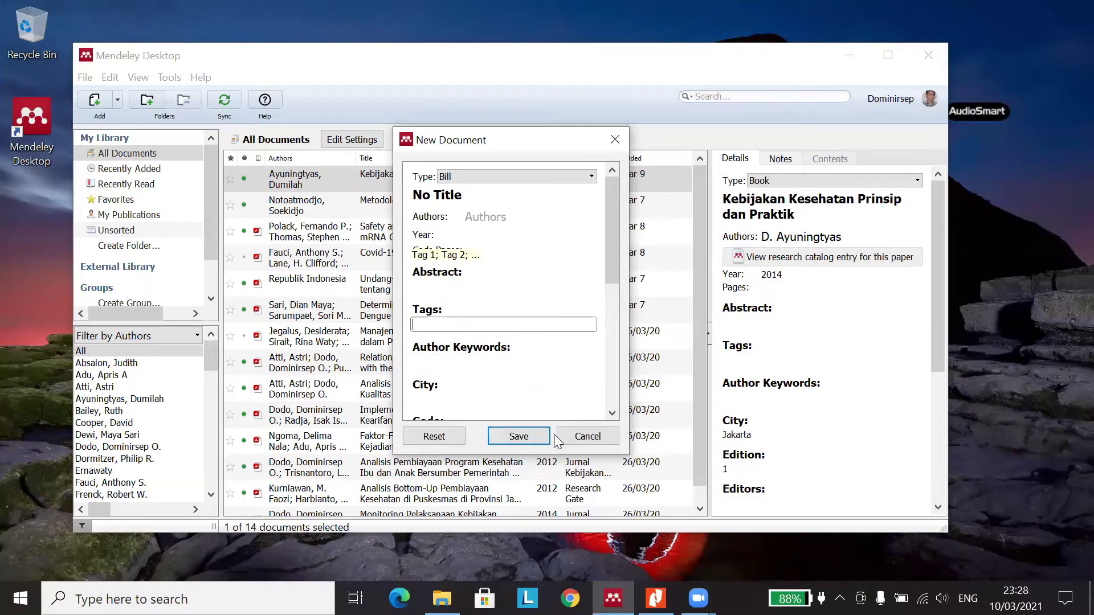
click(449, 326)
text(Malaria)
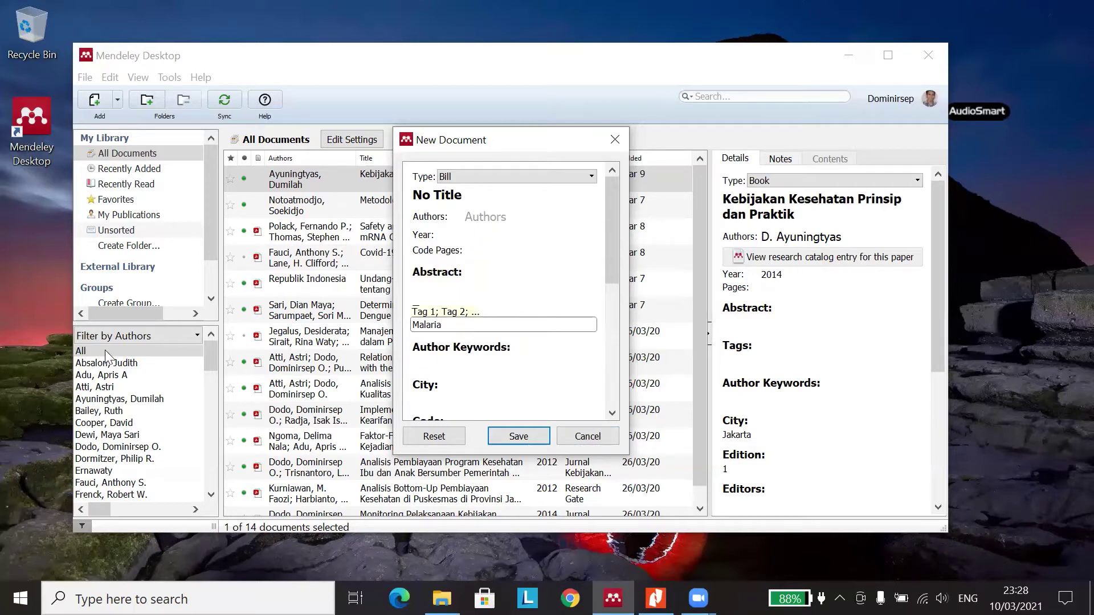
click(586, 437)
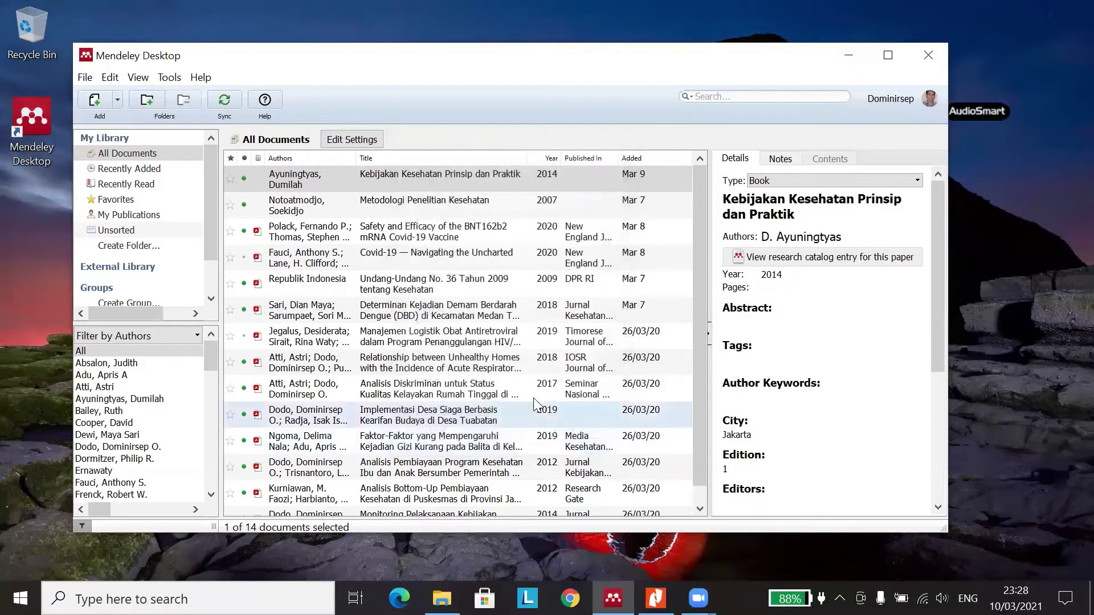
- Switch the sidebar filter to Filter by My Tags
click(197, 338)
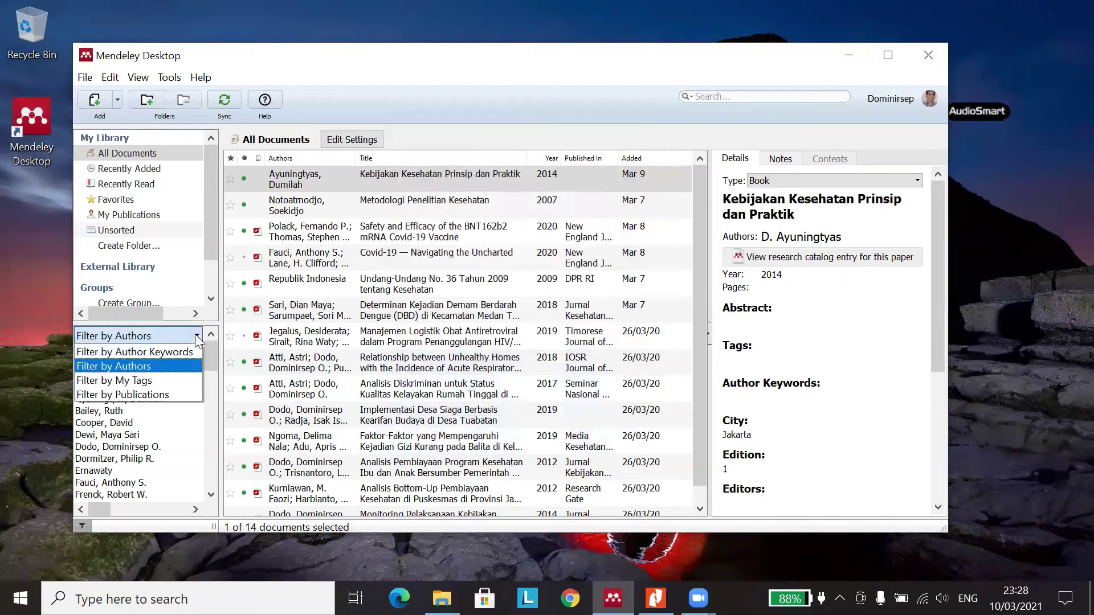
click(196, 338)
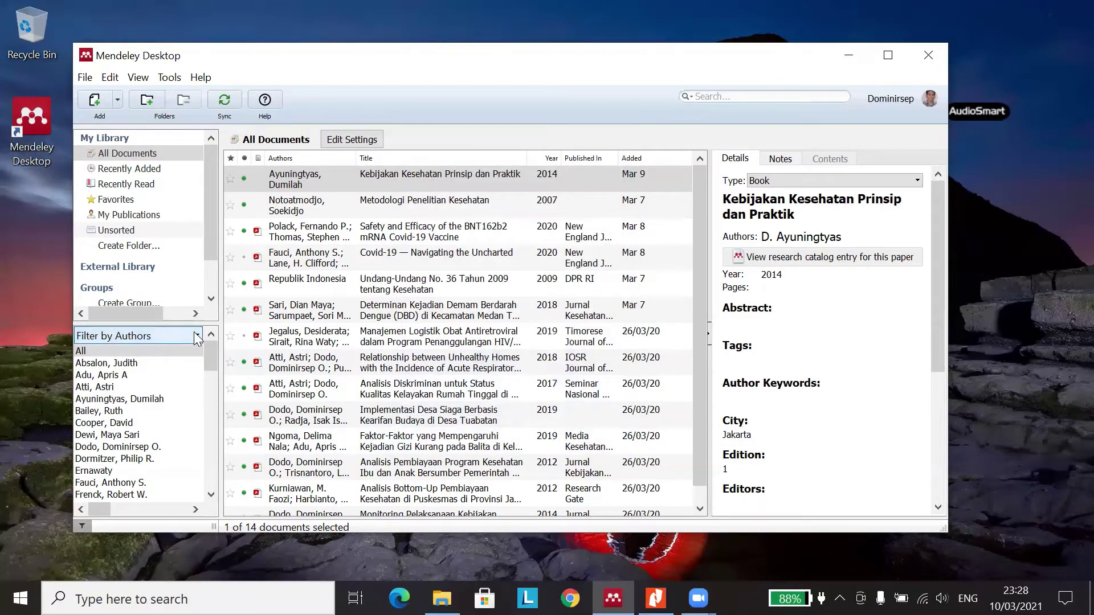
click(196, 335)
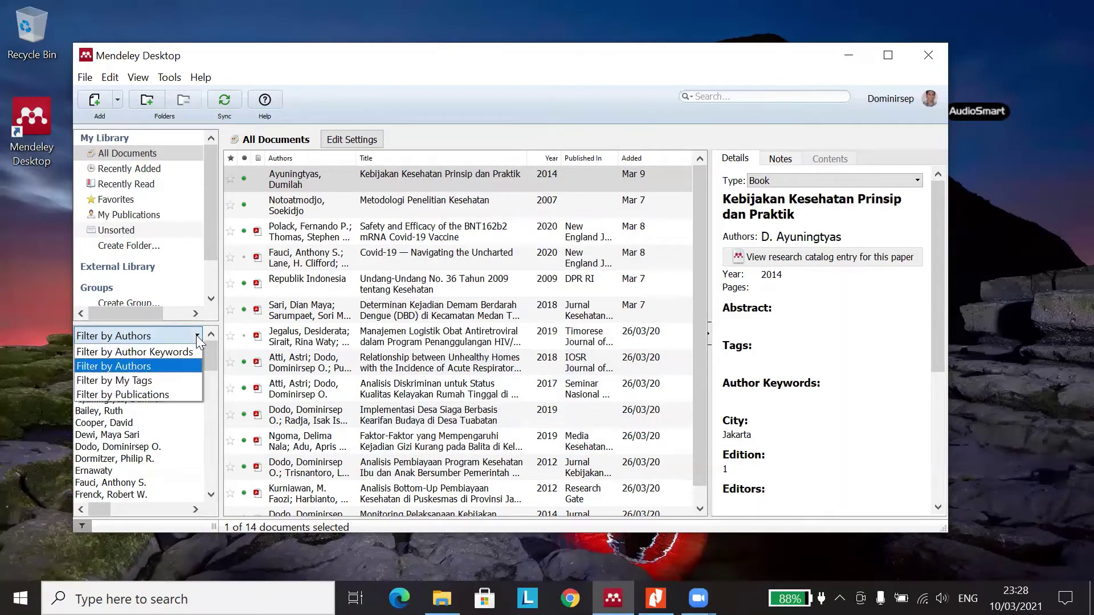
click(130, 380)
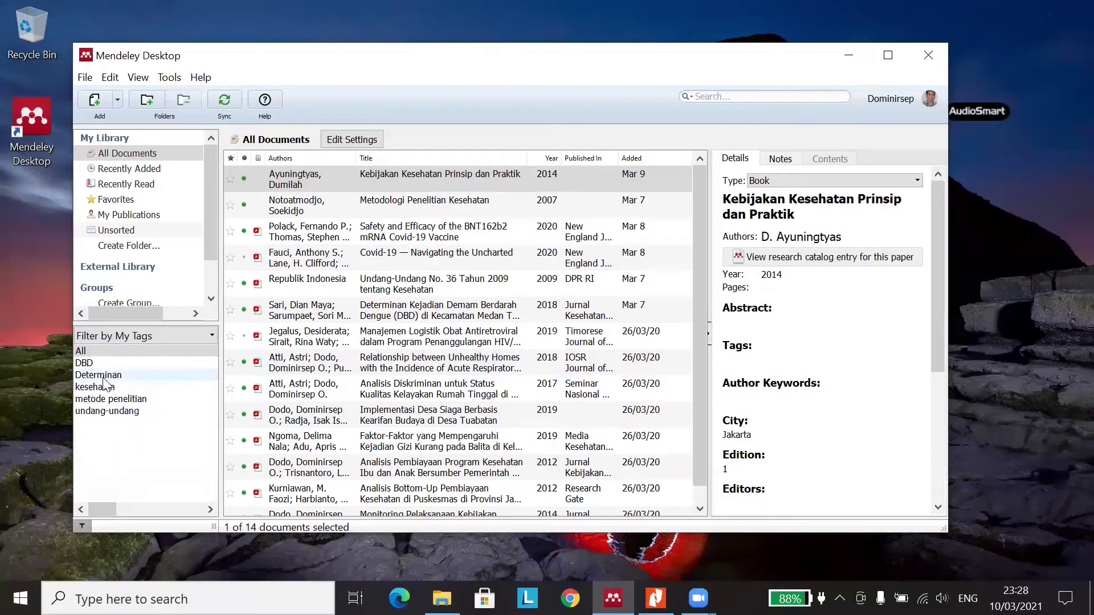
- Filter the library by the DBD, Determinan and kesehatan tags in turn
click(85, 363)
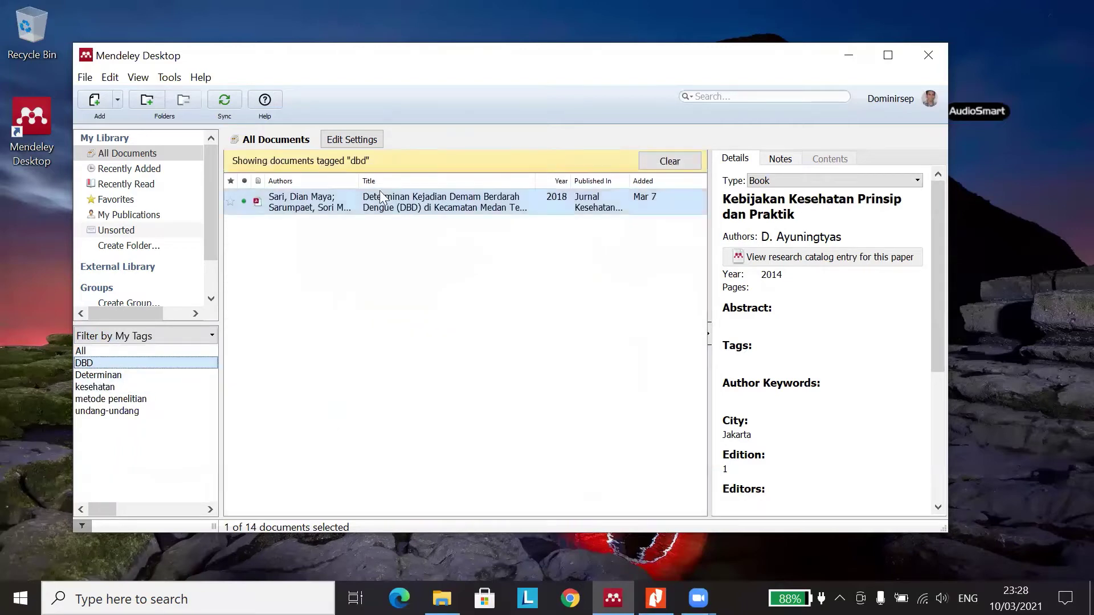
click(120, 377)
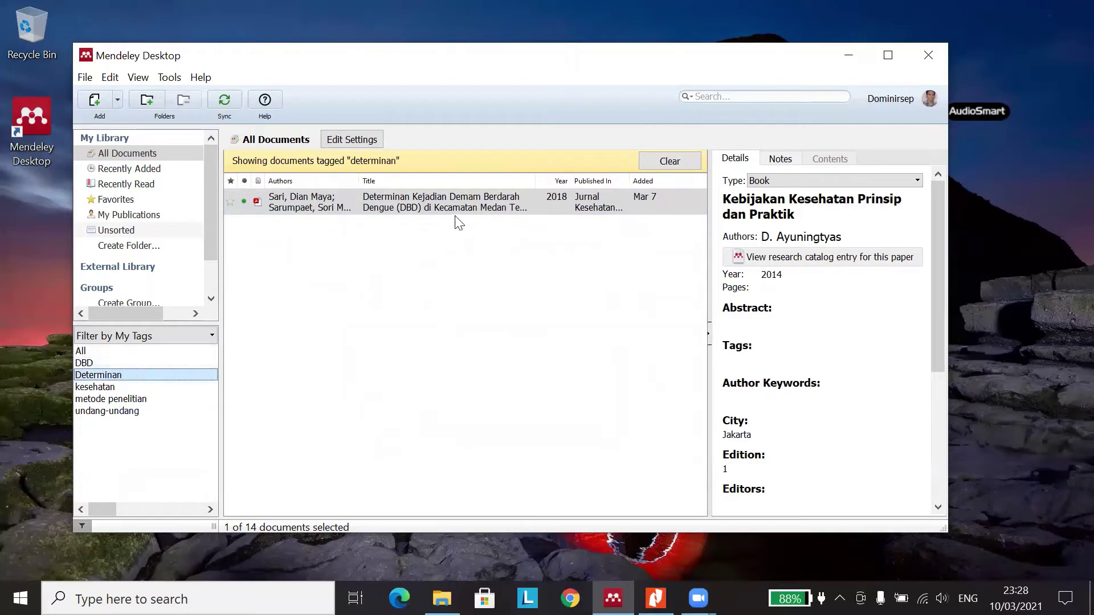
click(102, 388)
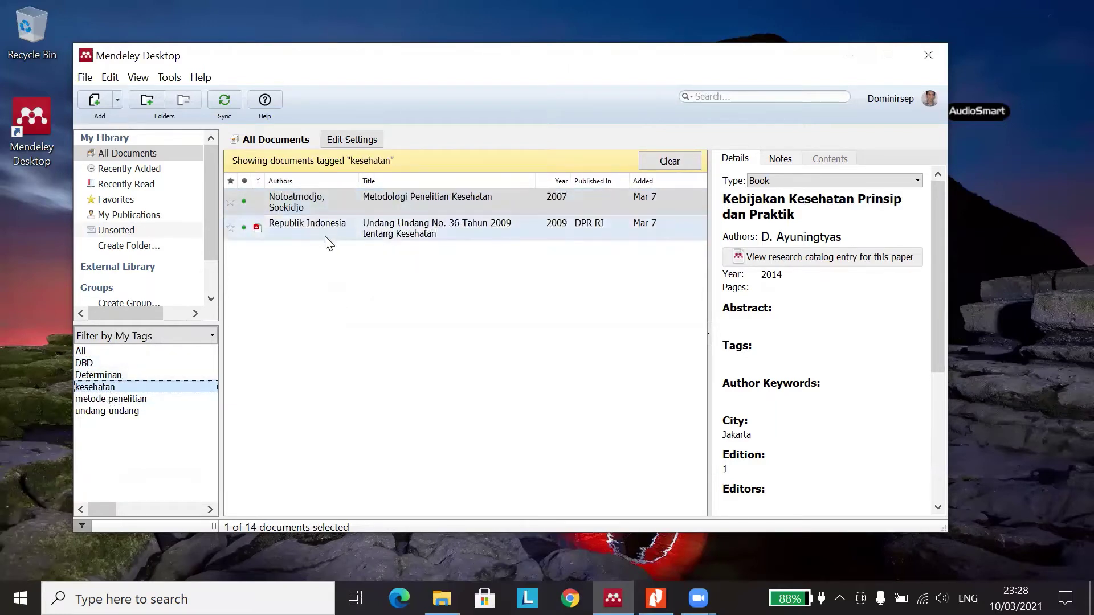
click(118, 100)
- Start a new manual entry and set its type to Bill
click(147, 171)
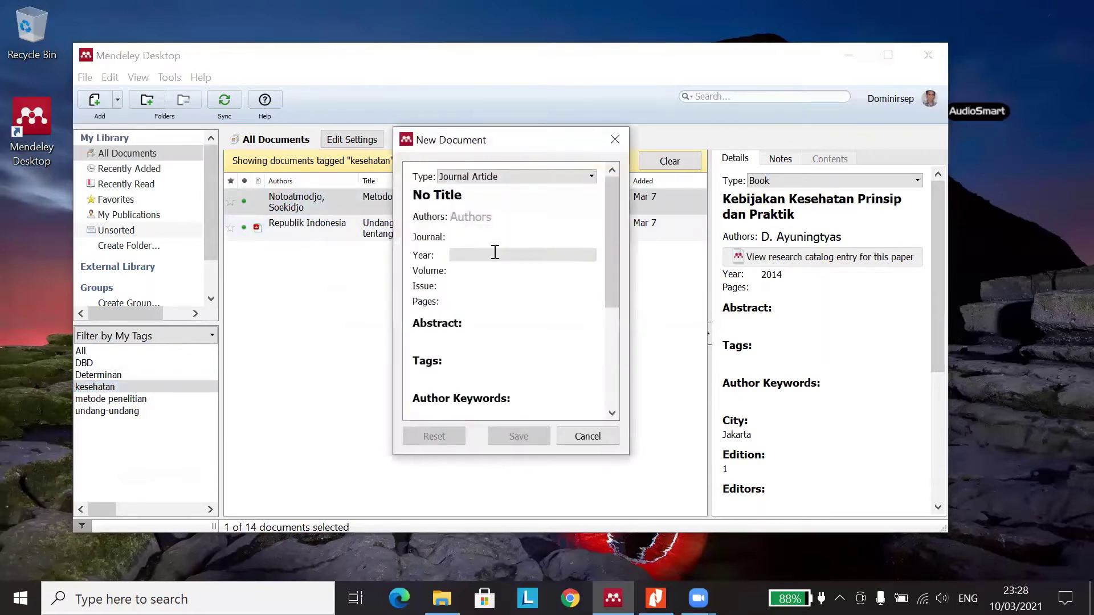
click(501, 176)
scroll(590, 228, up, 1)
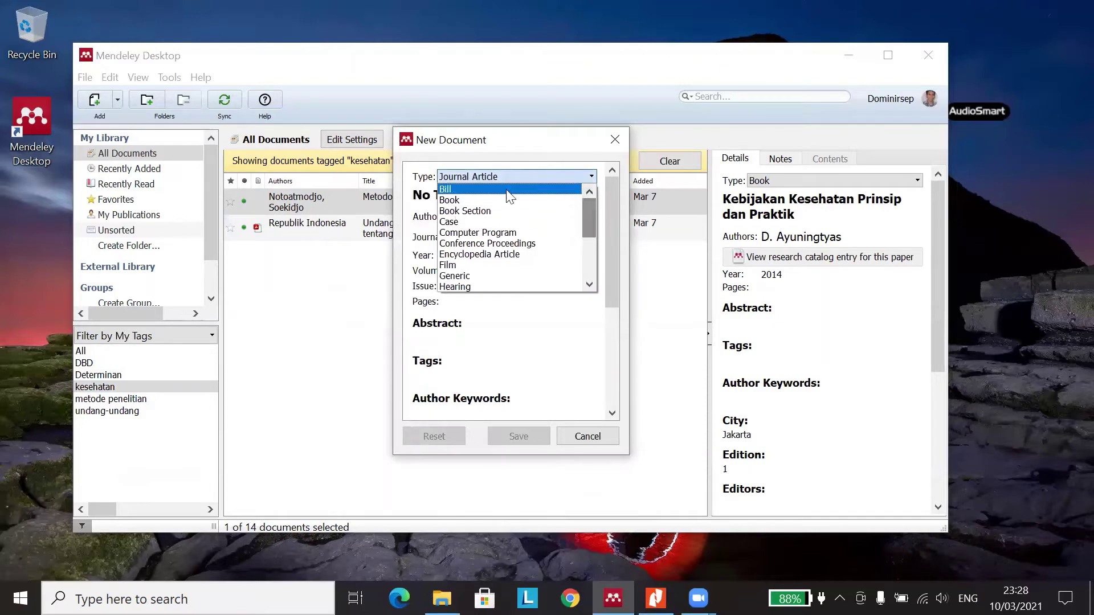
click(450, 189)
- Walk down the Bill form through Tags, Author Keywords and City to Legislative Body
click(448, 322)
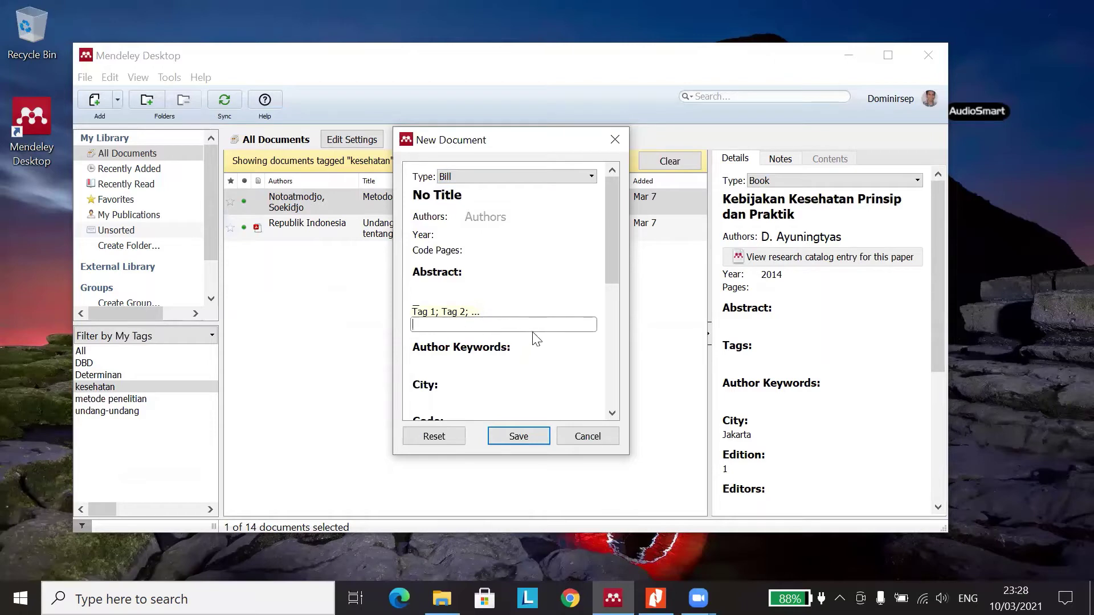
scroll(521, 308, down, 1)
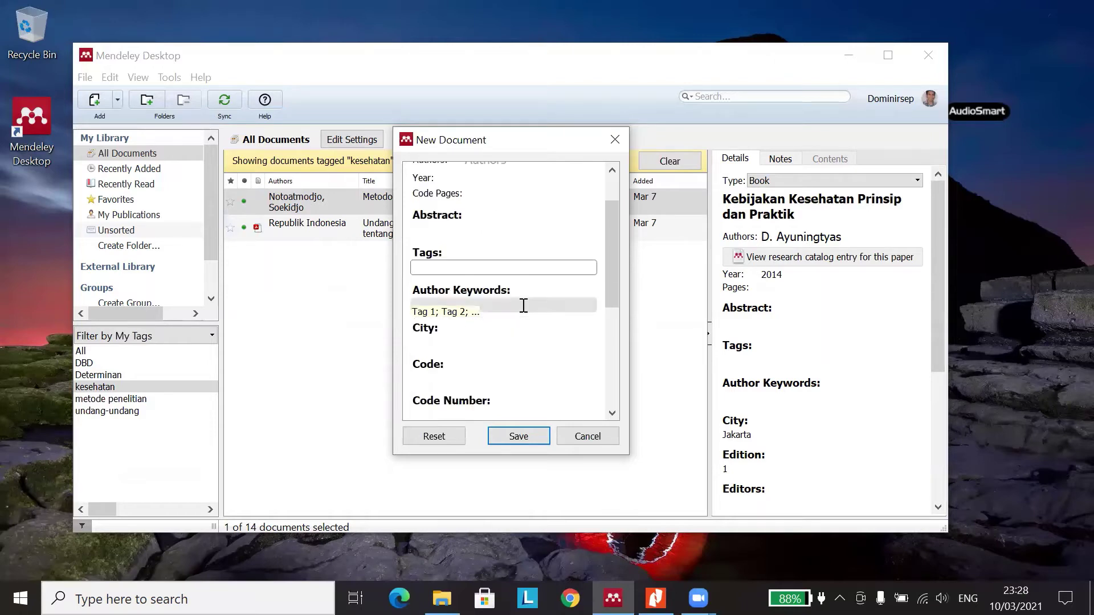
click(479, 298)
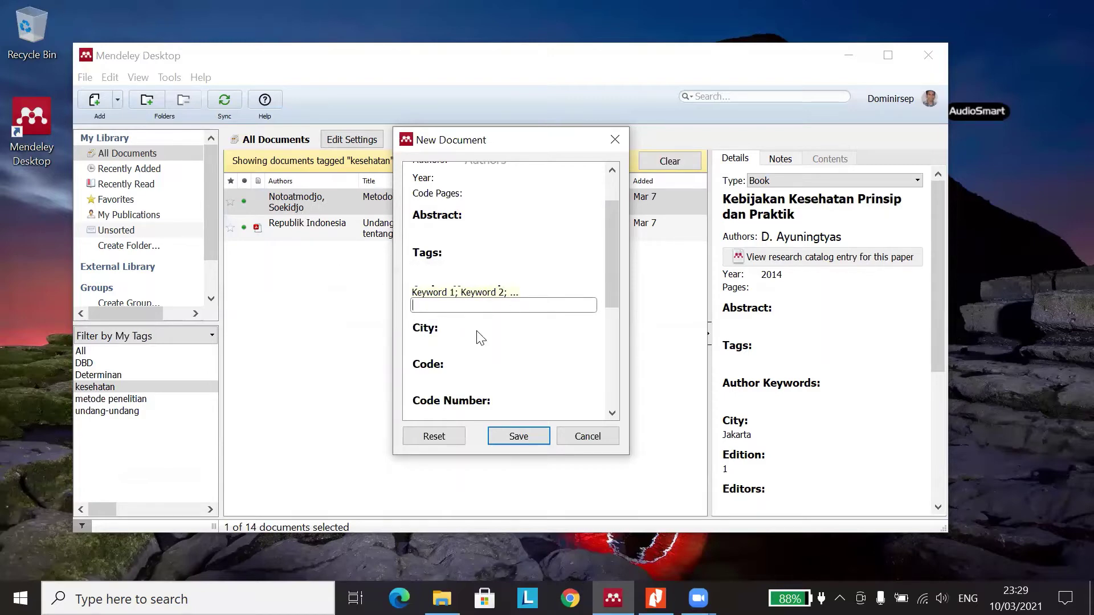
scroll(491, 348, down, 1)
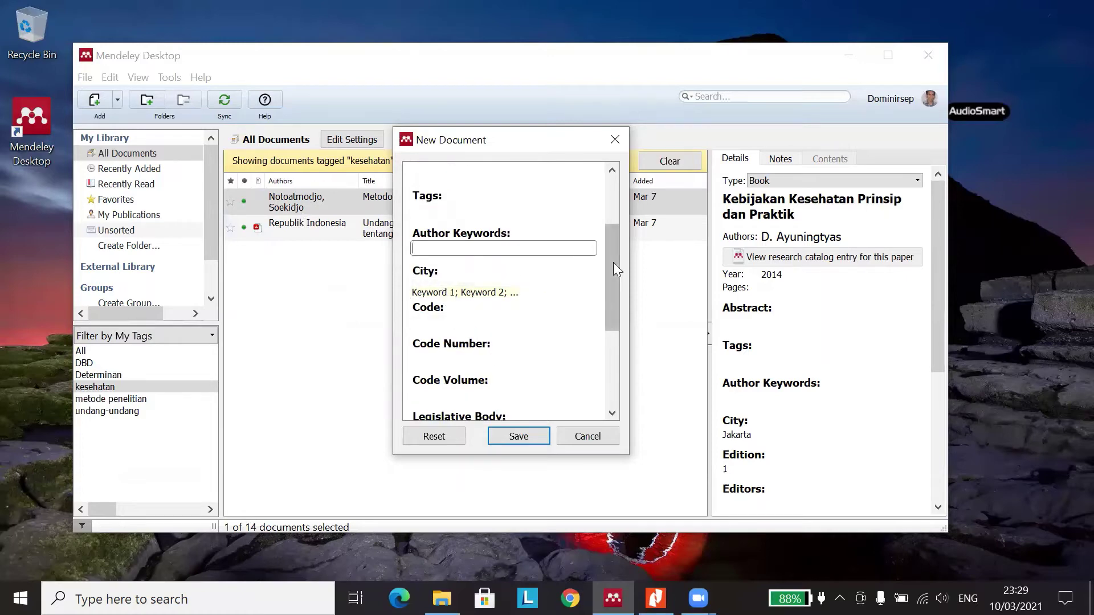
drag(613, 262, 614, 255)
click(452, 293)
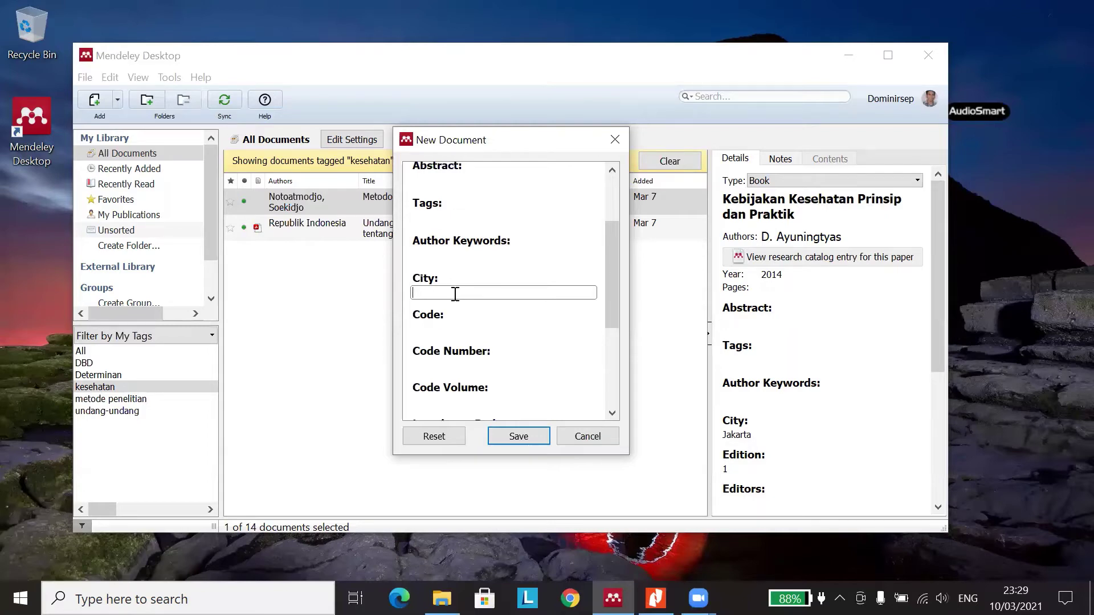
scroll(468, 315, down, 1)
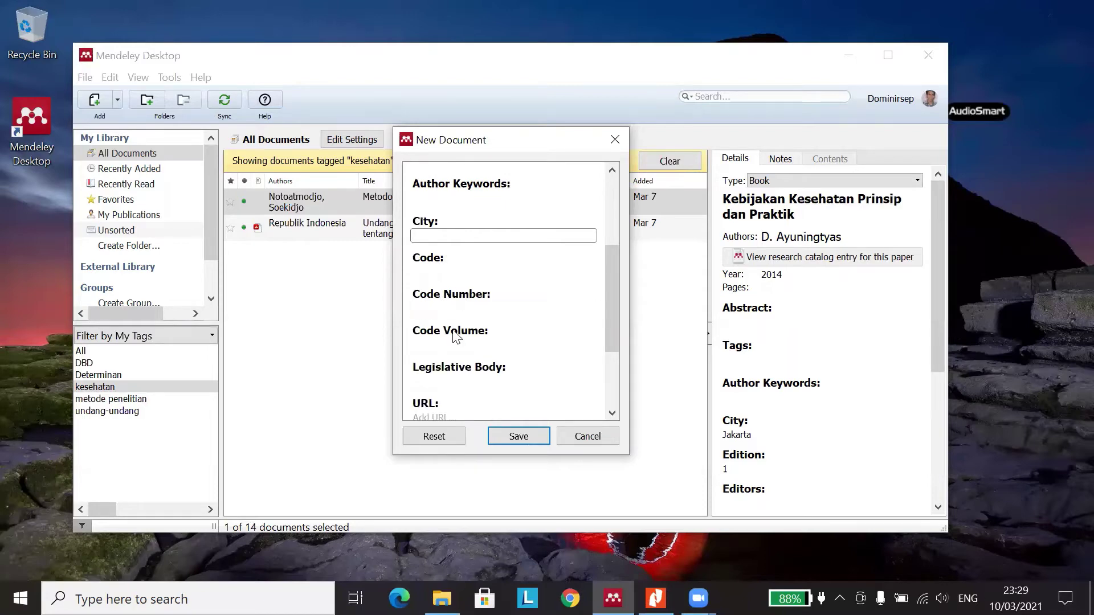
click(476, 383)
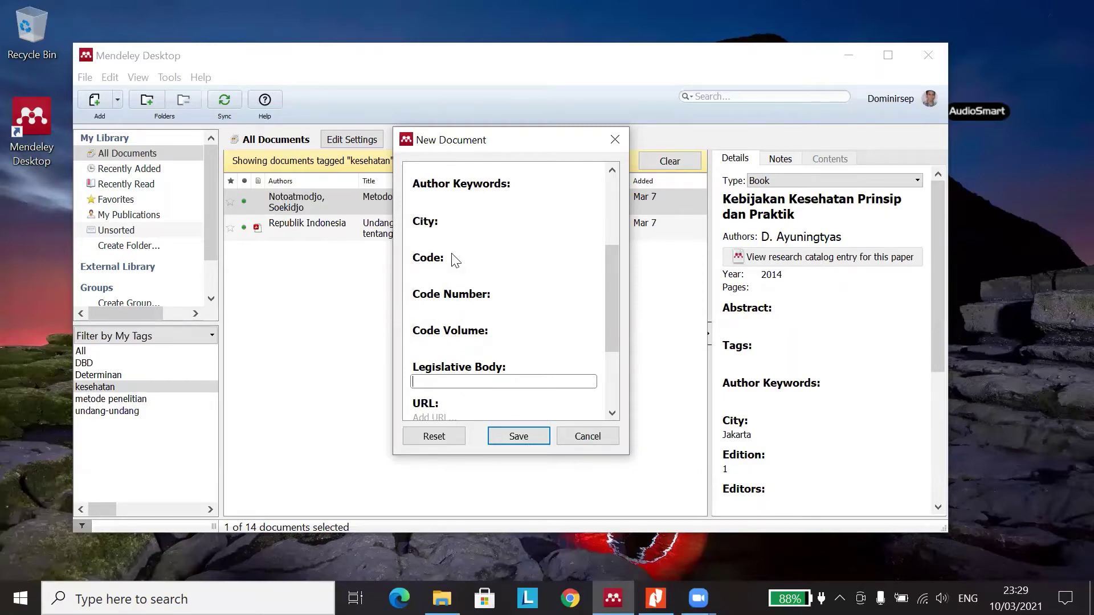
scroll(479, 370, down, 2)
- Open the Media Kesehatan Masyarakat journal login page in Chrome and select its address
click(467, 360)
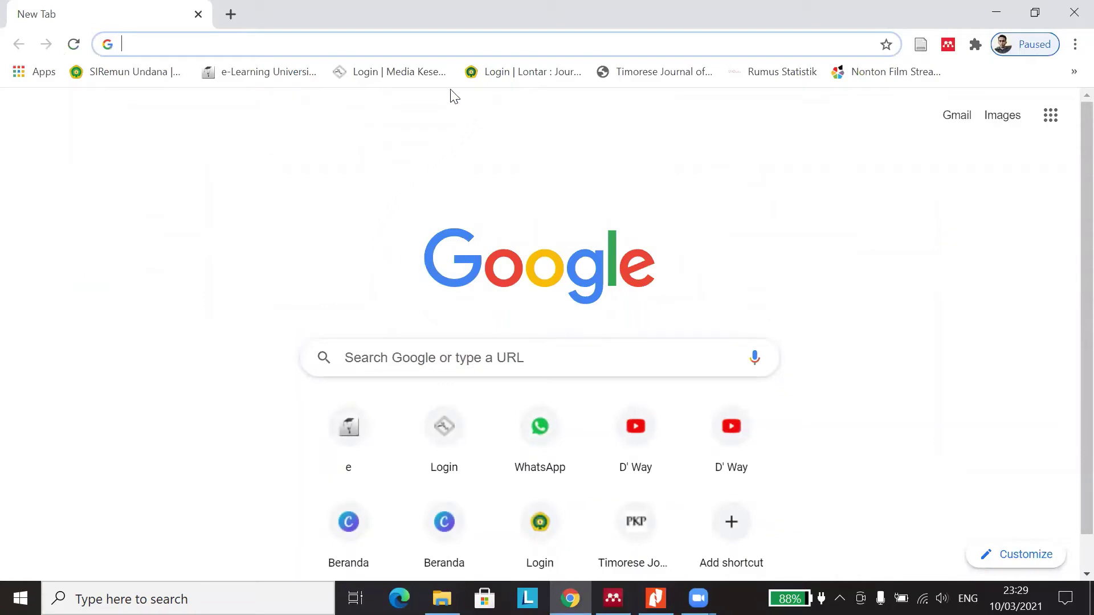
click(387, 72)
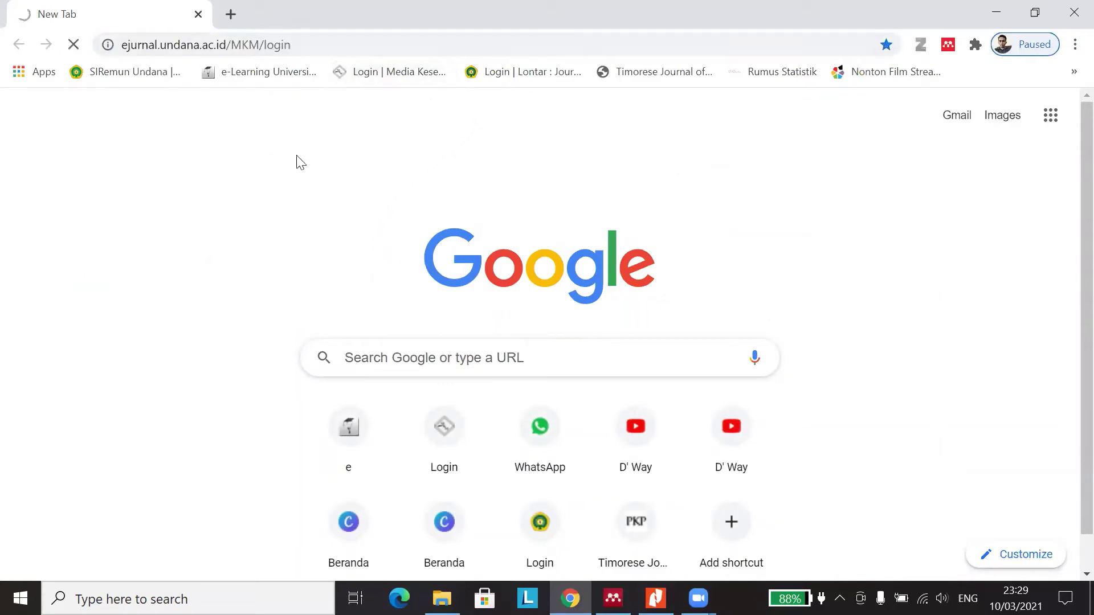
click(233, 42)
double_click(221, 46)
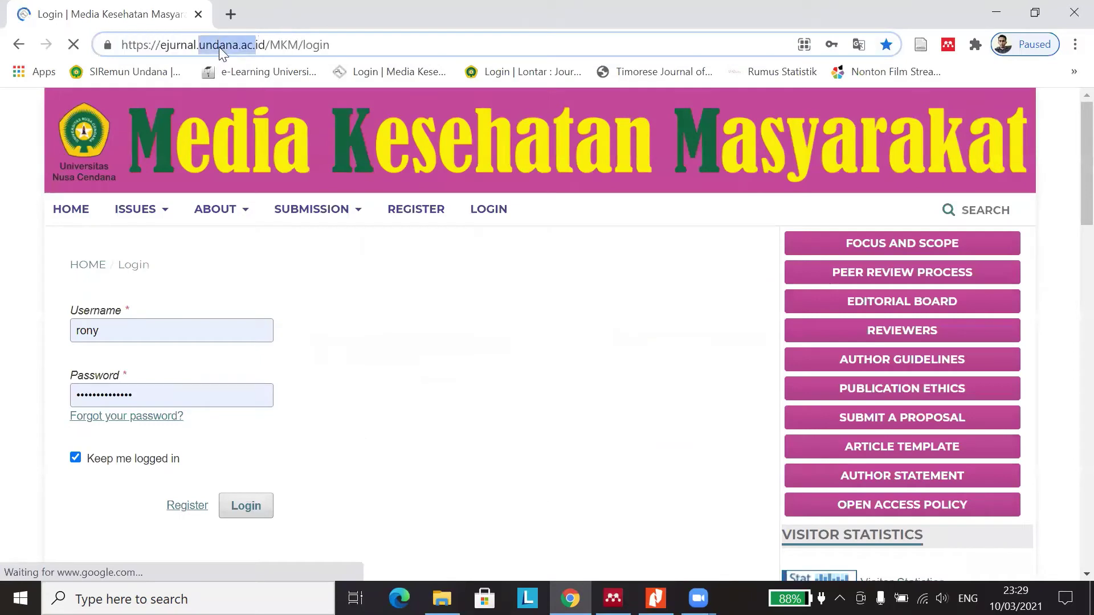
click(297, 46)
- Copy the login page's full URL, including https, and minimise Chrome
drag(330, 45, 160, 45)
drag(89, 41, 74, 43)
key(ctrl+c)
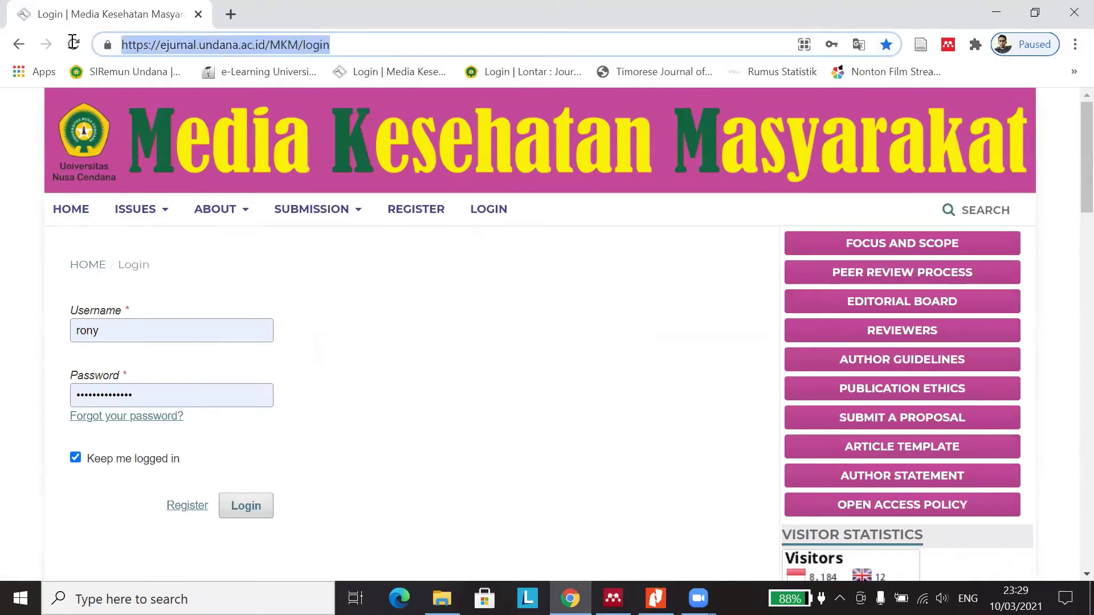
right_click(207, 51)
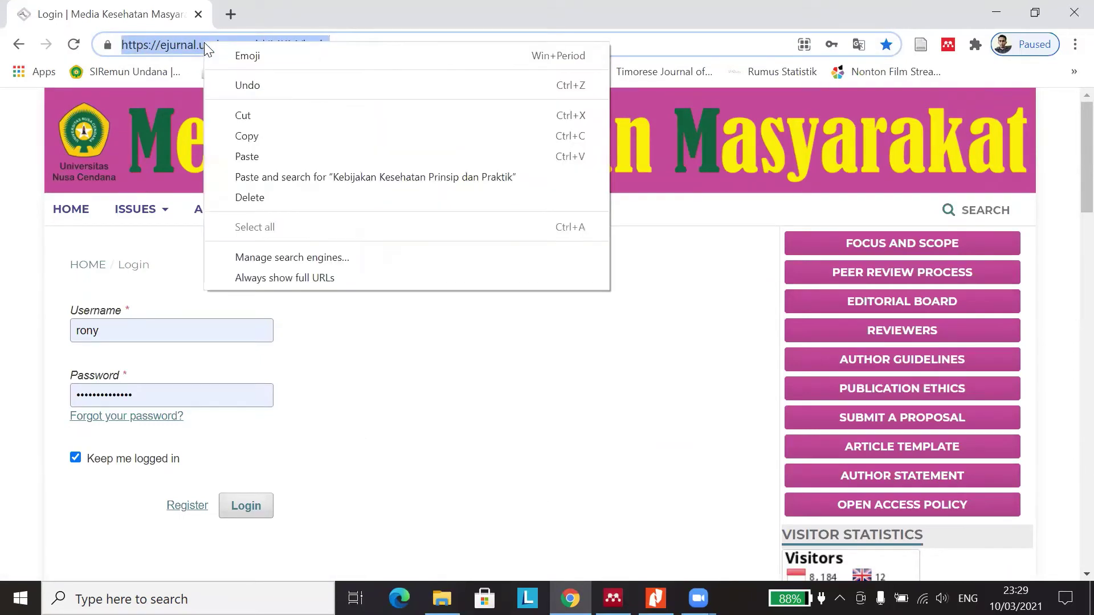
click(261, 136)
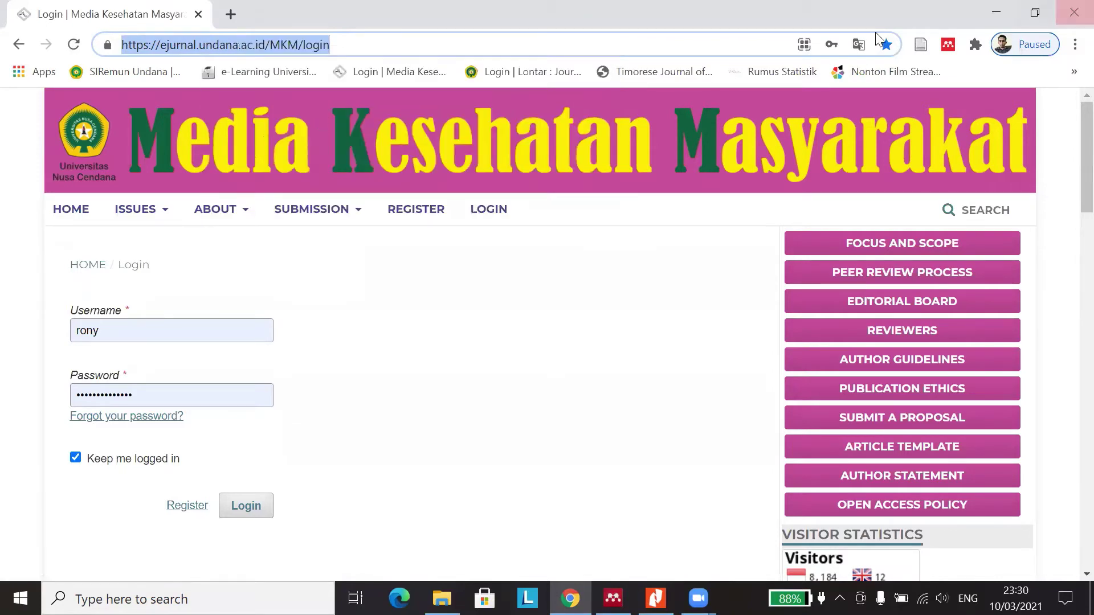
click(996, 12)
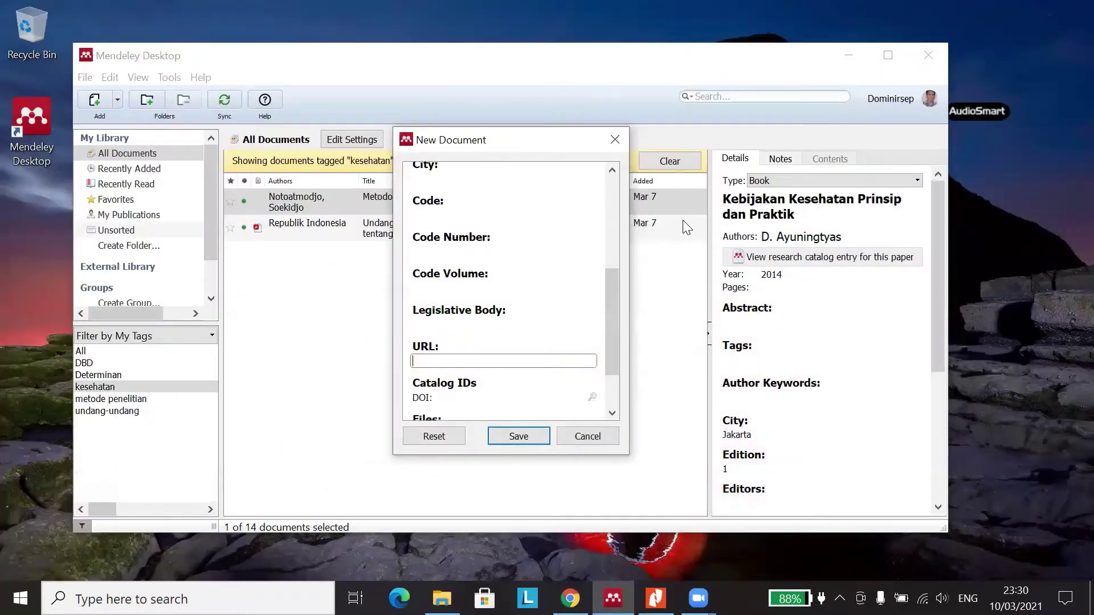
- Paste the journal login address into the URL field, then delete it again
right_click(451, 363)
right_click(434, 362)
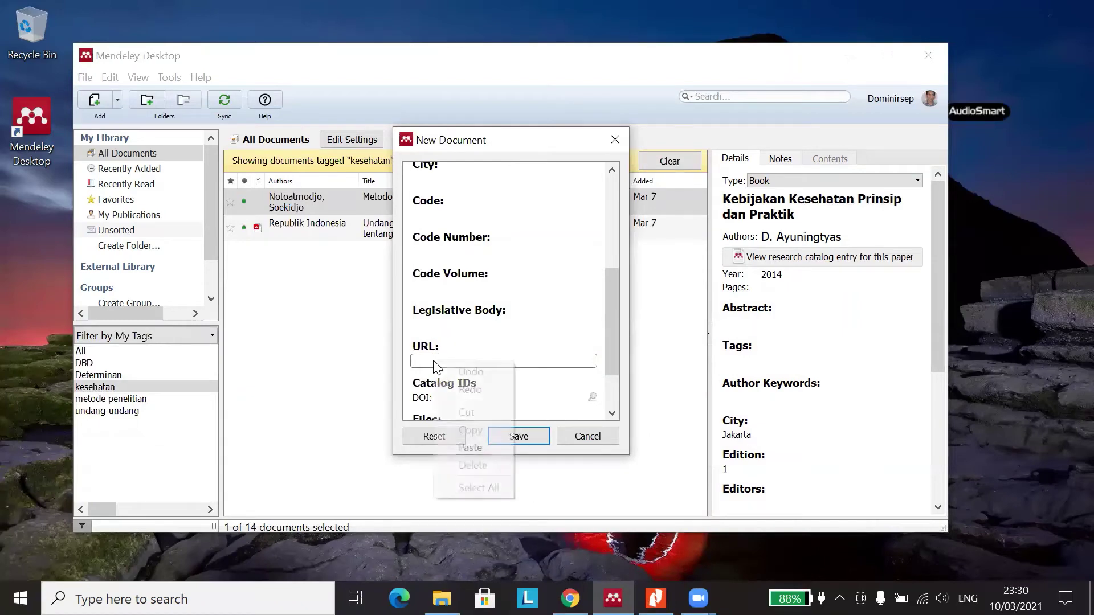
click(473, 448)
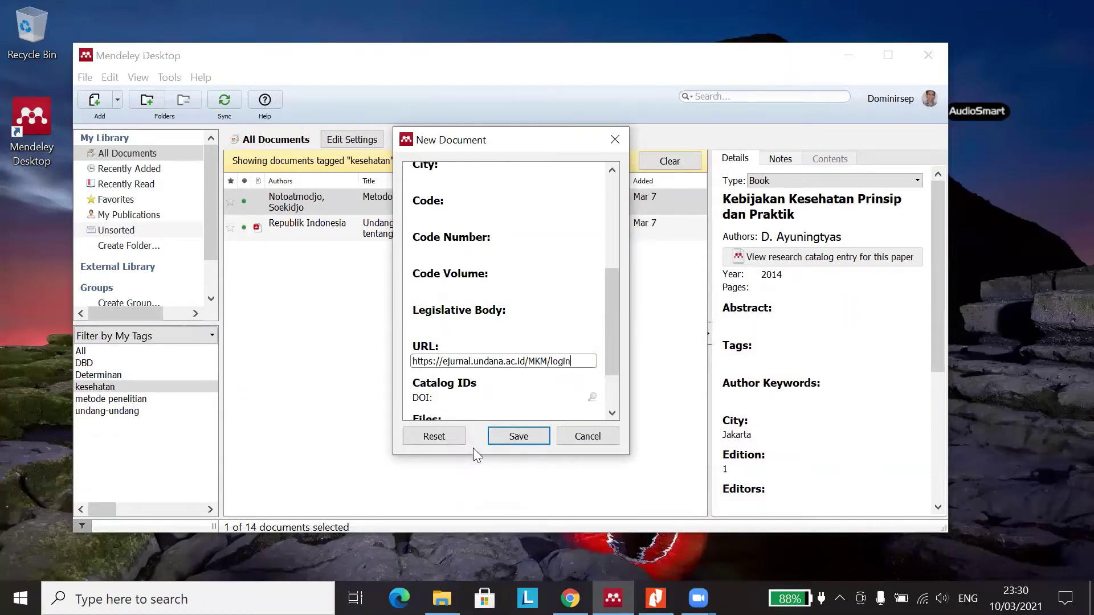
drag(582, 361, 389, 342)
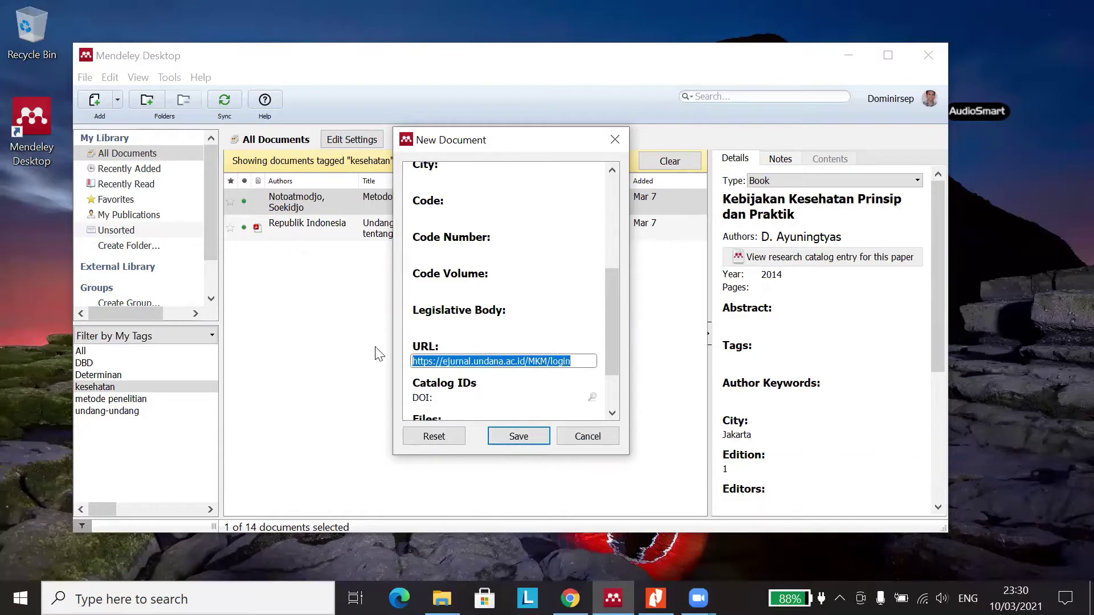
key(BackSpace)
- Try the DOI field and the Add File picker, attaching nothing
scroll(409, 371, down, 2)
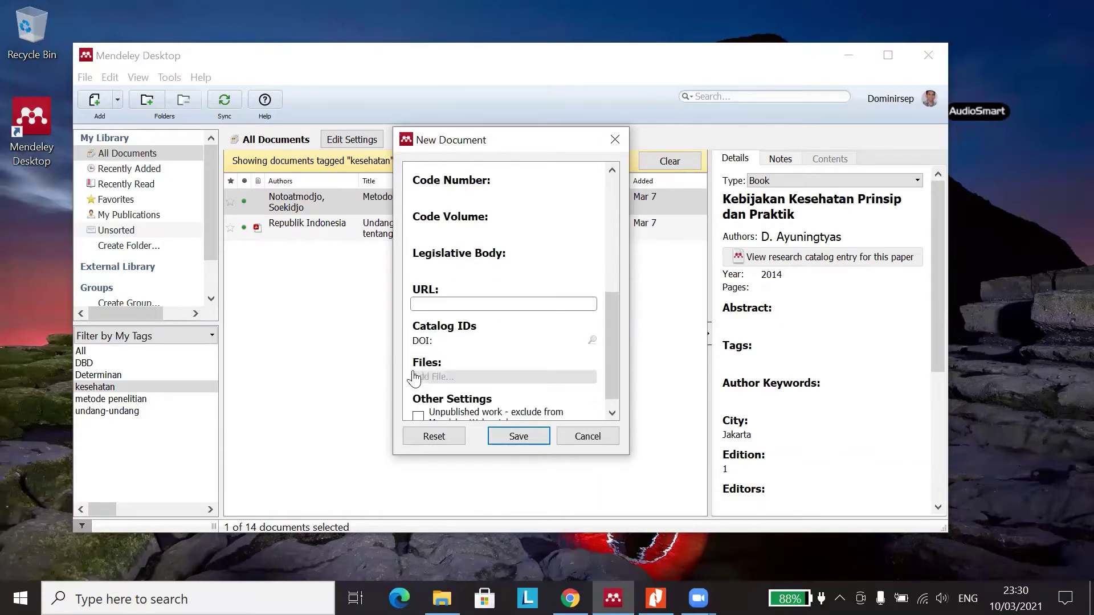
click(455, 339)
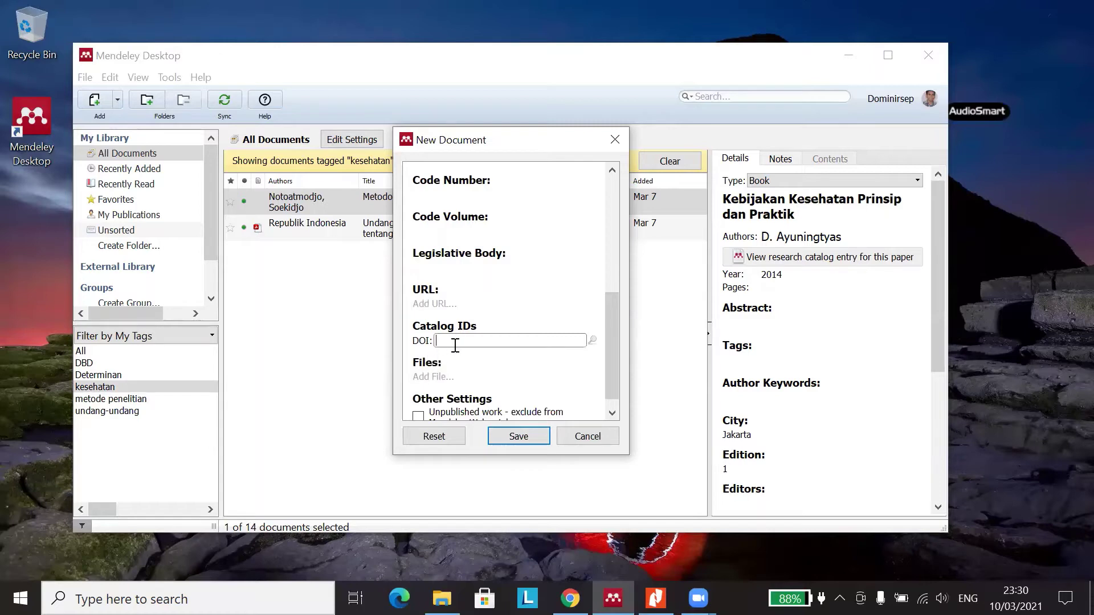
scroll(455, 344, down, 1)
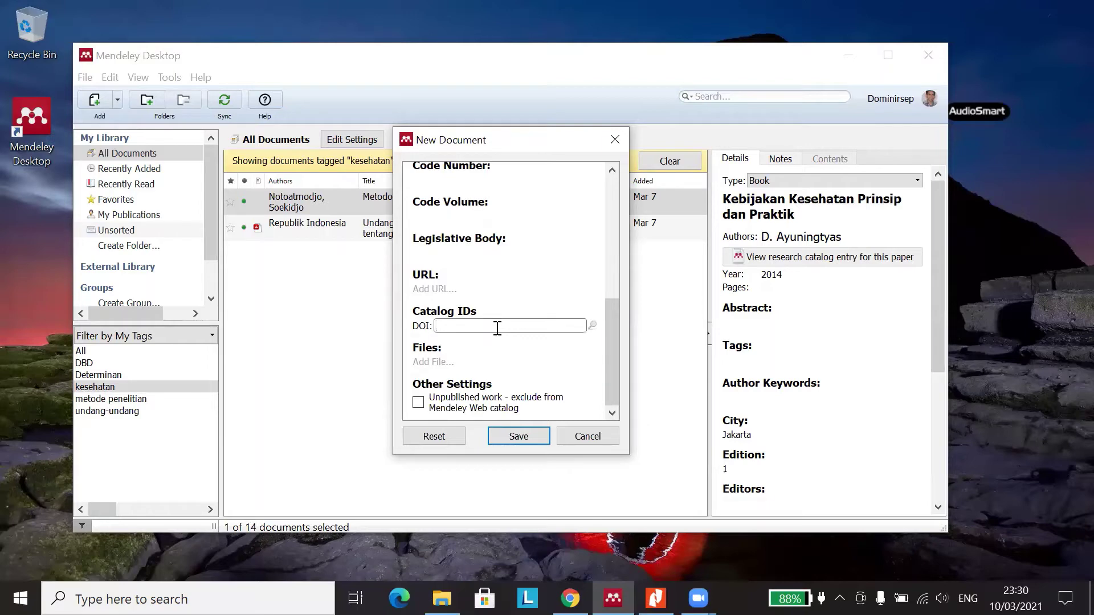
click(459, 364)
click(1073, 53)
- Tick Unpublished work to exclude the entry from the Mendeley Web catalog
click(418, 403)
click(419, 405)
click(419, 402)
scroll(519, 353, up, 2)
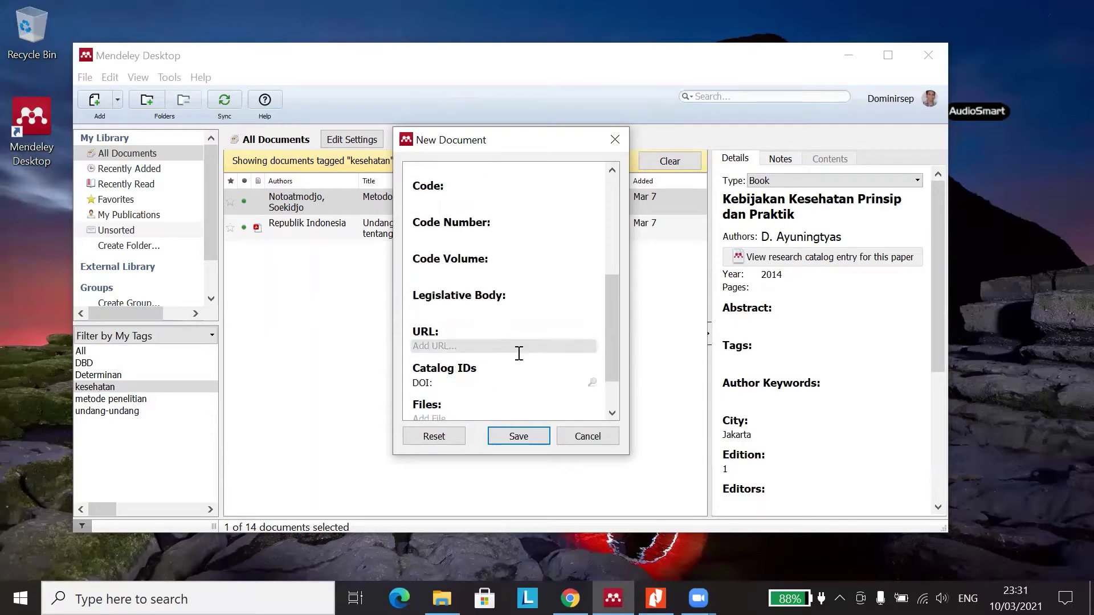
- Switch the document type to Book and select the No Title placeholder
scroll(519, 354, up, 5)
click(575, 178)
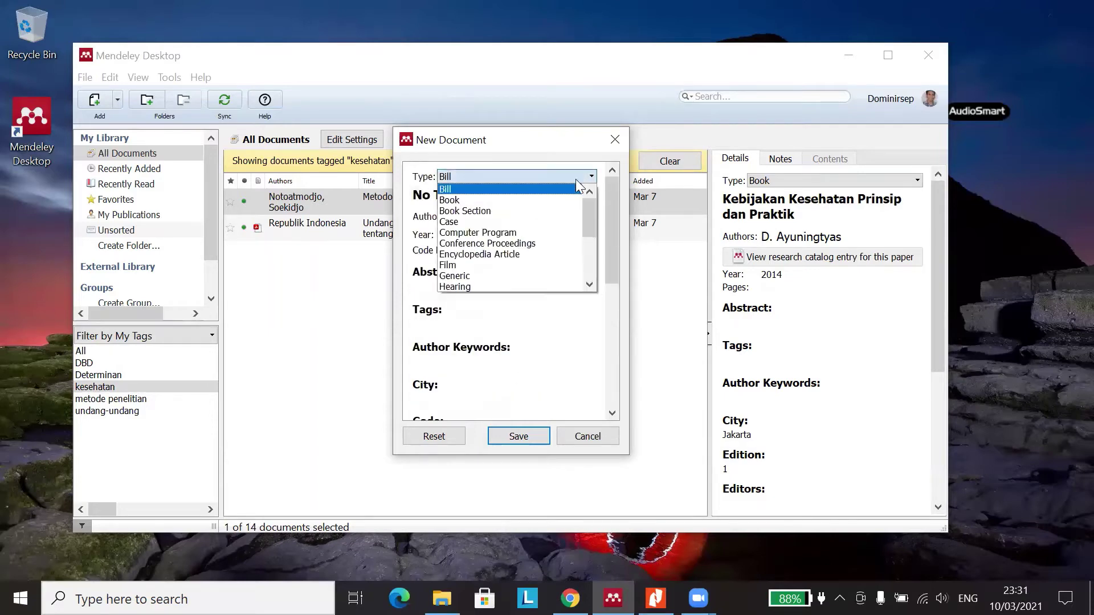
click(546, 200)
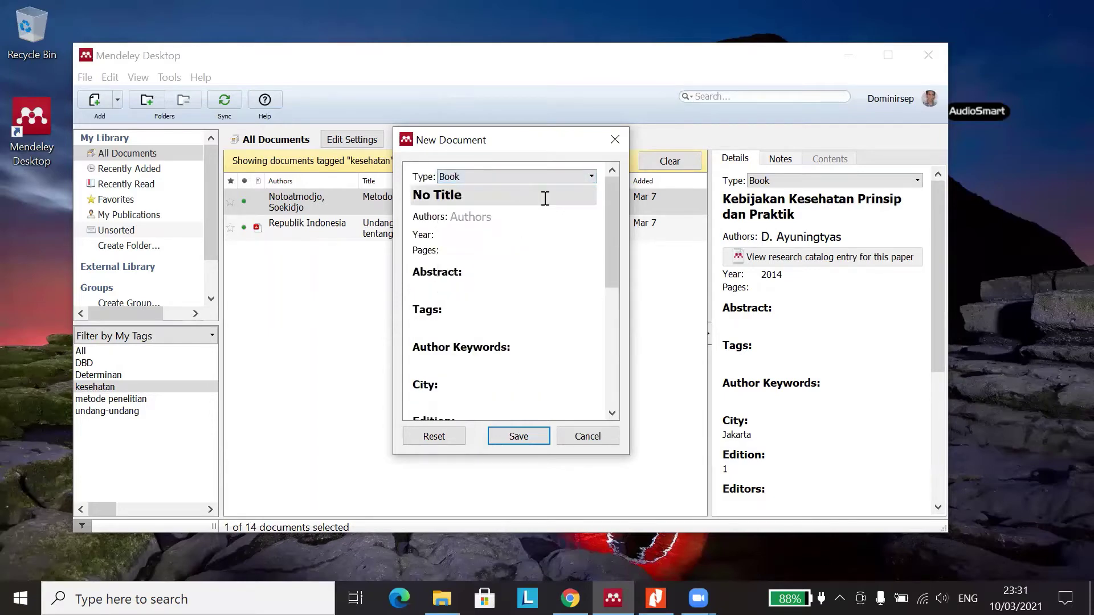
click(493, 193)
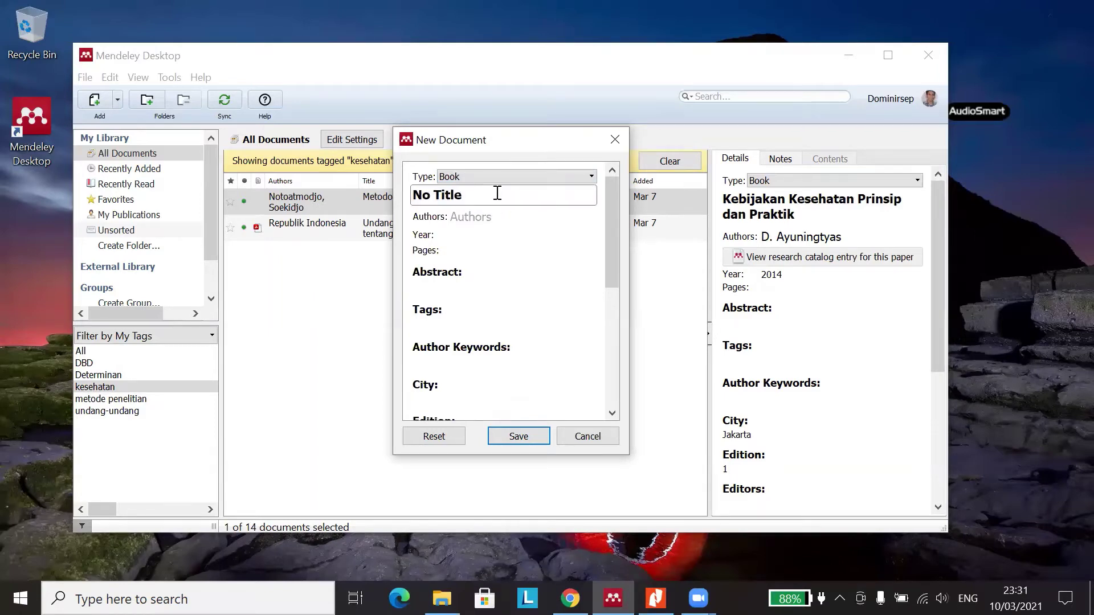
triple_click(494, 192)
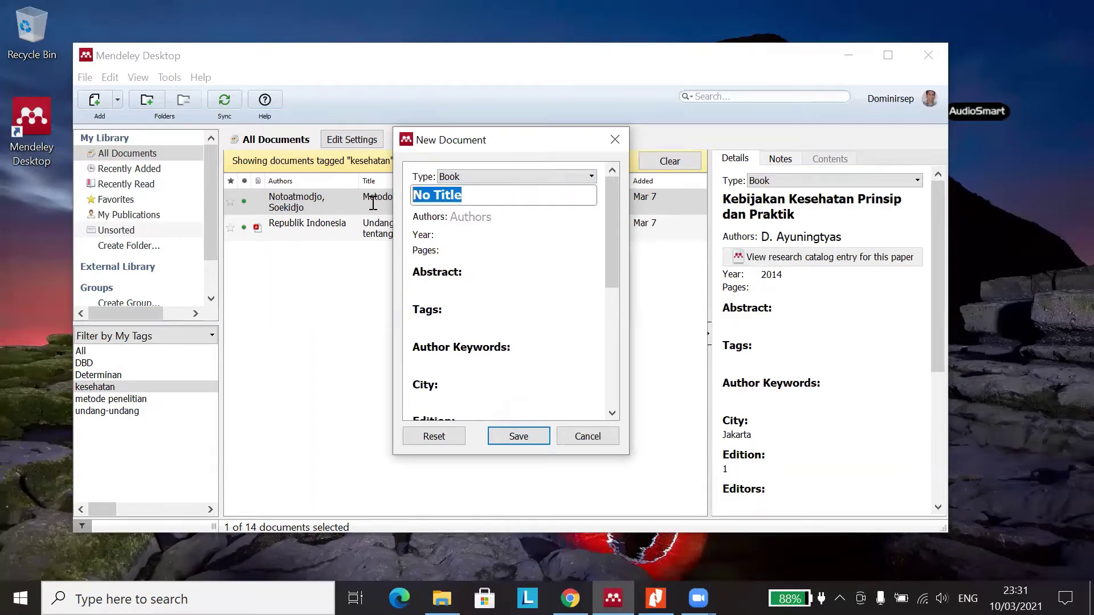
- Step through Authors, Year, Pages (entering and clearing 1-45), Abstract and Tags
click(516, 219)
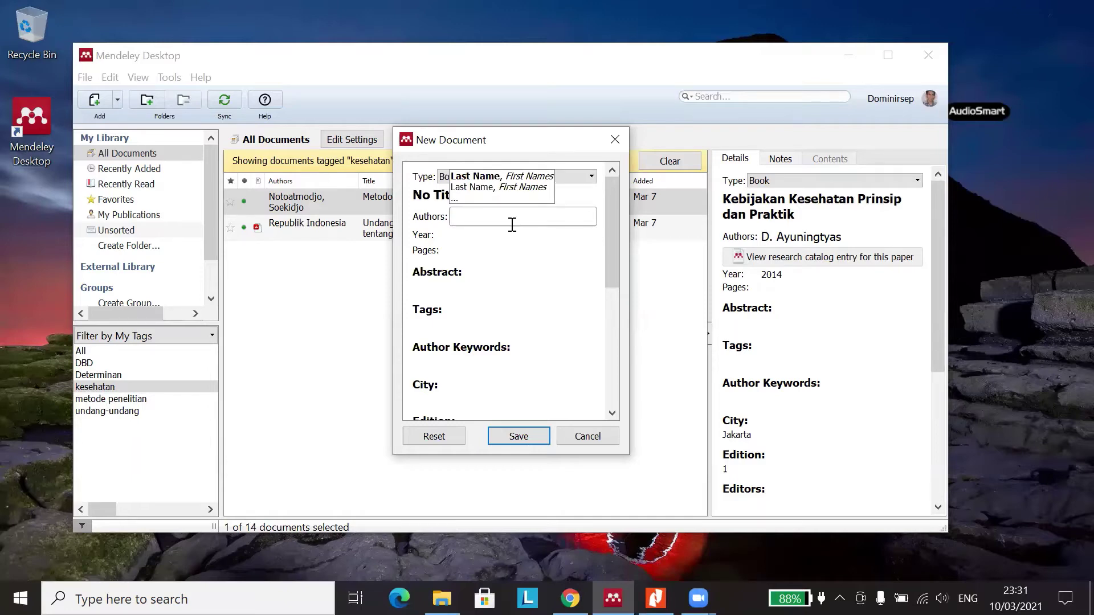
click(461, 236)
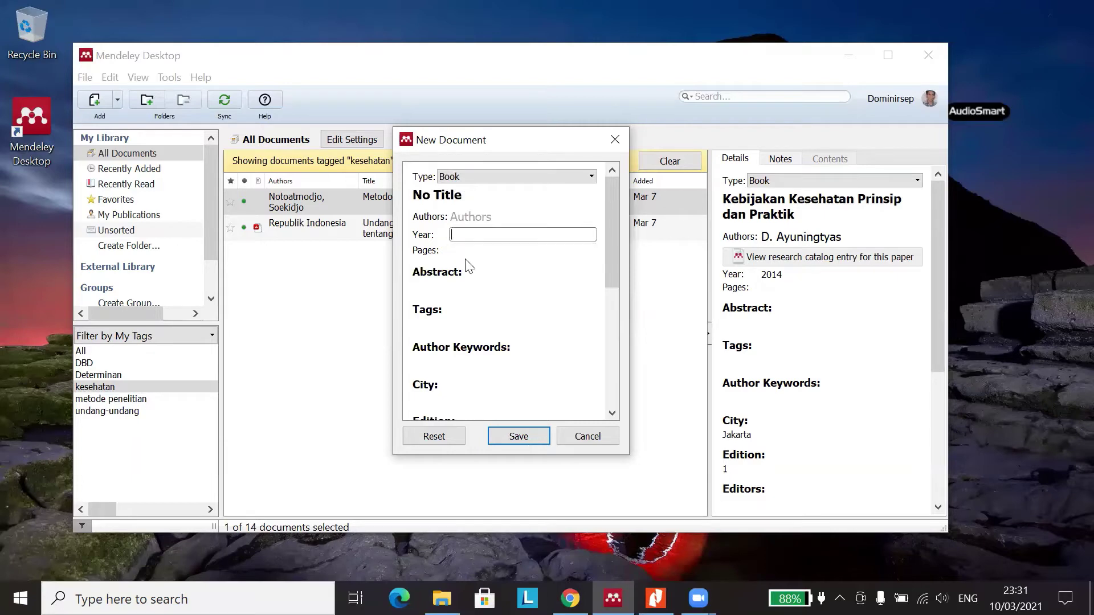
click(465, 251)
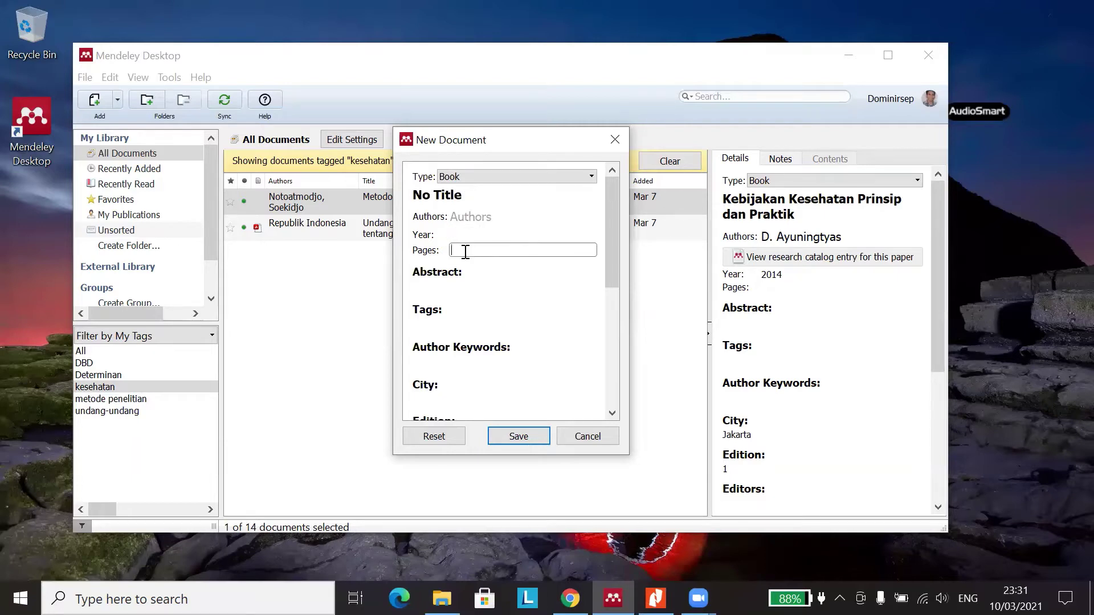
text(1-45)
key(BackSpace)
key(BackSpace)
key(BackSpace)
key(BackSpace)
click(444, 293)
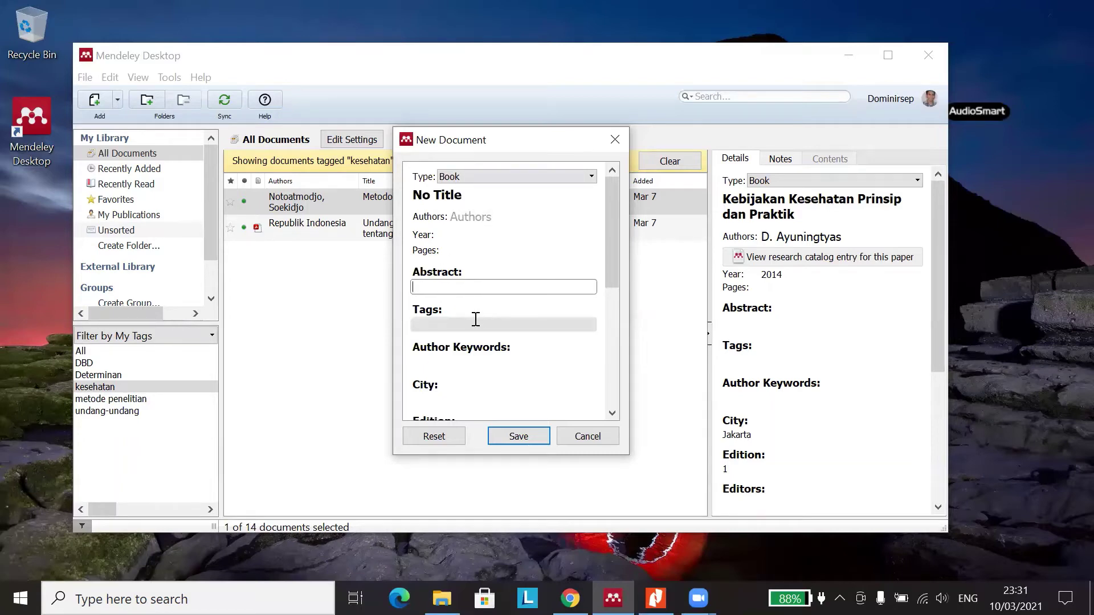
scroll(476, 319, down, 2)
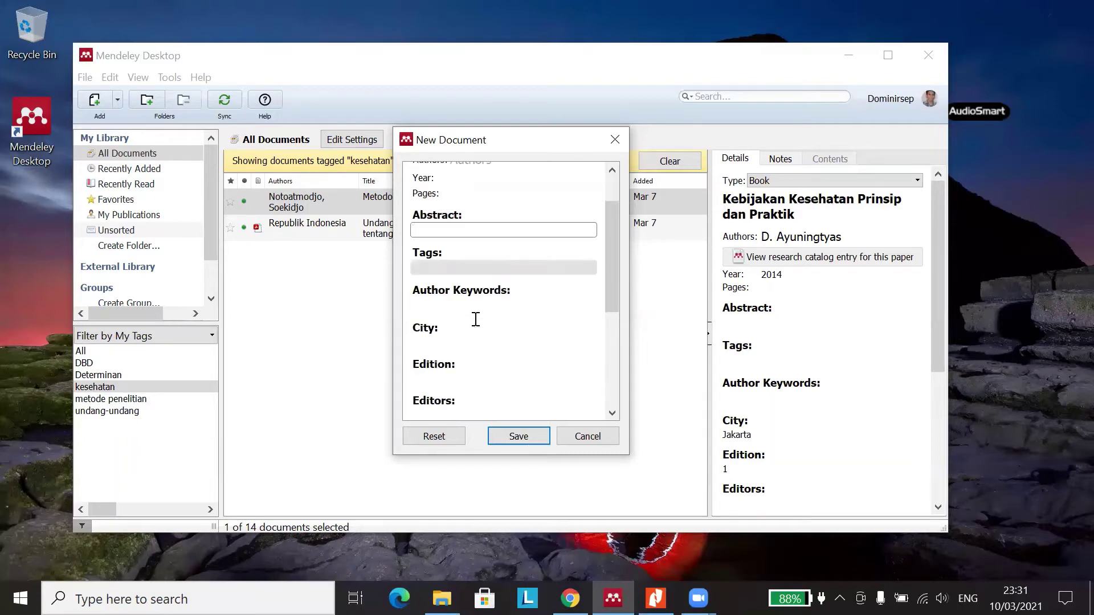
click(482, 268)
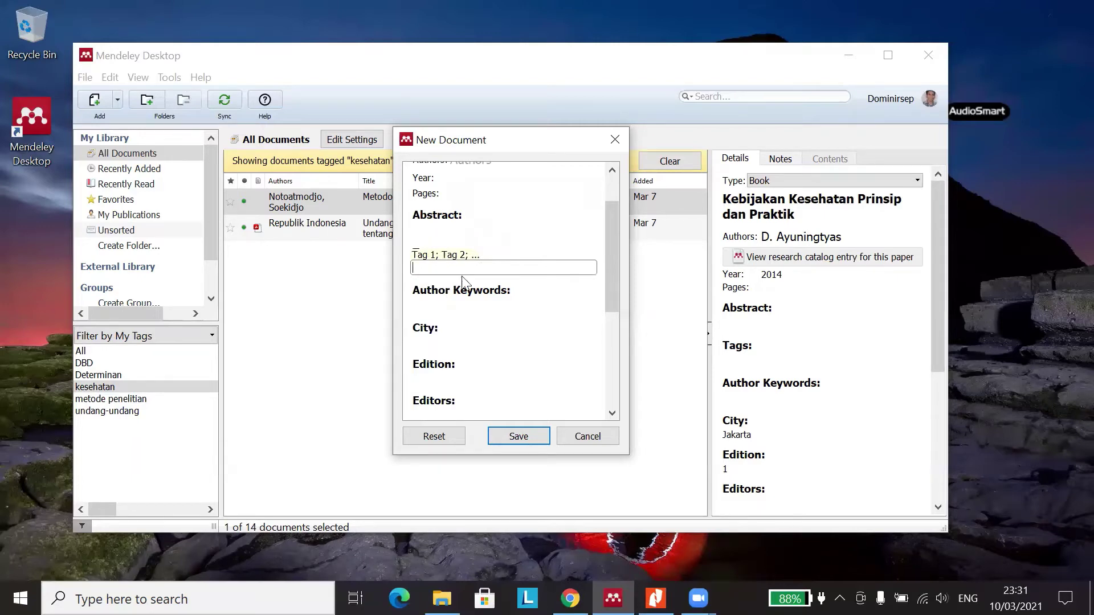
- Step through Author Keywords and City, and enter 1 as the Edition
click(459, 305)
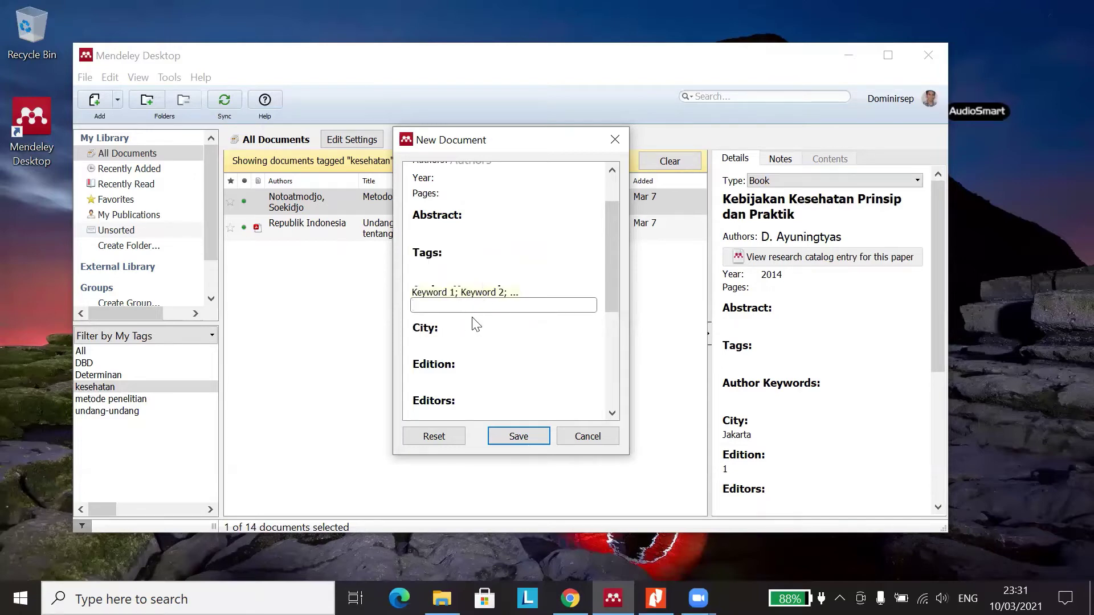
scroll(474, 311, down, 2)
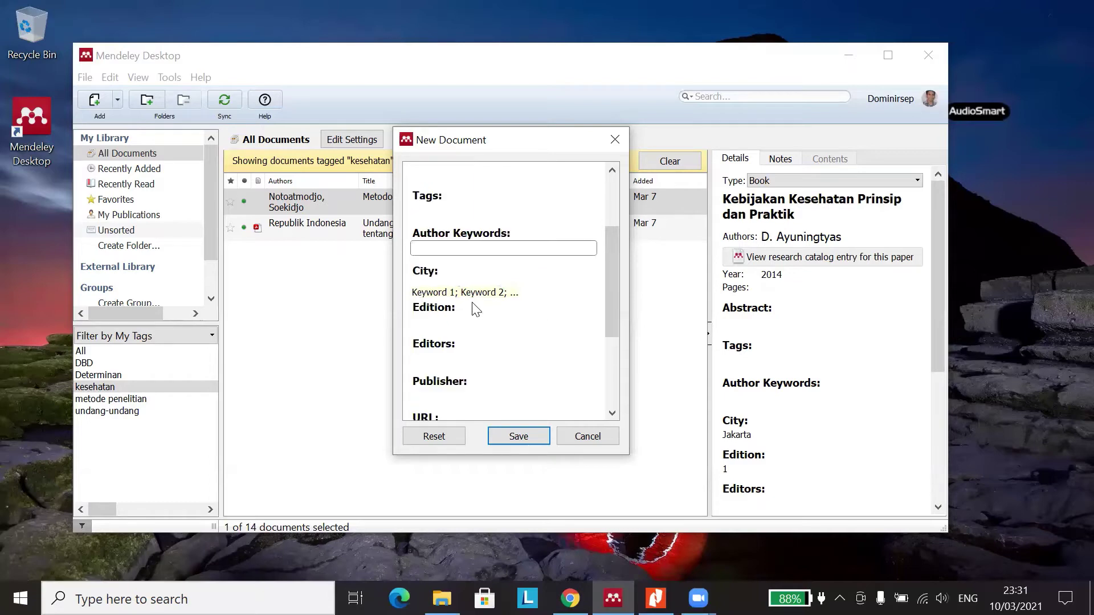
click(455, 286)
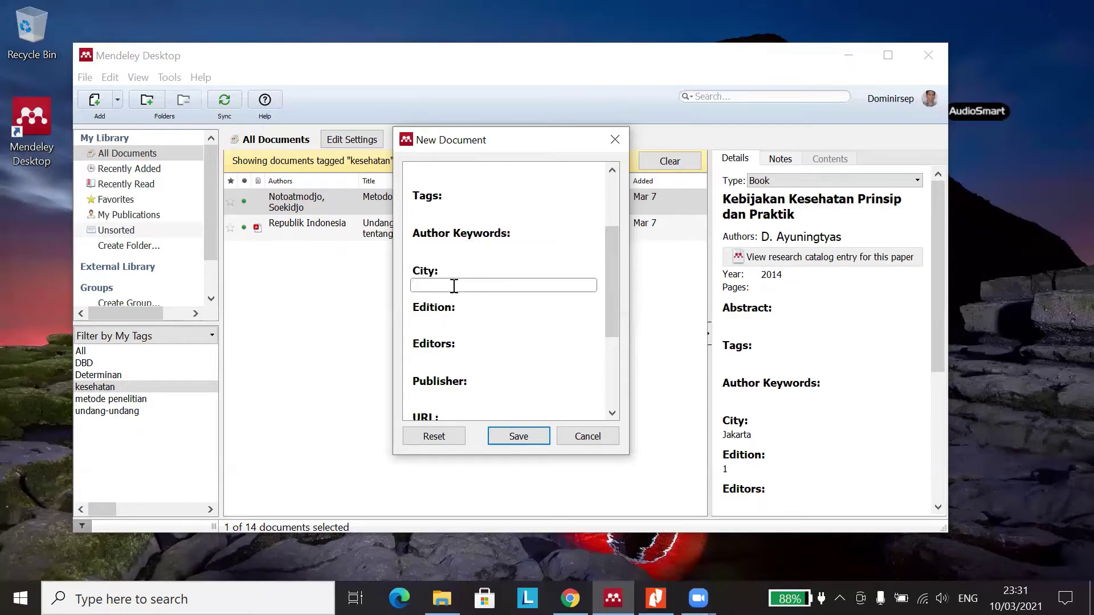
scroll(454, 286, down, 2)
click(452, 266)
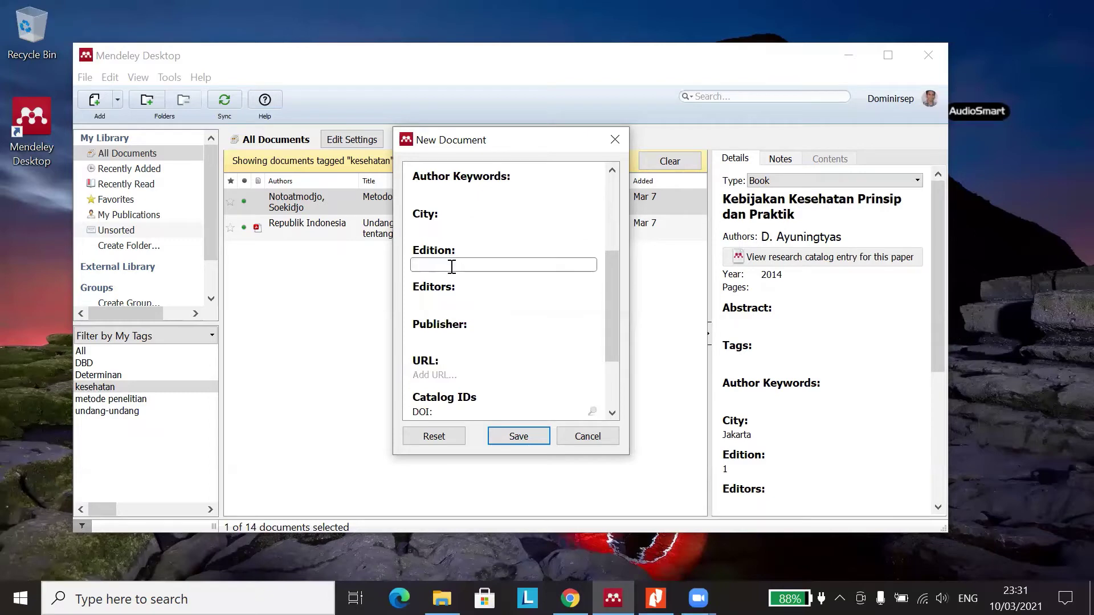
text(1)
- Type 'Surabay' as the City, erase it, and move into the Editors field
click(481, 229)
text(S)
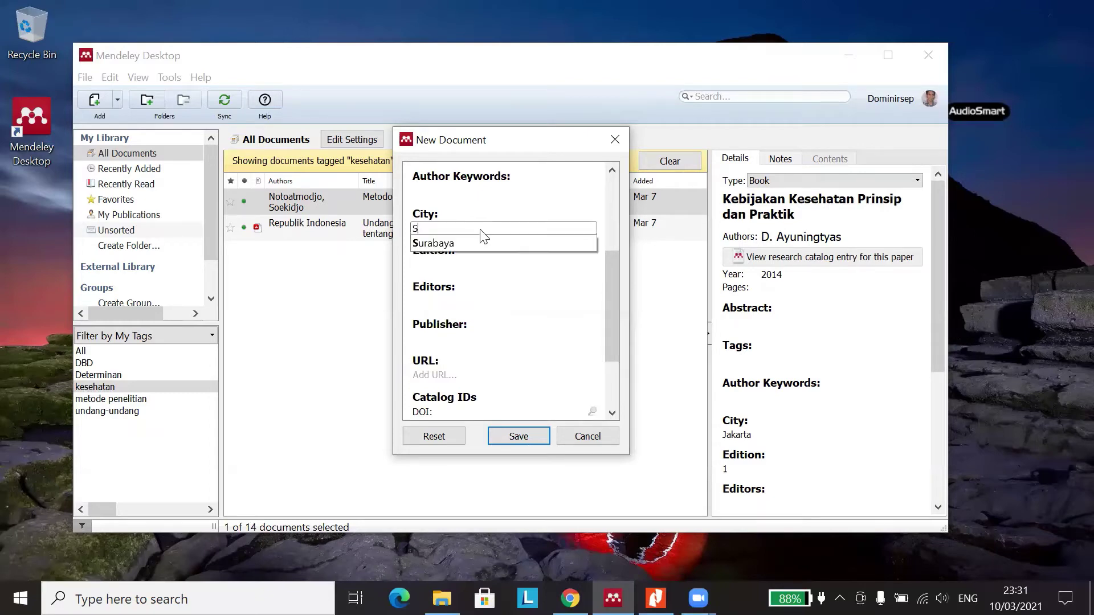
text(urabay)
click(463, 227)
double_click(464, 227)
key(BackSpace)
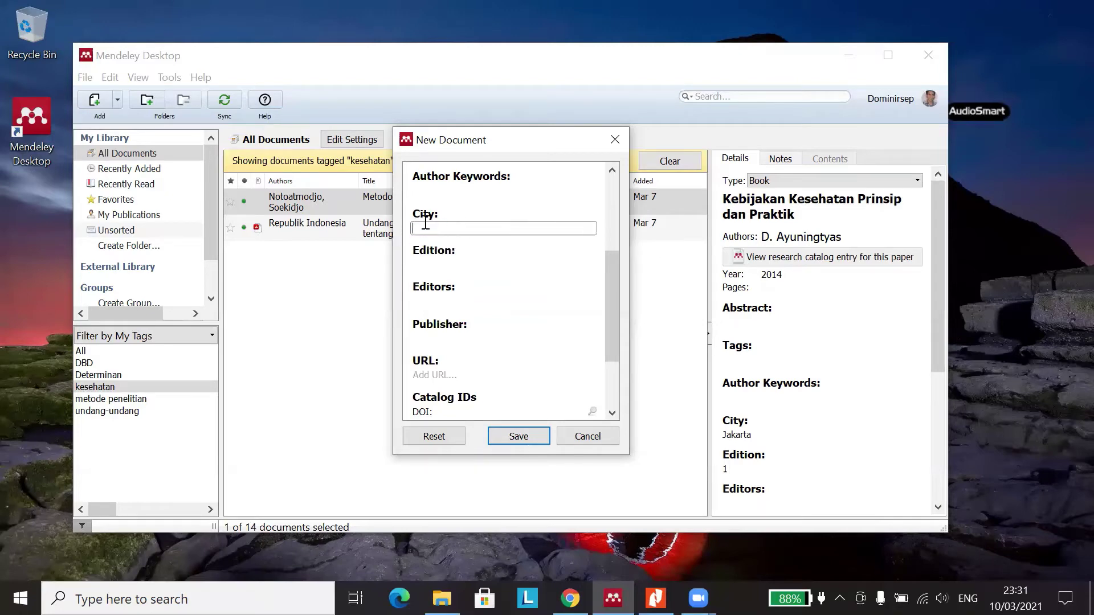
click(428, 298)
click(498, 246)
click(427, 299)
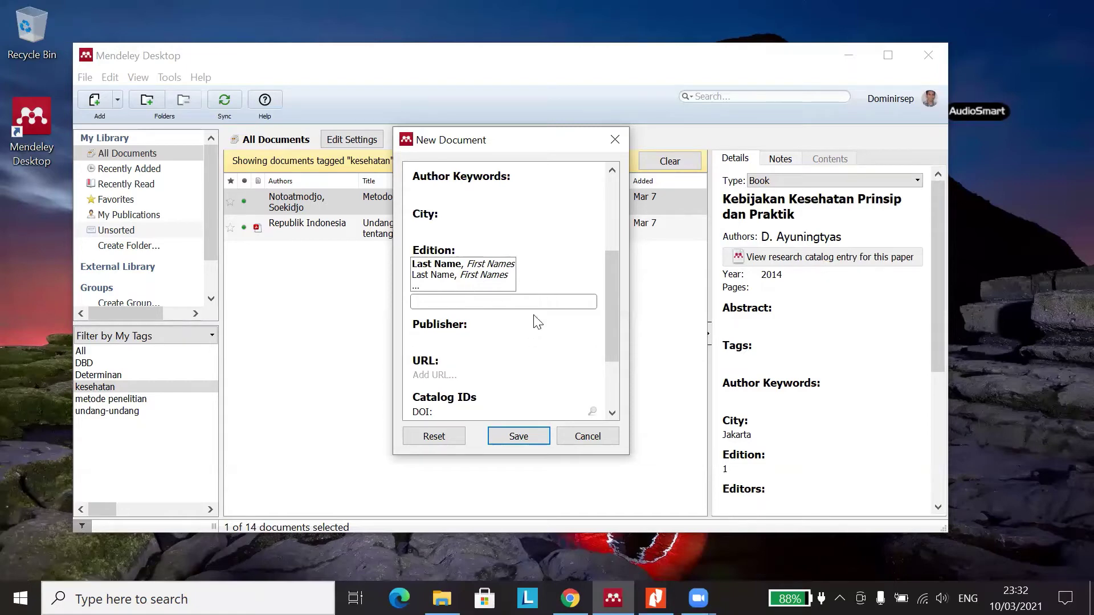
- Start a publisher name in the Publisher field, erasing several false starts
click(448, 337)
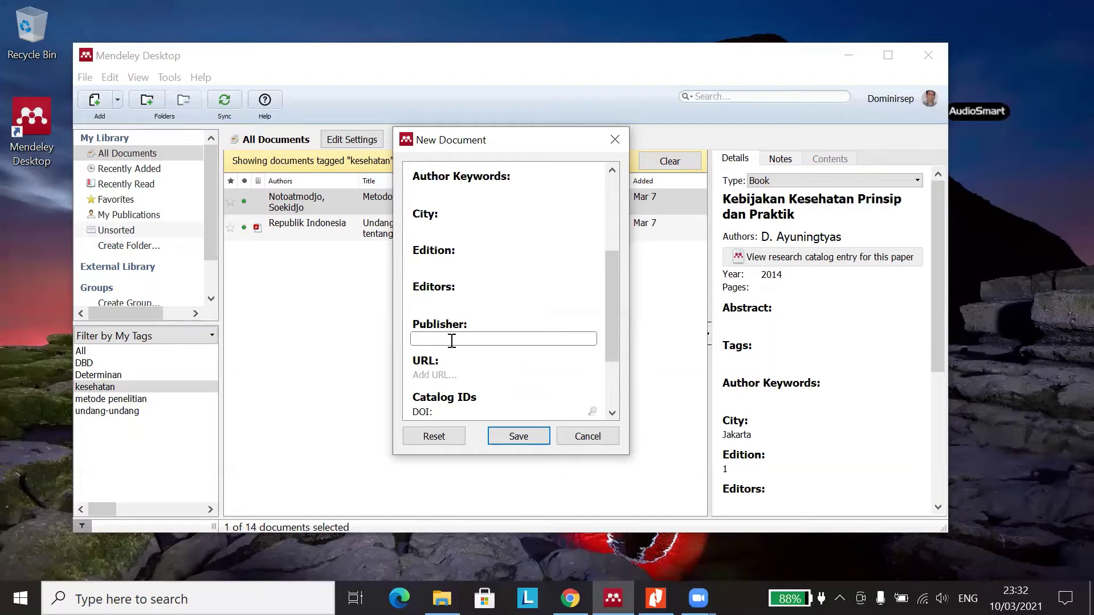
scroll(452, 341, down, 2)
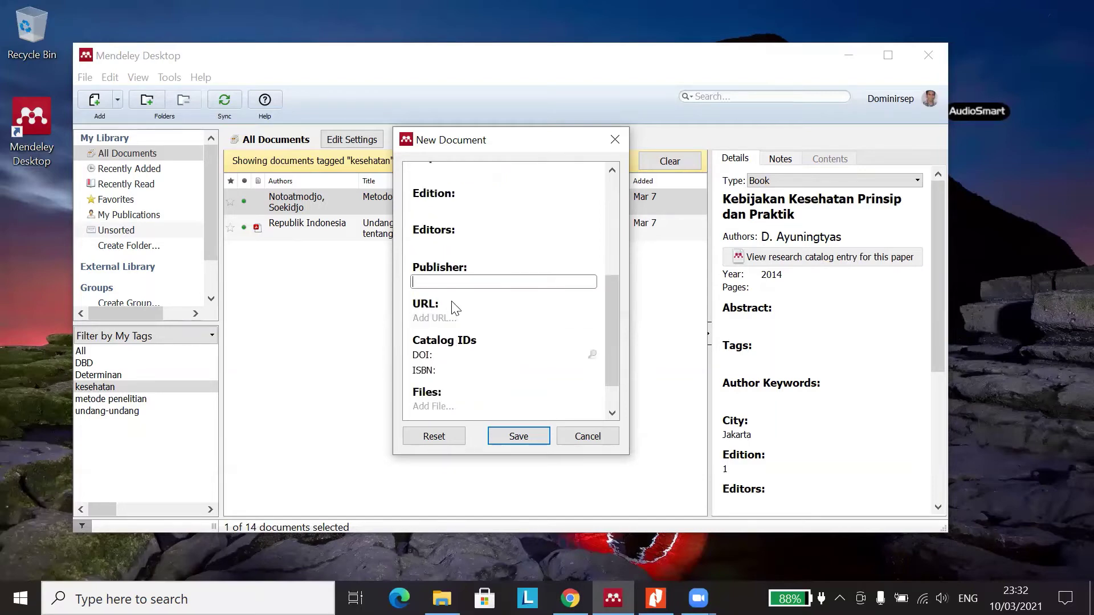
text(Erla)
key(BackSpace)
key(BackSpace)
key(BackSpace)
key(BackSpace)
text(RIn)
key(BackSpace)
key(BackSpace)
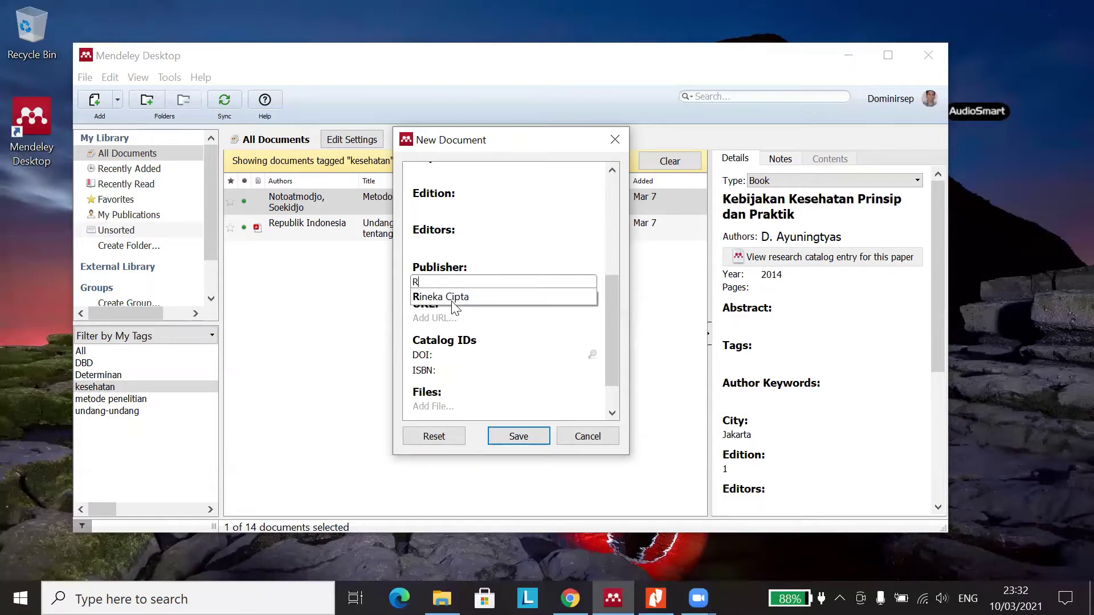
text(i)
key(BackSpace)
- Type 'Raja Grafindo Persana' as Publisher, then delete it and move to URL
key(BackSpace)
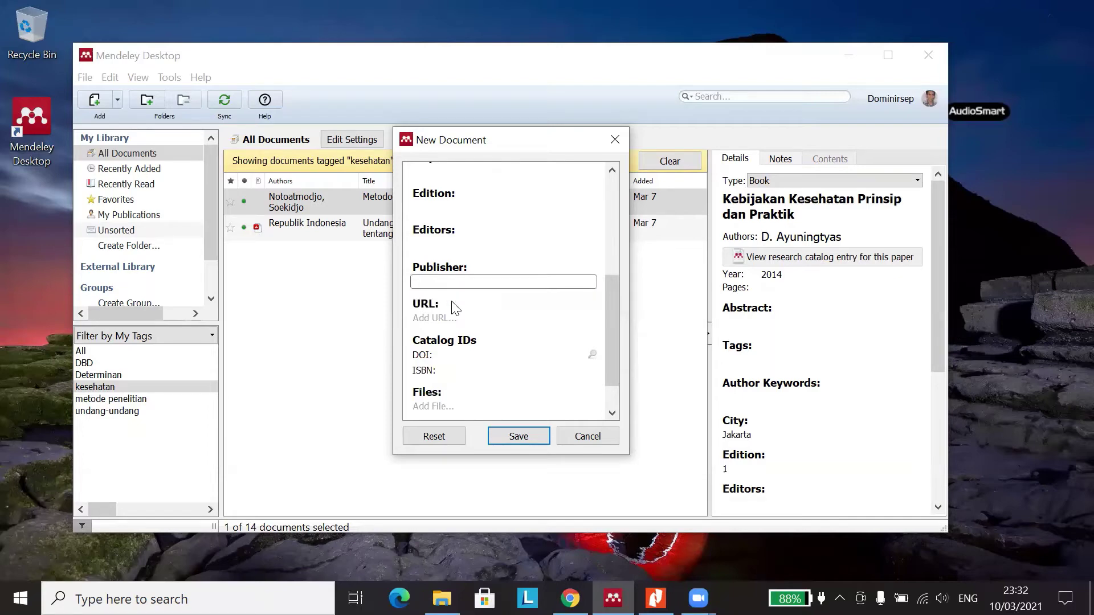
text(Raja Grafindo Persana)
drag(501, 282, 405, 280)
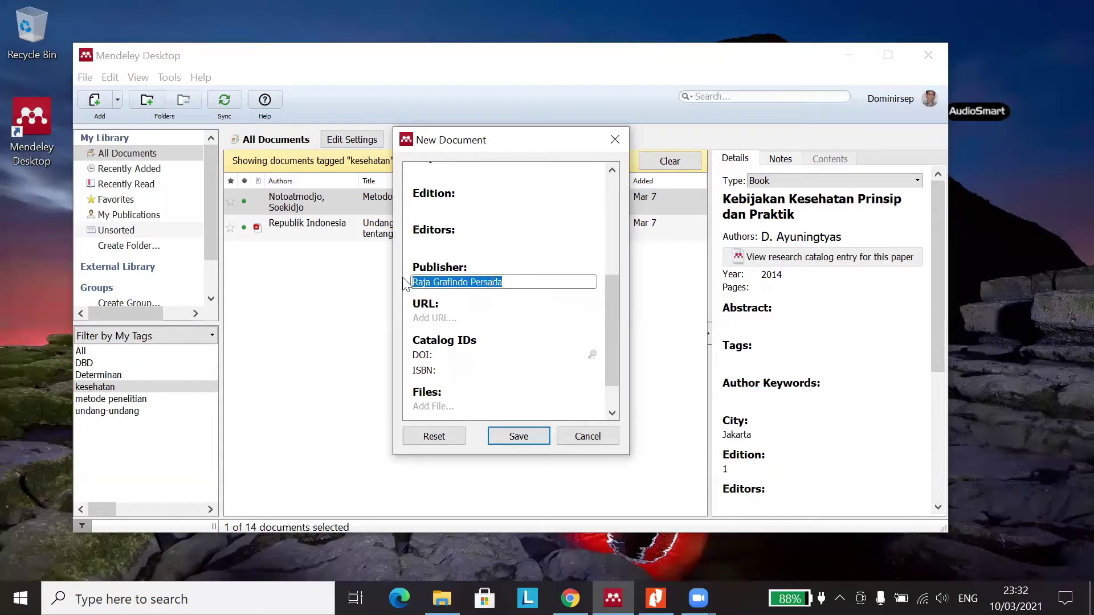
key(BackSpace)
click(453, 317)
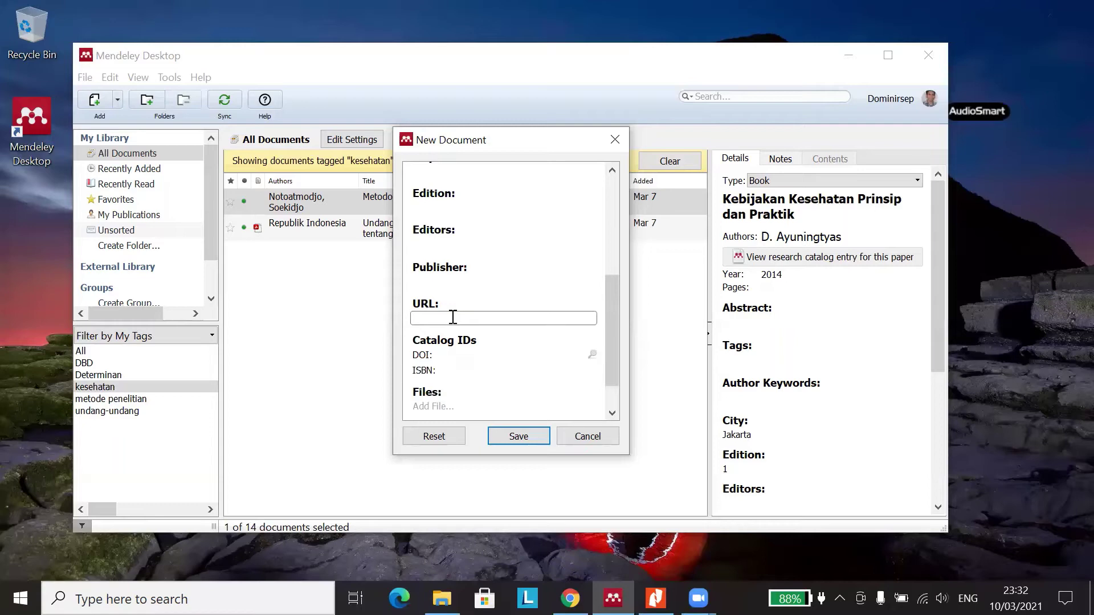
click(451, 355)
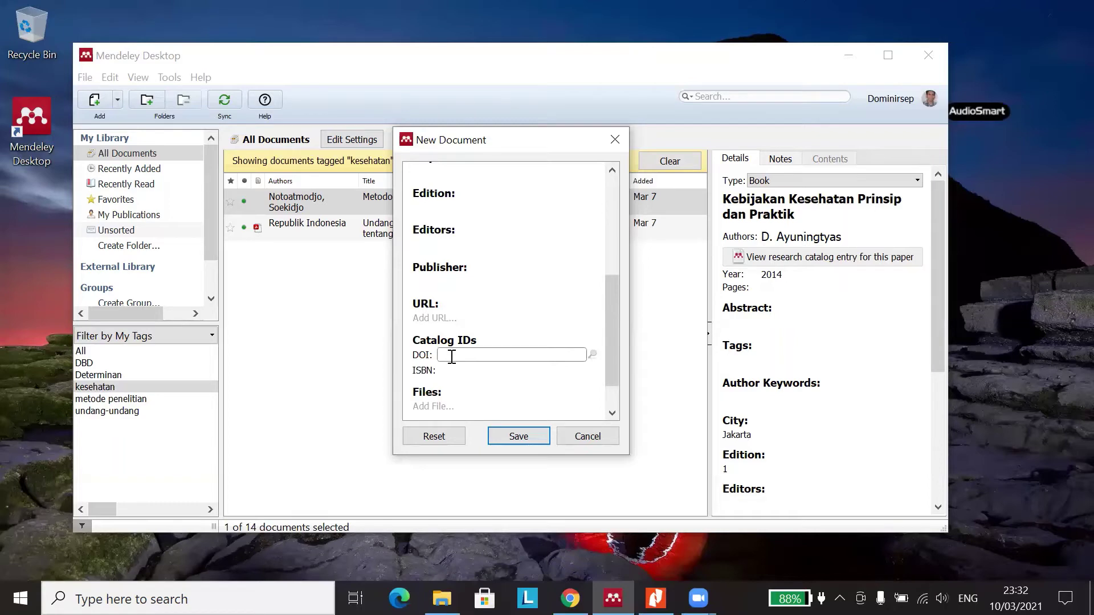
scroll(455, 360, down, 1)
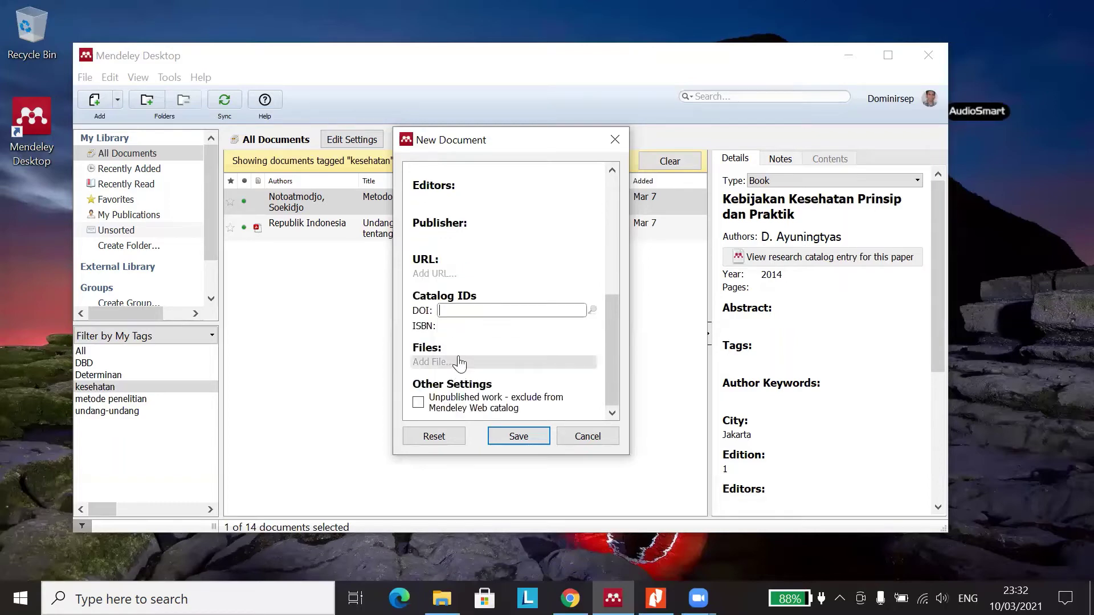
click(457, 326)
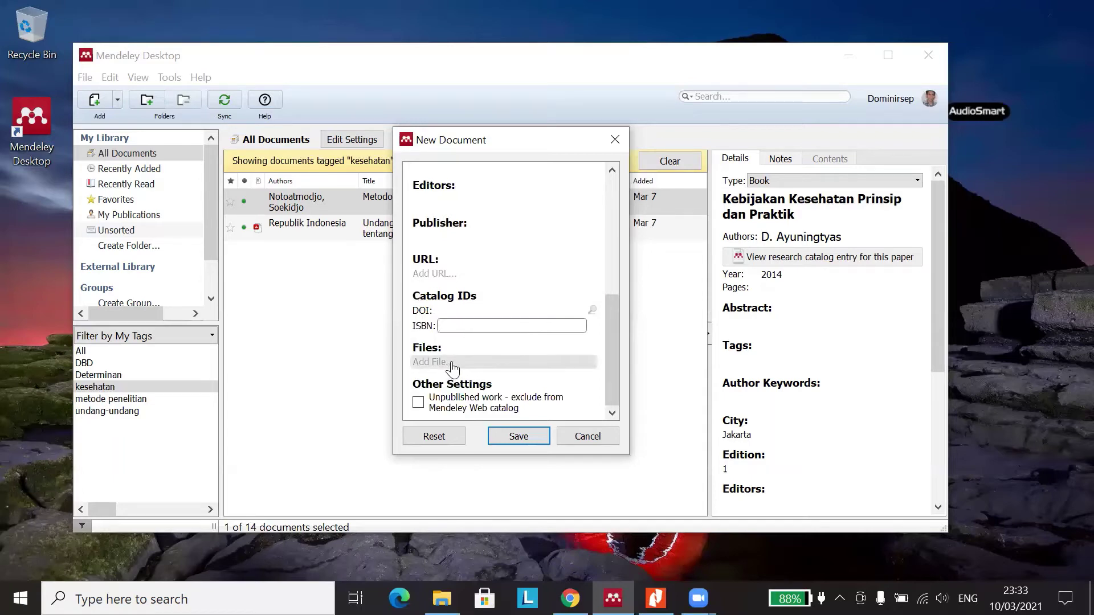
scroll(515, 320, up, 5)
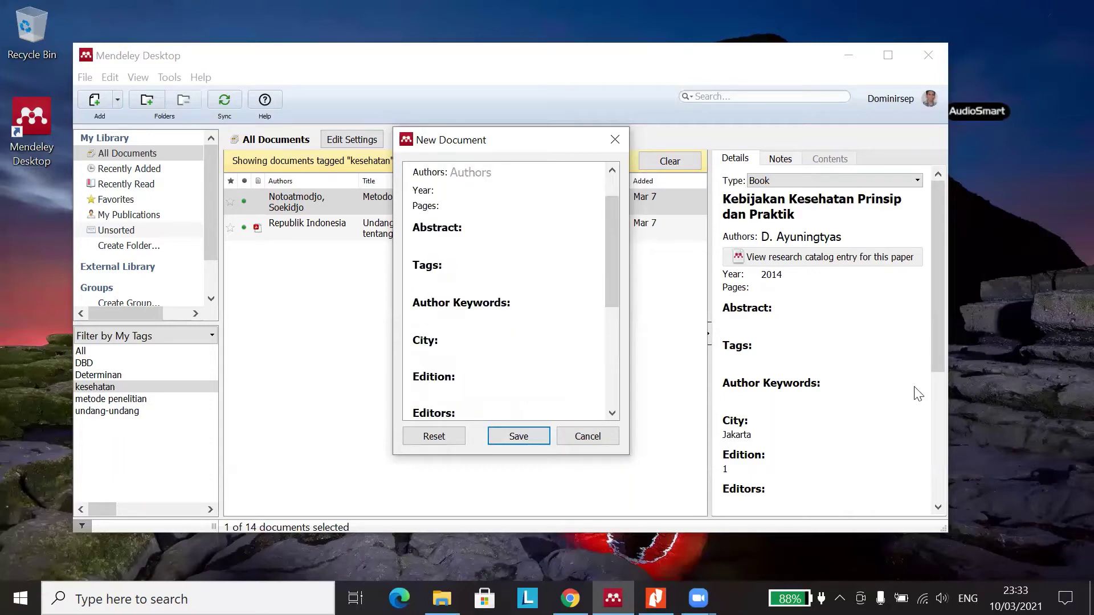
- Cancel the blank Book entry and start a new manual entry of type Book Section
click(587, 436)
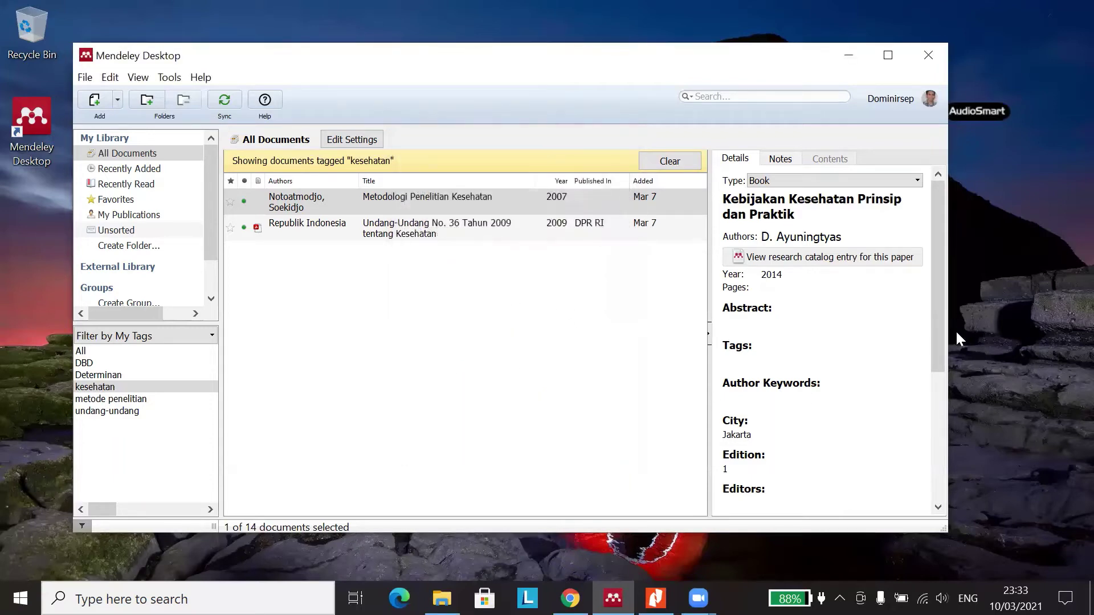
drag(942, 345, 853, 482)
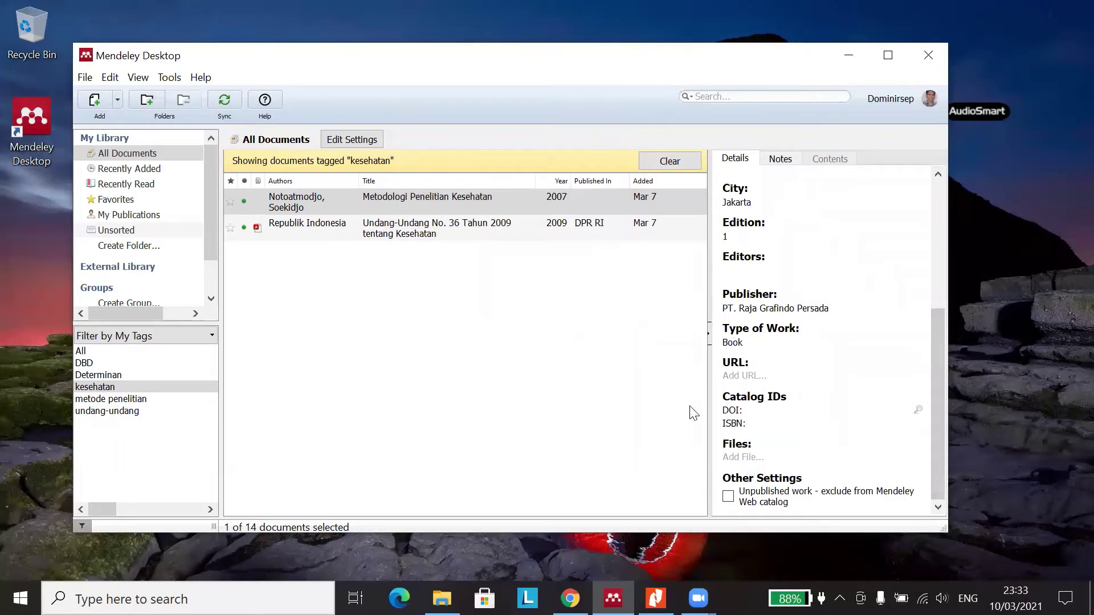
click(118, 102)
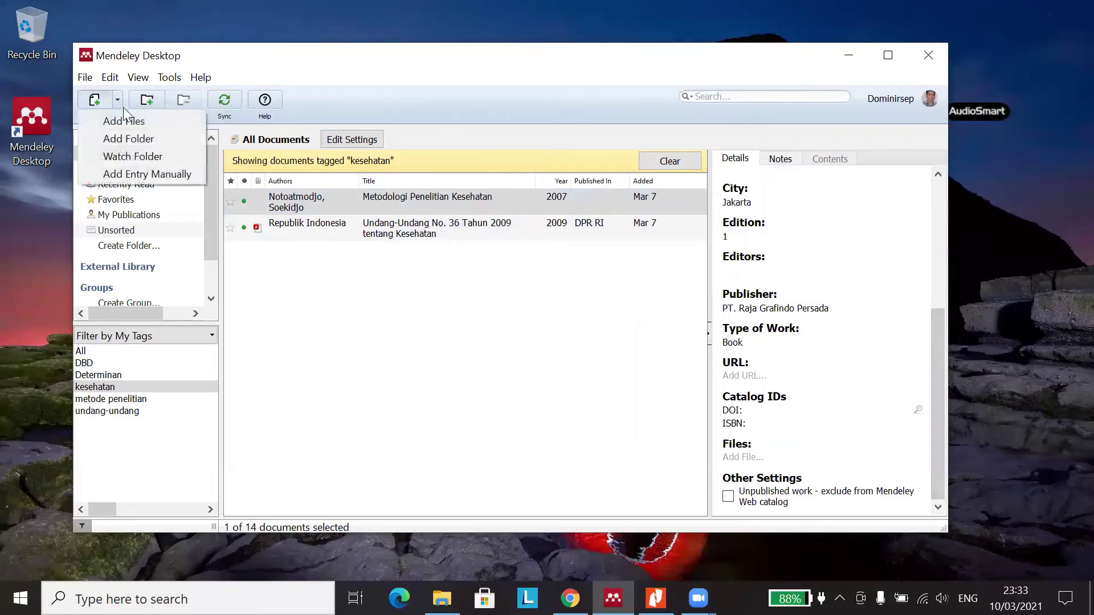
click(166, 177)
click(535, 176)
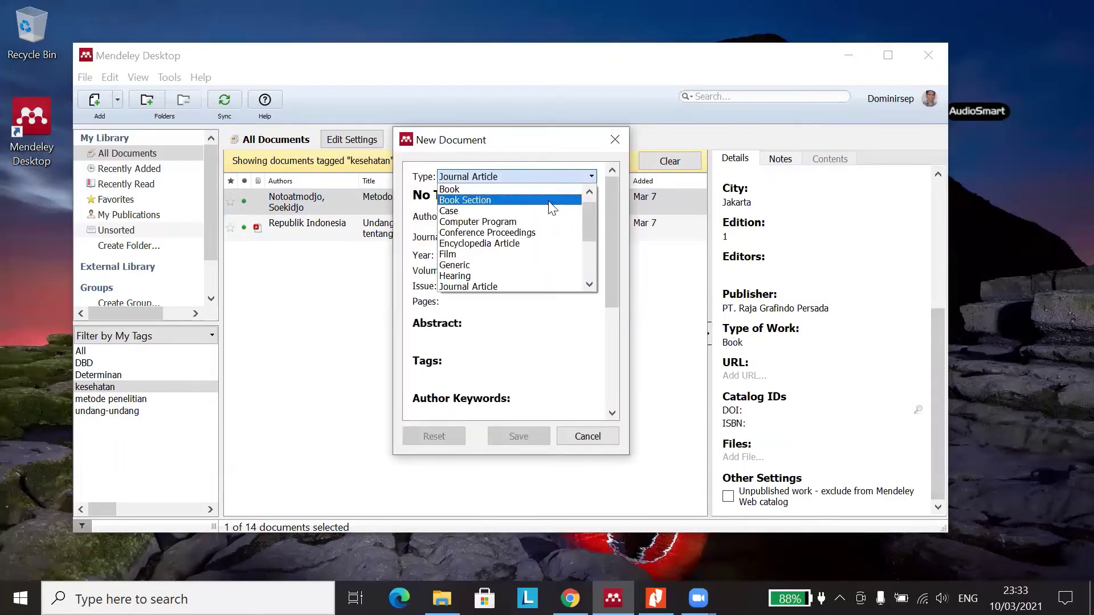
click(550, 201)
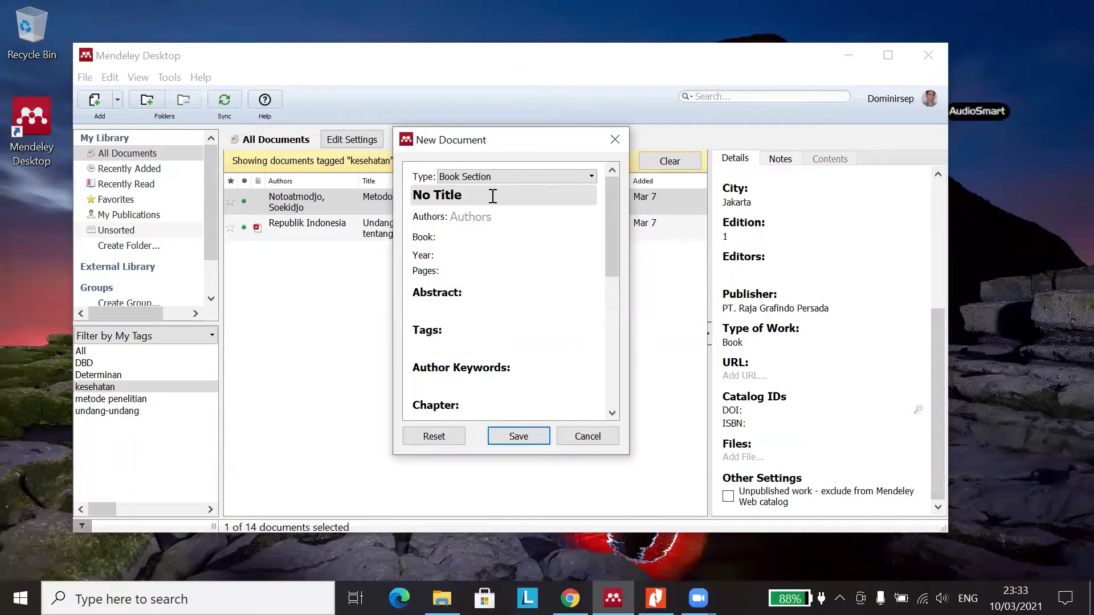
click(487, 196)
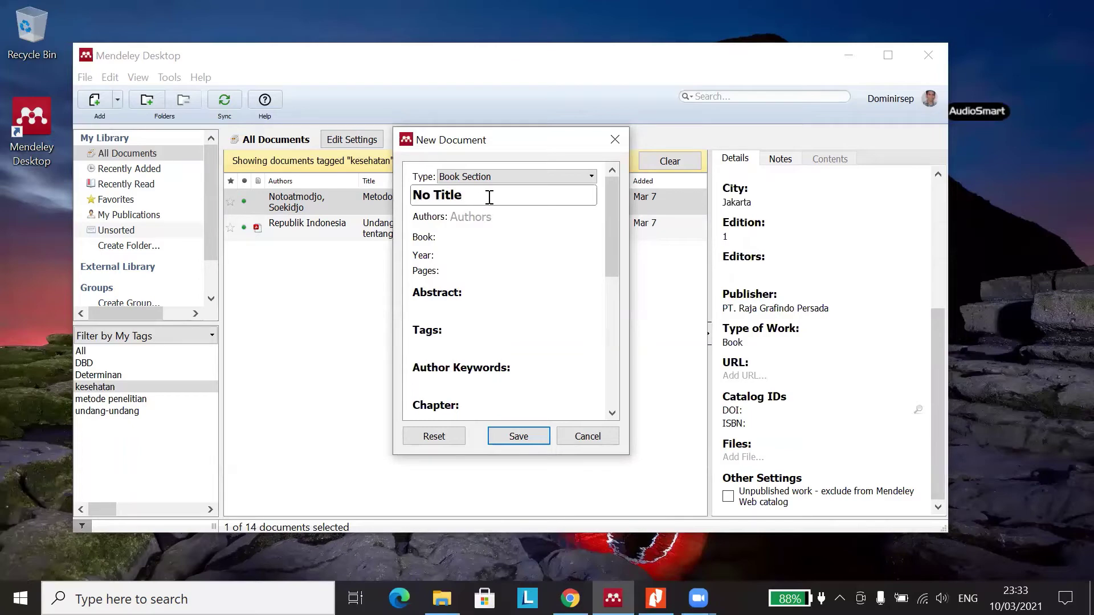
drag(488, 196, 399, 204)
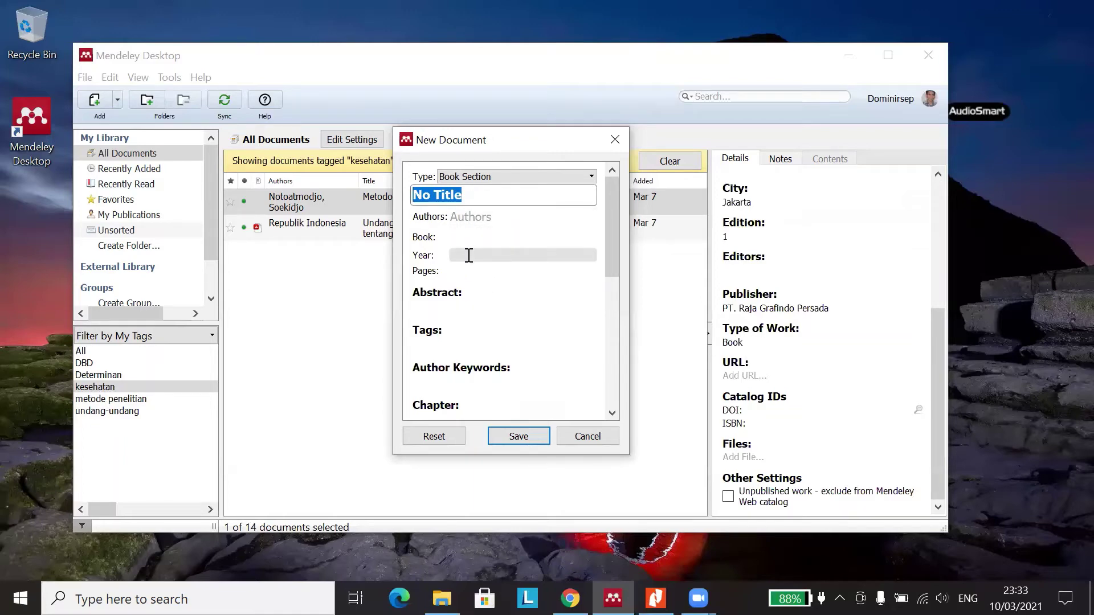
click(486, 223)
click(474, 197)
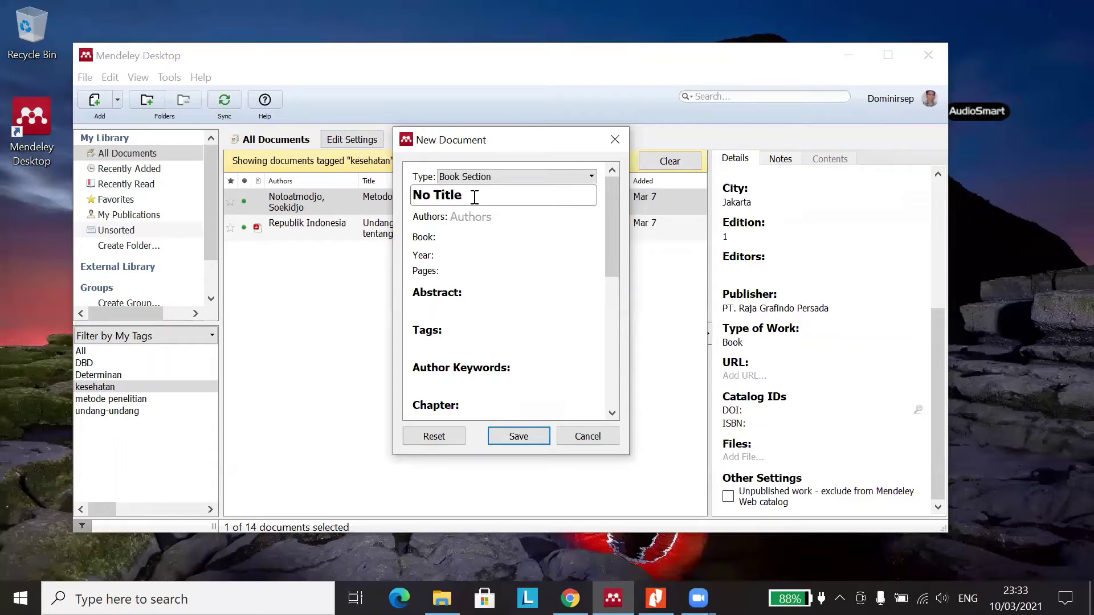
click(489, 214)
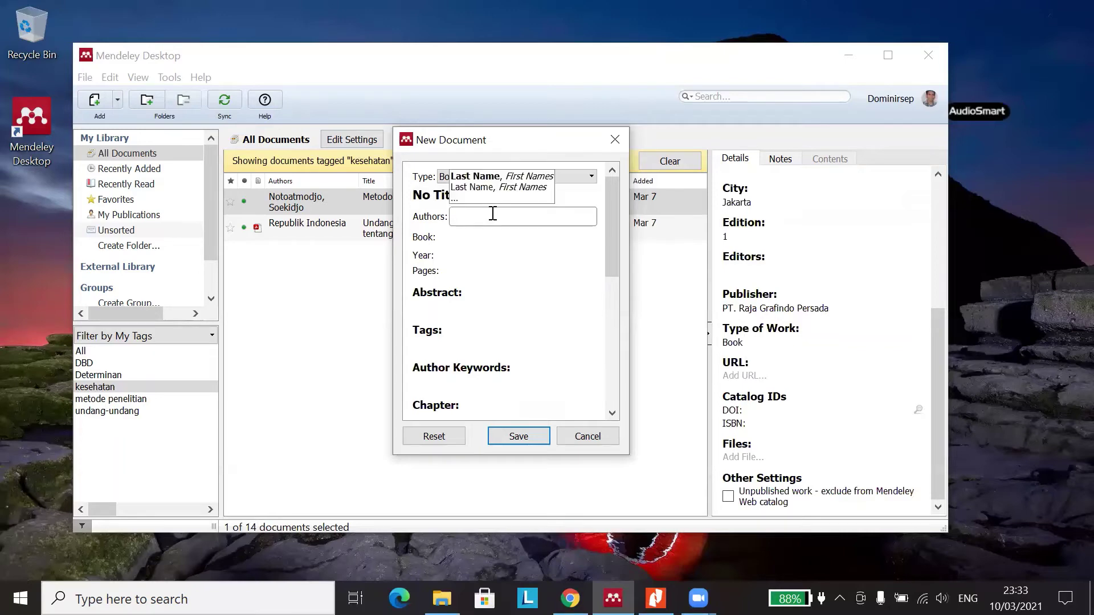
click(473, 245)
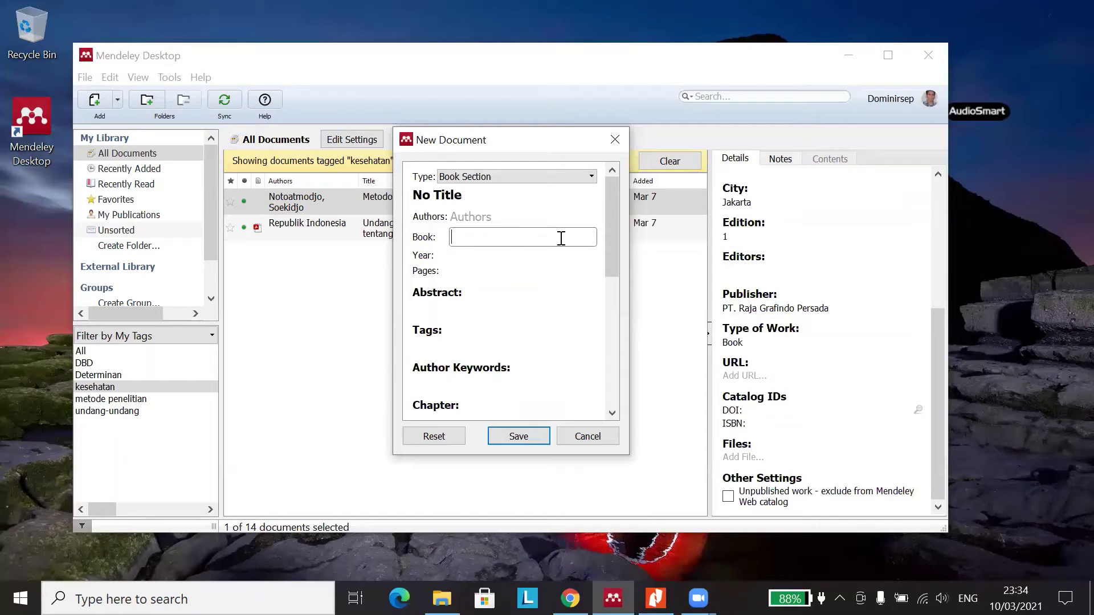
click(463, 196)
drag(463, 195, 391, 196)
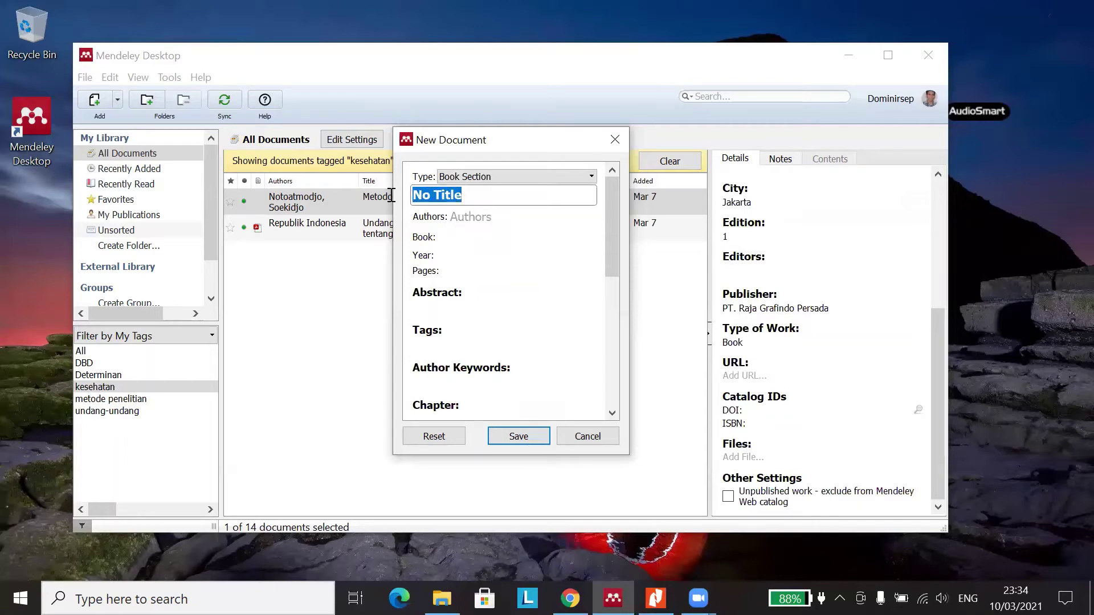
click(500, 234)
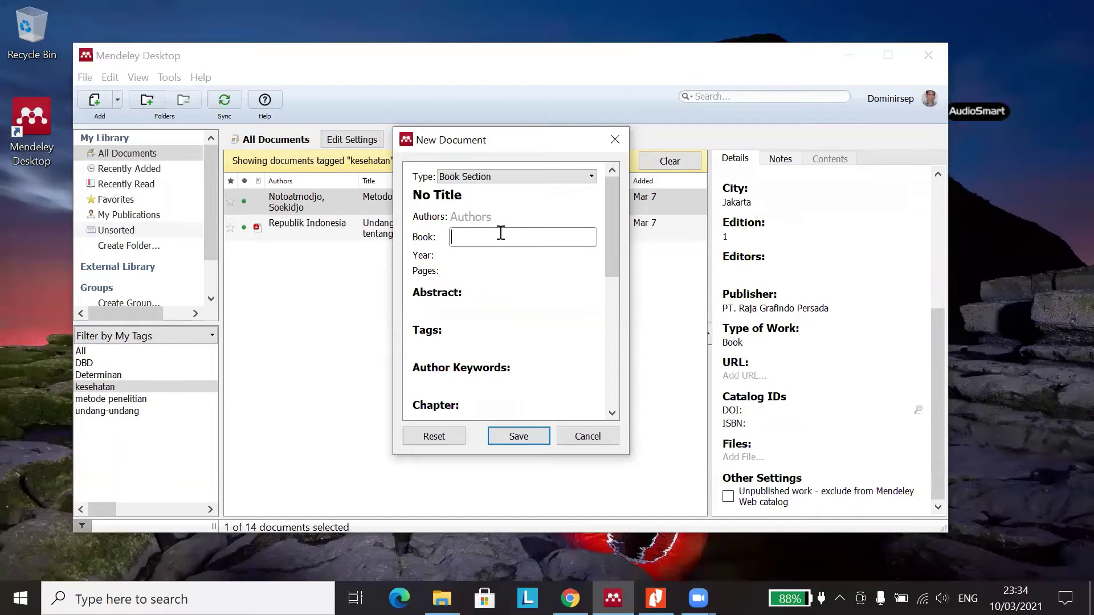
click(474, 255)
scroll(476, 269, down, 2)
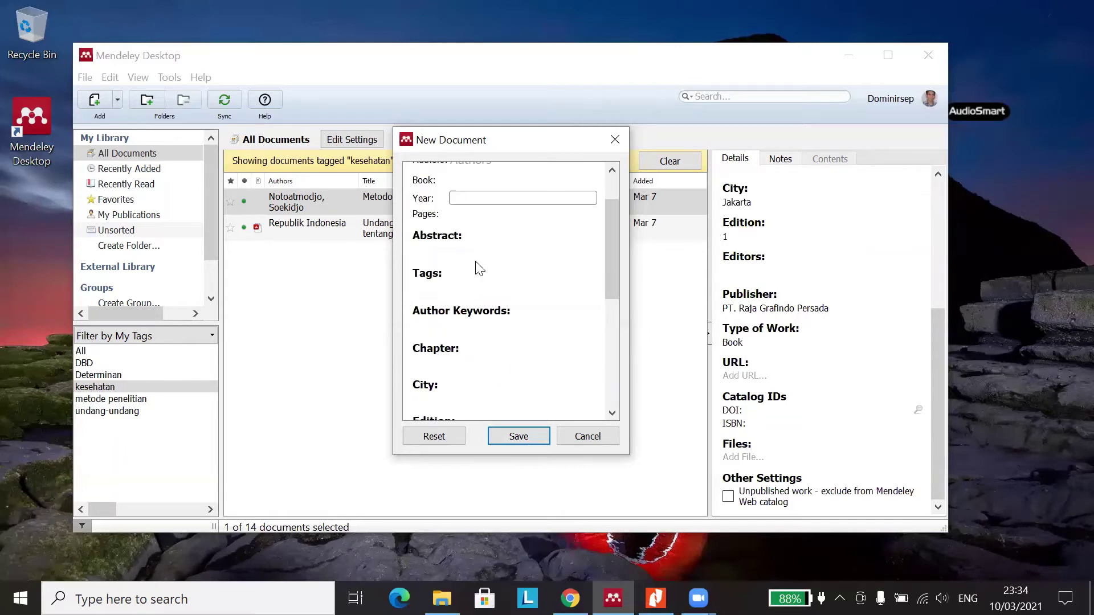
scroll(474, 257, up, 2)
click(459, 270)
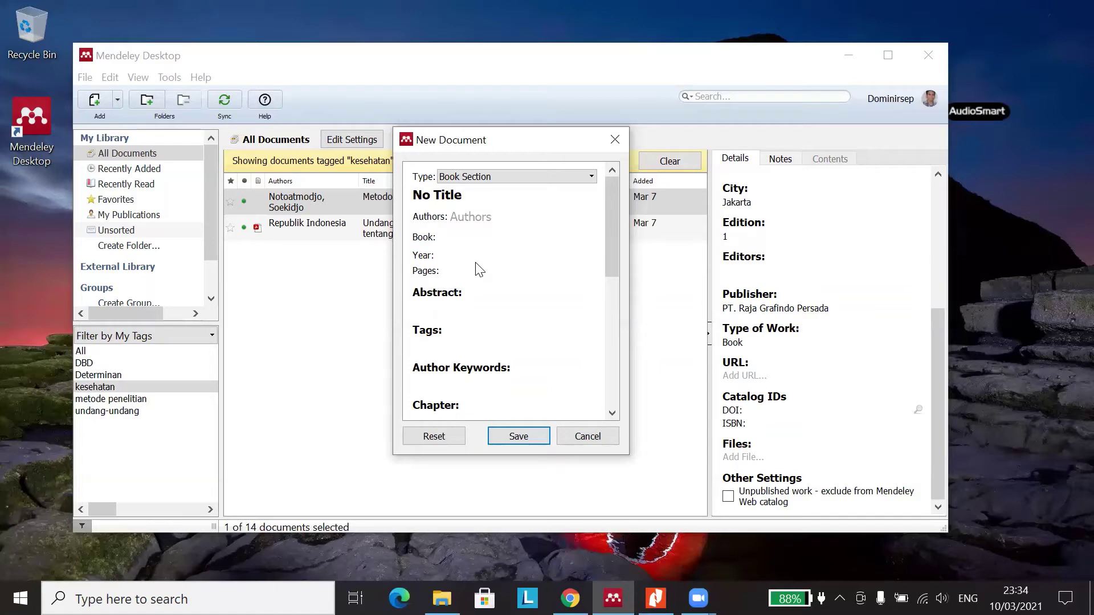
- Delete the 17-20 page range and step through Abstract, Author Keywords, Tags and Chapter
click(461, 271)
drag(502, 274, 436, 275)
key(BackSpace)
click(455, 308)
scroll(456, 302, down, 1)
click(467, 318)
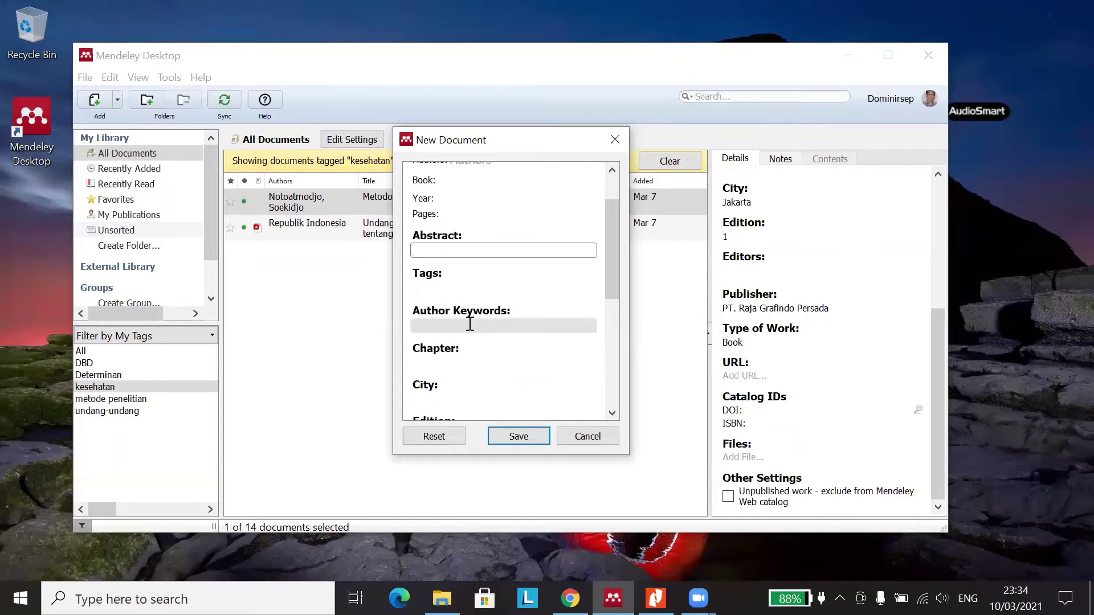
click(451, 290)
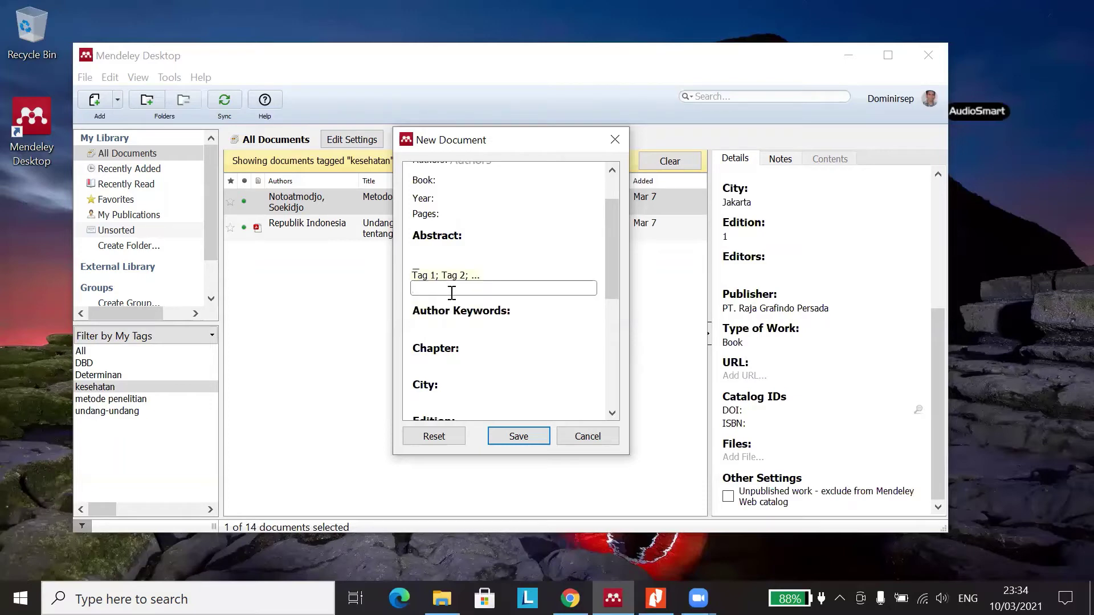
scroll(454, 319, down, 1)
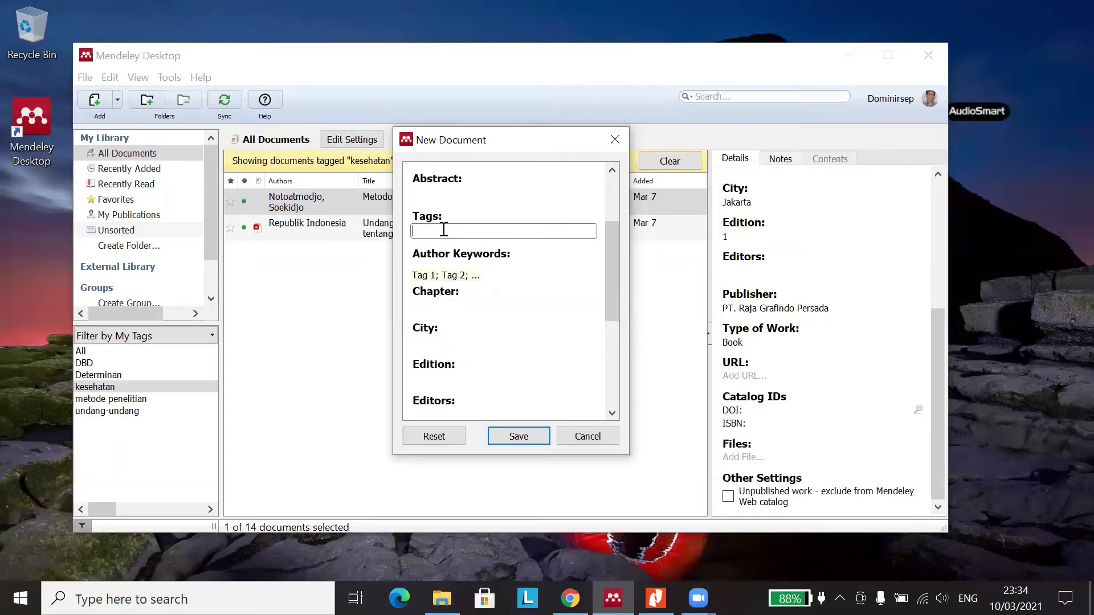
click(465, 305)
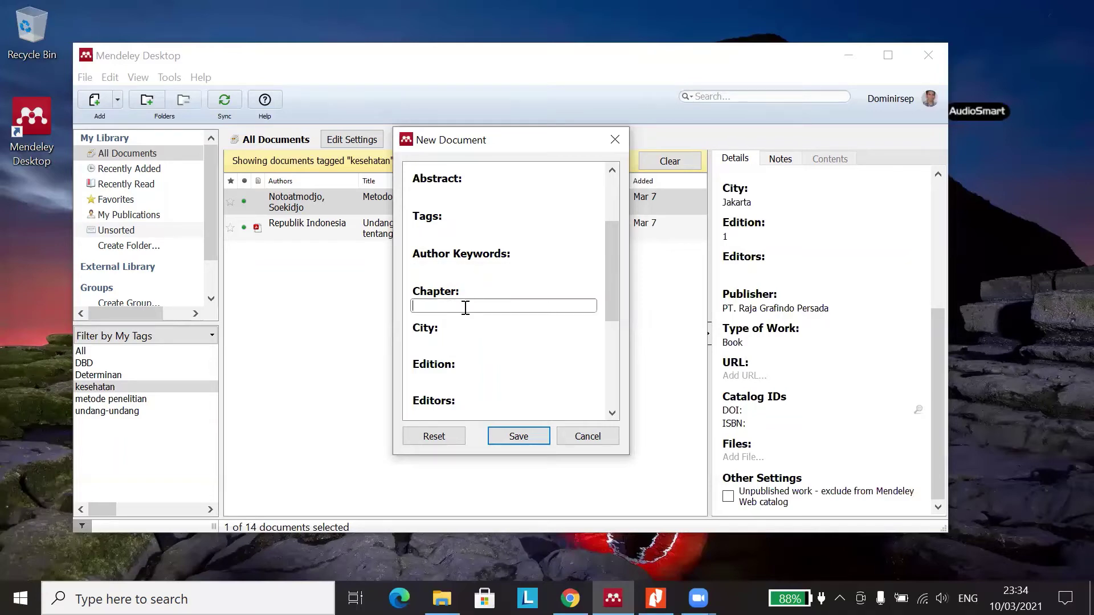
- Delete the No Title placeholder from the title
scroll(465, 308, up, 2)
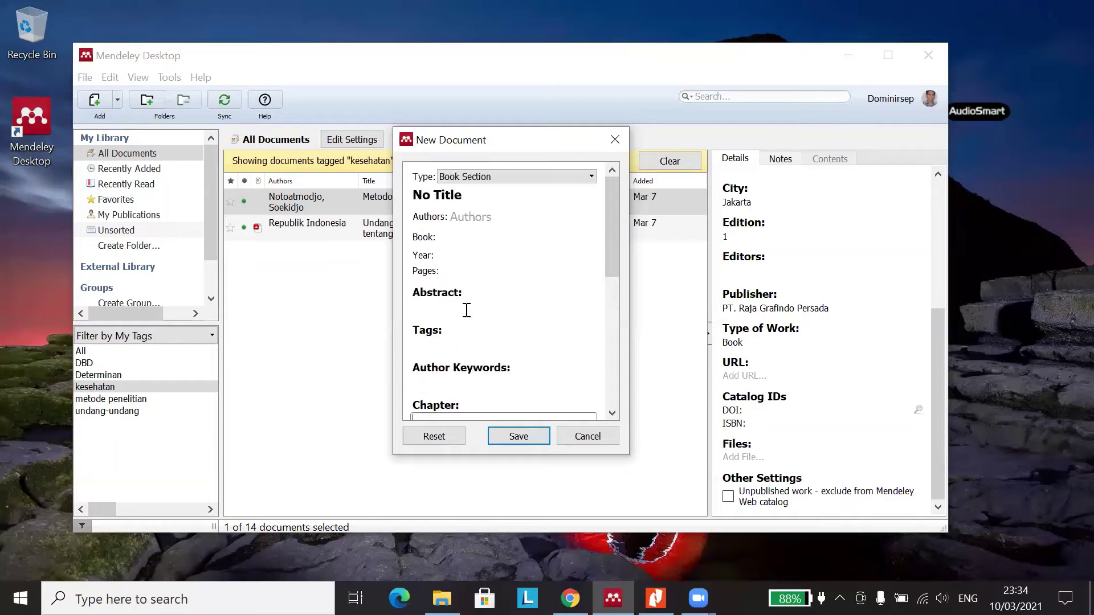
click(471, 193)
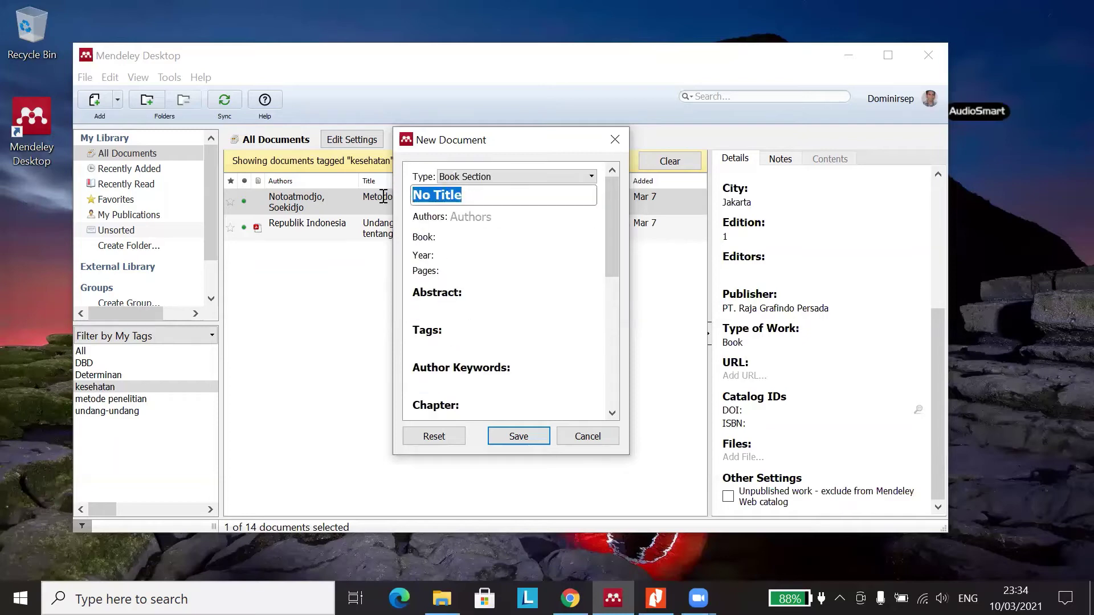
key(BackSpace)
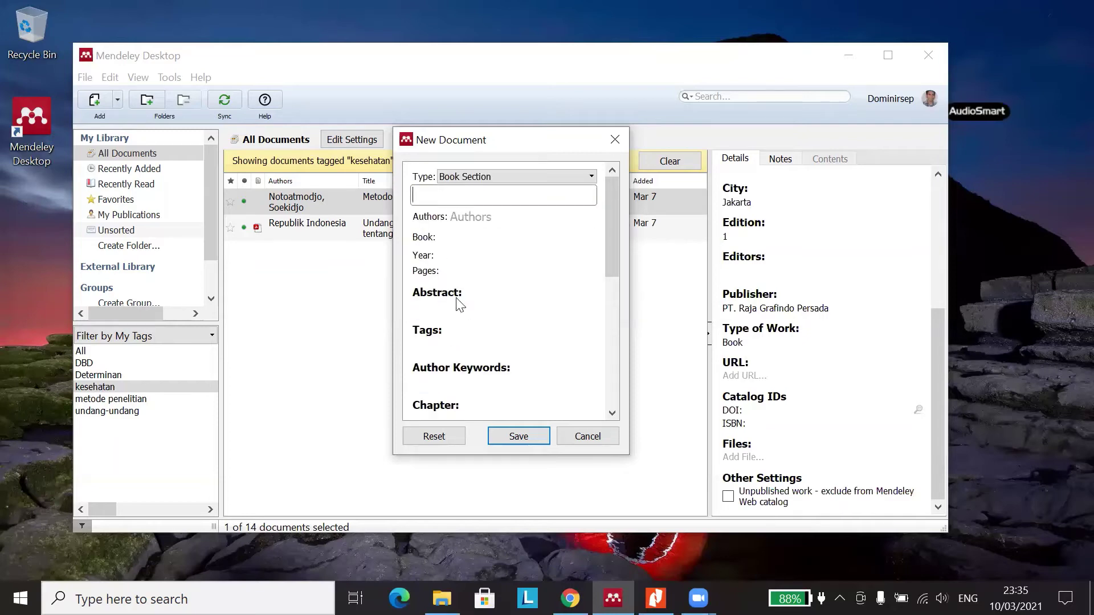
scroll(471, 319, down, 2)
click(466, 307)
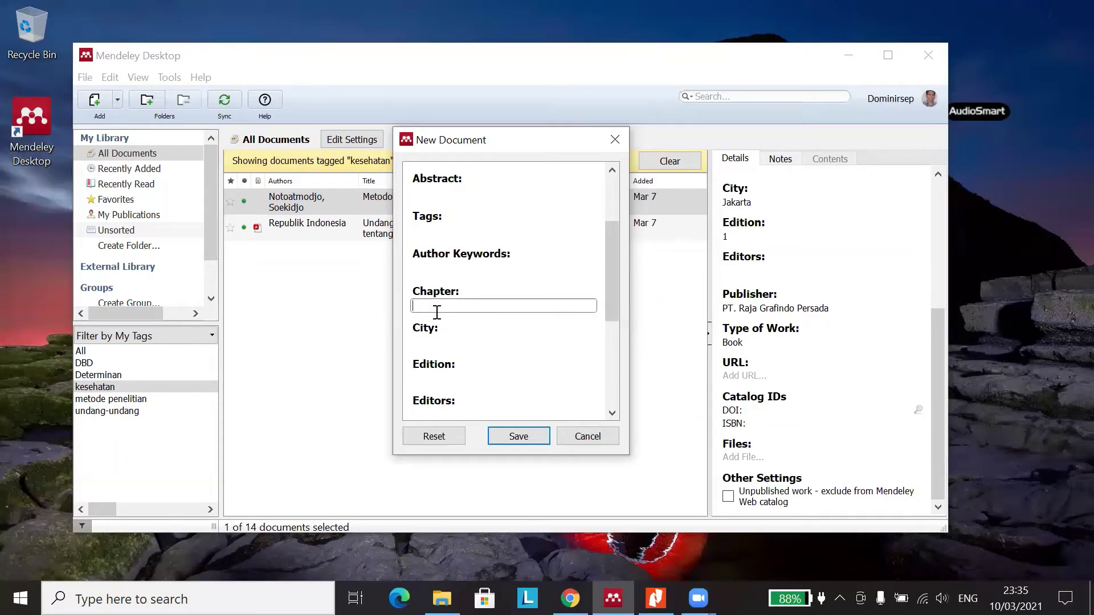
- Step through City, Edition, Editors, Publisher, URL, DOI and ISBN, leaving them blank
click(439, 340)
scroll(439, 342, down, 1)
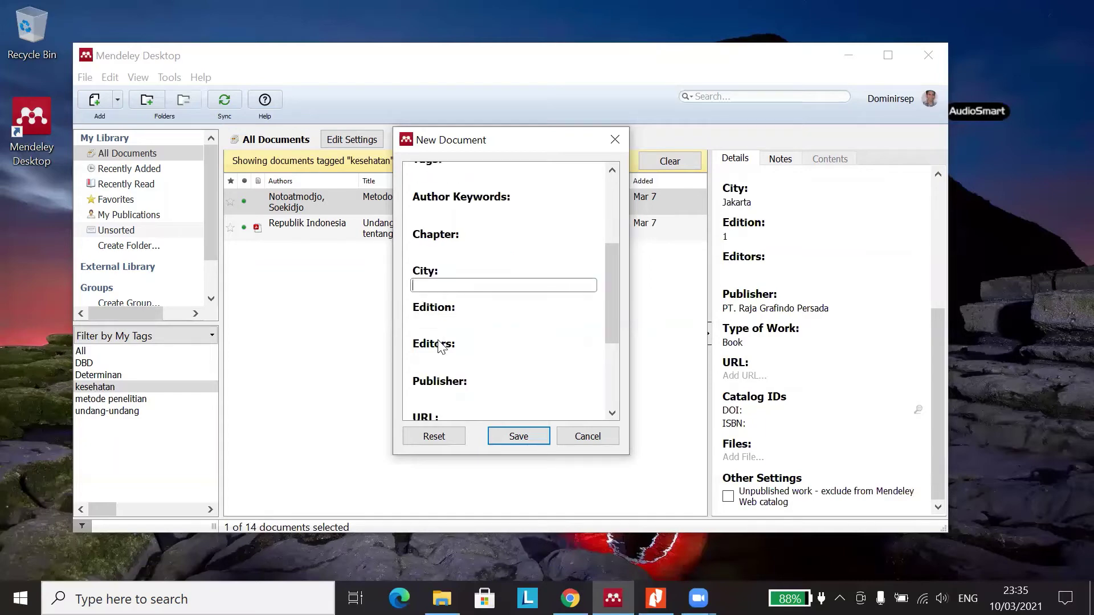
click(439, 320)
scroll(440, 319, down, 1)
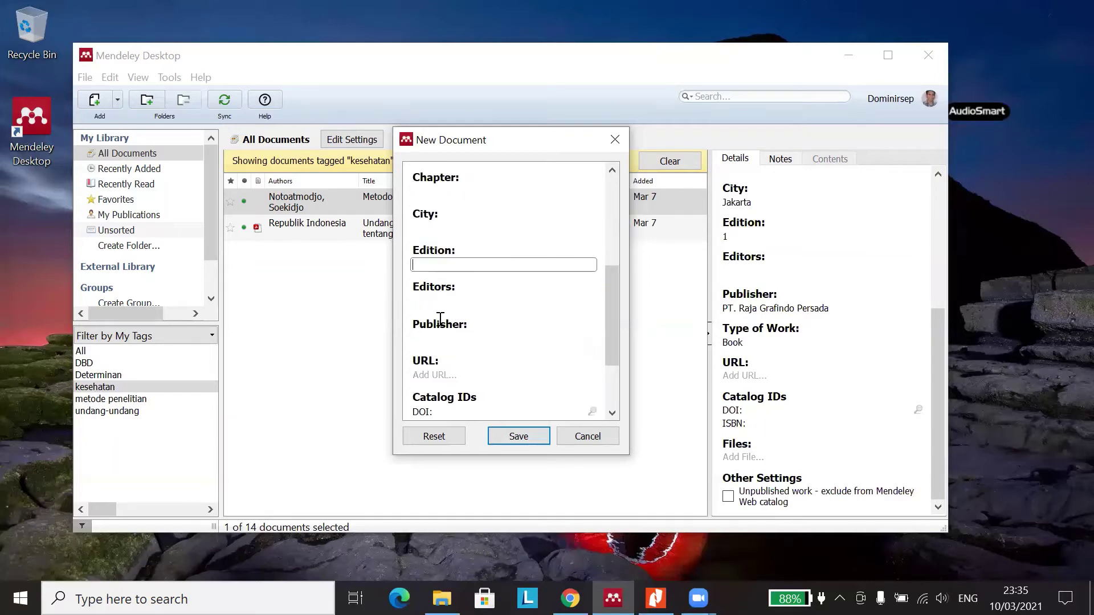
click(443, 303)
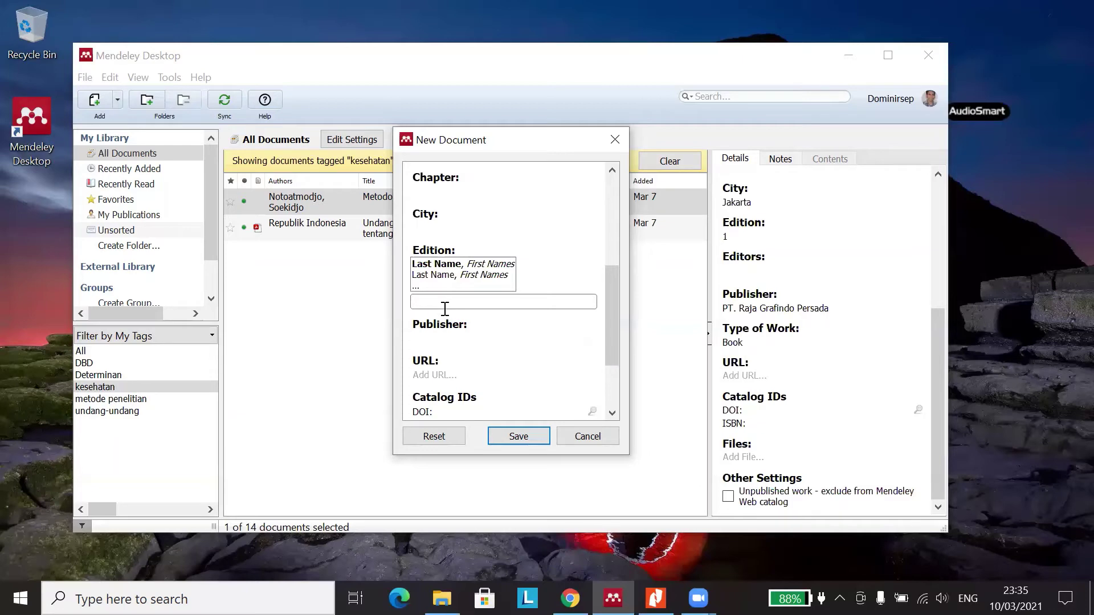
click(454, 338)
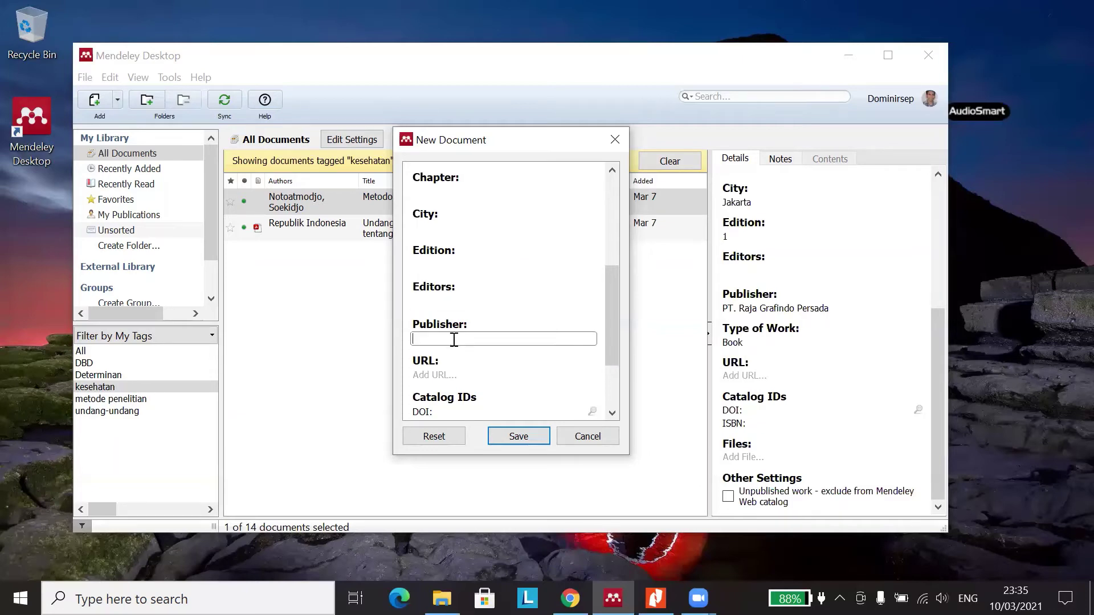
scroll(452, 345, down, 1)
click(443, 318)
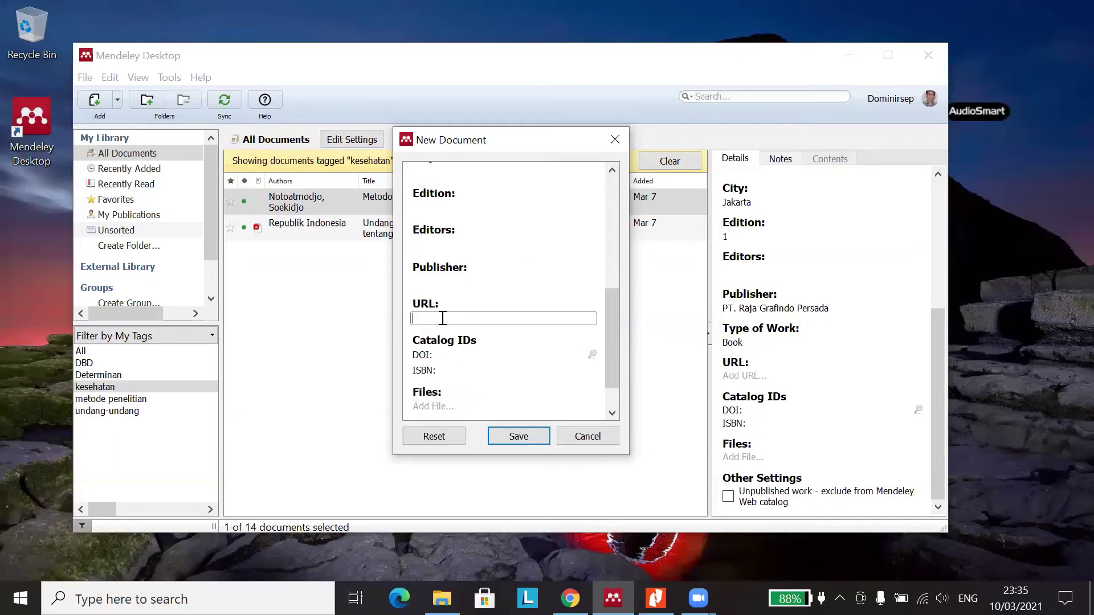
click(453, 355)
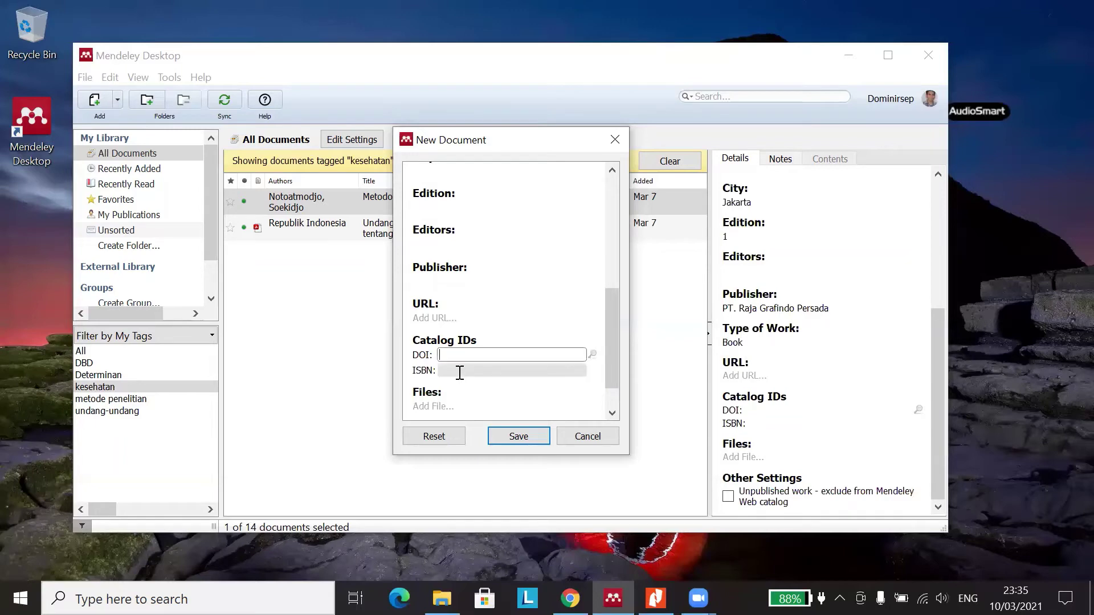
click(459, 370)
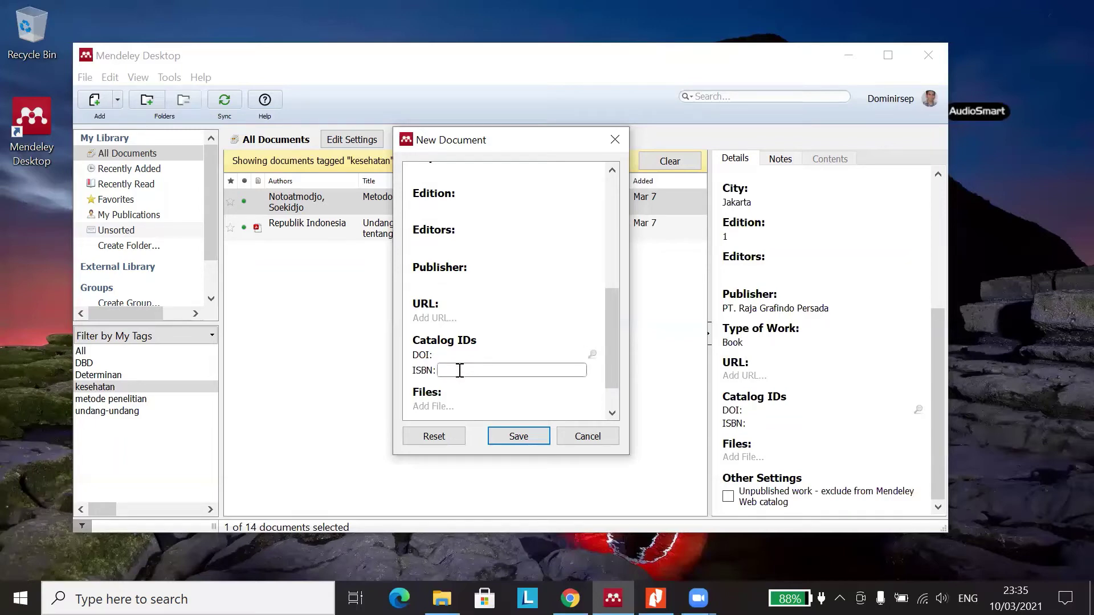
scroll(459, 371, down, 1)
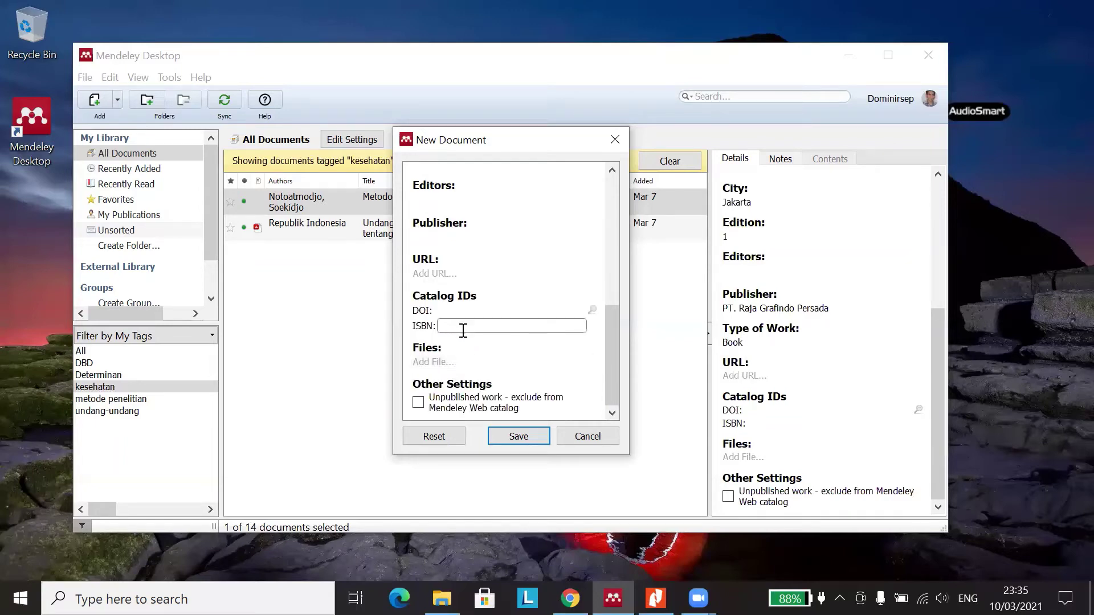
scroll(475, 349, up, 10)
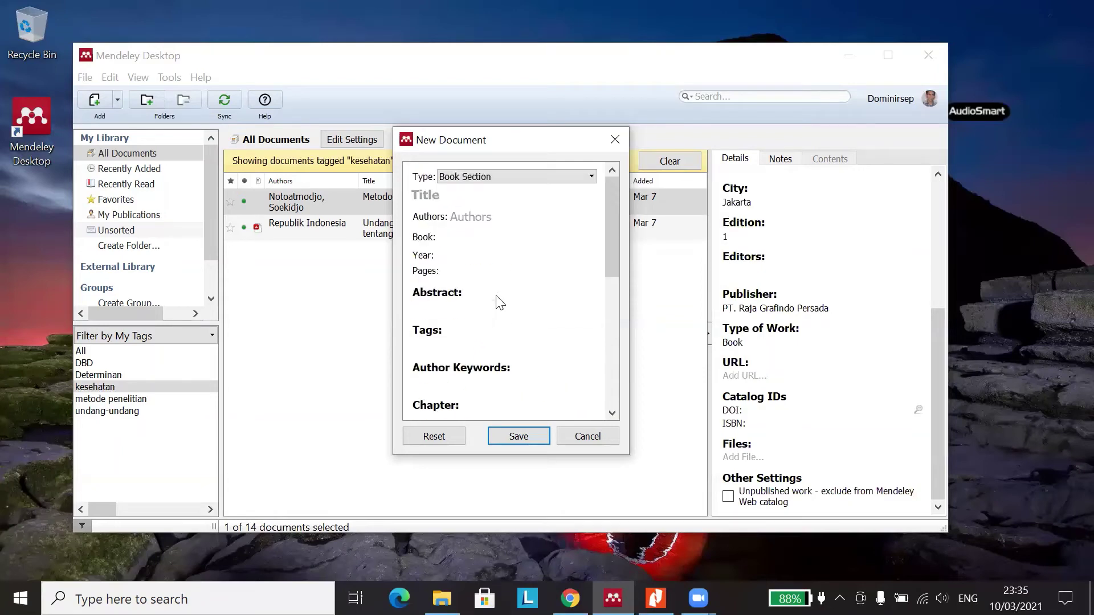
click(562, 176)
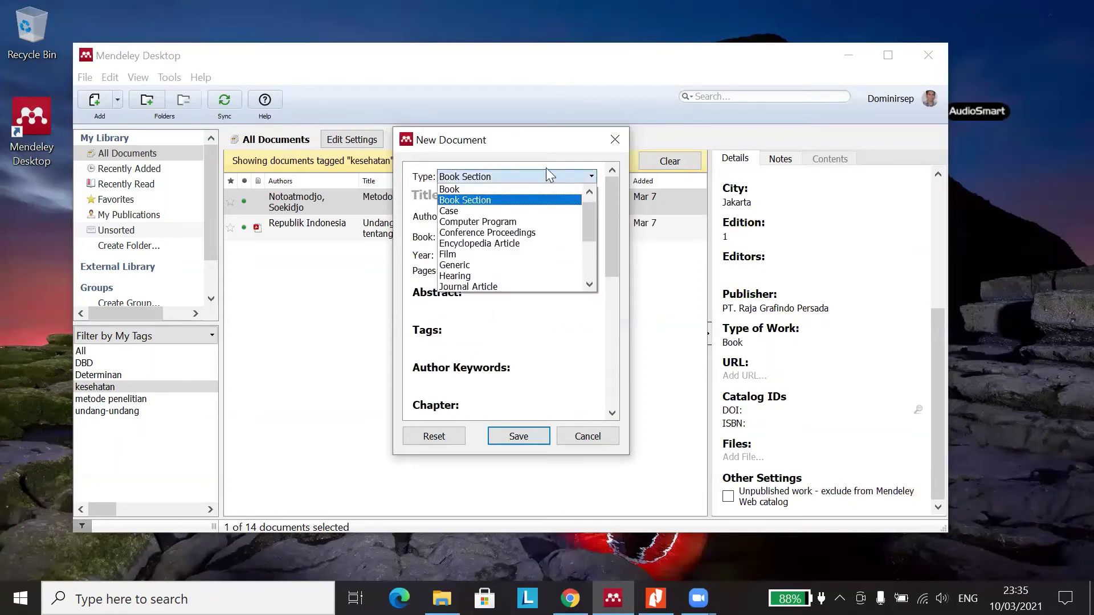
- Switch the type to Case and scroll through its Reporter, Volume and Counsel fields
click(516, 211)
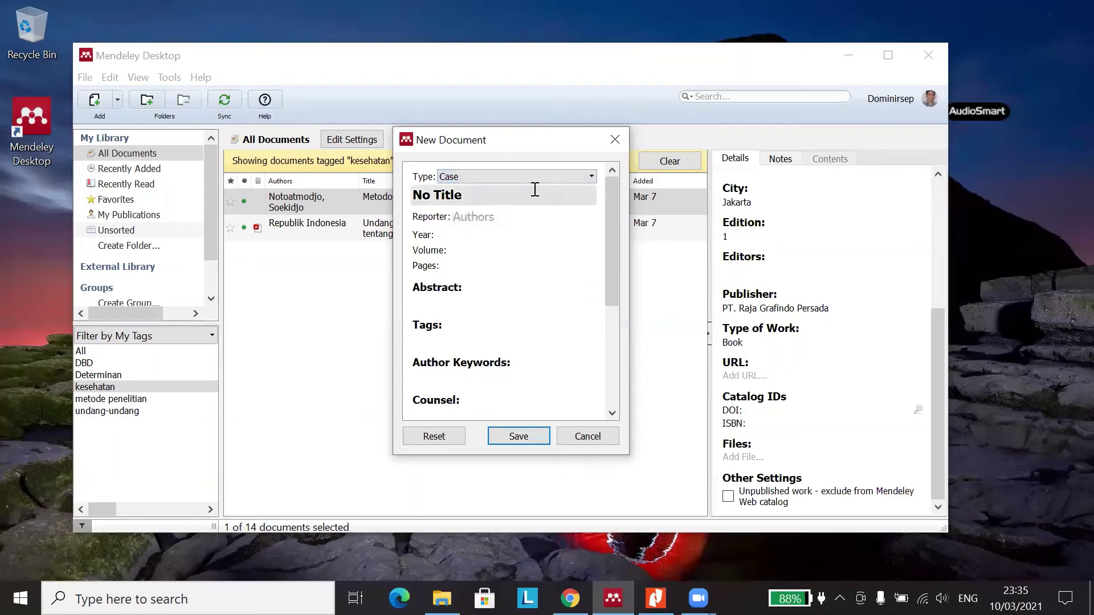
scroll(496, 273, down, 3)
scroll(504, 256, up, 3)
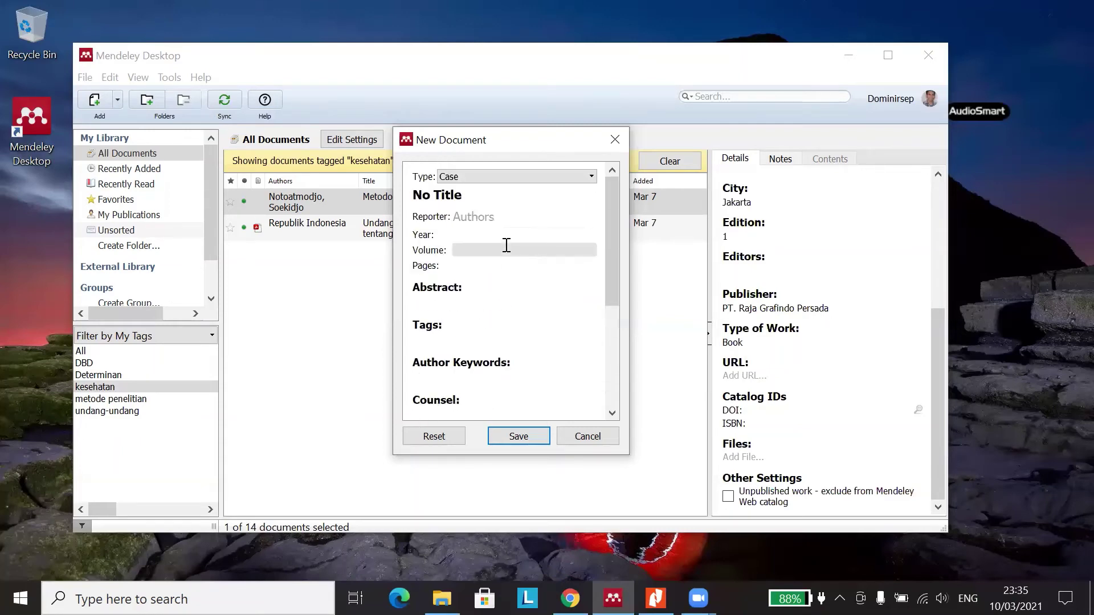
click(591, 178)
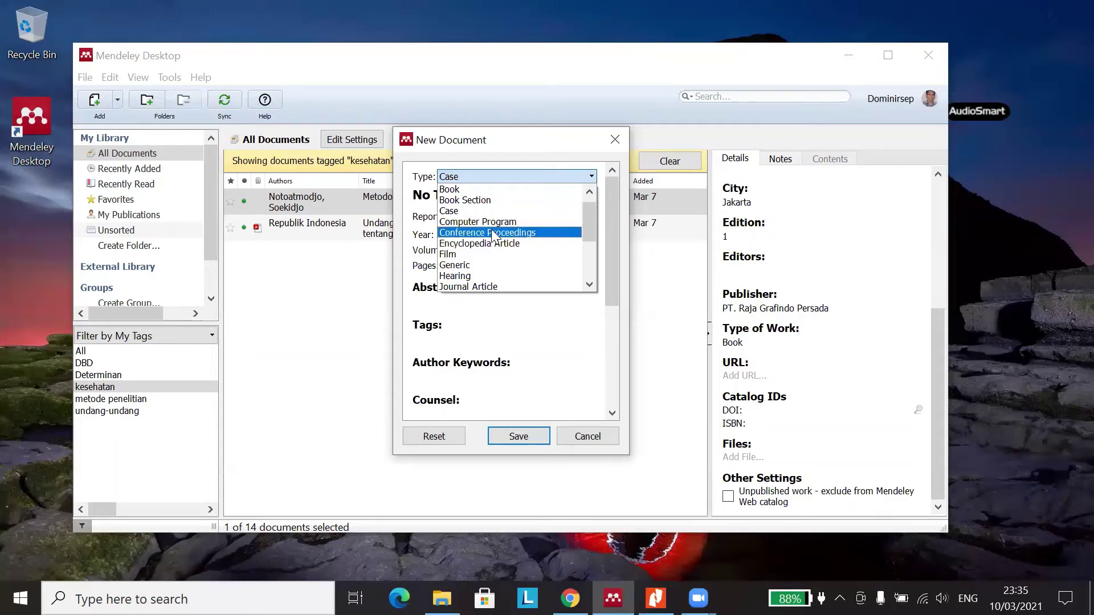
- Set the type to Conference Proceedings and step through title, Authors, Proc. Title, Year and Pages
click(492, 233)
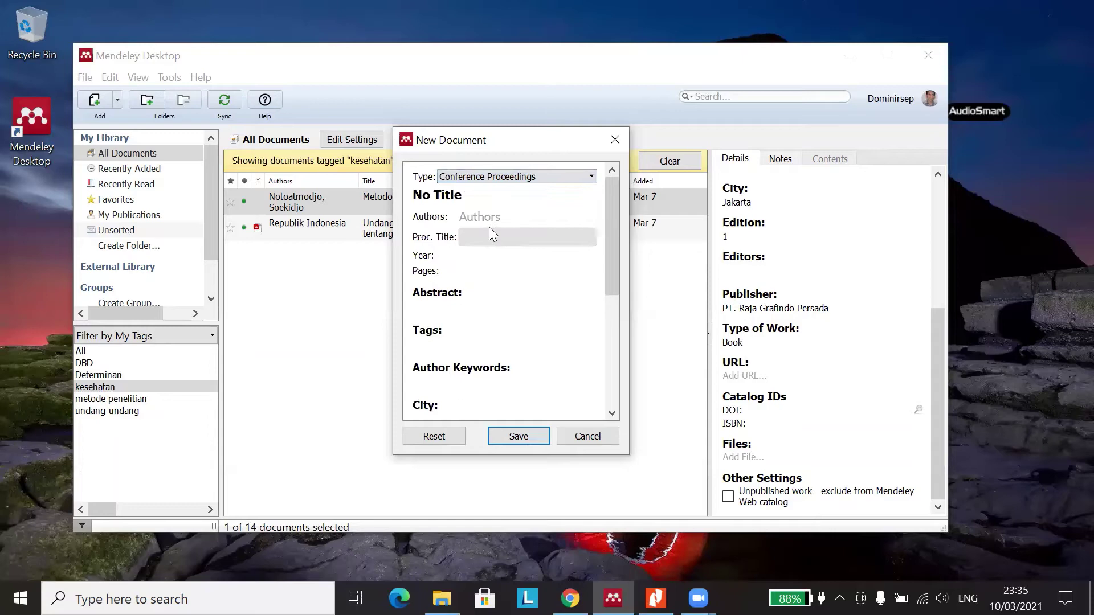
click(484, 195)
triple_click(466, 196)
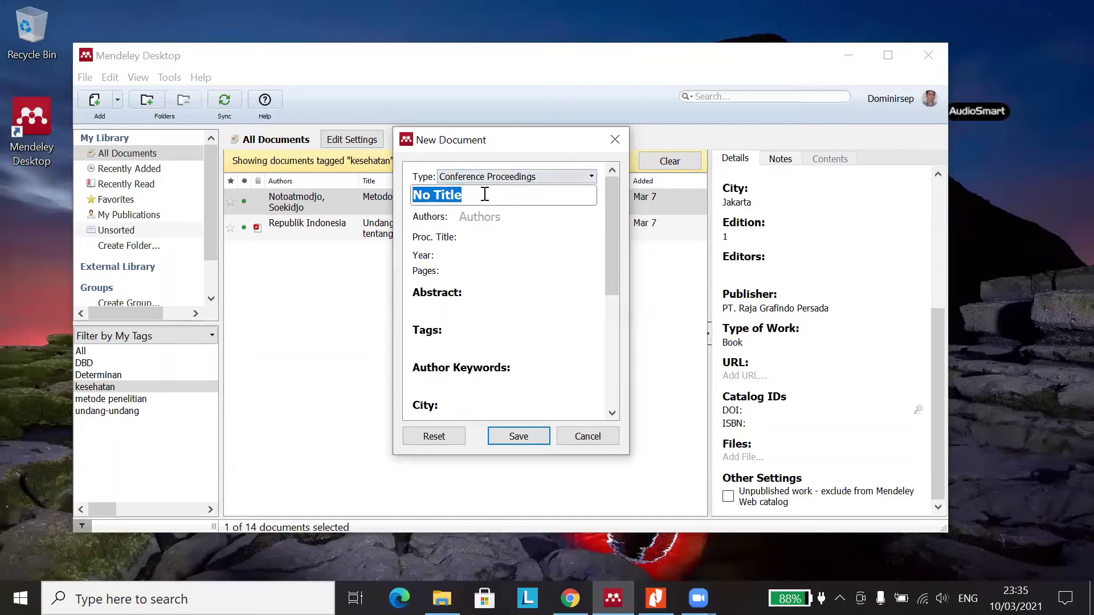
click(491, 218)
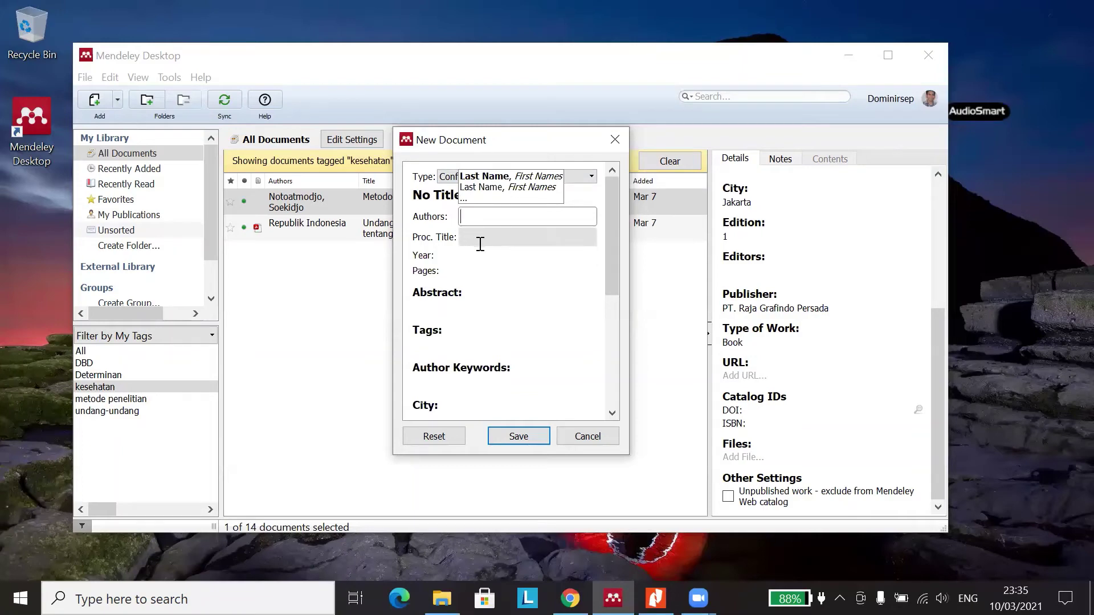
click(481, 244)
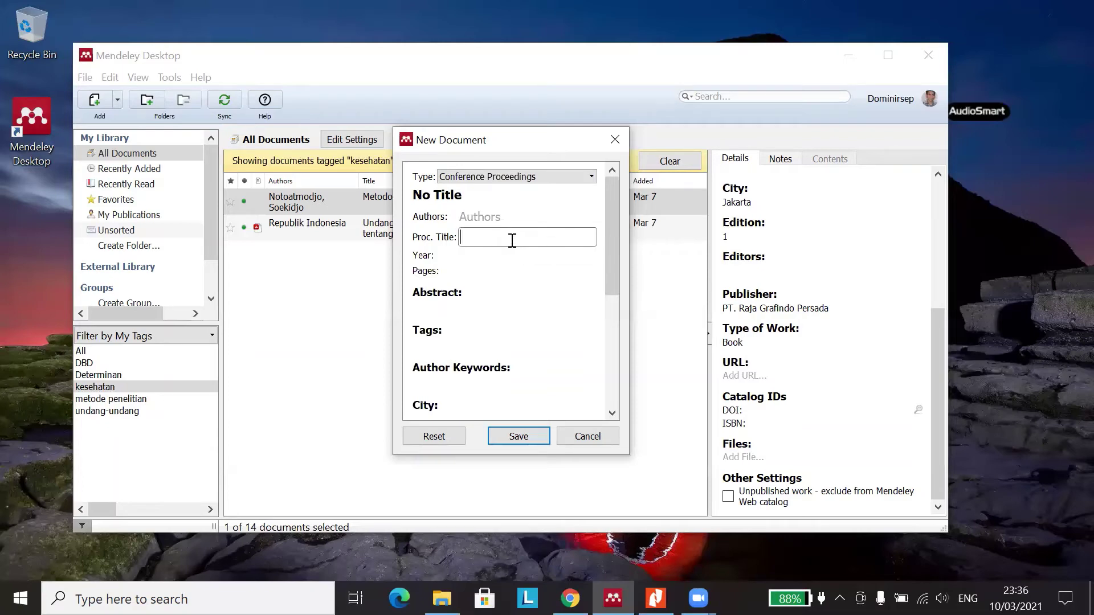
click(503, 258)
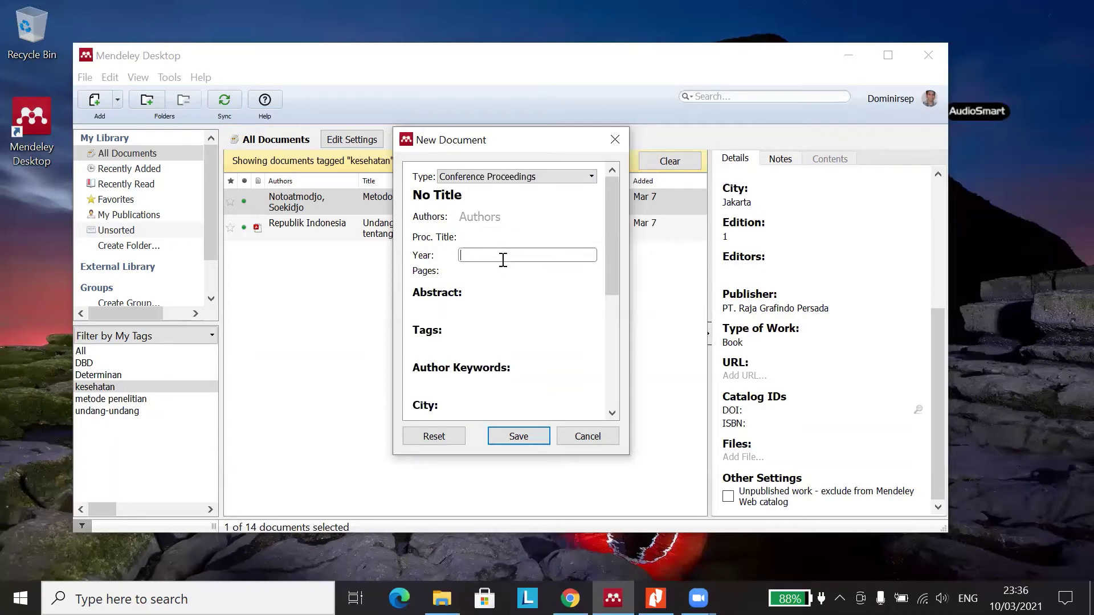
click(498, 275)
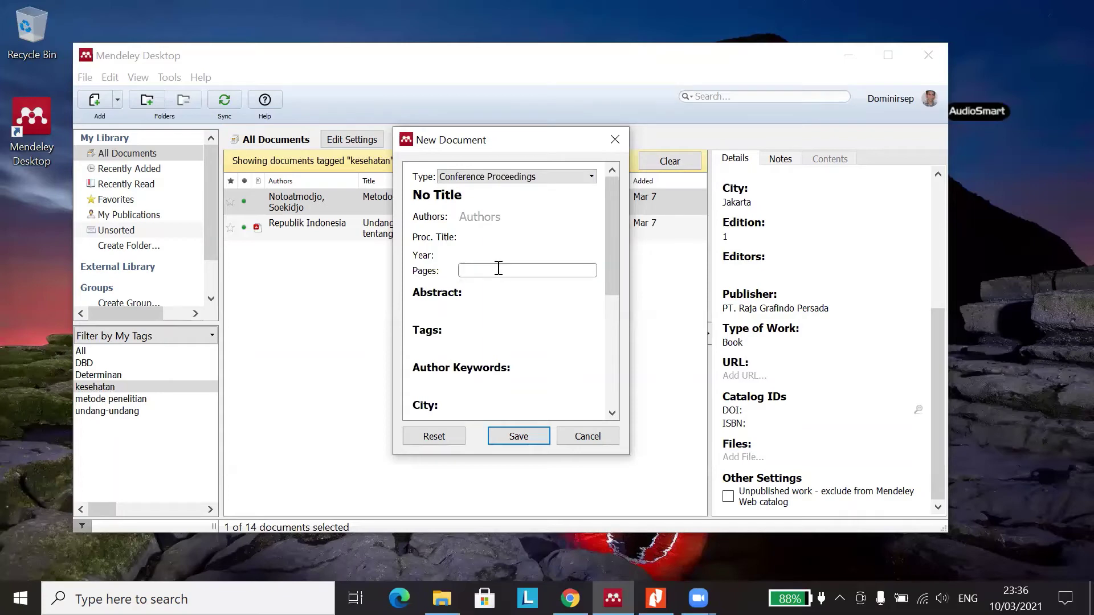
- Reselect the No Title placeholder and scroll through the rest of the Conference Proceedings form
drag(471, 200, 397, 195)
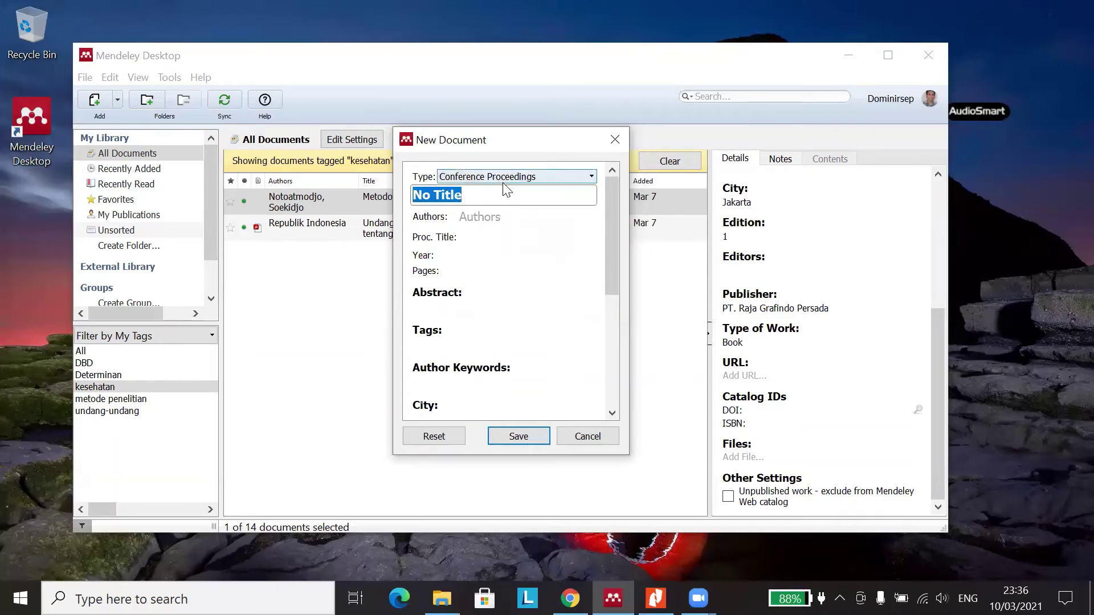
click(493, 272)
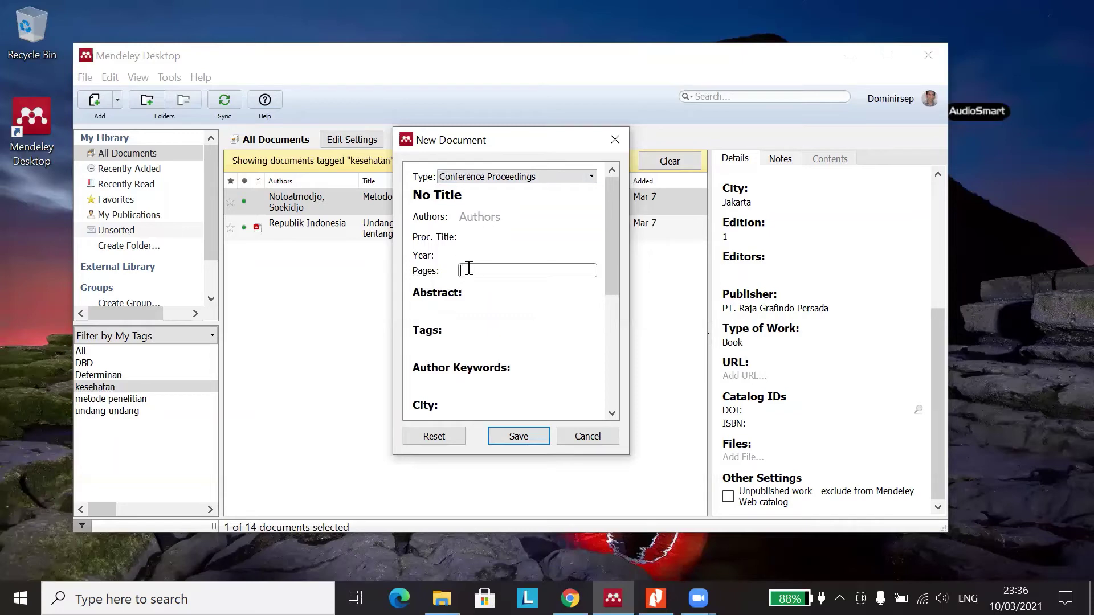
click(469, 197)
drag(469, 197, 413, 190)
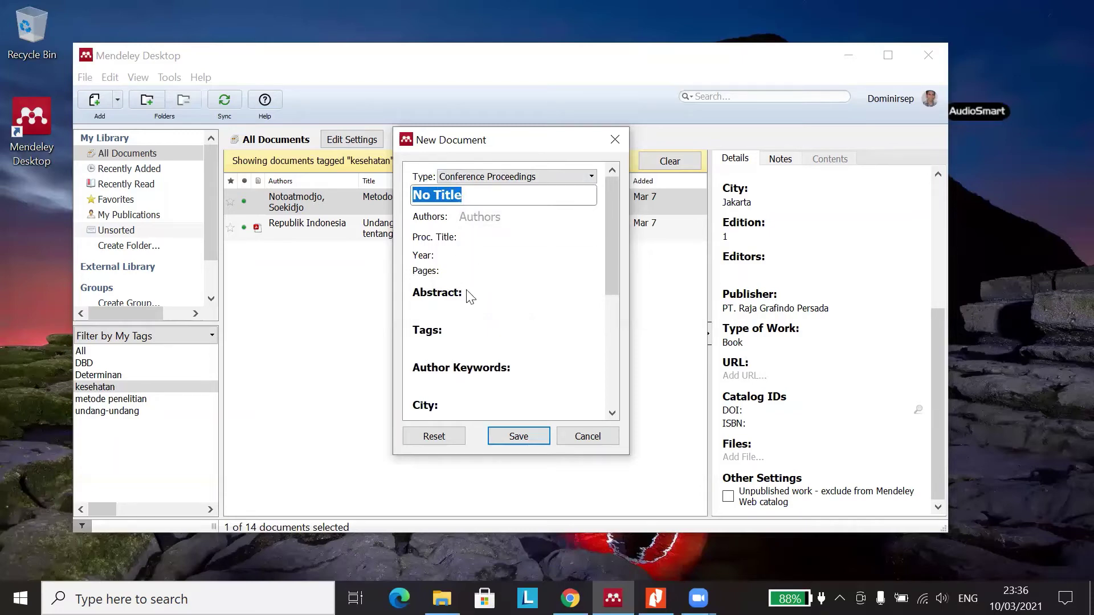
scroll(468, 296, down, 2)
scroll(459, 251, down, 3)
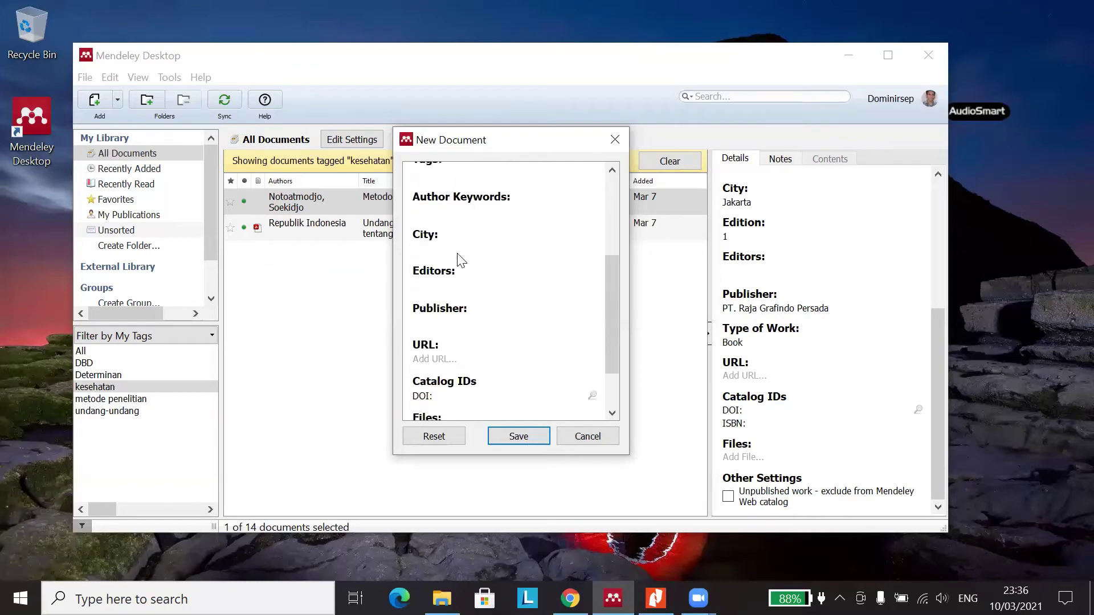
scroll(469, 279, down, 2)
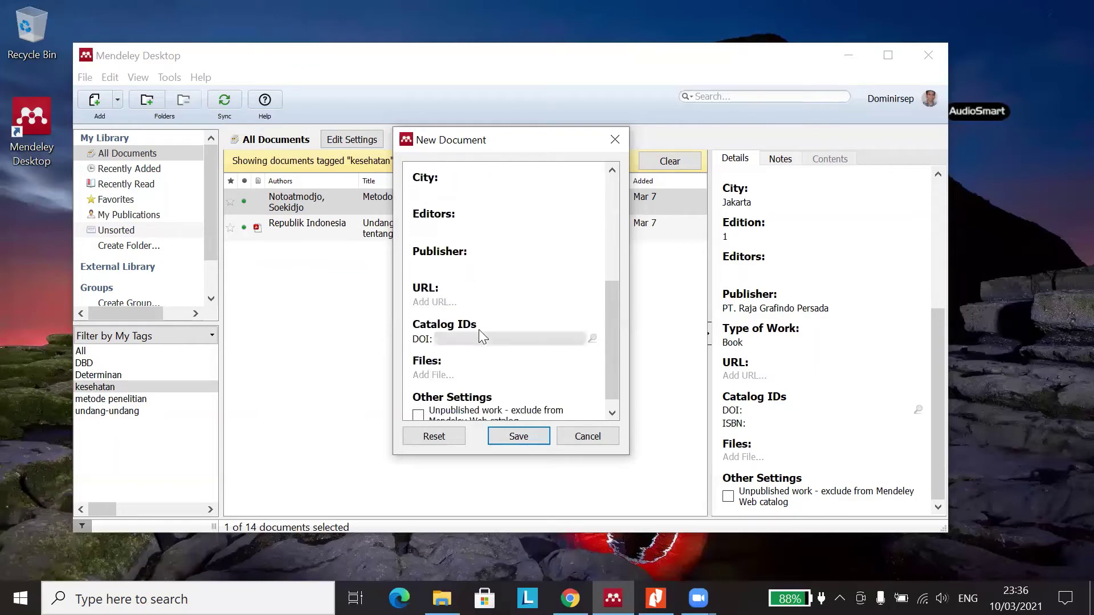
scroll(480, 356, down, 1)
scroll(484, 365, up, 8)
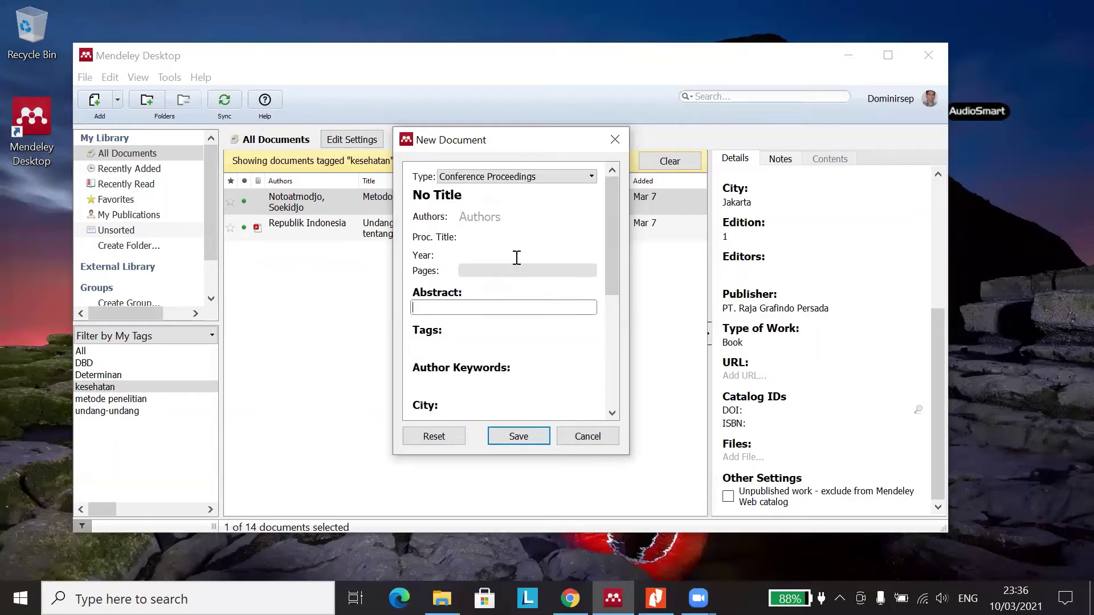
click(541, 176)
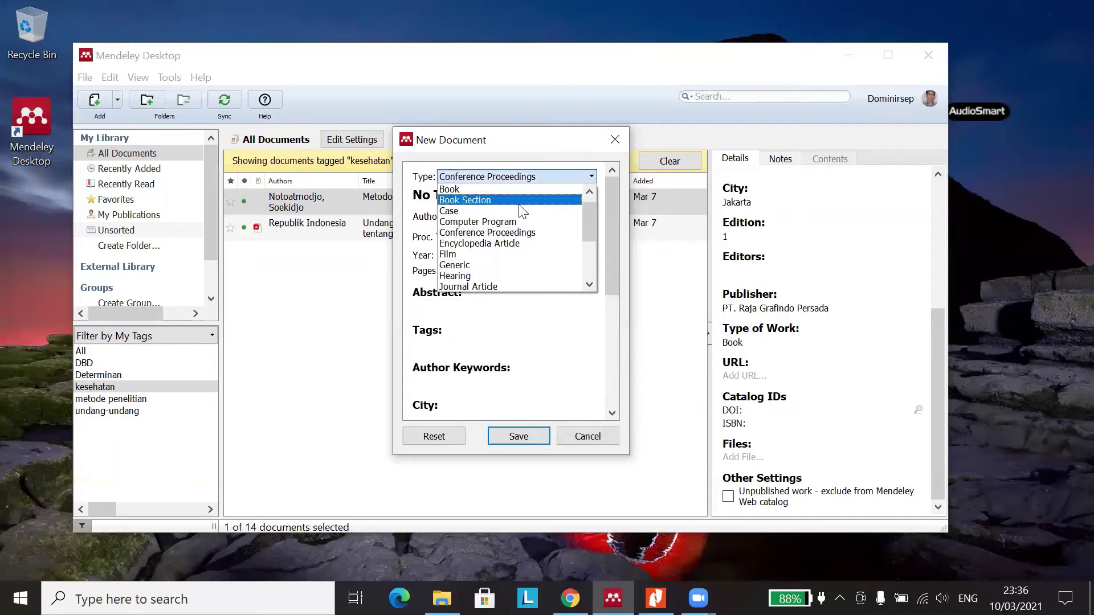
- Set the type to Encyclopedia Article and visit its Authors and Encyclopedia fields
click(506, 244)
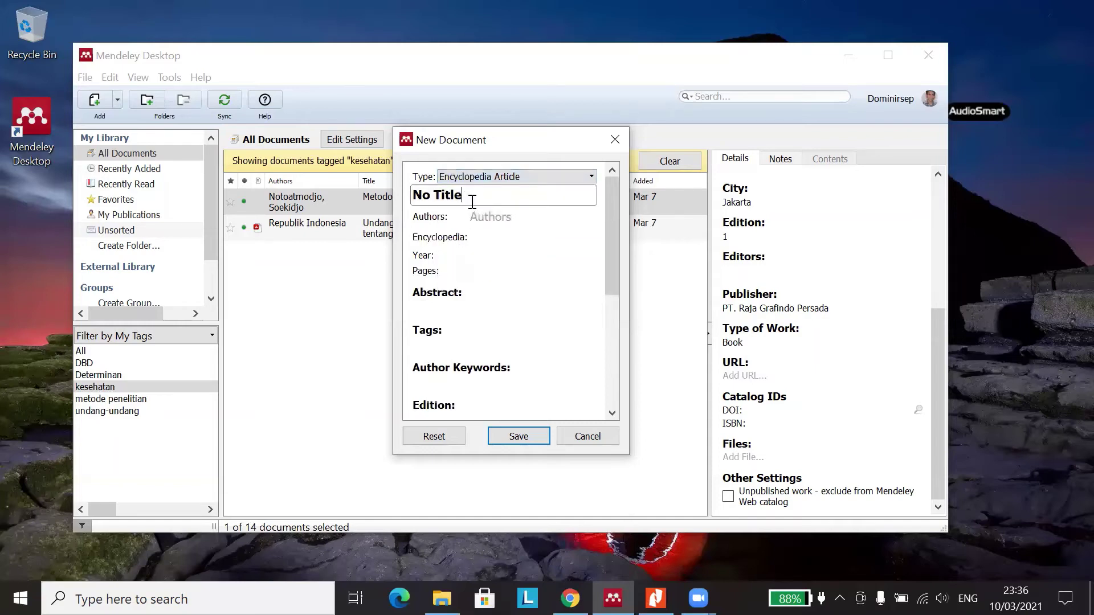
click(511, 220)
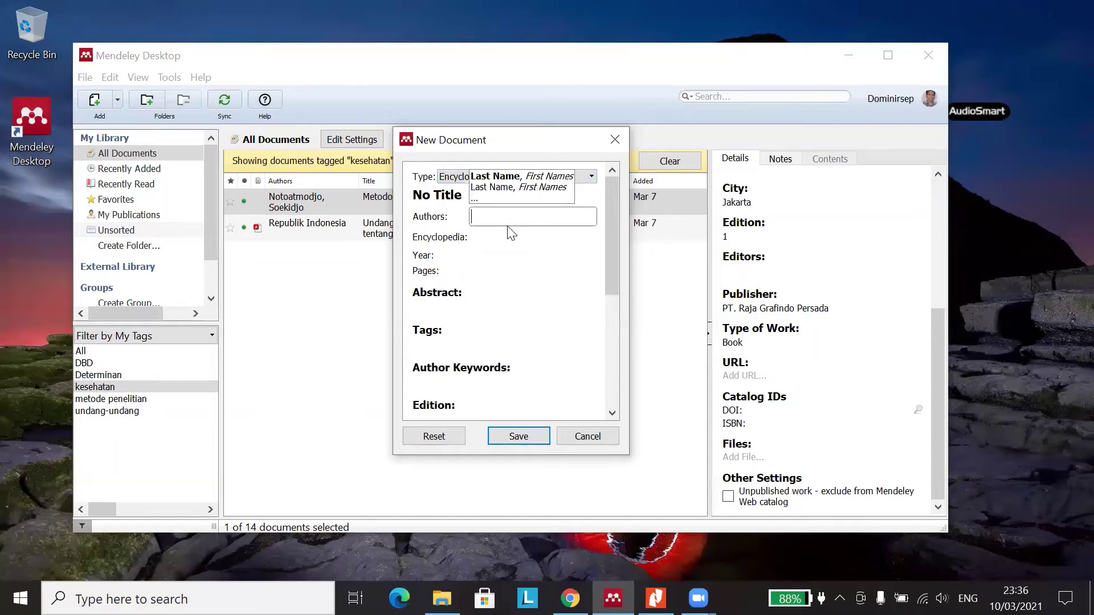
click(499, 240)
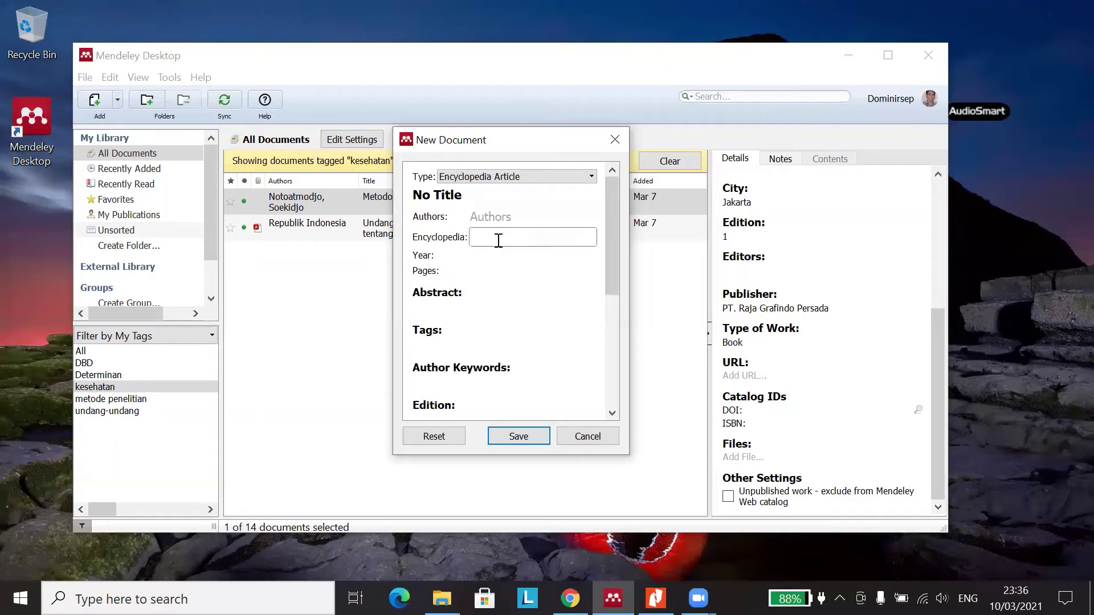
scroll(498, 240, down, 5)
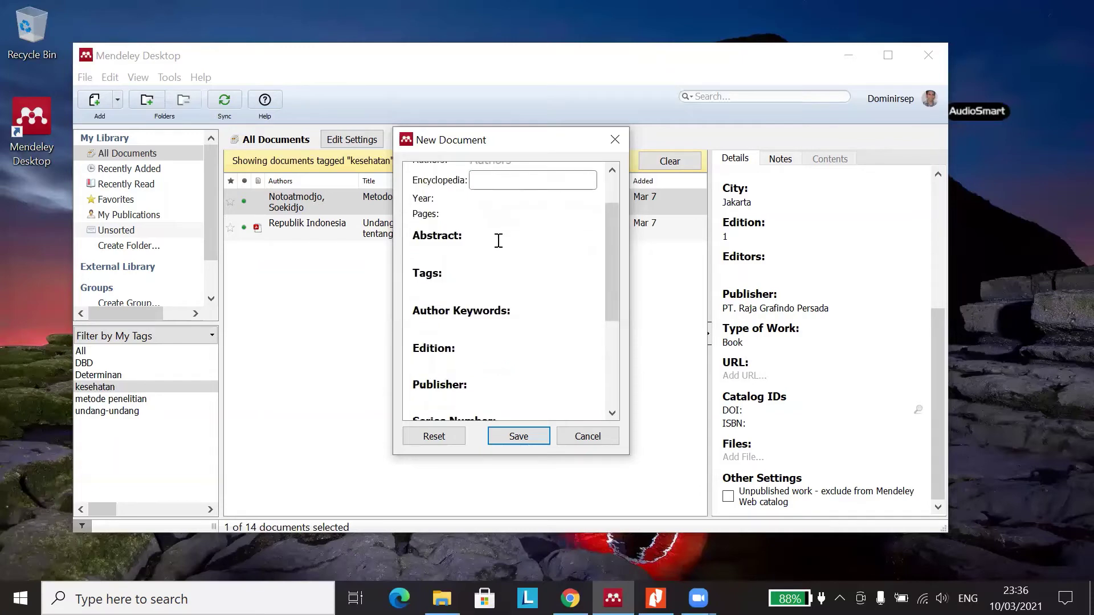
scroll(482, 378, down, 1)
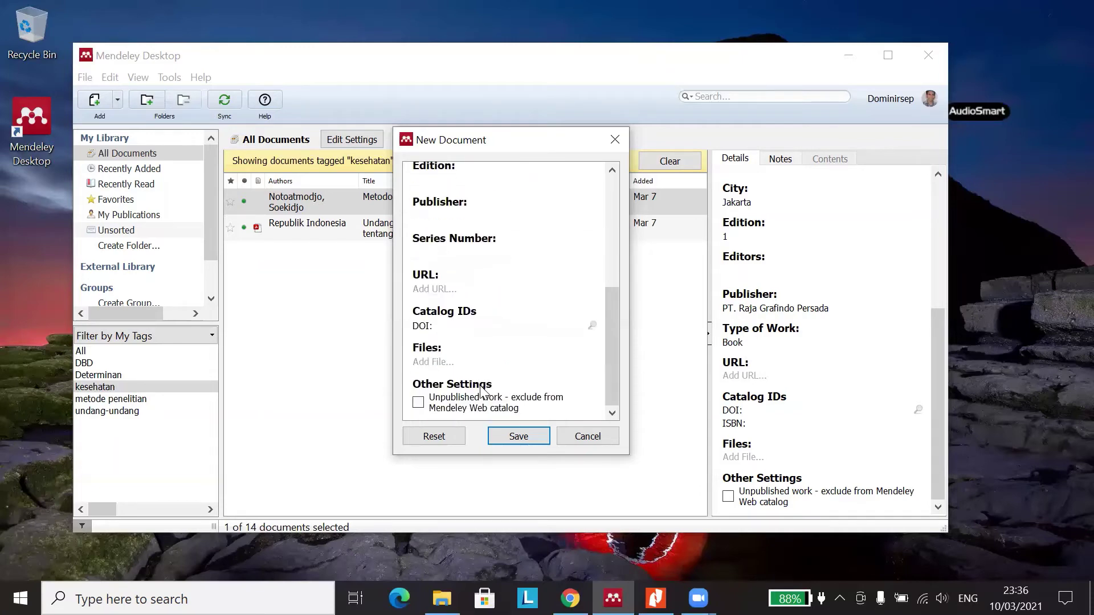
scroll(464, 342, up, 5)
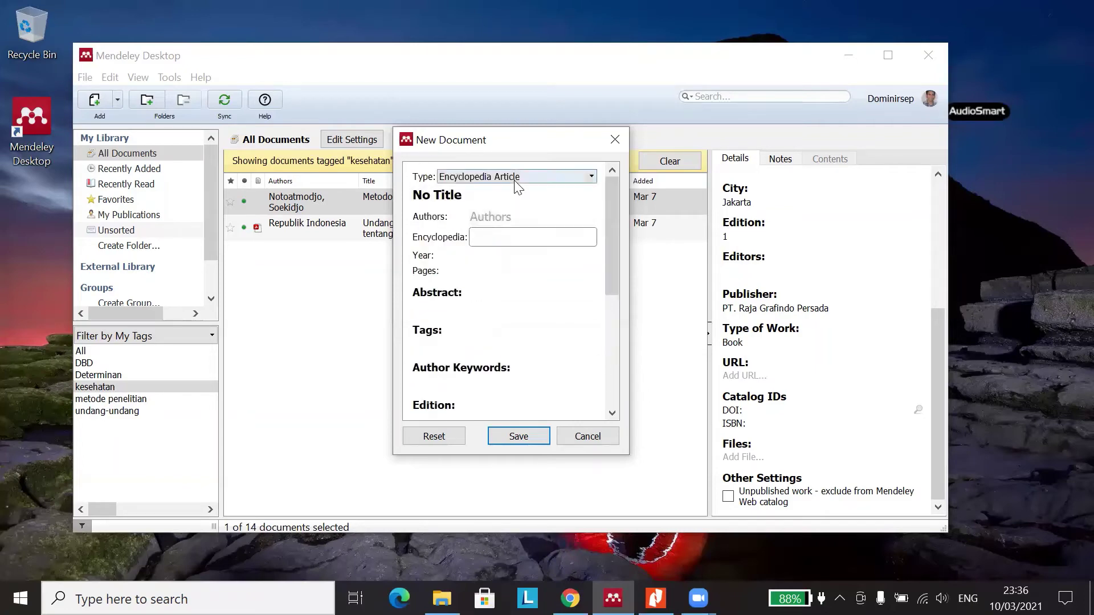
click(514, 177)
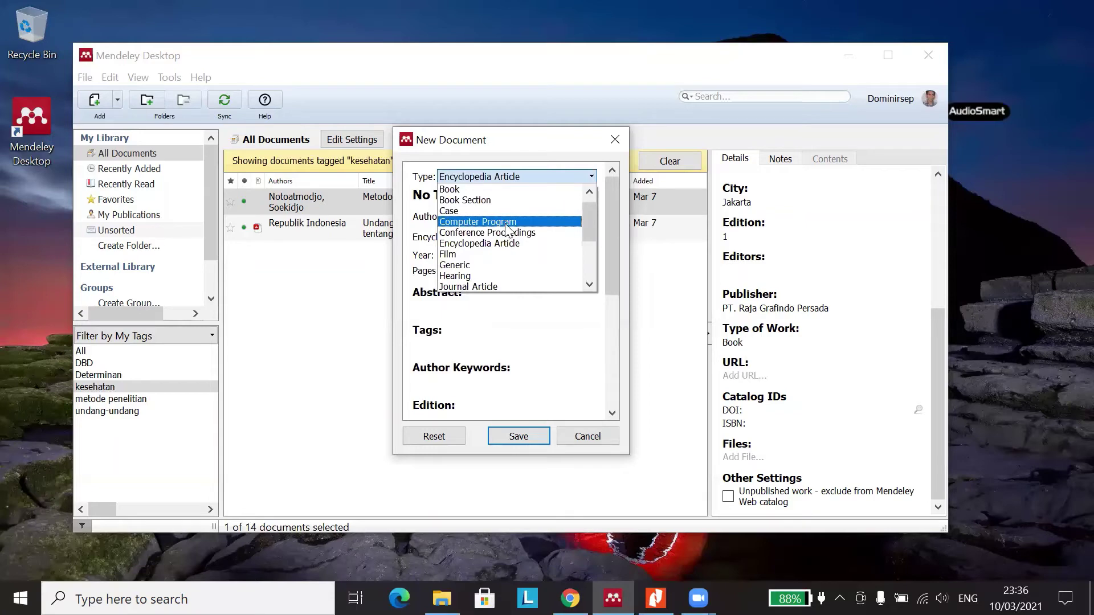
- Set the type to Computer Program and check its Version field
click(505, 223)
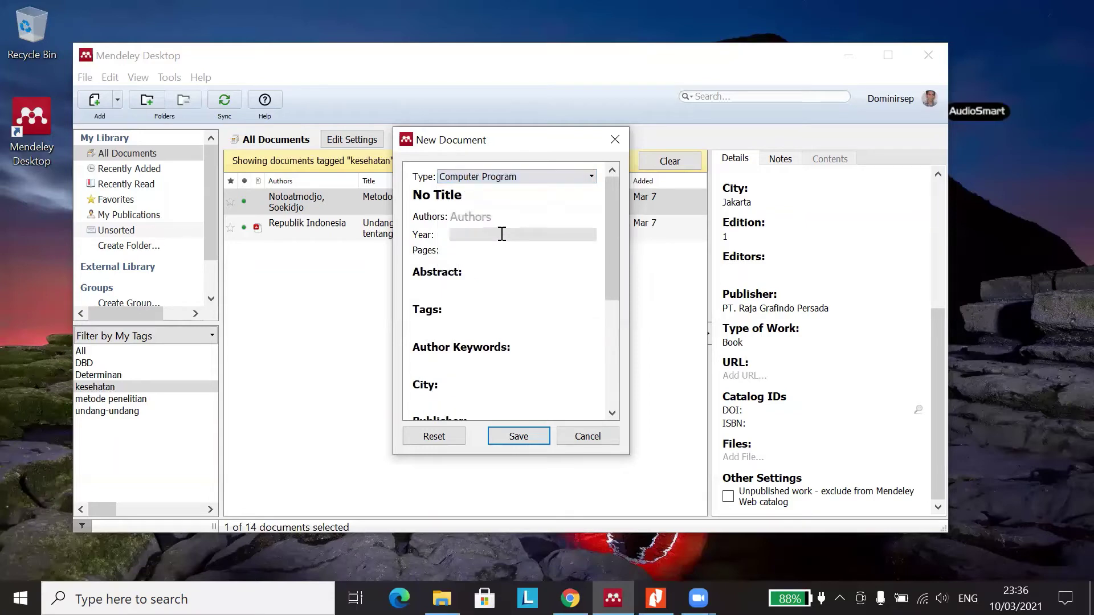
scroll(502, 234, down, 3)
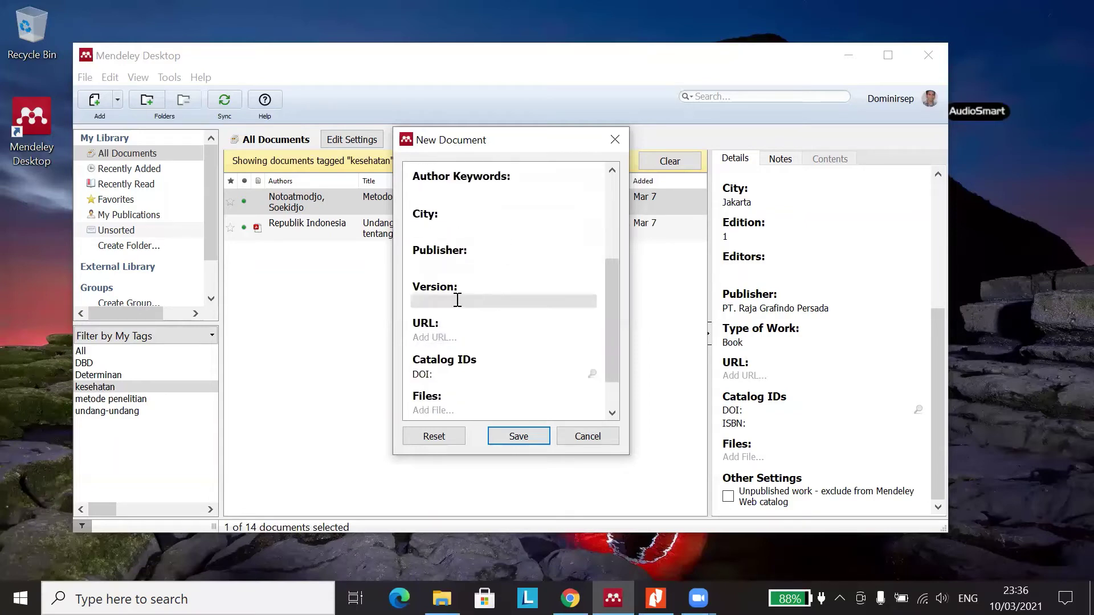
click(457, 300)
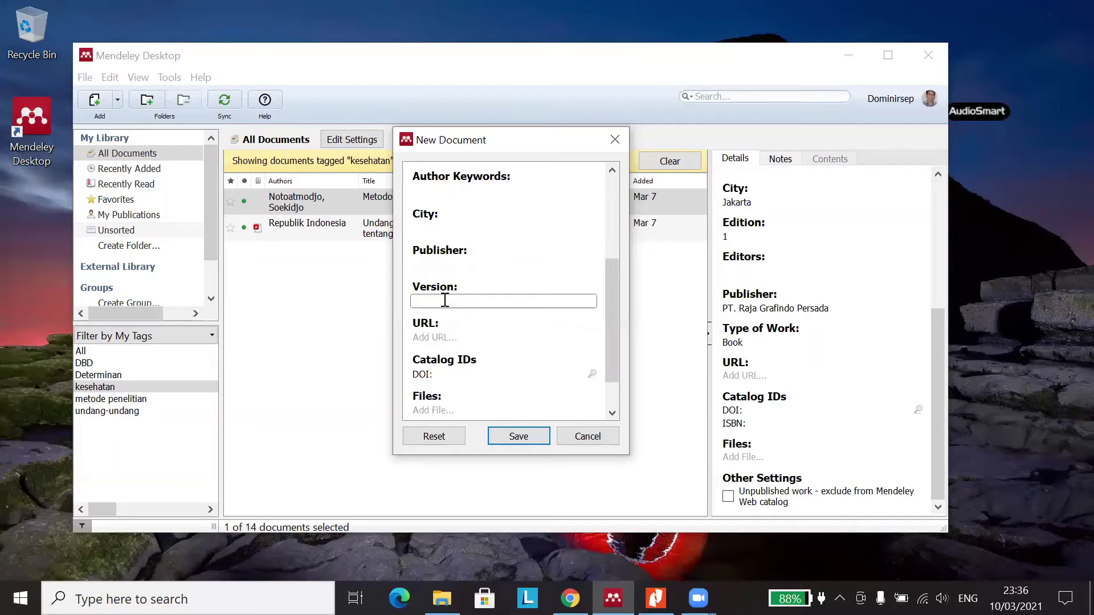
scroll(447, 302, up, 2)
scroll(460, 222, up, 2)
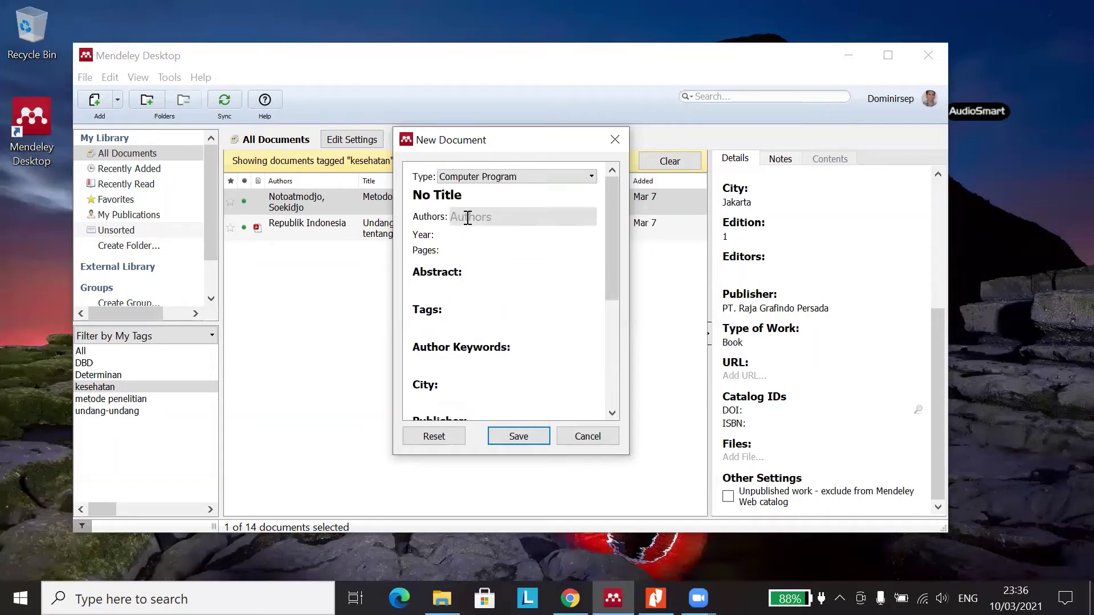
click(507, 178)
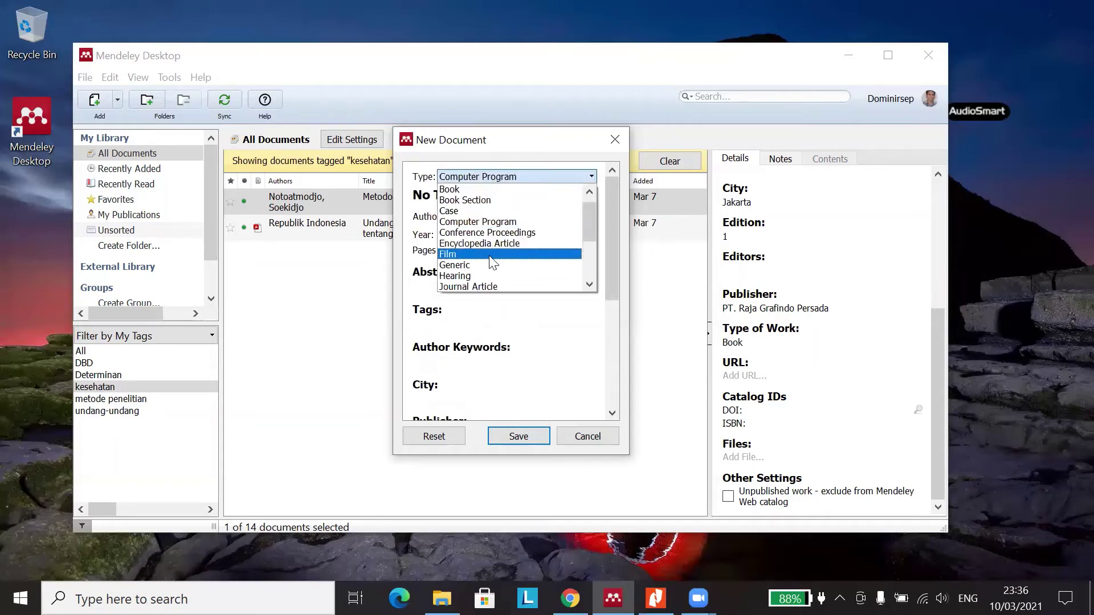
- Make the new document a Film and click into its Title and Directors fields
click(490, 257)
click(478, 197)
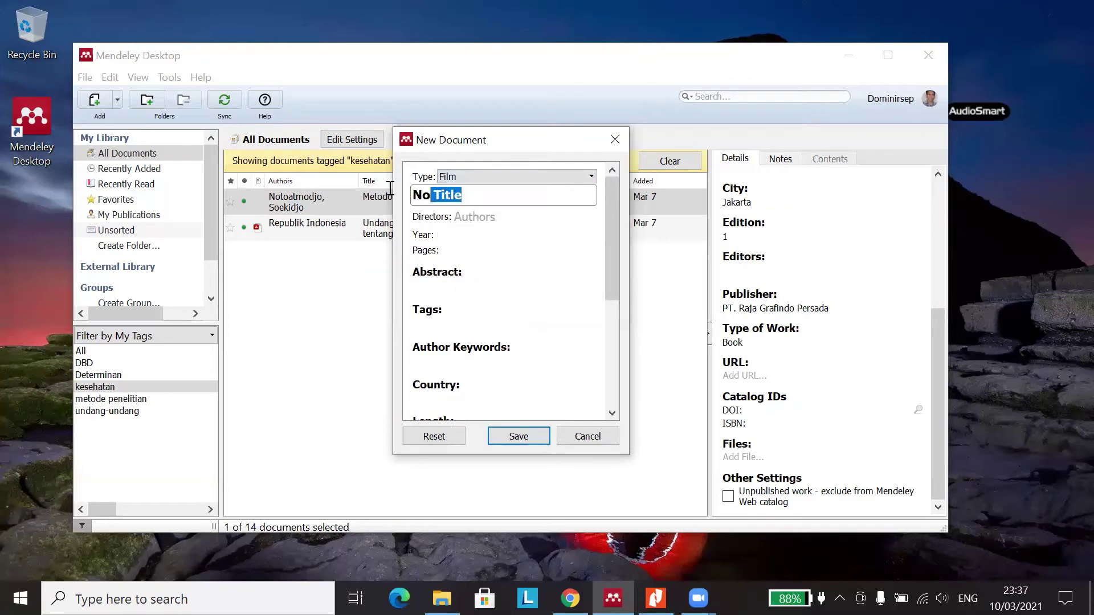
click(502, 218)
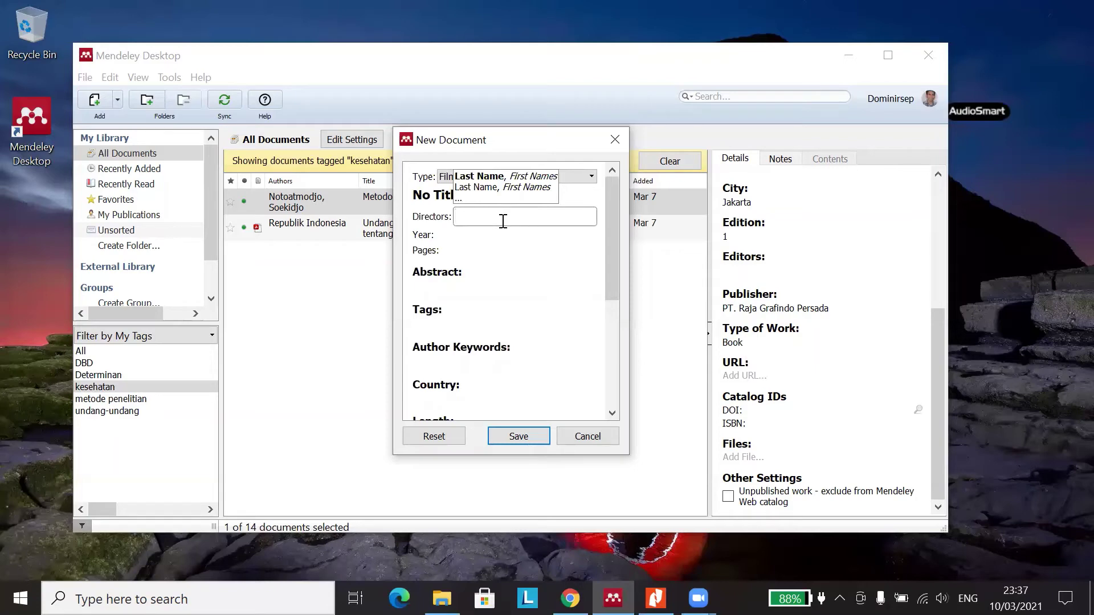
- Scroll down through the Film form's Country, Length, Distributor and URL fields, then bring up the document type list
scroll(499, 290, down, 1)
scroll(495, 290, down, 1)
click(462, 288)
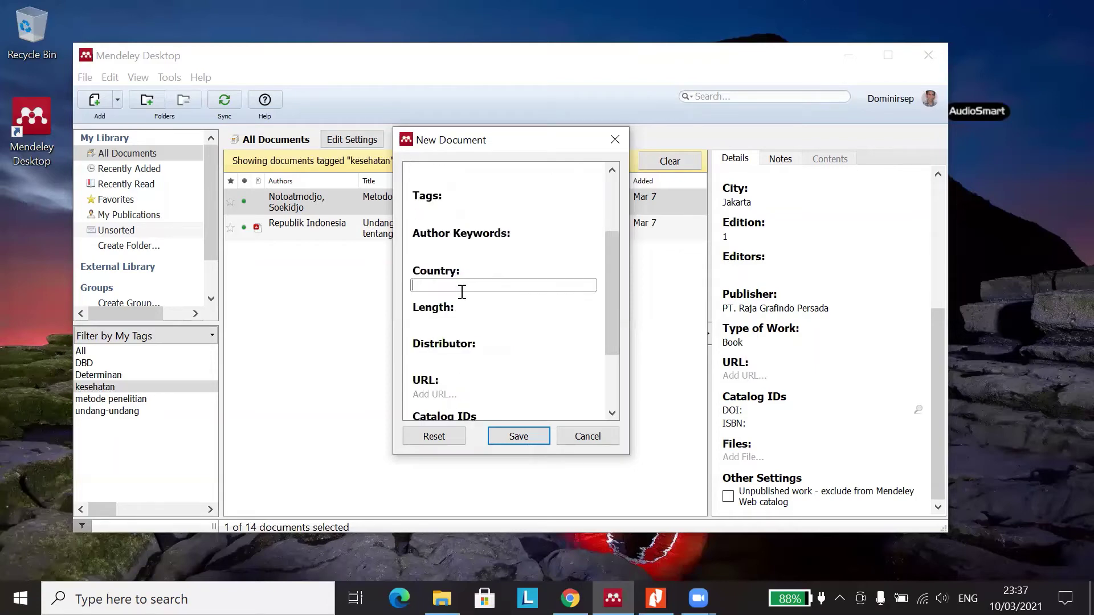
click(459, 323)
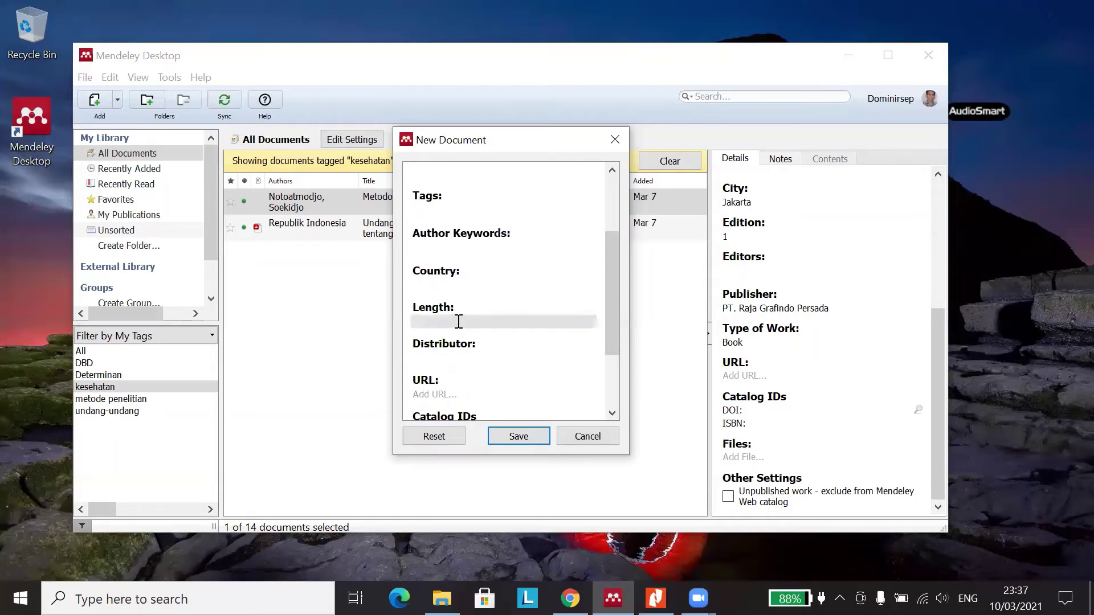
scroll(459, 322, down, 1)
click(455, 302)
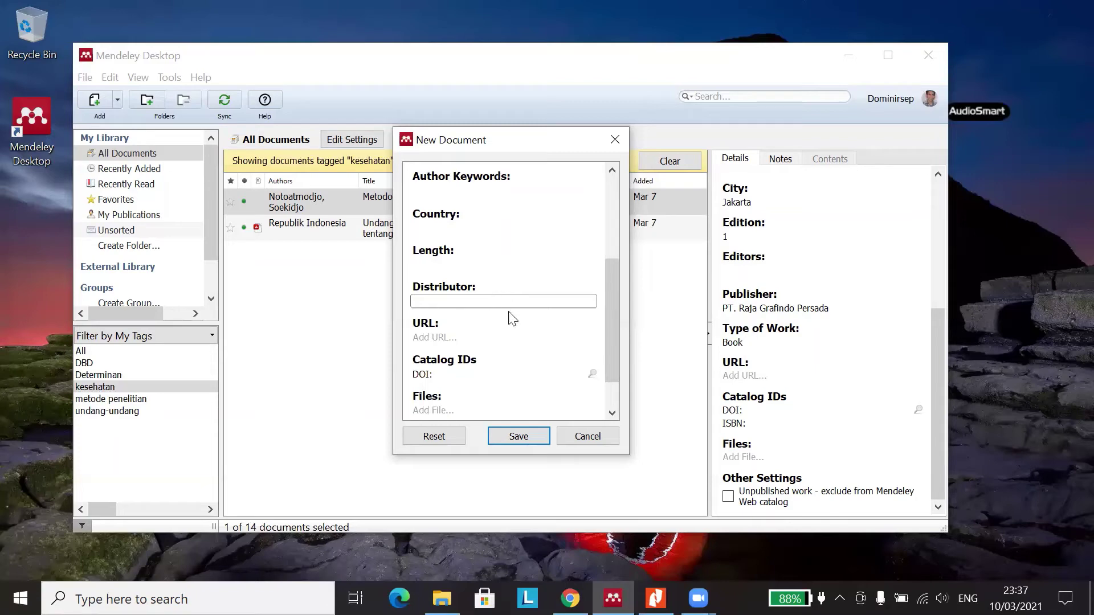
scroll(496, 334, down, 1)
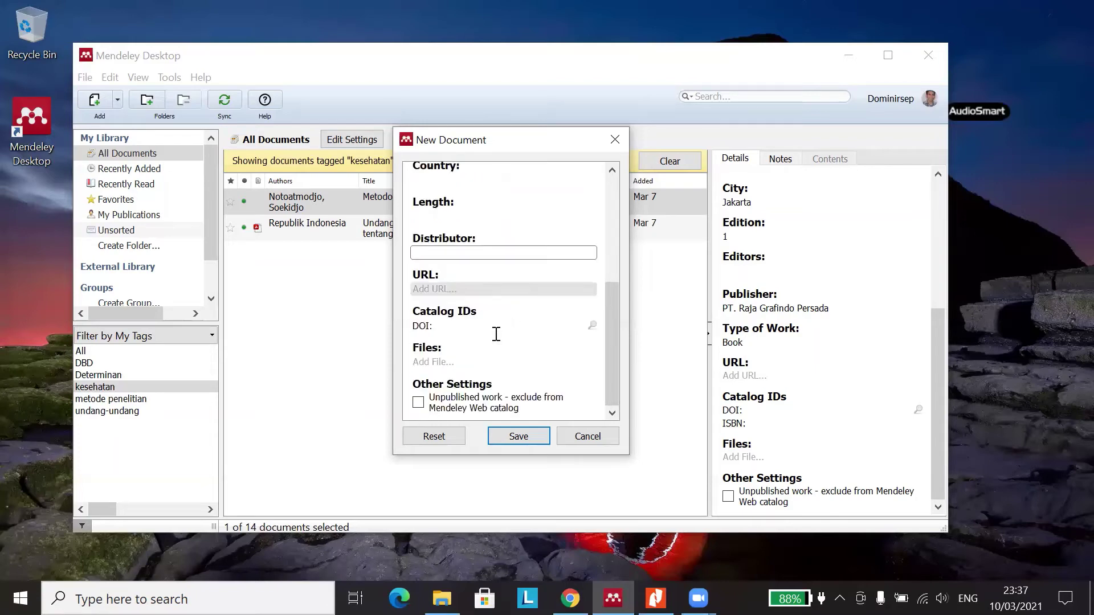
click(457, 290)
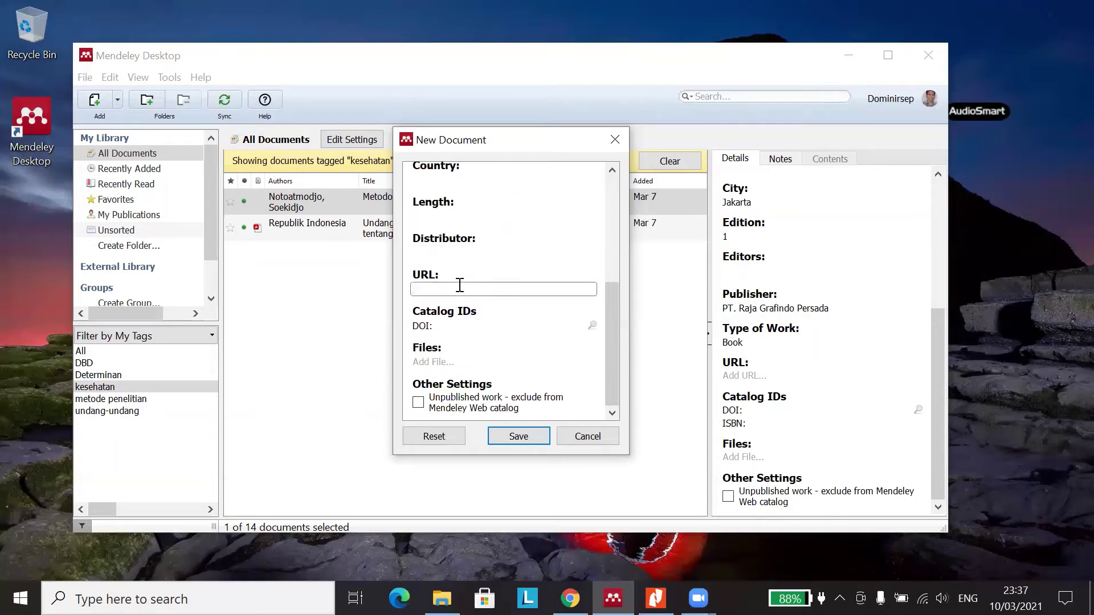
scroll(462, 280, up, 5)
click(508, 180)
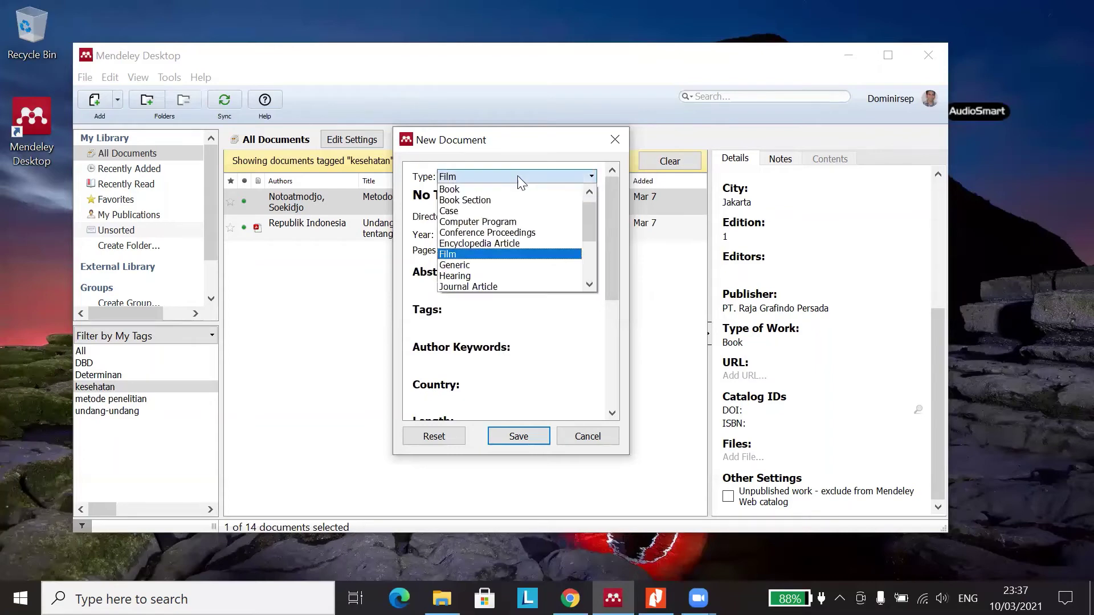
- Set the document type to Generic and select the No Title placeholder in Title
click(518, 264)
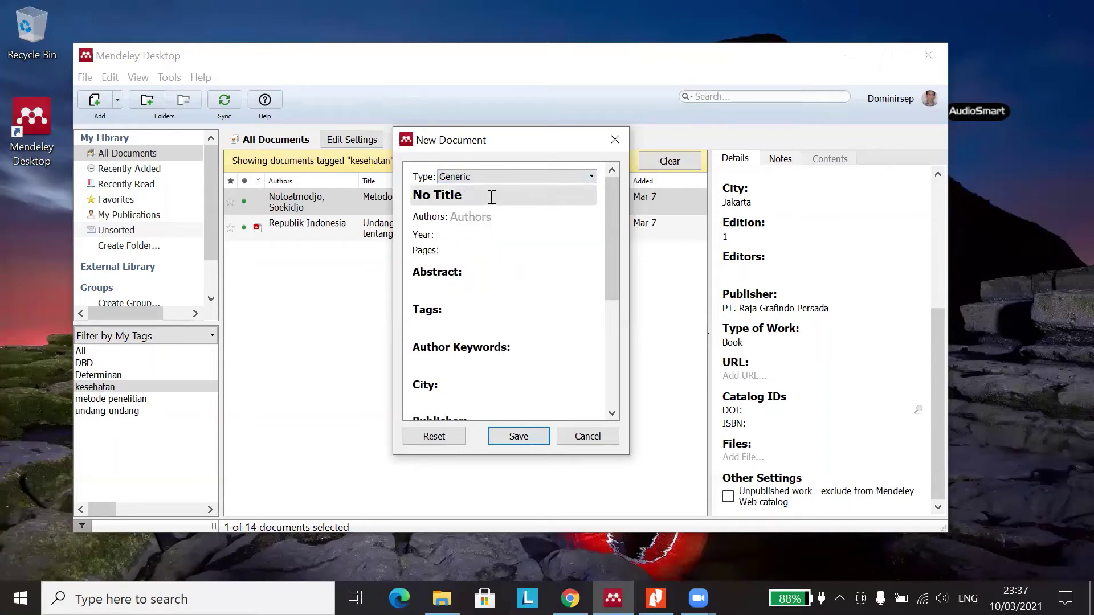
drag(491, 196, 404, 196)
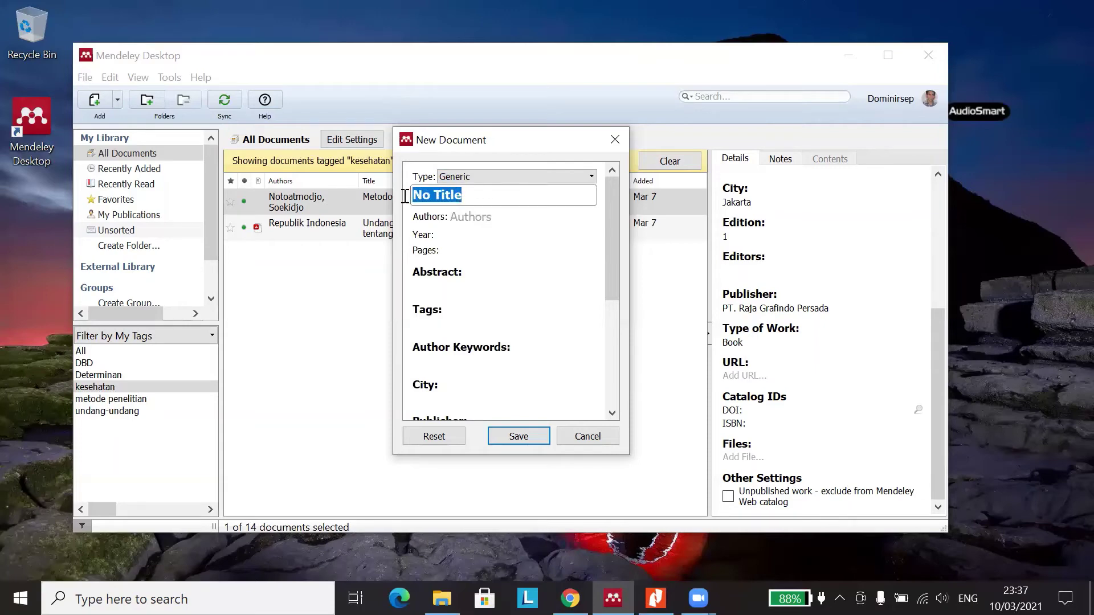
click(520, 177)
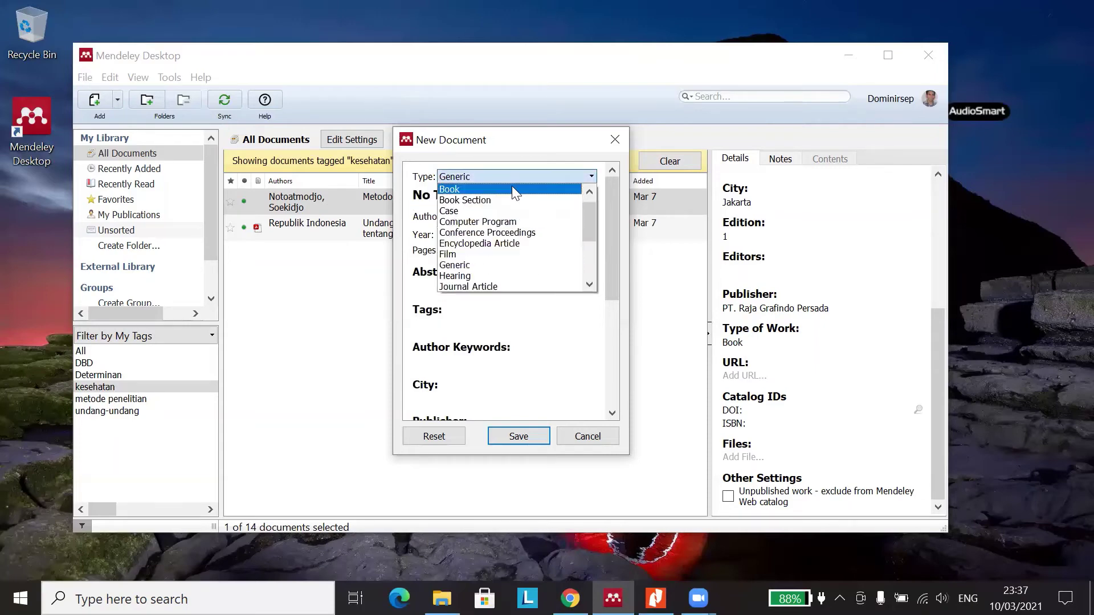
click(484, 265)
- Click into the Generic form's Authors, Year and Type of Work fields, then scroll through the rest of the form
click(476, 217)
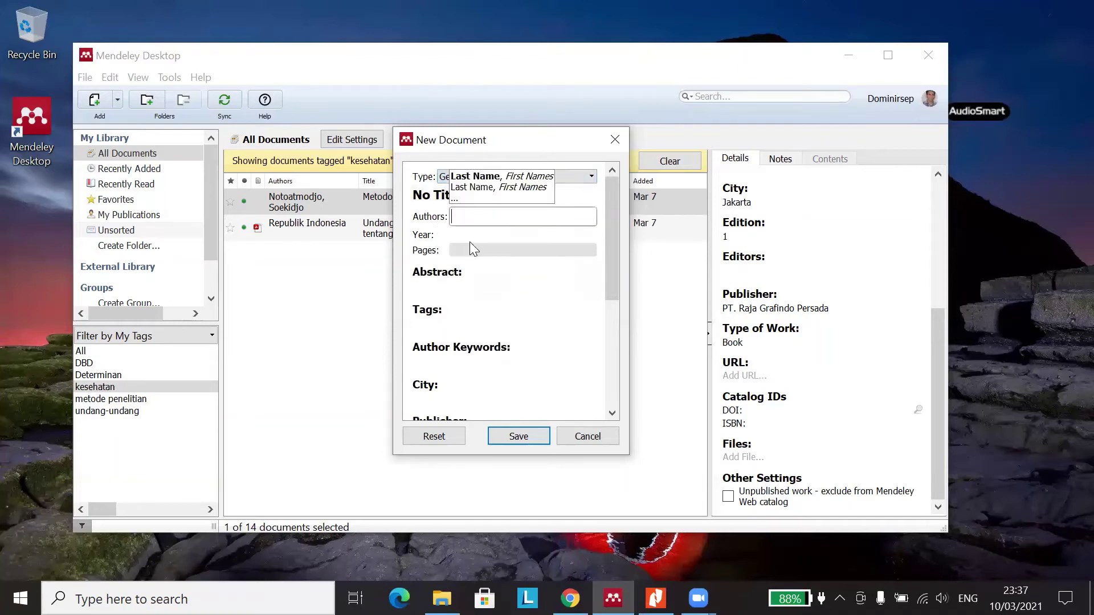
click(463, 234)
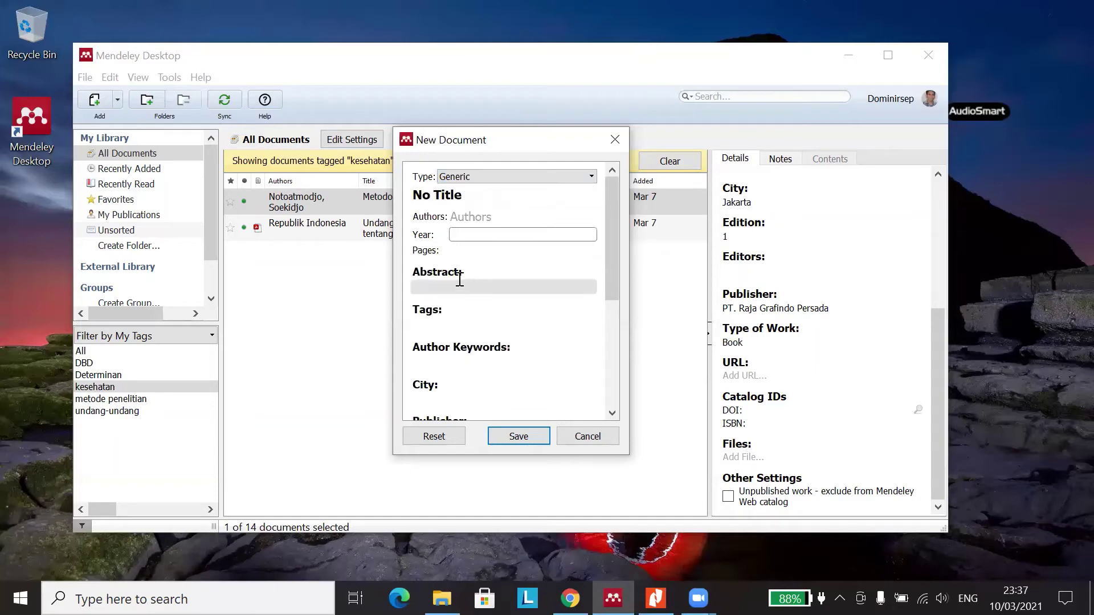
scroll(460, 279, down, 5)
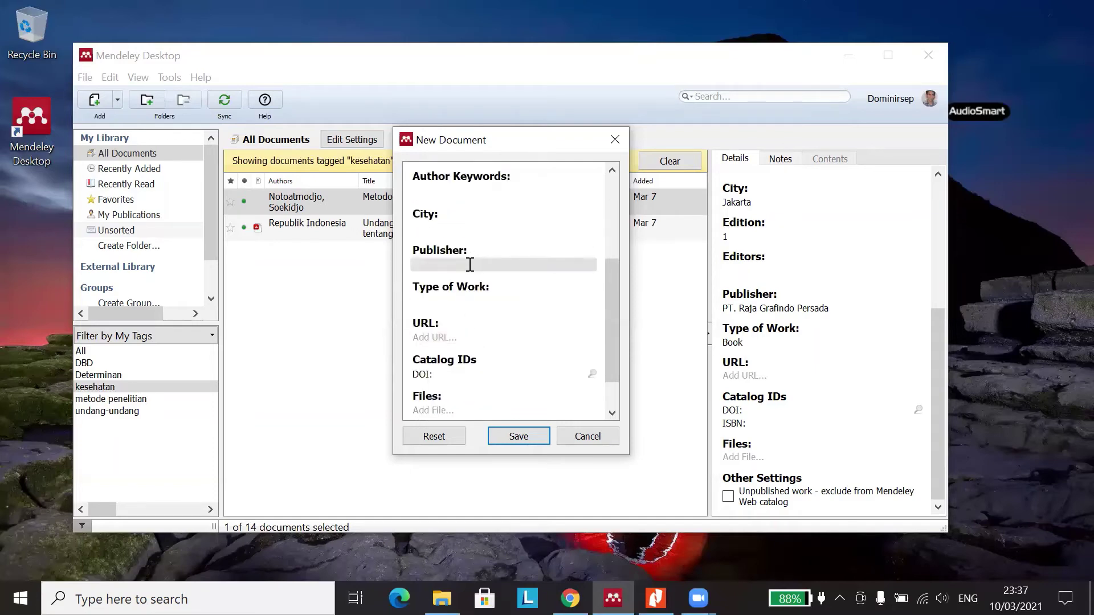
click(451, 305)
scroll(456, 285, up, 5)
scroll(454, 308, down, 3)
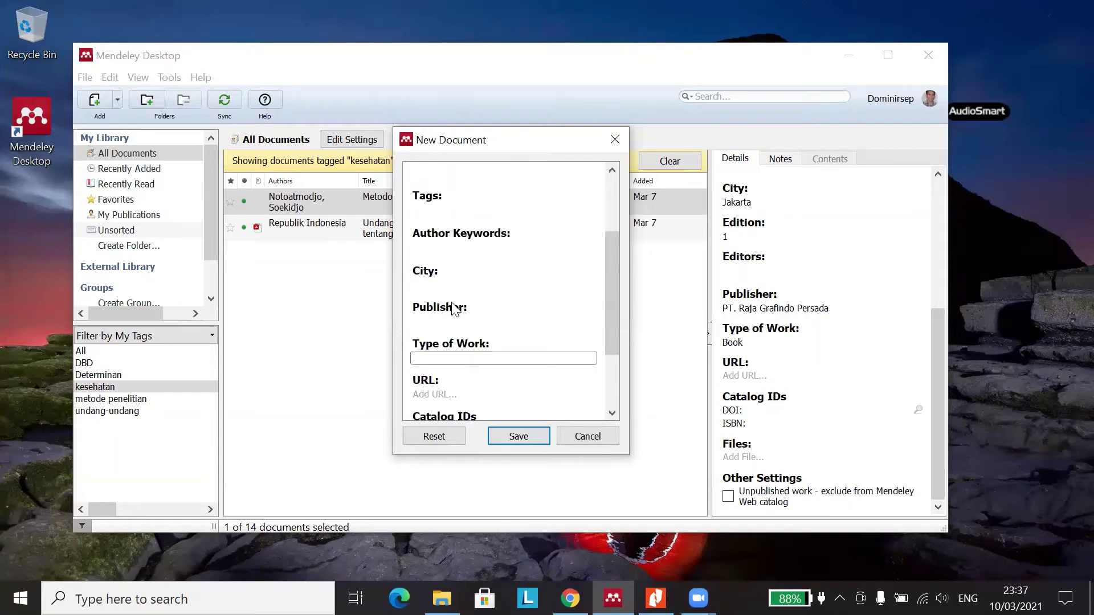
scroll(447, 347, down, 2)
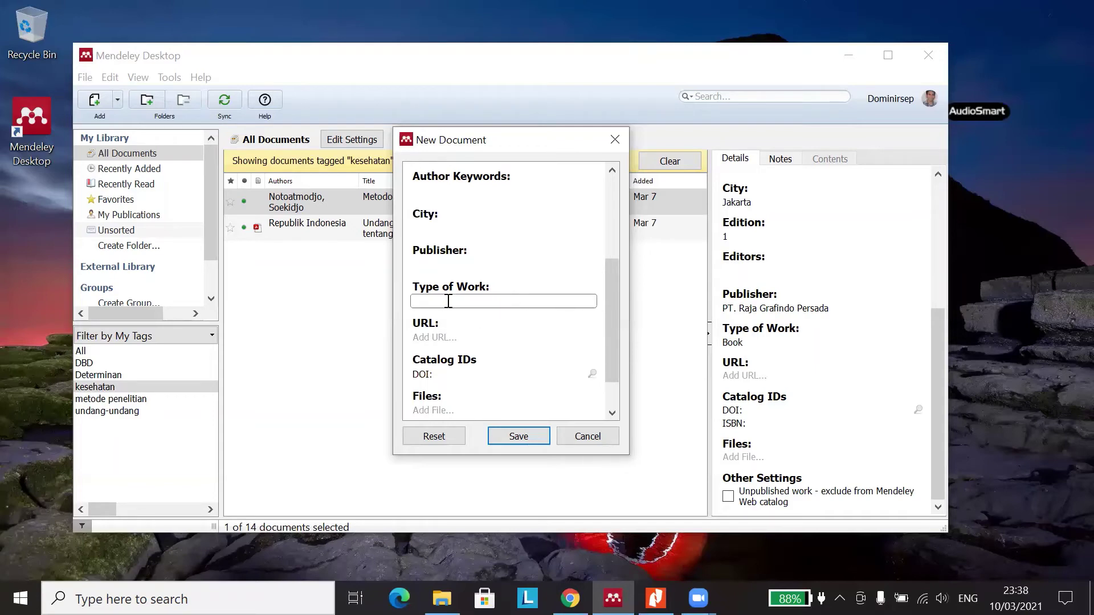
scroll(449, 300, down, 1)
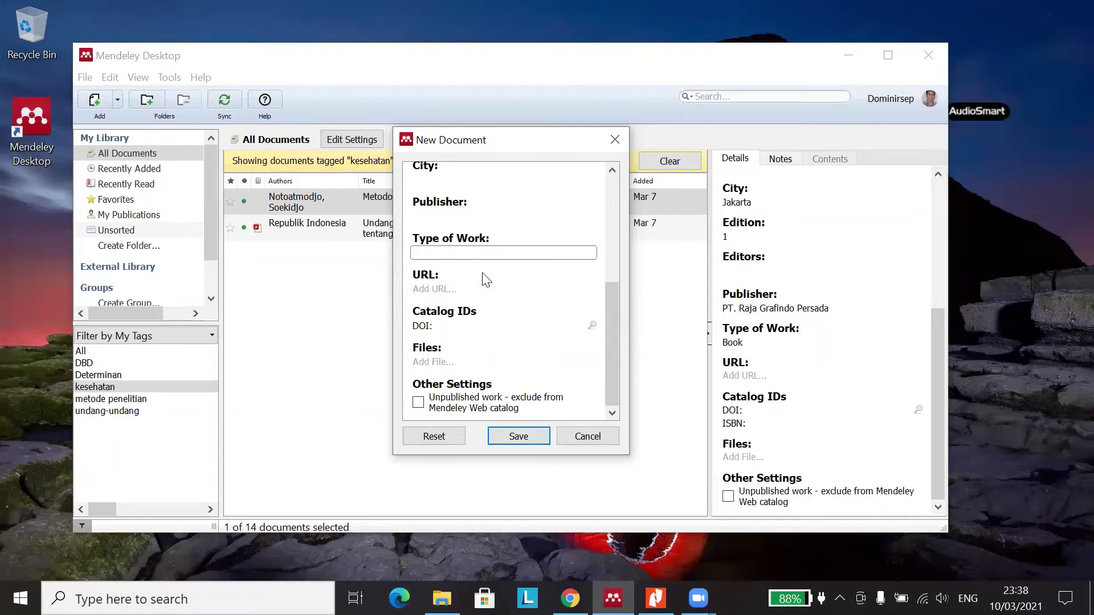
scroll(482, 271, up, 1)
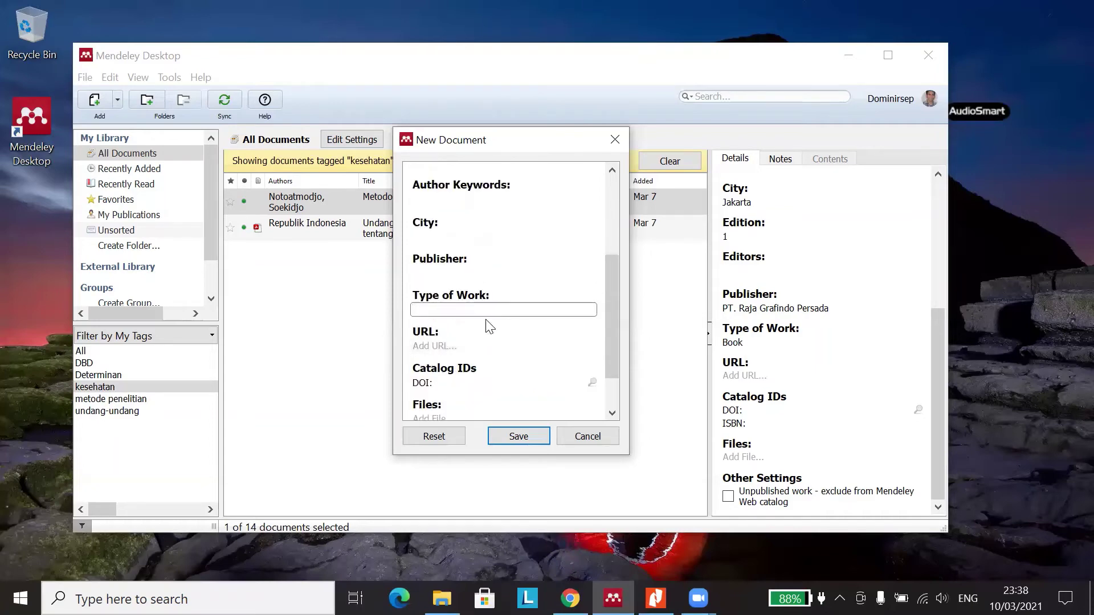
scroll(487, 322, down, 1)
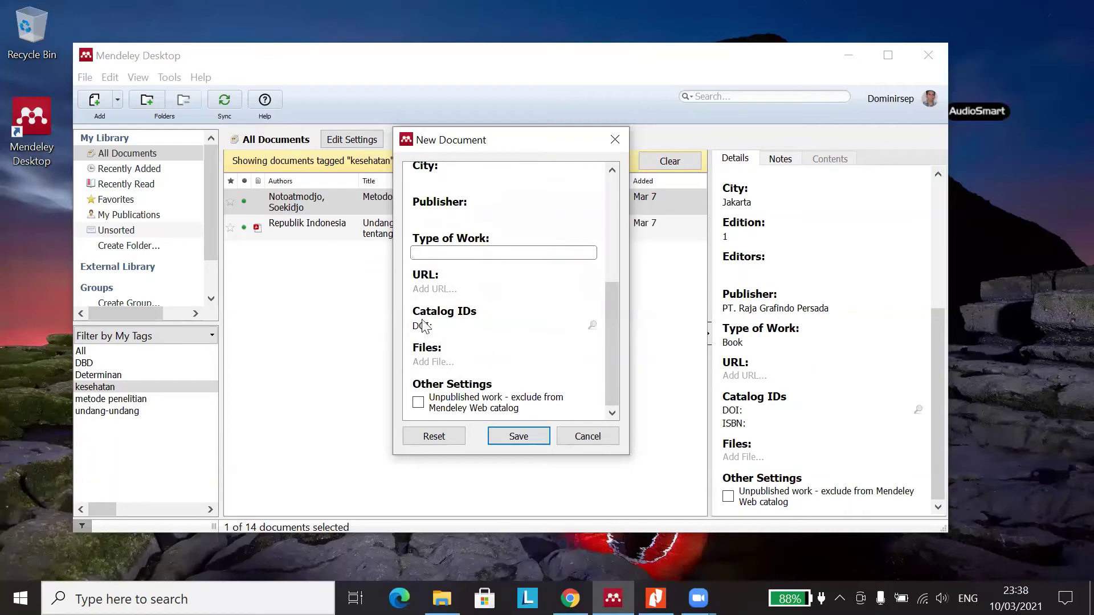
scroll(433, 316, up, 4)
click(519, 180)
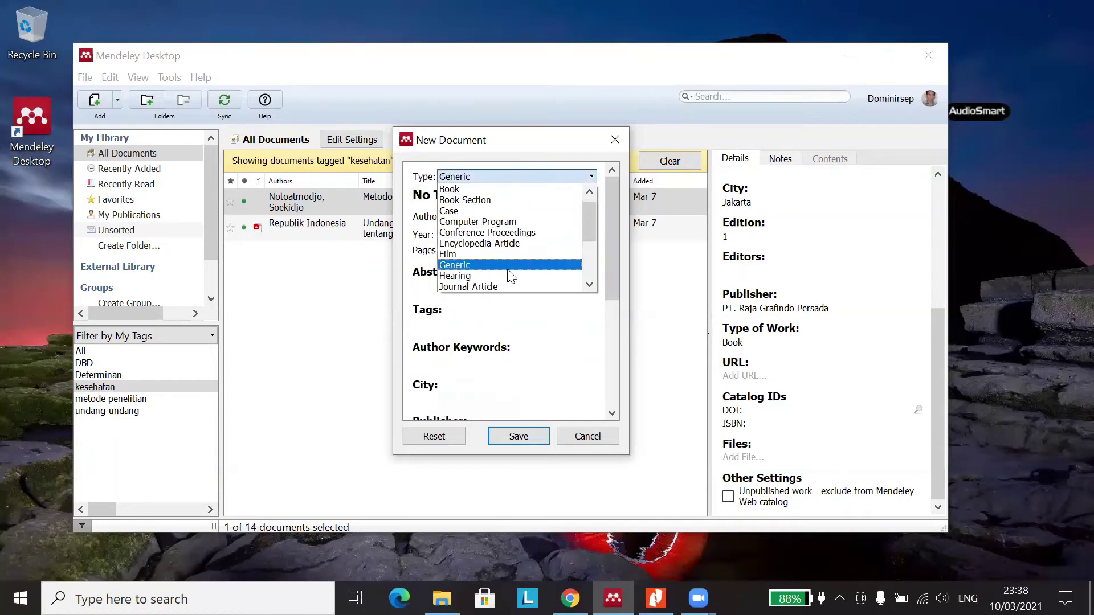
- Switch the document type to Hearing and scroll past its Committee and Publisher fields
click(511, 278)
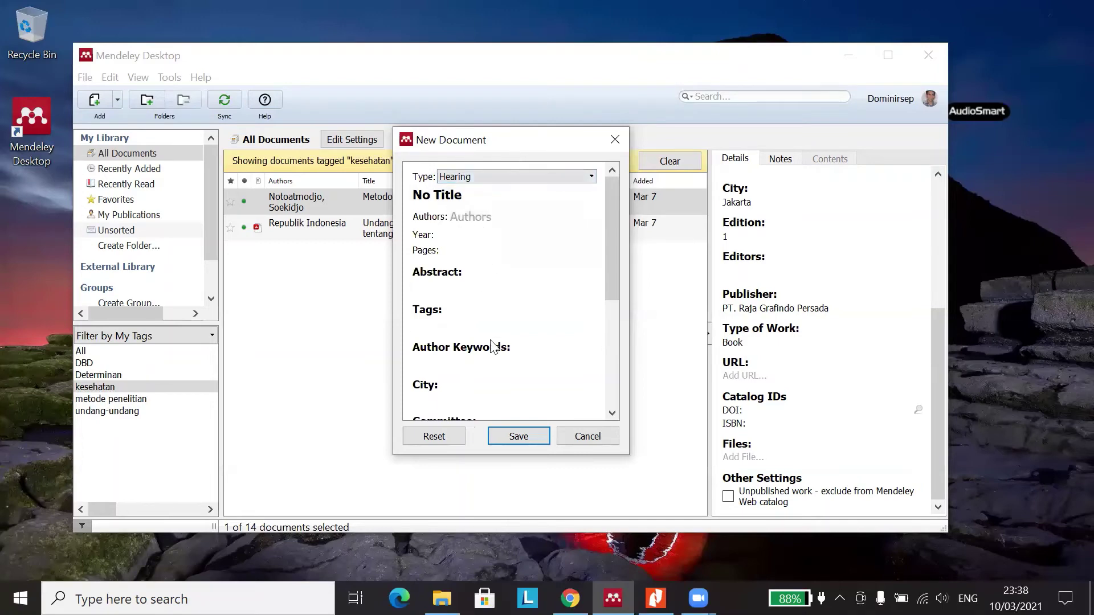
scroll(495, 348, down, 3)
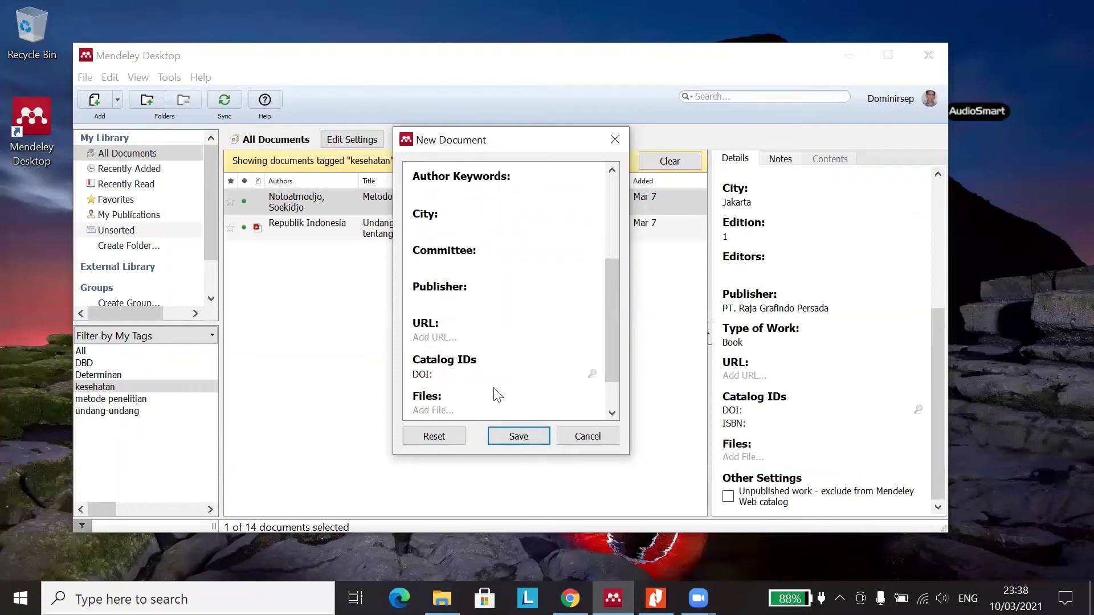
scroll(491, 376, up, 3)
click(537, 177)
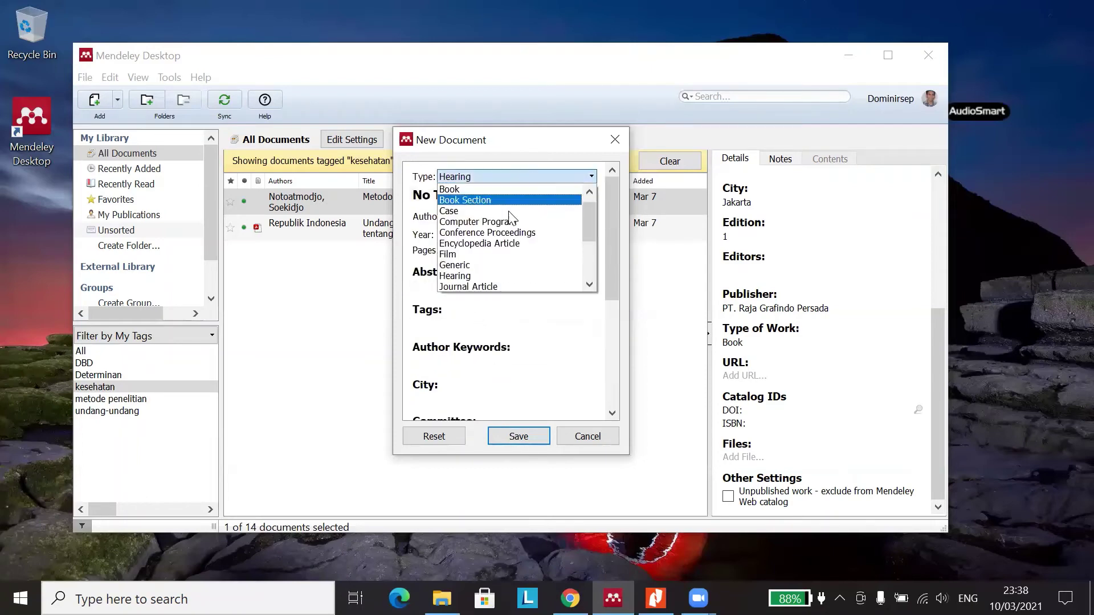
- Set the document type to Journal Article and select the No Title placeholder
scroll(516, 276, down, 2)
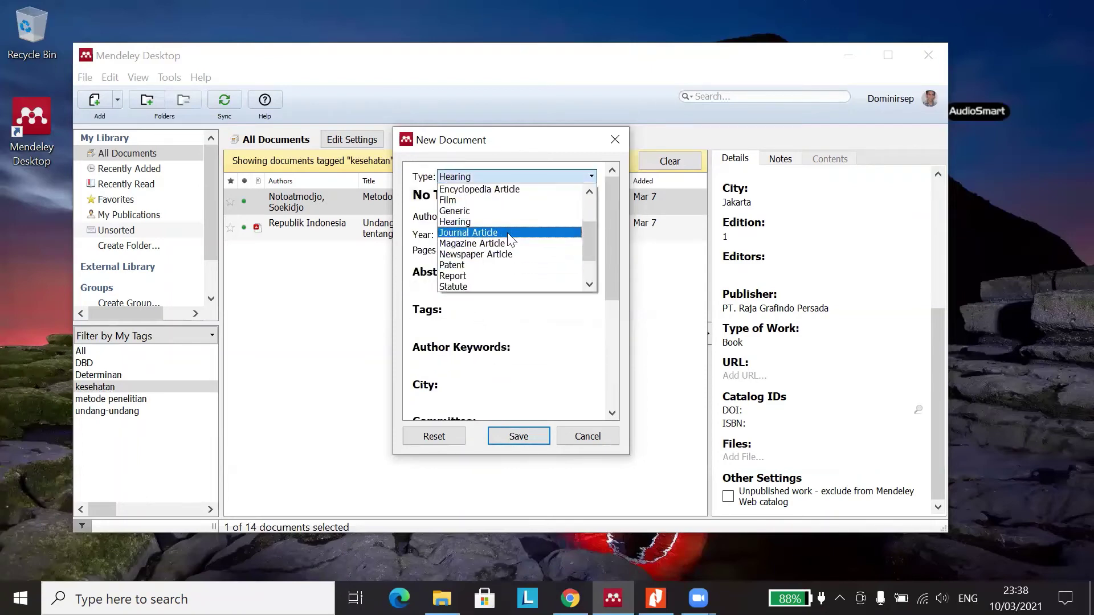
click(508, 235)
drag(481, 195, 399, 196)
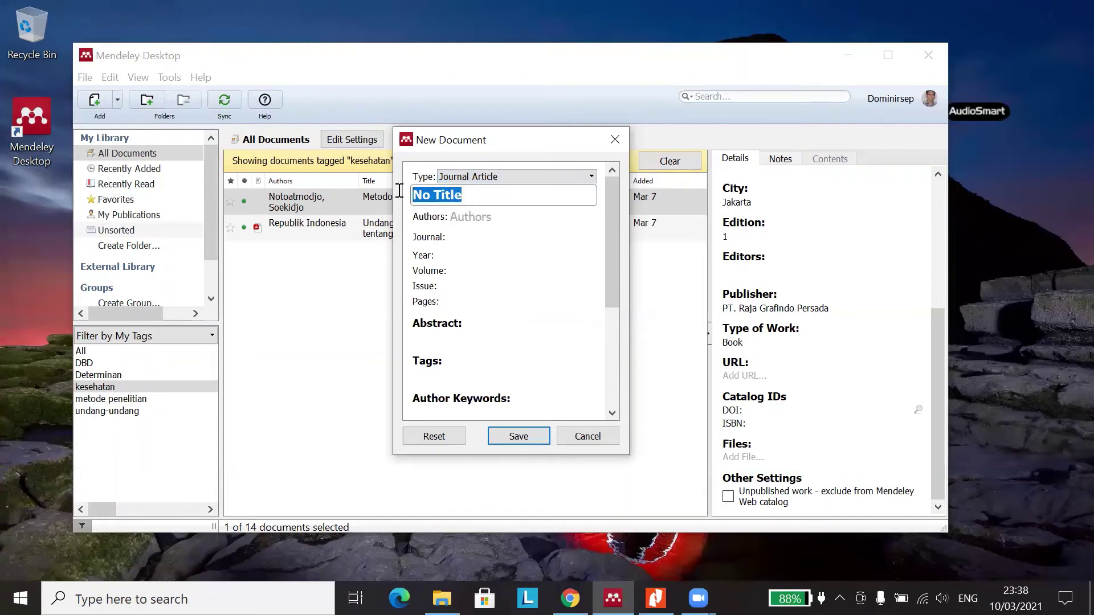
- Step through the Authors, Journal, Year, Volume and Issue fields of the Journal Article form
click(495, 221)
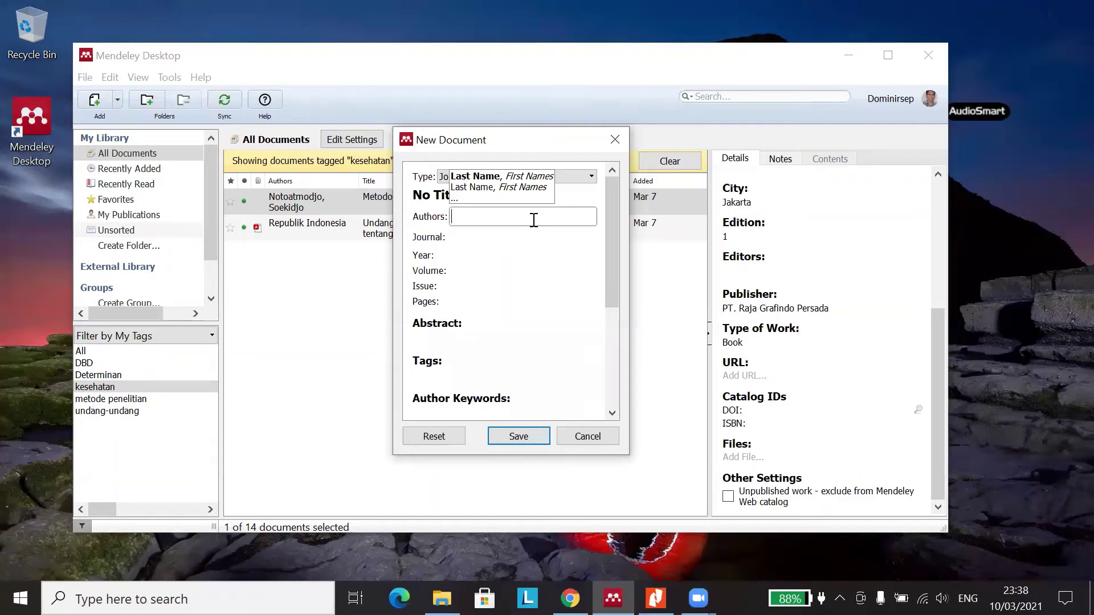
click(482, 238)
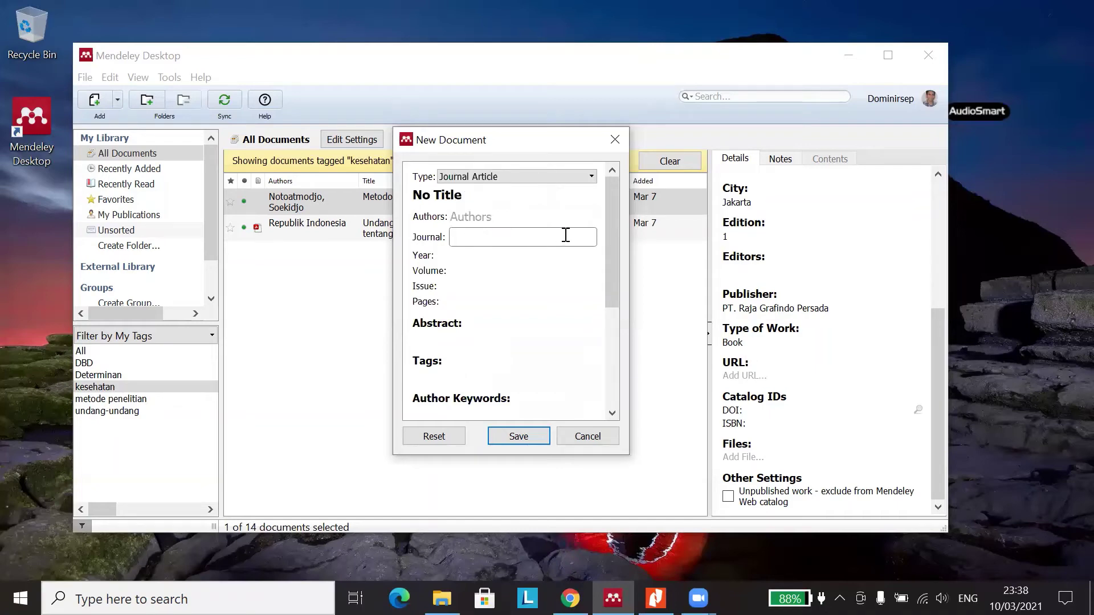
click(467, 256)
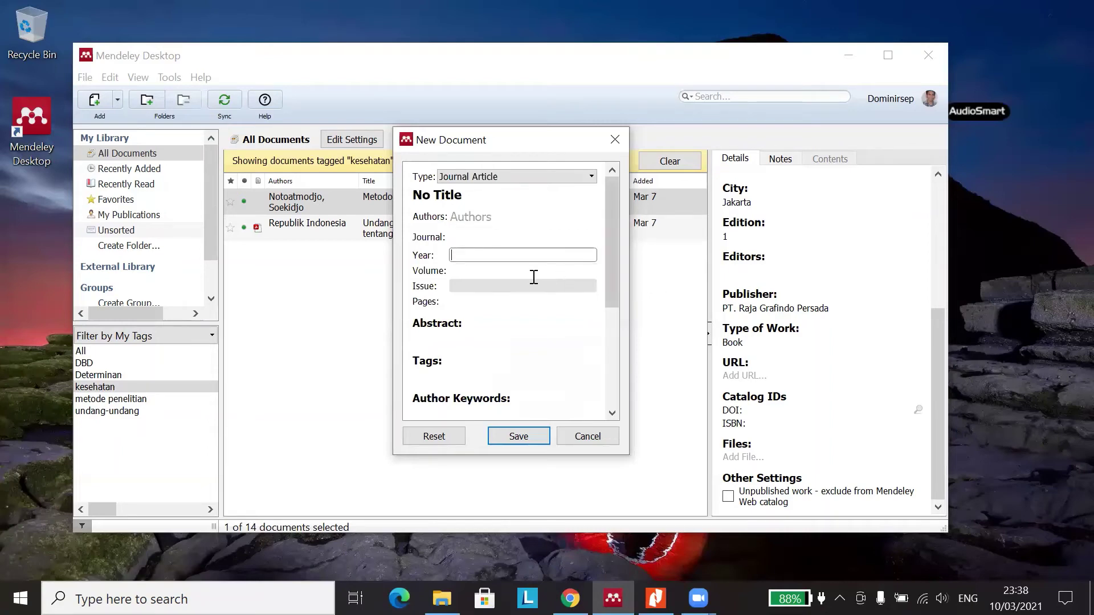
click(470, 272)
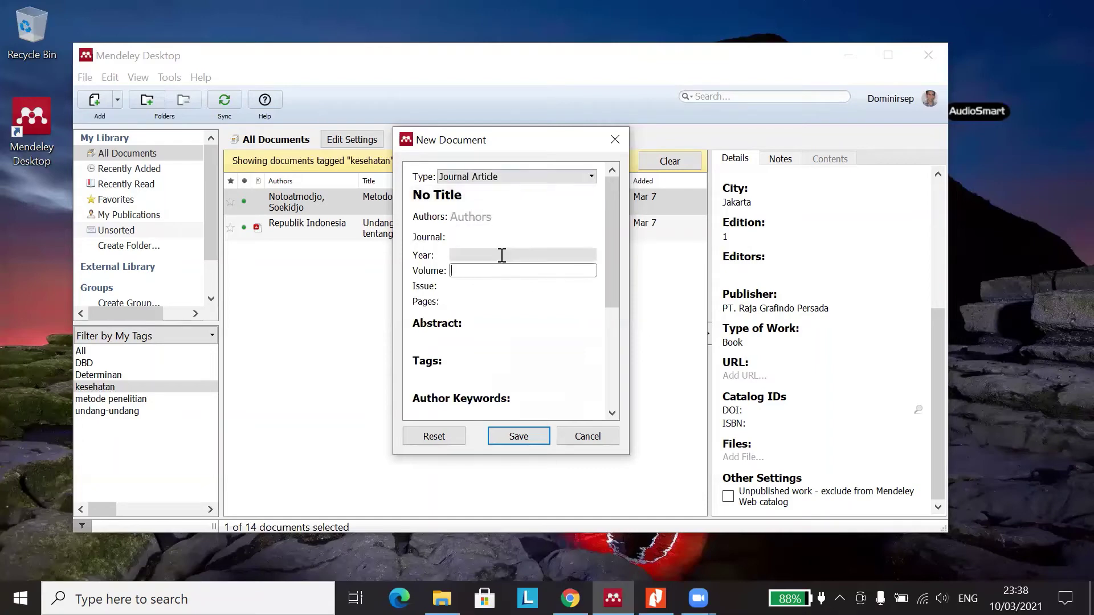
click(464, 286)
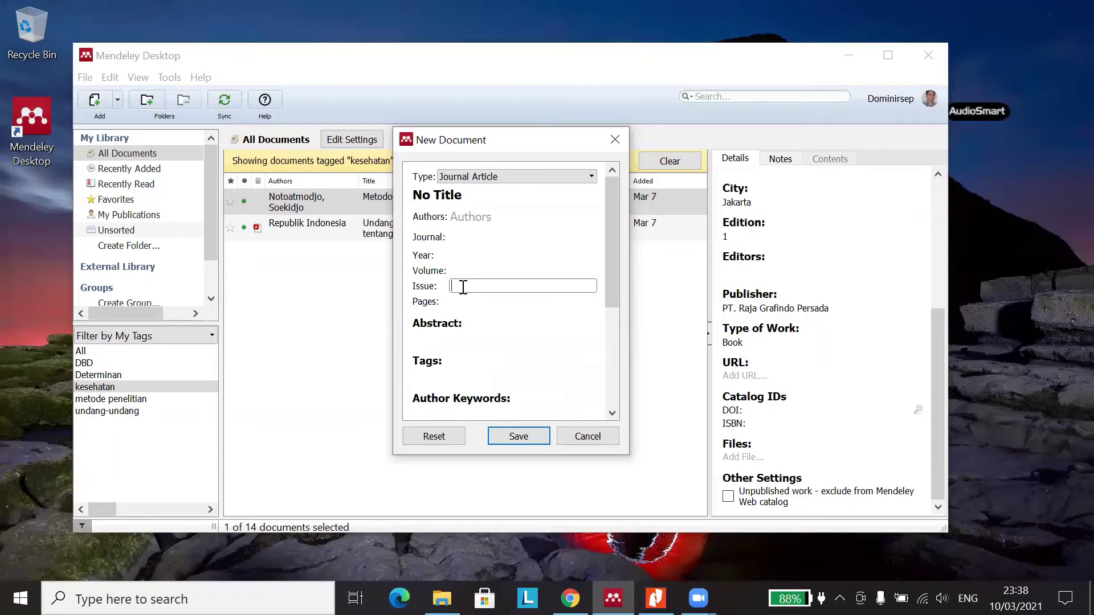
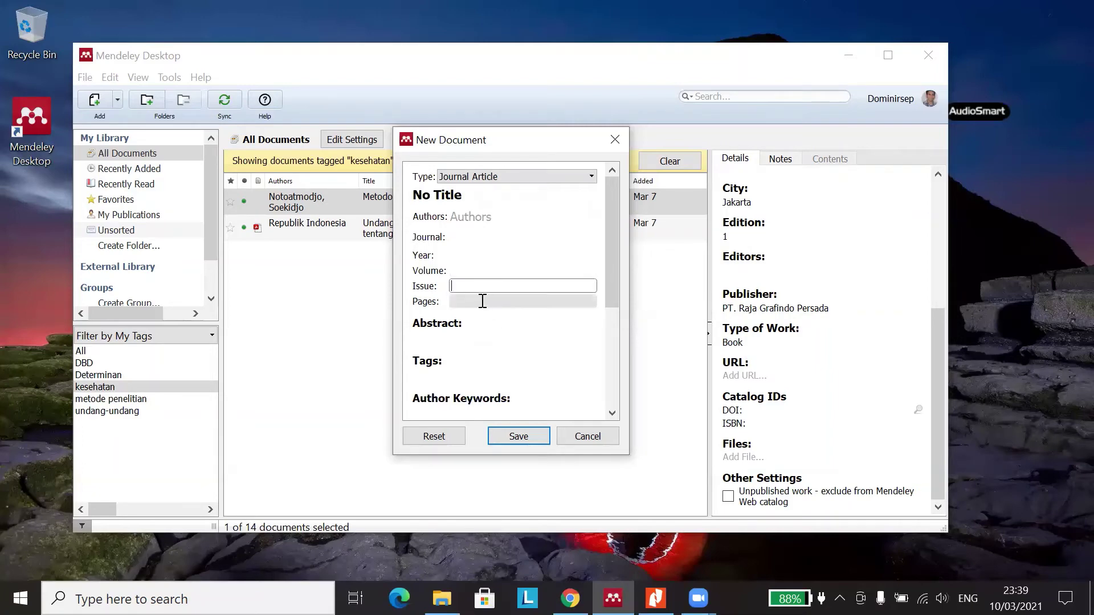
- Delete the Volume value 3 from the journal article form
click(482, 300)
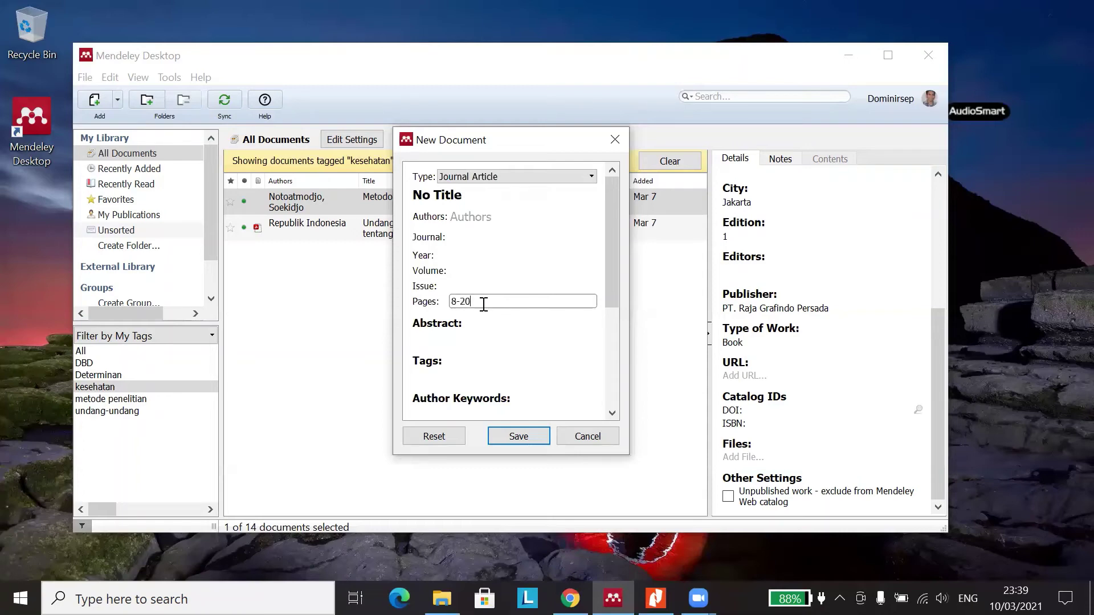
click(474, 285)
click(474, 272)
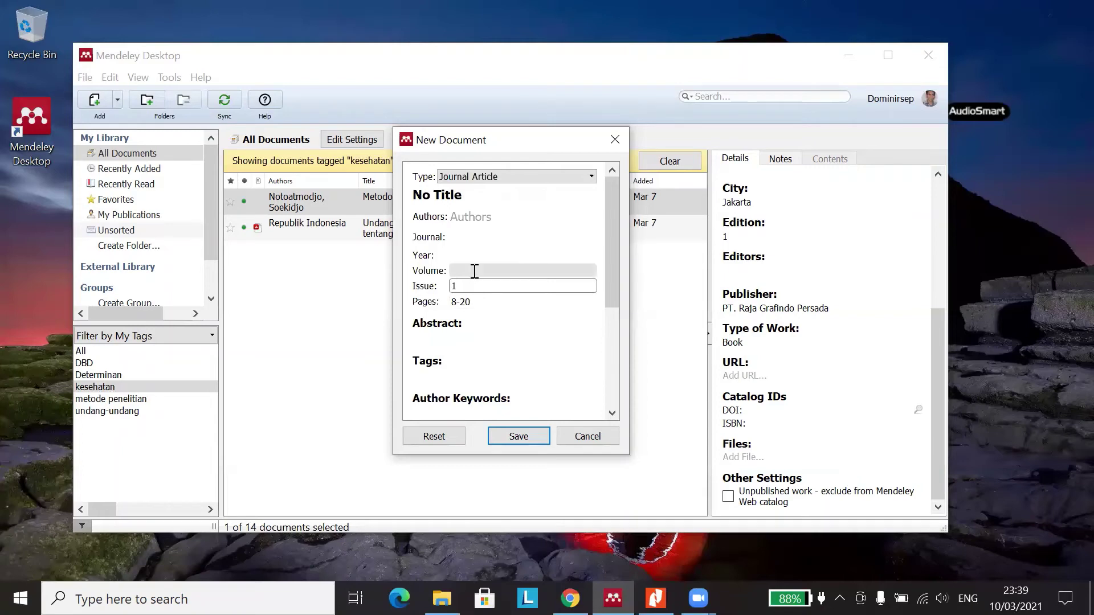
click(501, 300)
drag(471, 273, 408, 279)
key(BackSpace)
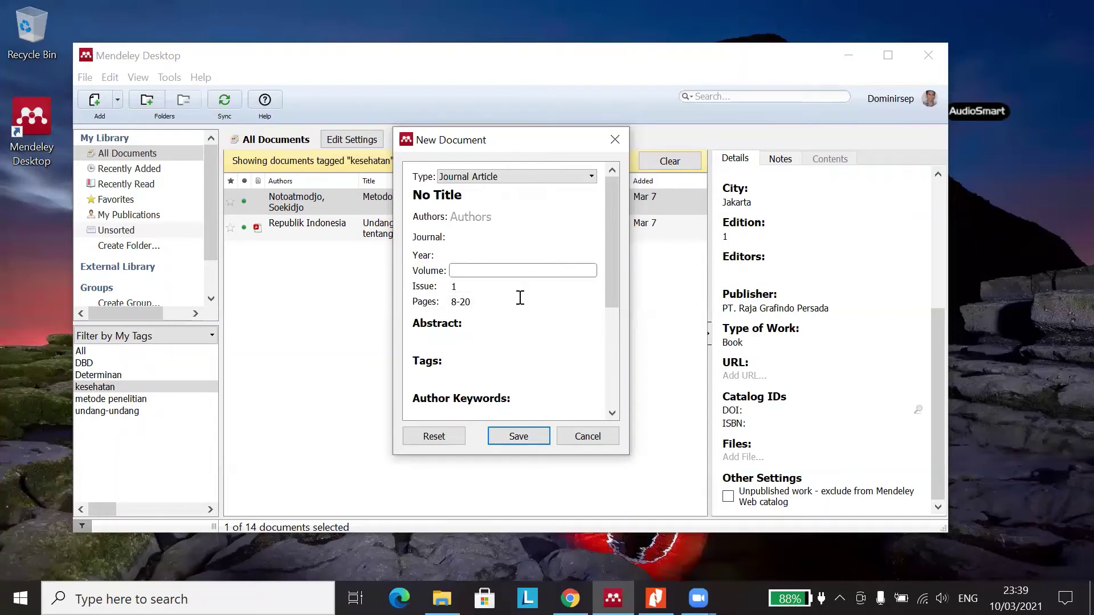
- Delete Issue 1 and the page range 8-20, ending in the Abstract field
key(Tab)
key(BackSpace)
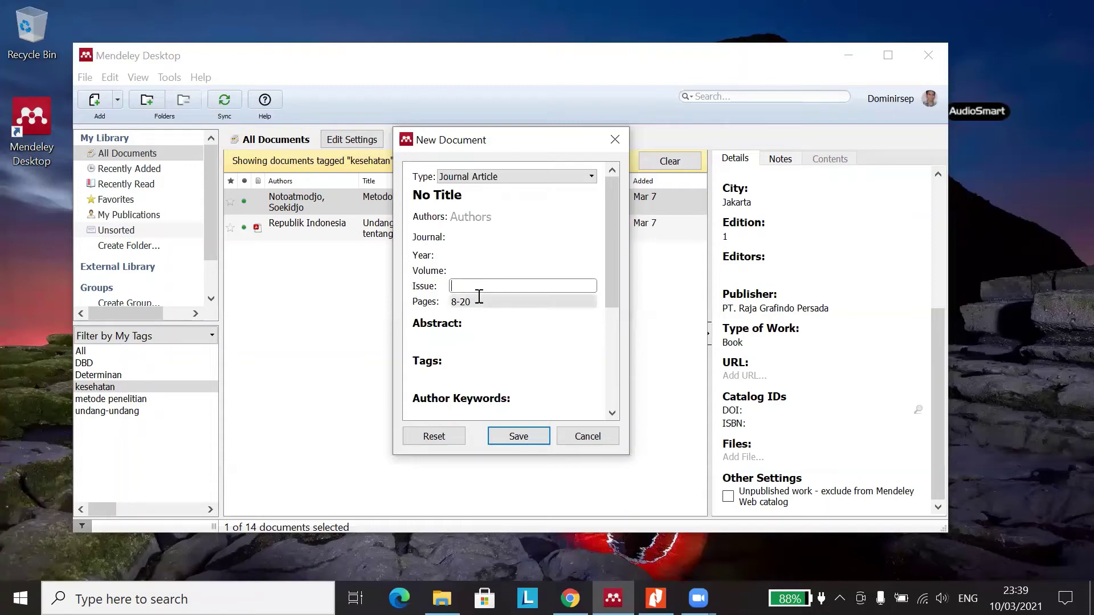
key(Tab)
key(BackSpace)
key(Tab)
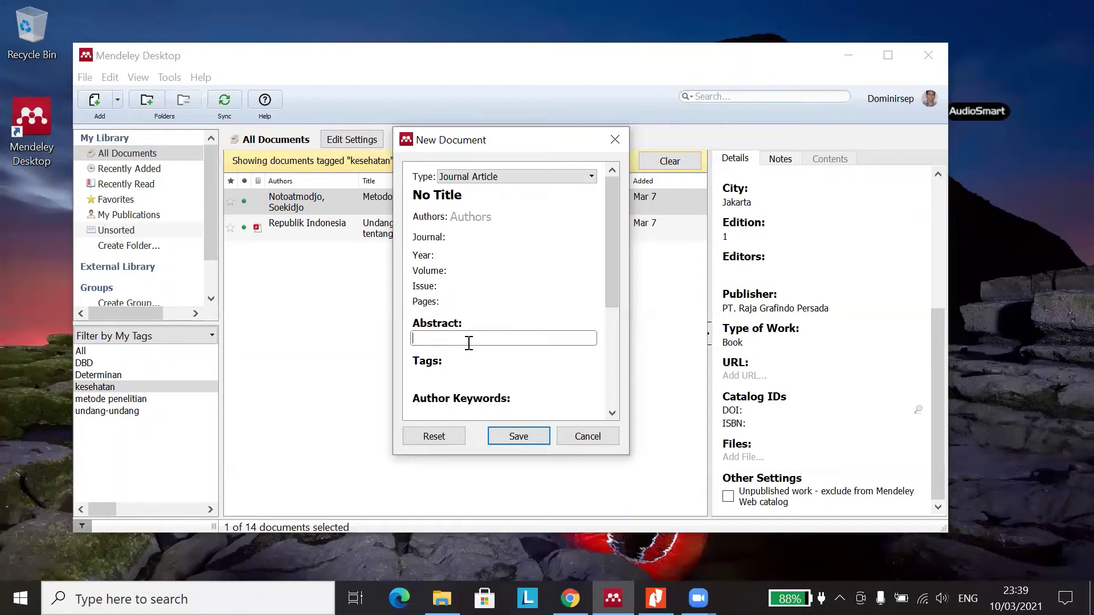
right_click(437, 337)
click(421, 342)
scroll(449, 353, down, 1)
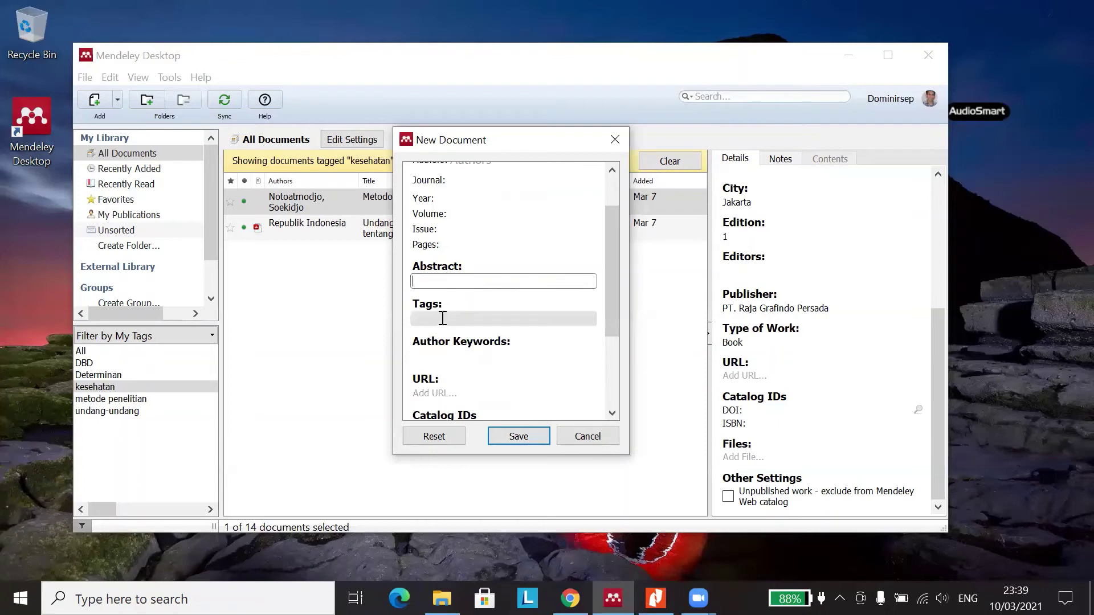
click(444, 319)
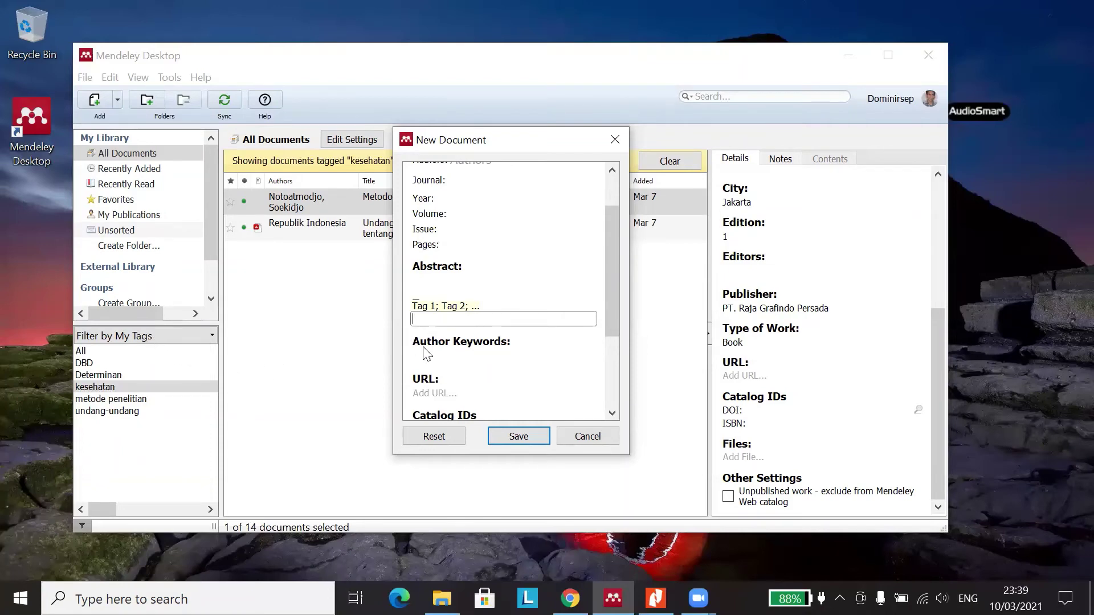
click(478, 359)
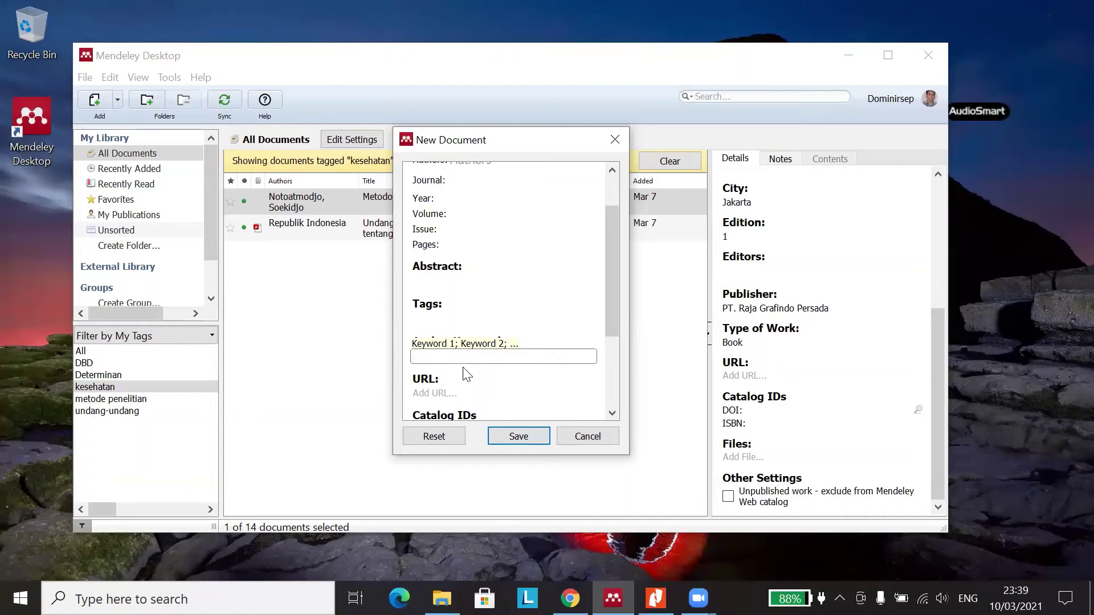
scroll(518, 358, down, 2)
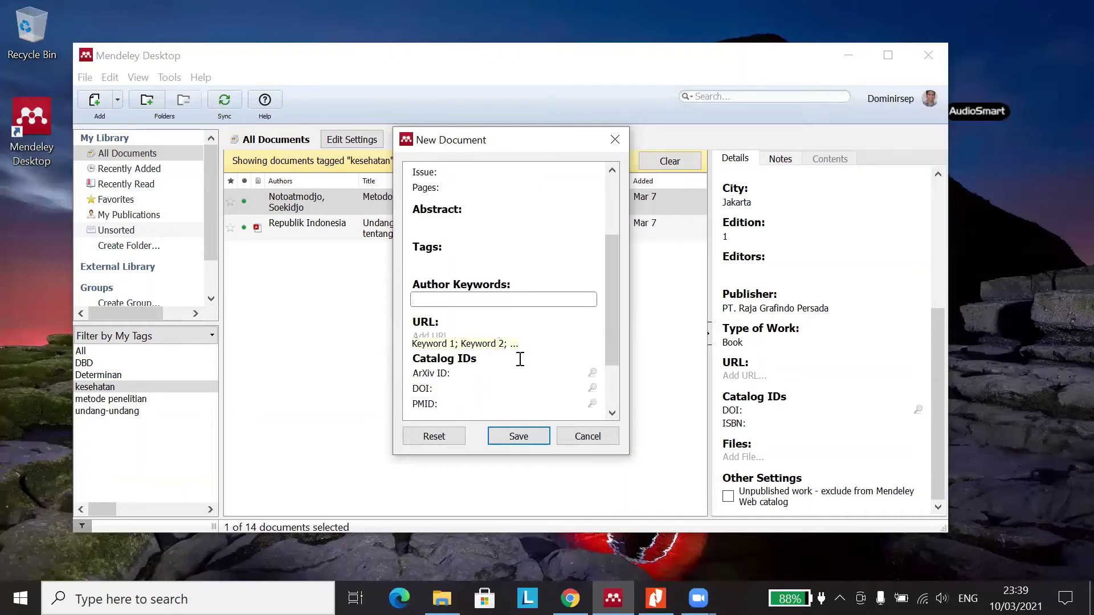
scroll(619, 312, down, 1)
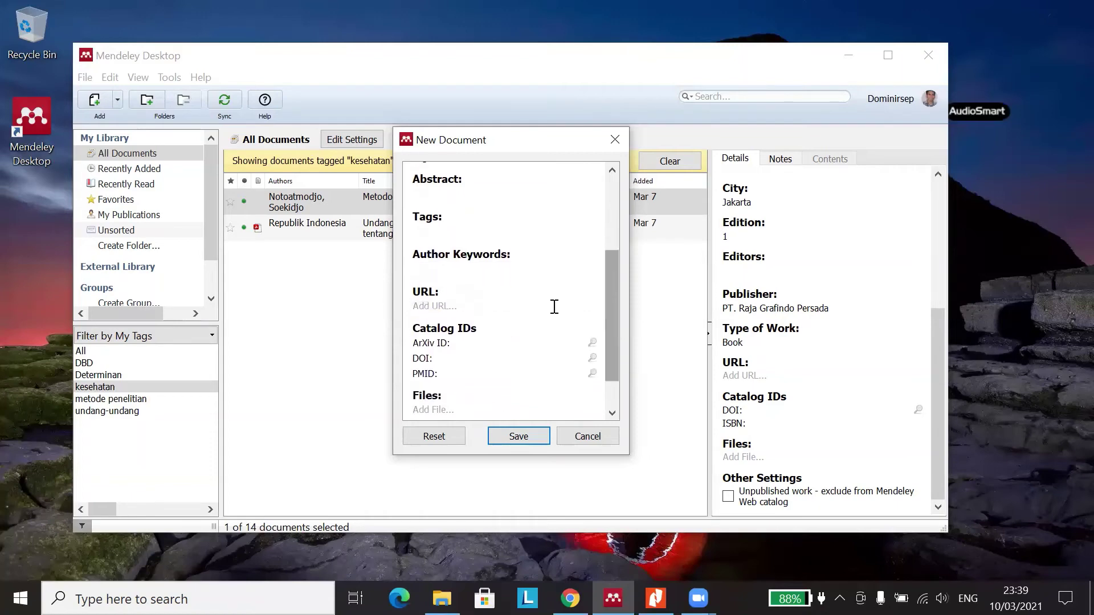
click(438, 306)
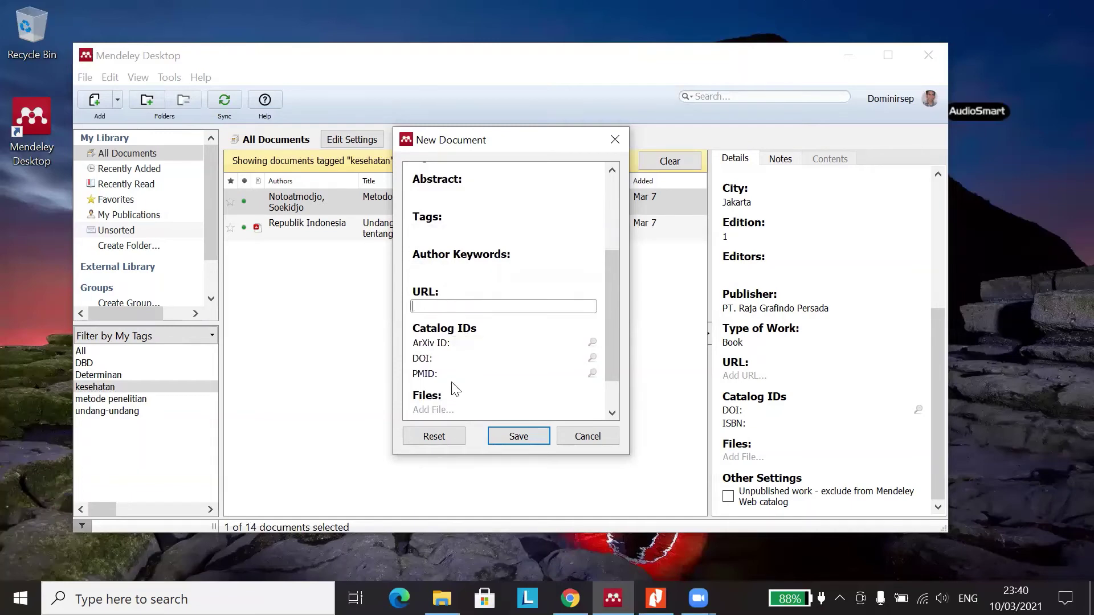
scroll(450, 377, down, 2)
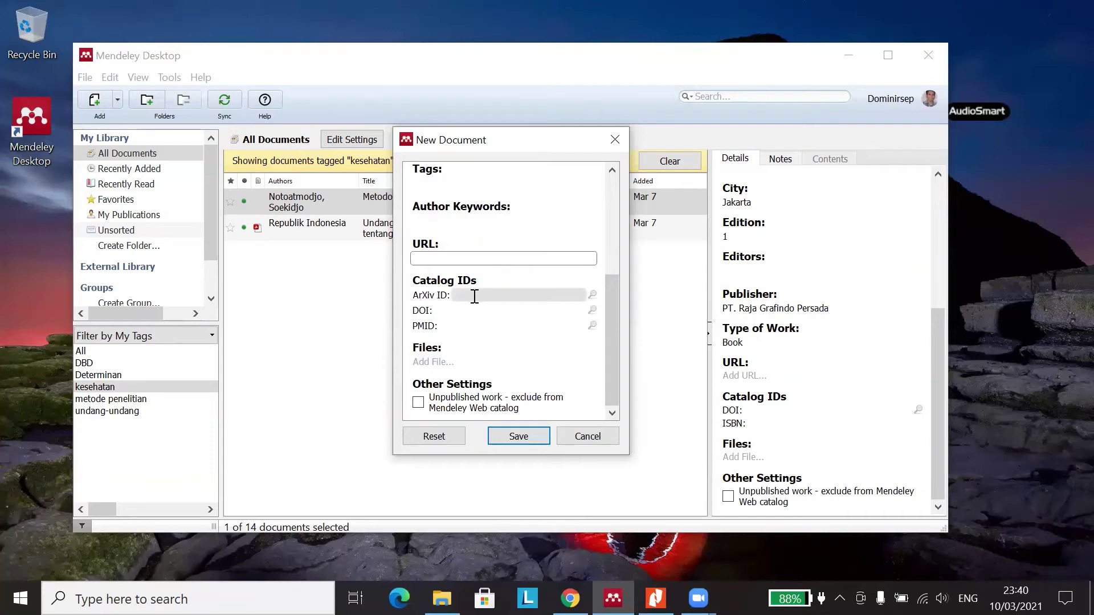
click(475, 294)
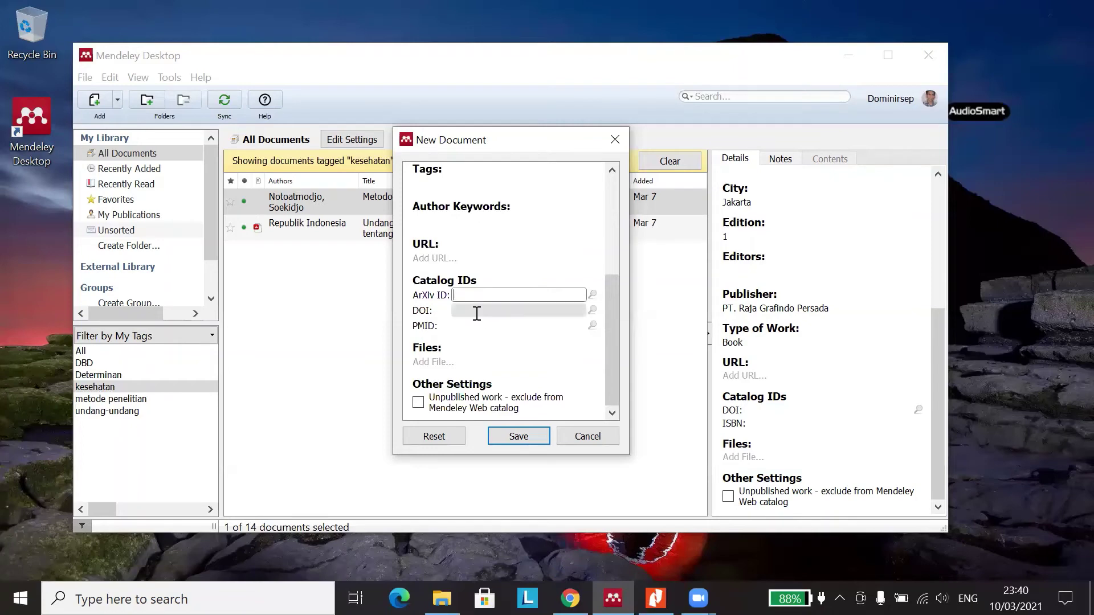
click(476, 313)
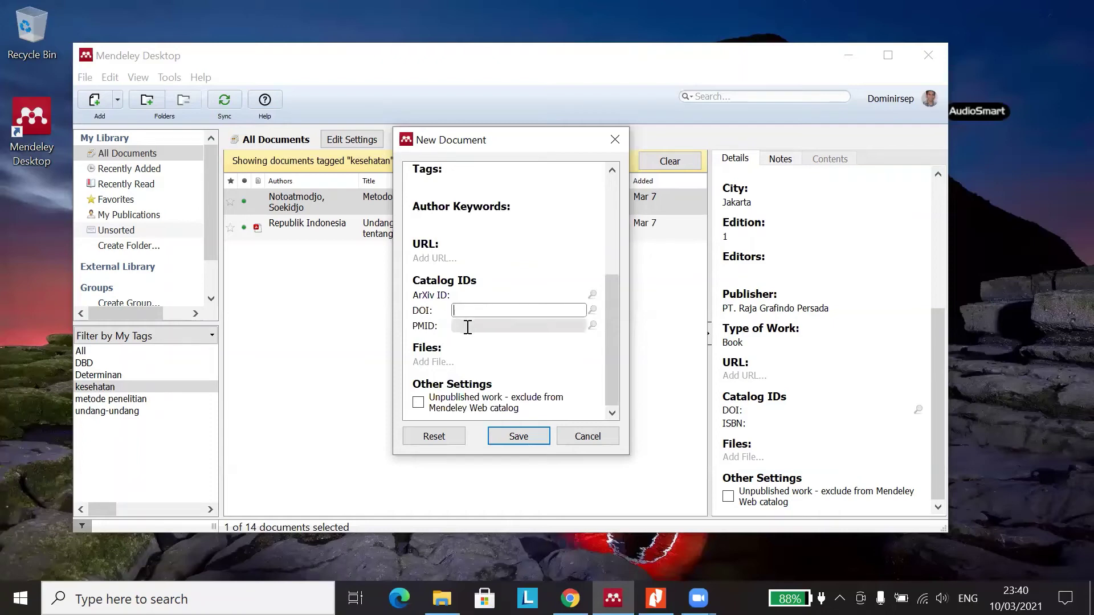
click(468, 327)
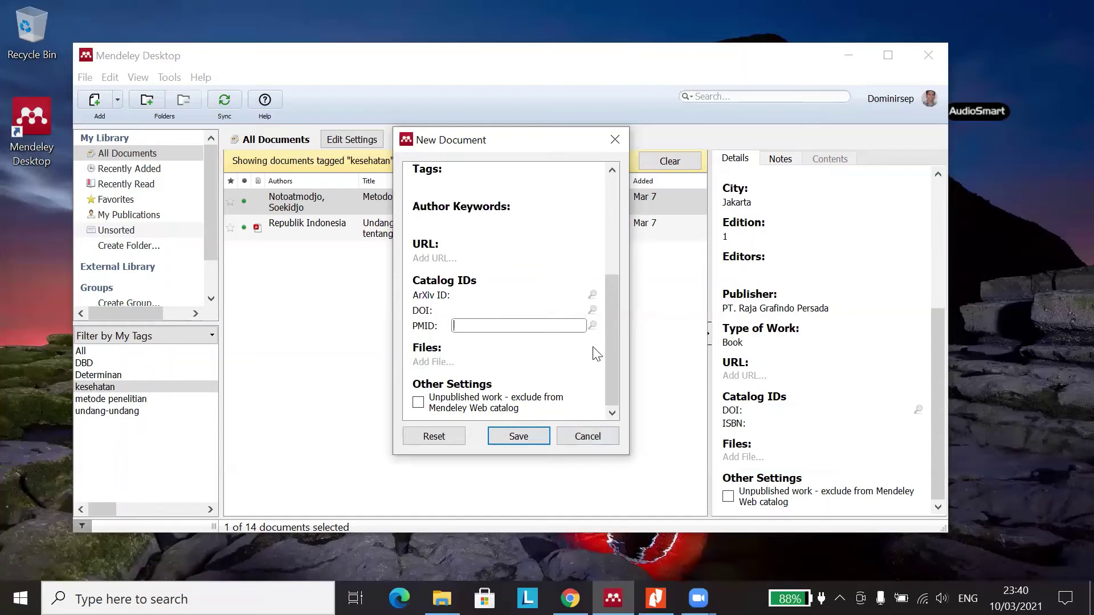
scroll(545, 238, up, 5)
- Change the reference type to Magazine Article and scroll through its fields
click(559, 178)
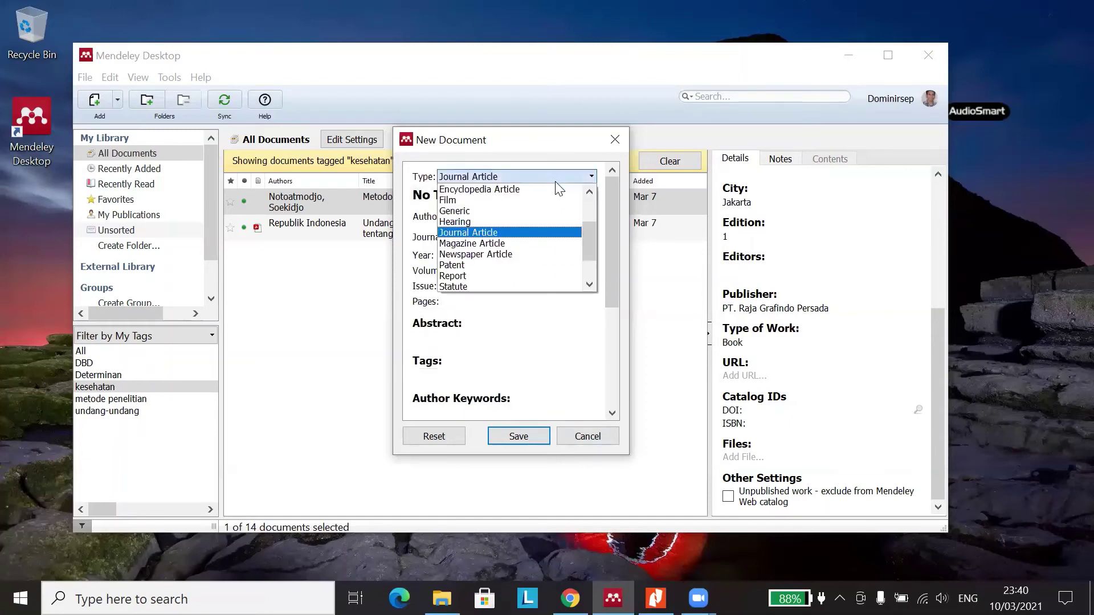
click(523, 181)
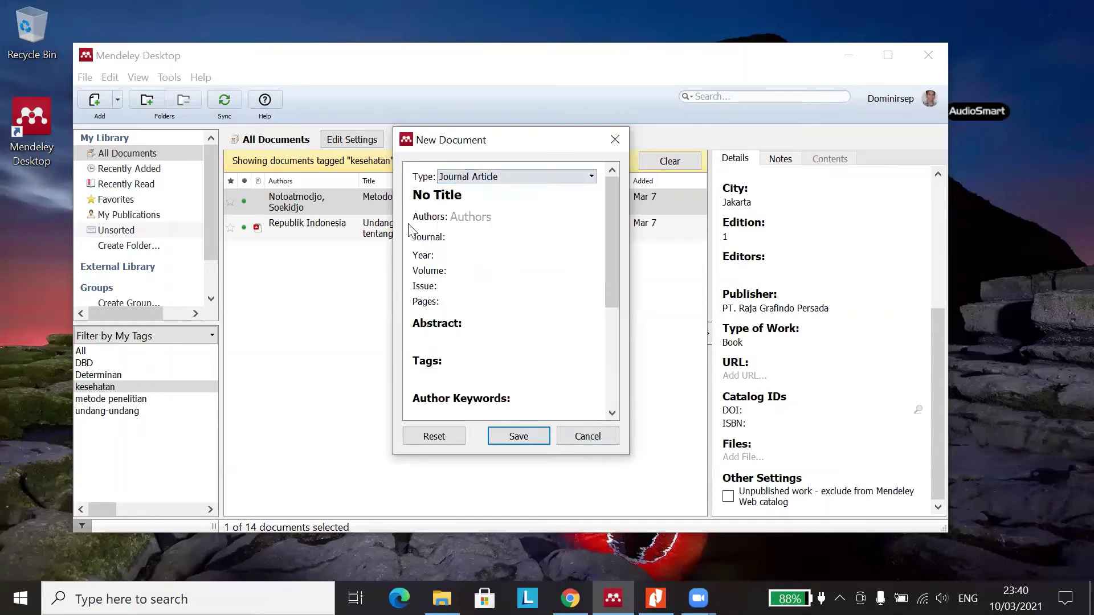
click(510, 181)
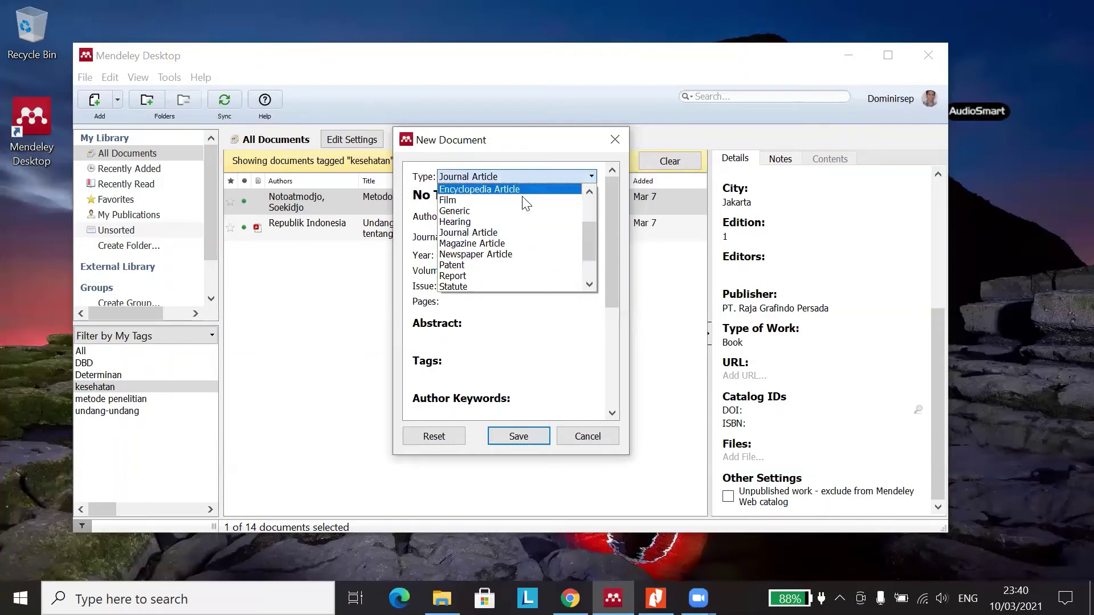
click(506, 245)
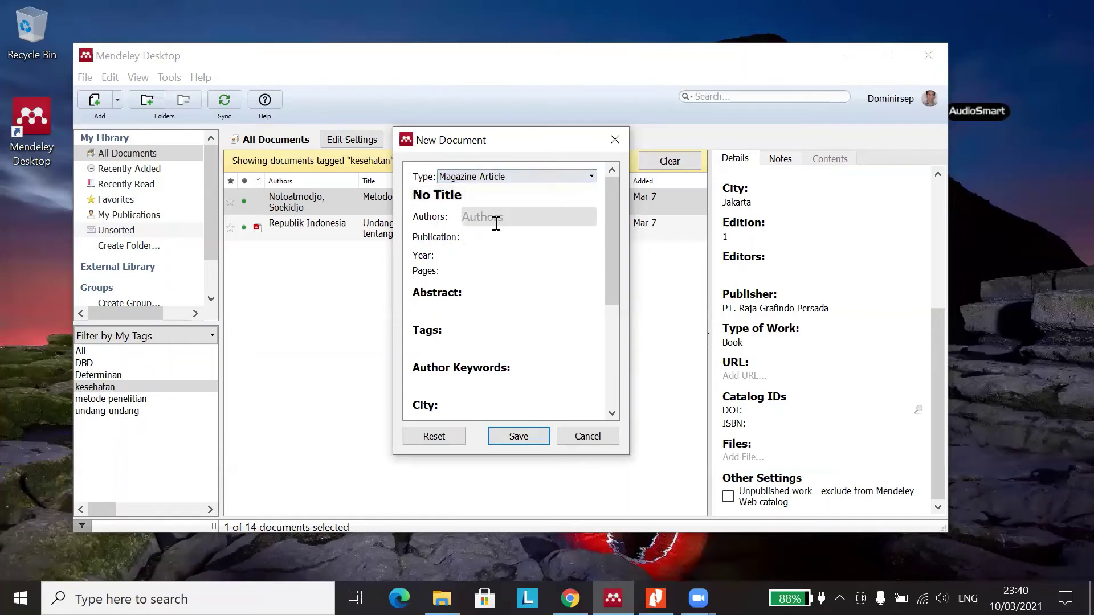
scroll(489, 217, down, 2)
scroll(489, 216, down, 5)
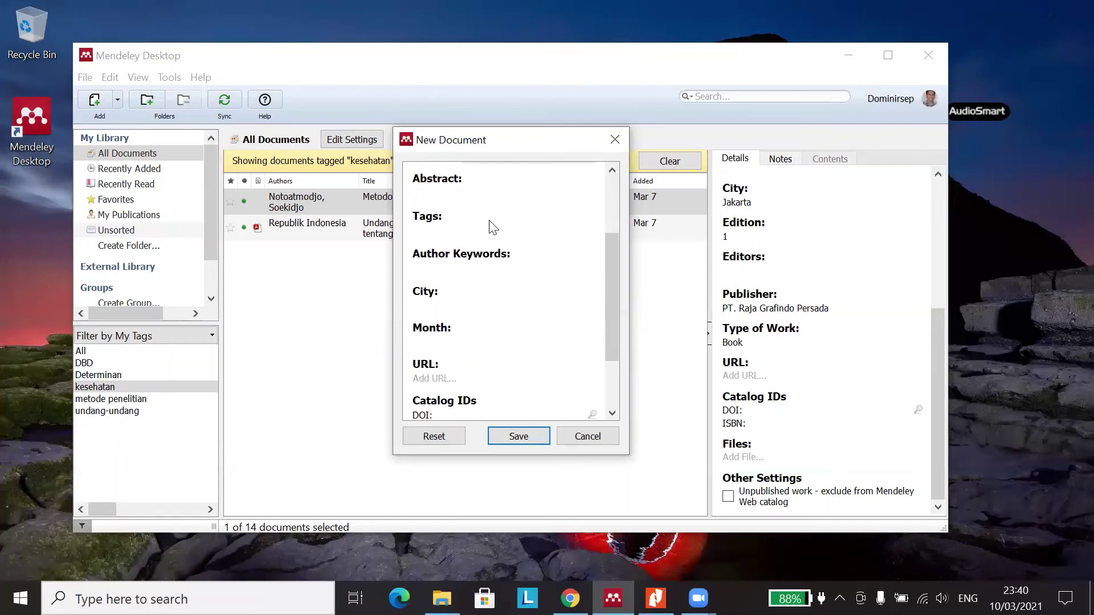
scroll(496, 321, up, 7)
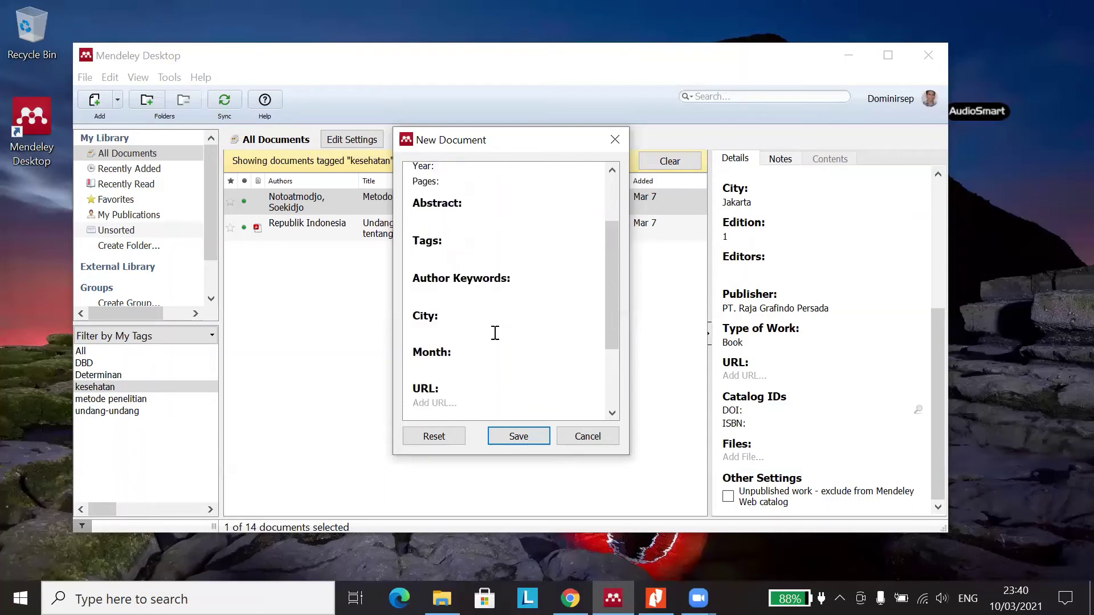
- Switch the reference type to Newspaper Article
click(512, 176)
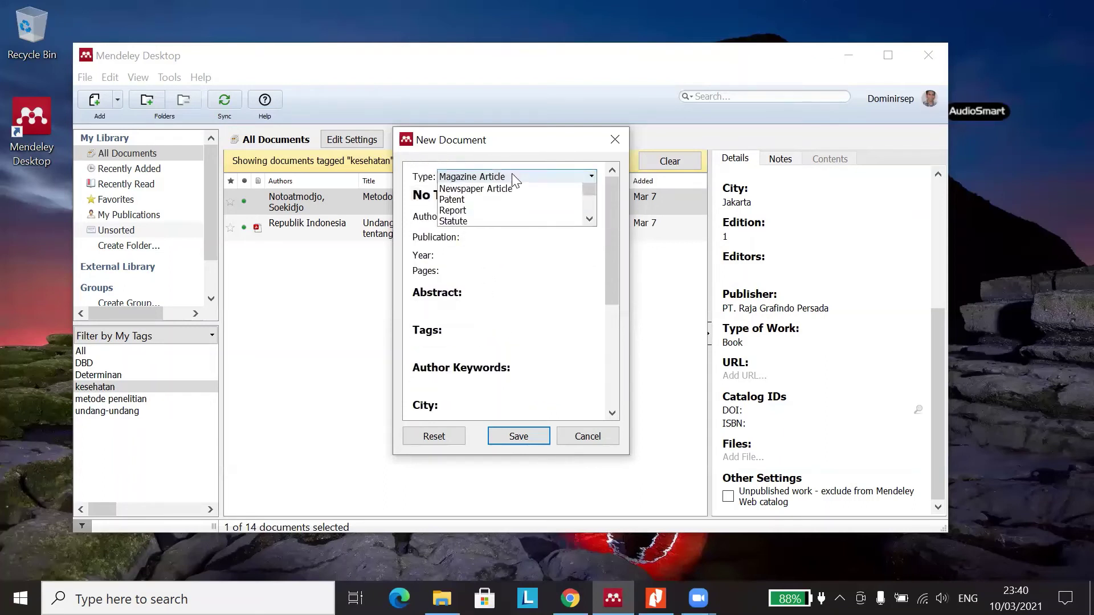
click(511, 249)
scroll(510, 238, down, 8)
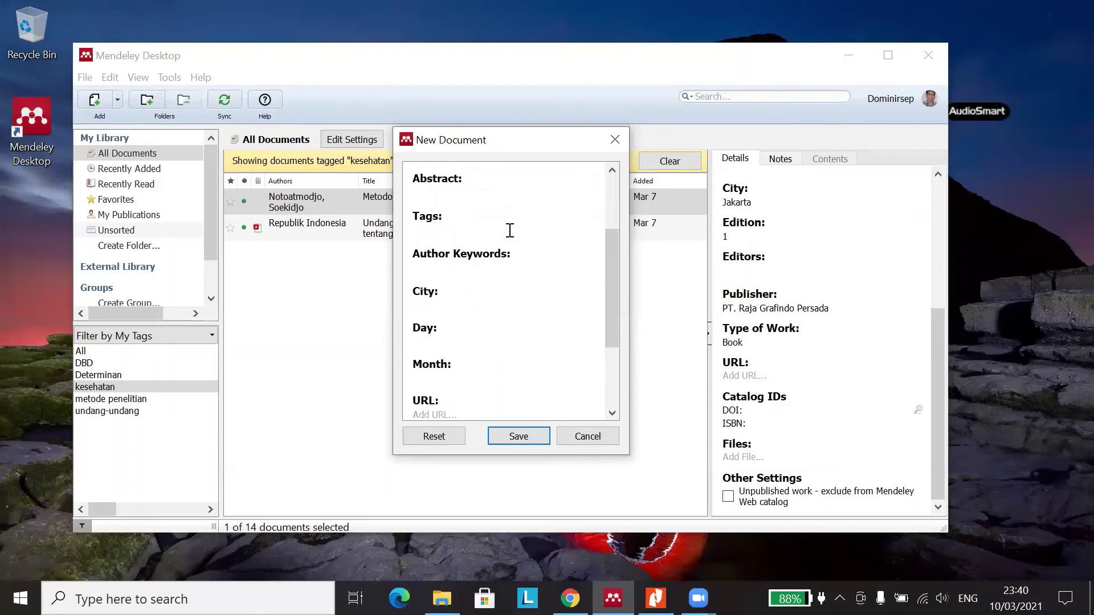
scroll(501, 291, up, 2)
scroll(502, 291, up, 6)
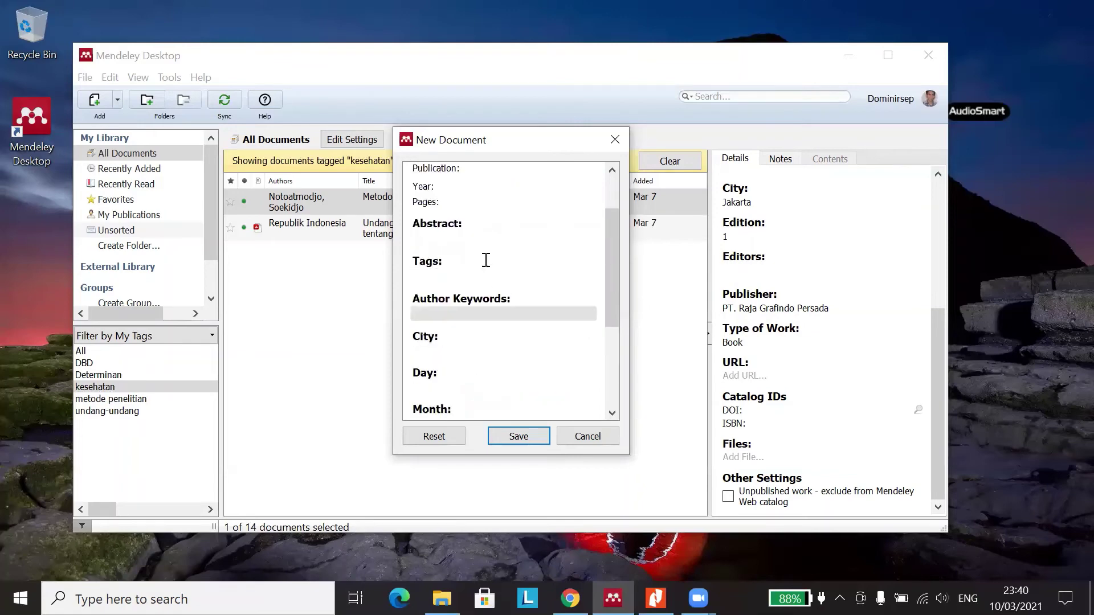
- Switch back to Magazine Article and inspect its City and Month fields
click(516, 177)
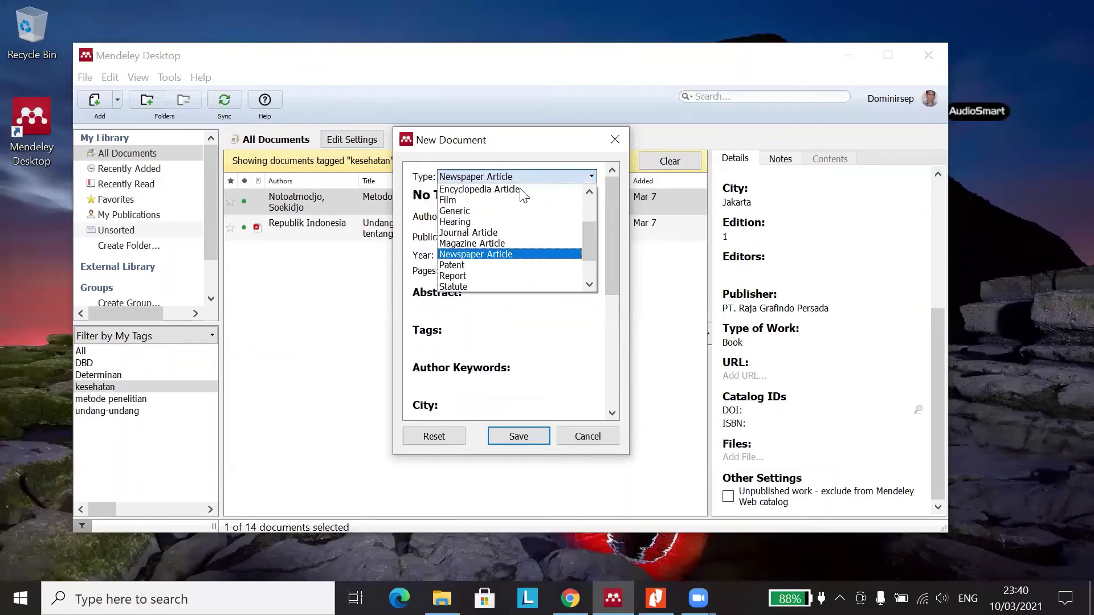
click(501, 243)
scroll(474, 291, down, 2)
scroll(473, 292, down, 4)
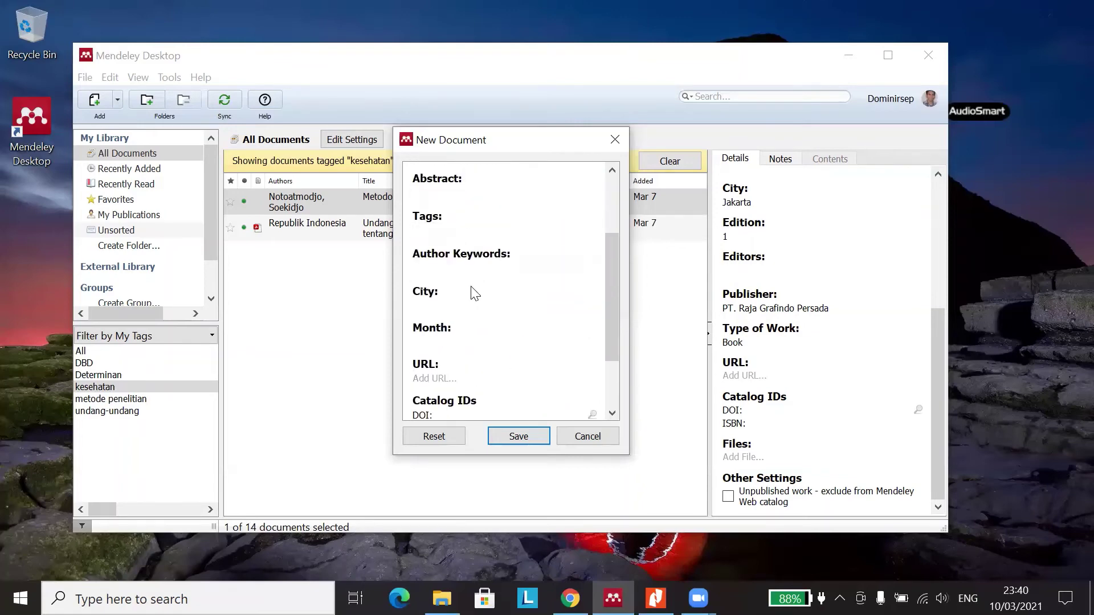
click(469, 249)
click(471, 286)
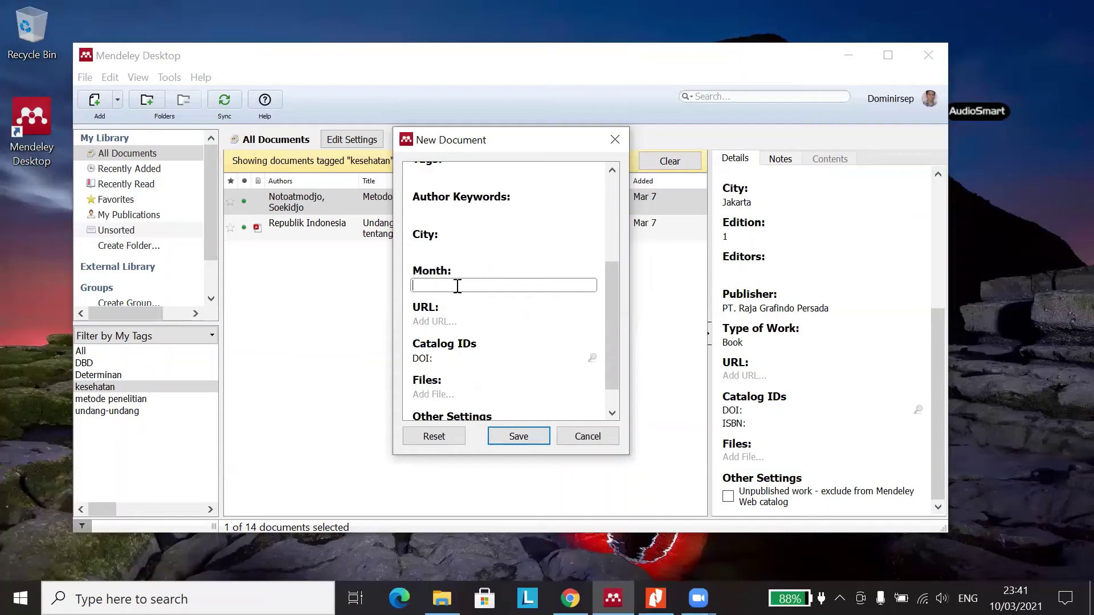
scroll(453, 291, up, 2)
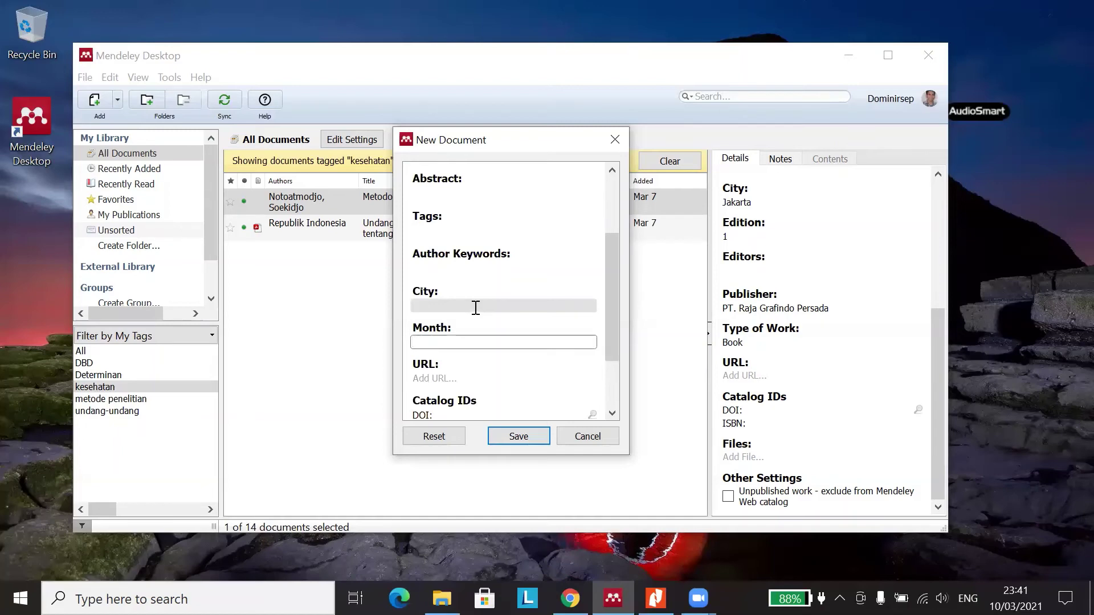
scroll(477, 313, down, 3)
scroll(479, 302, up, 6)
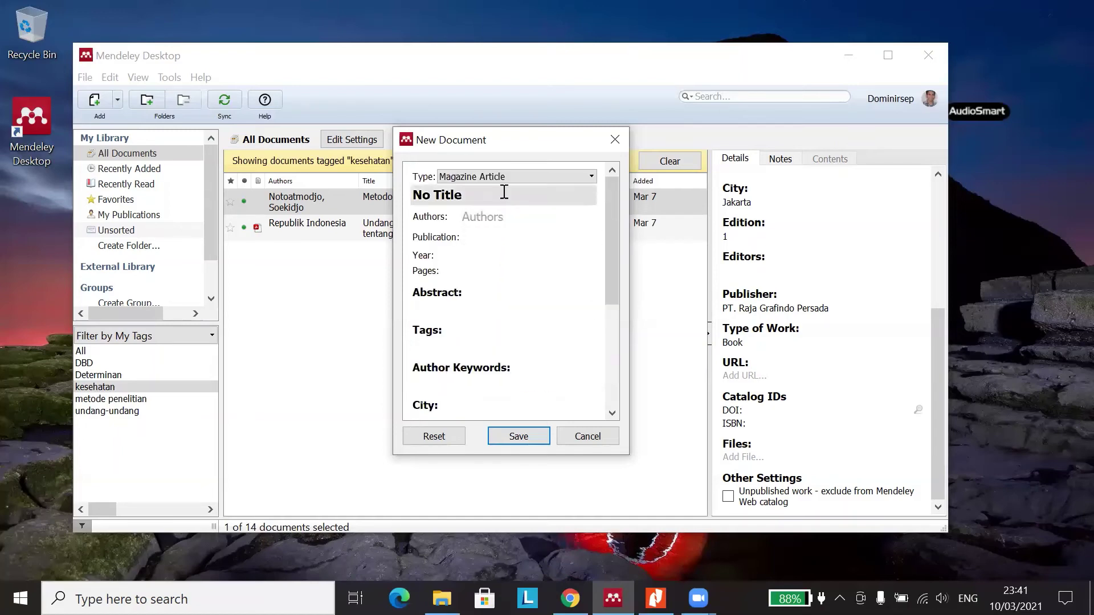
- Set the reference type to Newspaper Article and inspect its Day field
click(504, 177)
click(479, 252)
scroll(470, 276, down, 2)
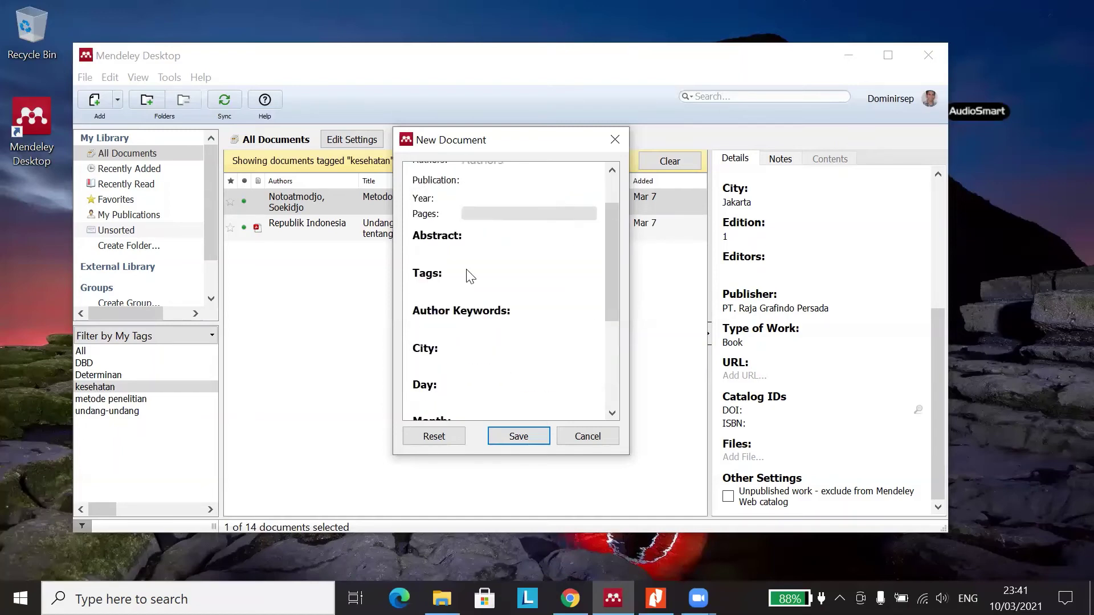
scroll(481, 293, down, 4)
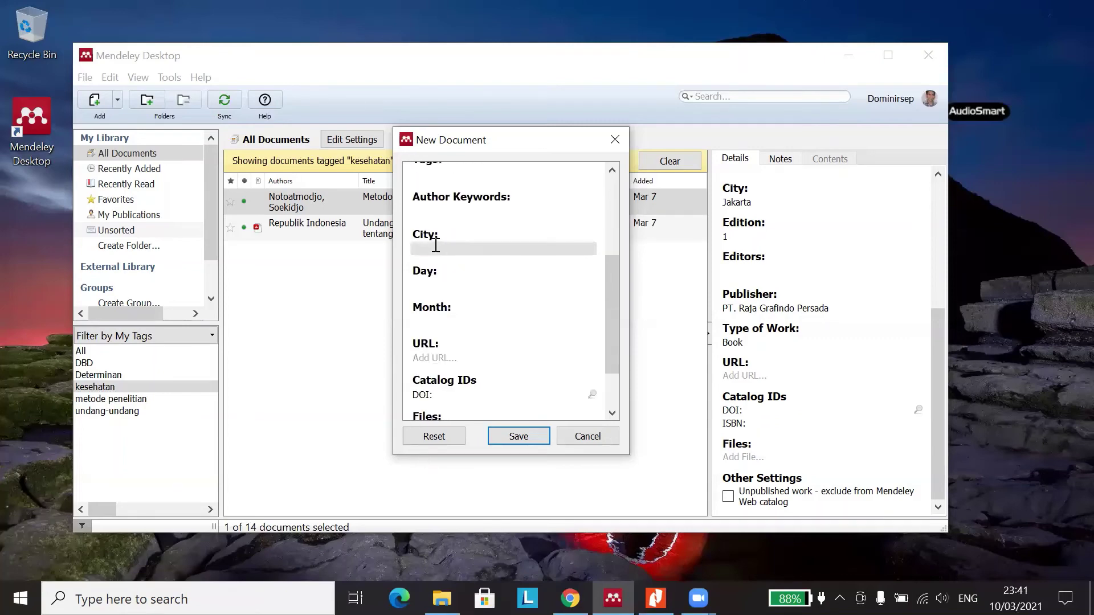
click(456, 287)
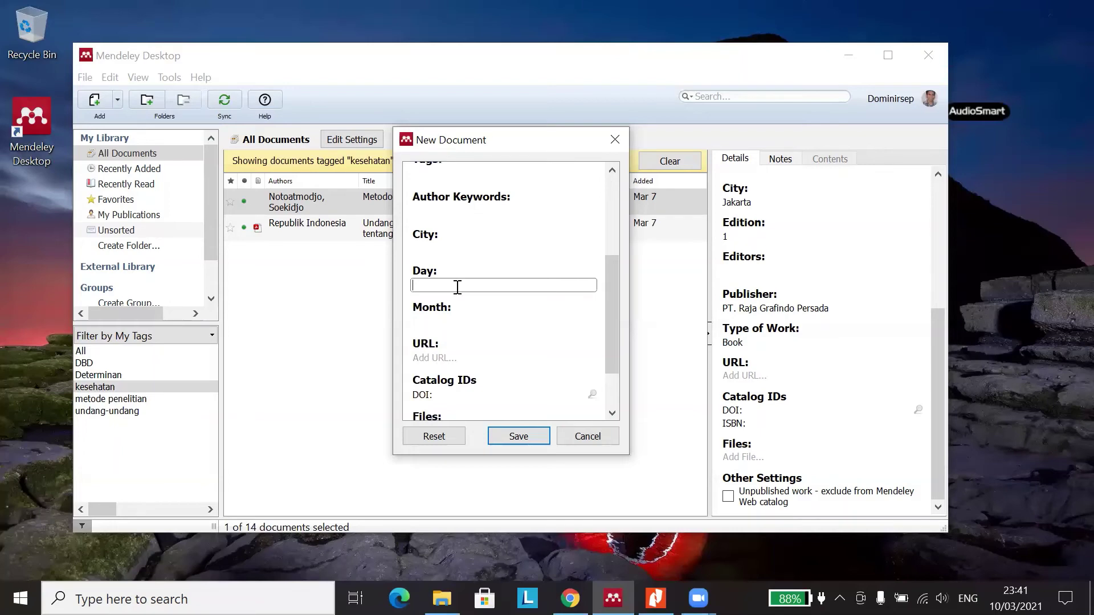
- Review the Newspaper Article's Day, Month and URL fields
scroll(466, 306, up, 4)
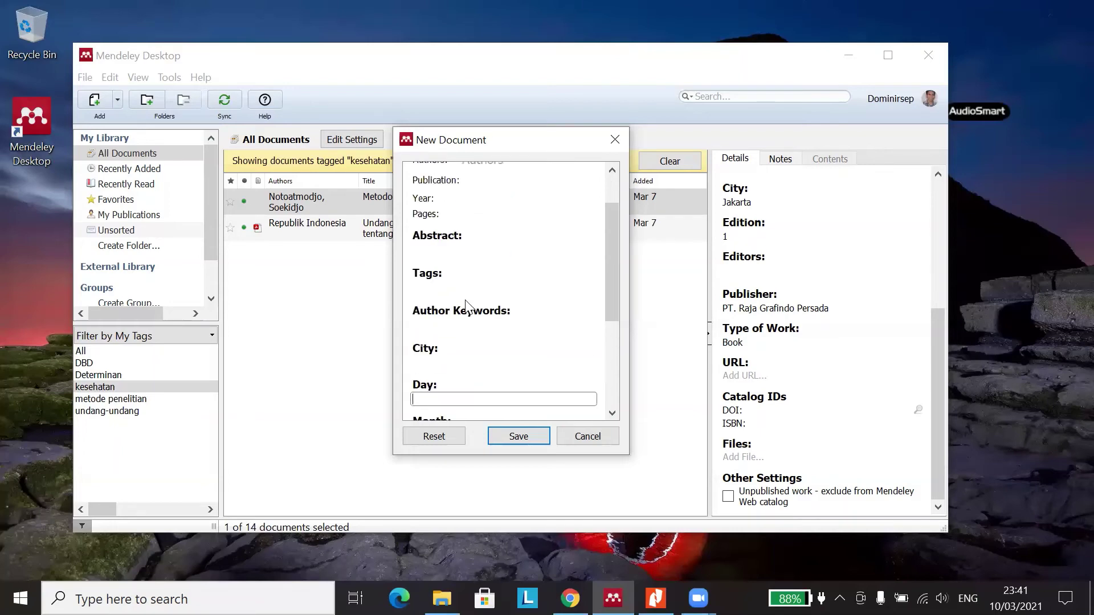
scroll(463, 220, up, 2)
scroll(471, 237, down, 2)
scroll(478, 236, up, 2)
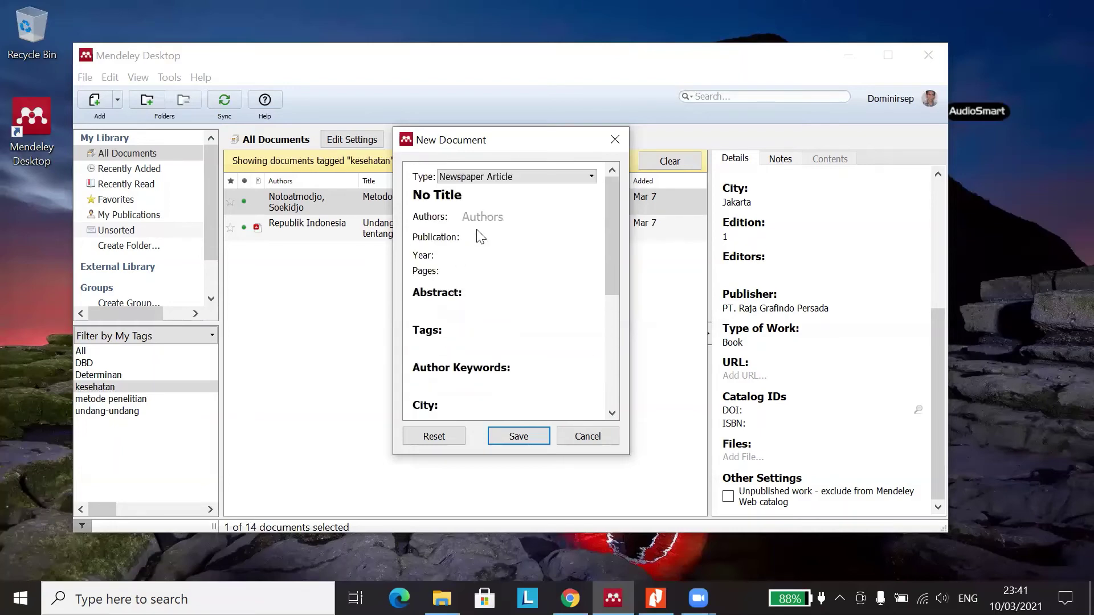
scroll(480, 236, down, 6)
scroll(455, 253, up, 2)
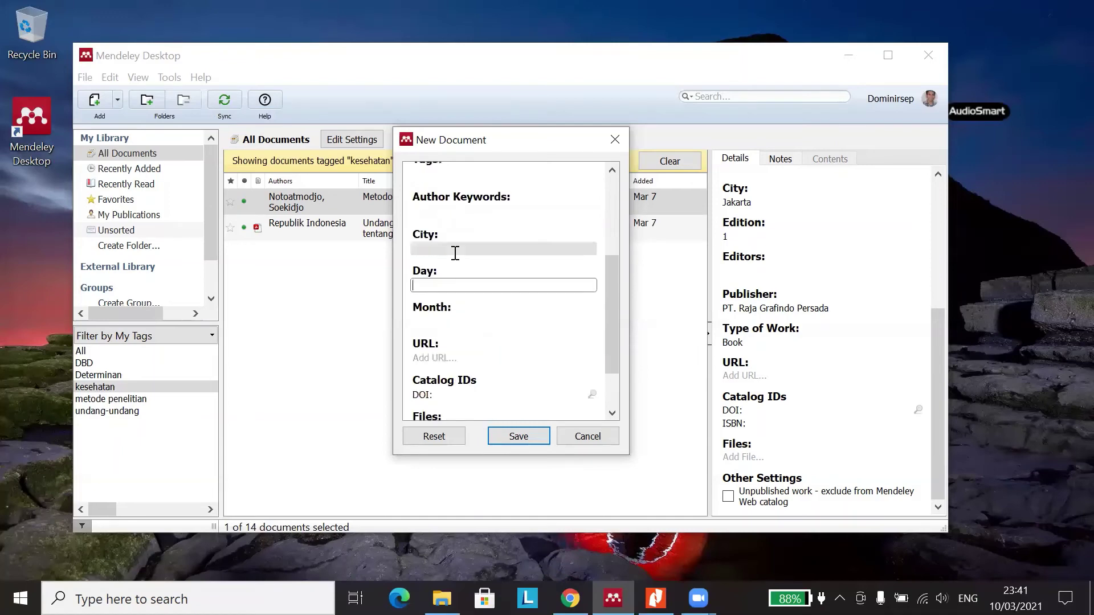
click(458, 283)
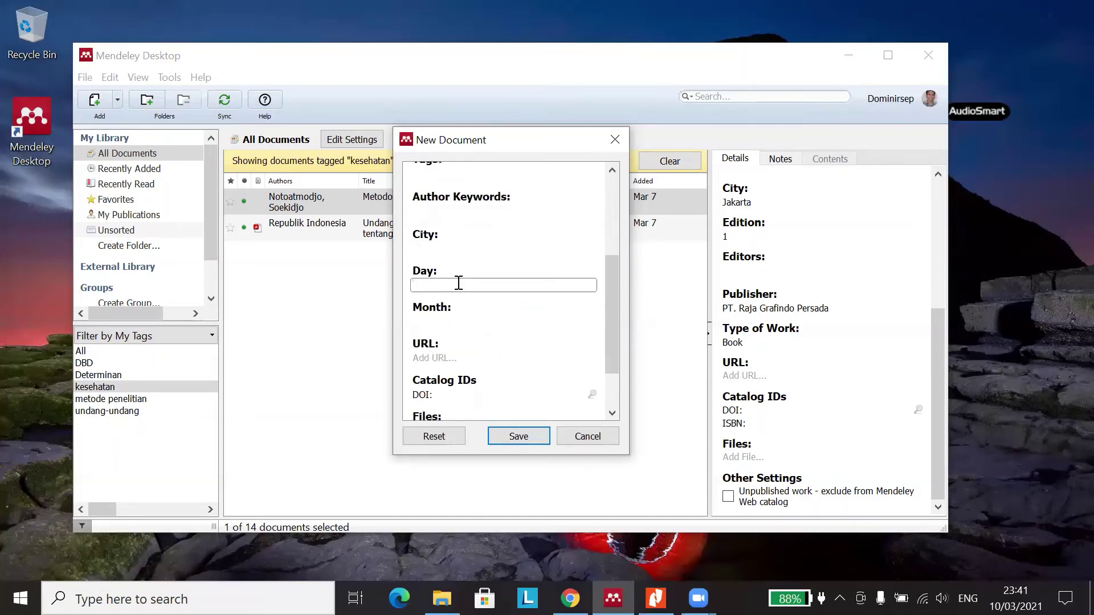
click(471, 321)
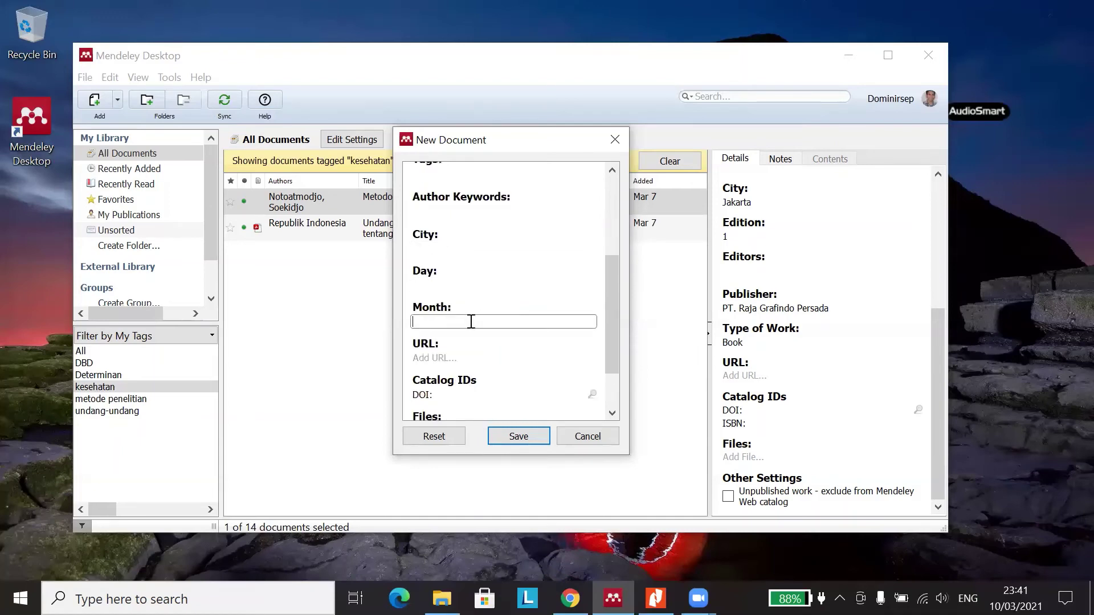
scroll(470, 321, down, 1)
click(458, 300)
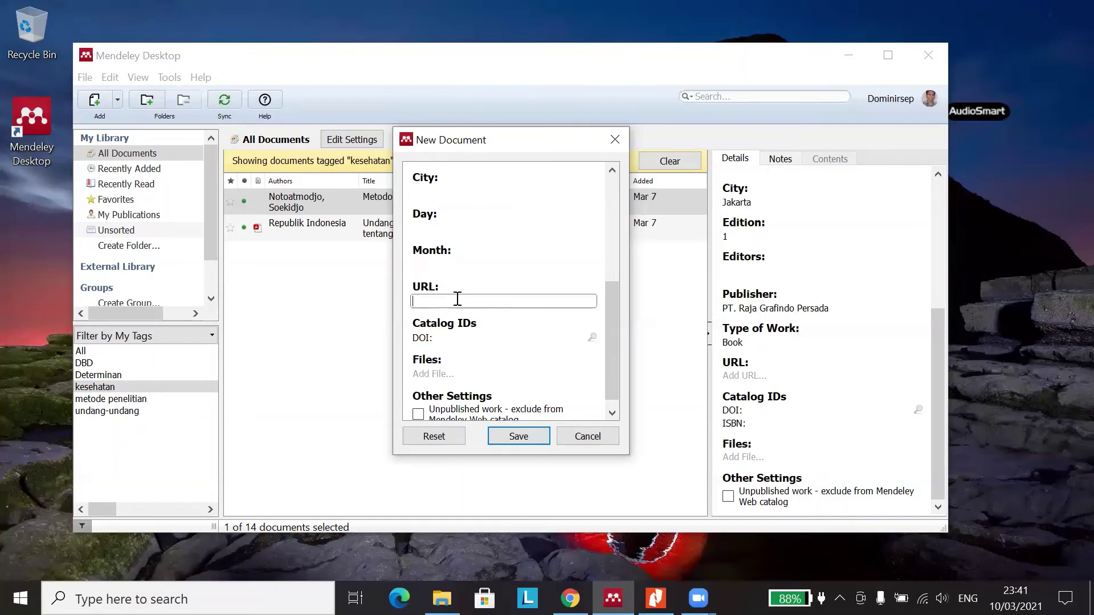
scroll(460, 298, up, 5)
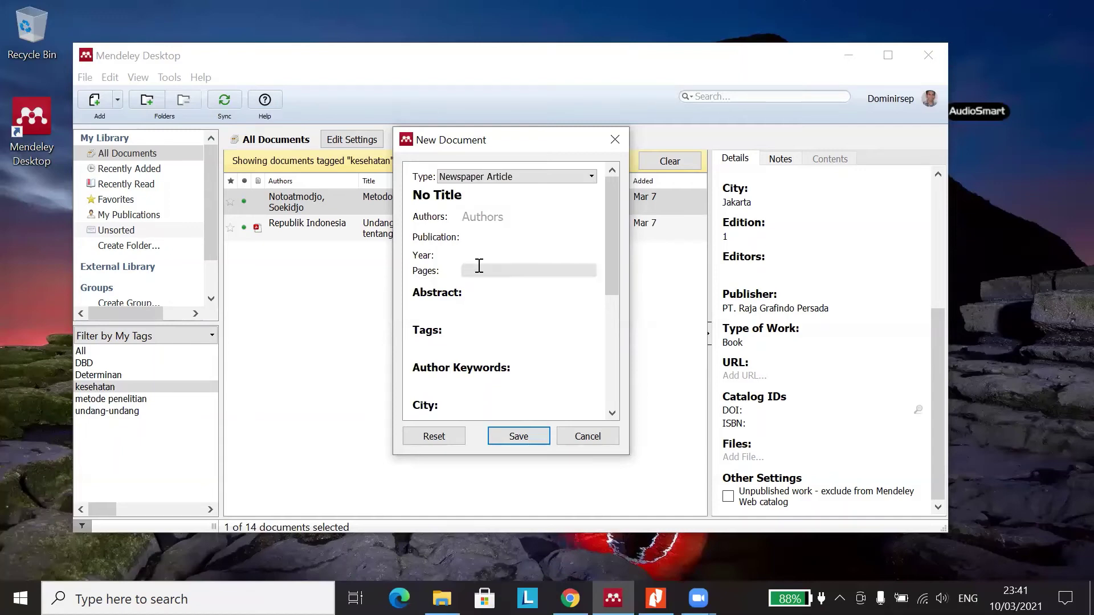
click(575, 178)
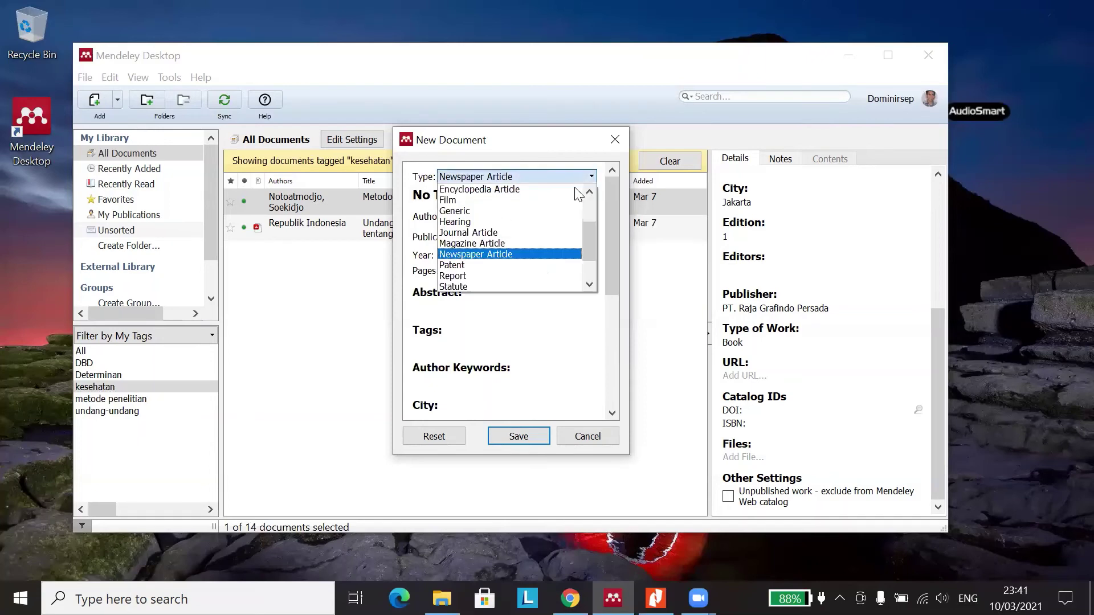
- Set the type to Patent and inspect its Issuer, Number and Institution fields
click(541, 265)
scroll(517, 267, down, 4)
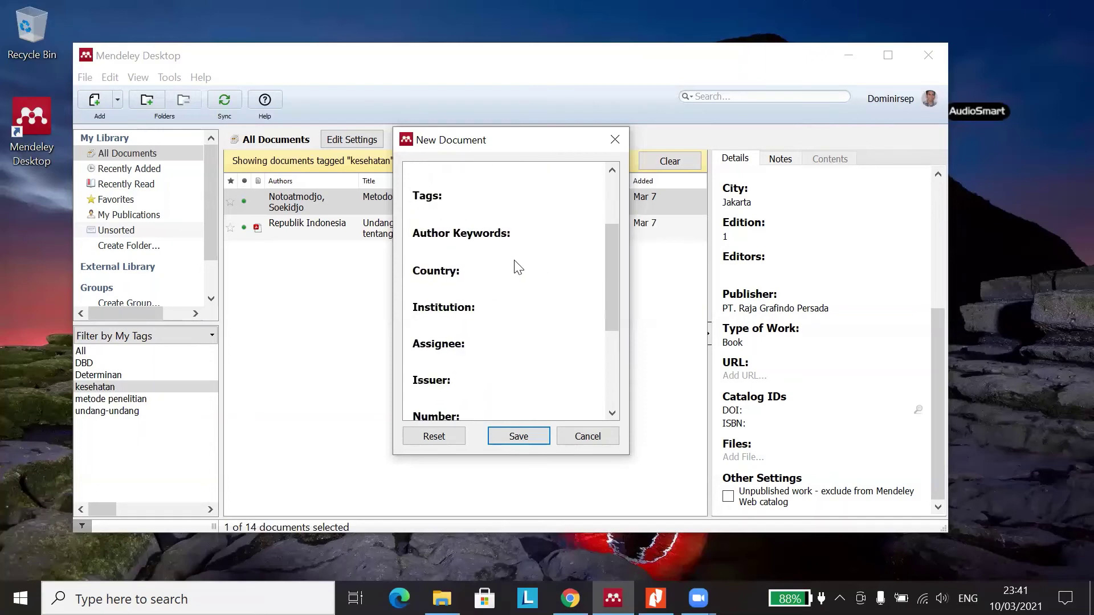
scroll(516, 266, down, 1)
click(461, 337)
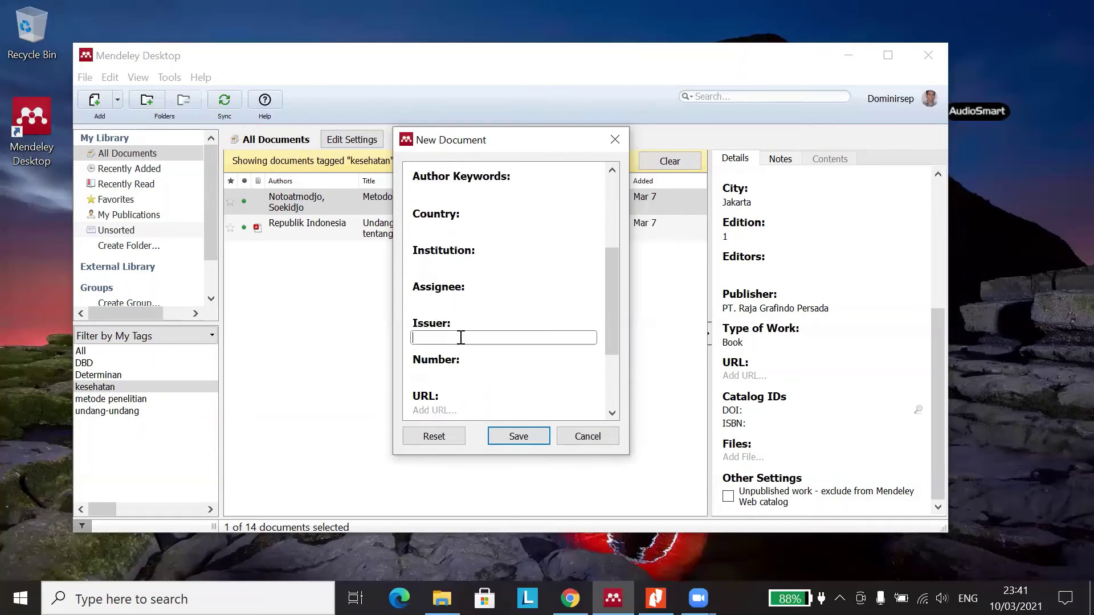
scroll(490, 339, down, 1)
click(469, 318)
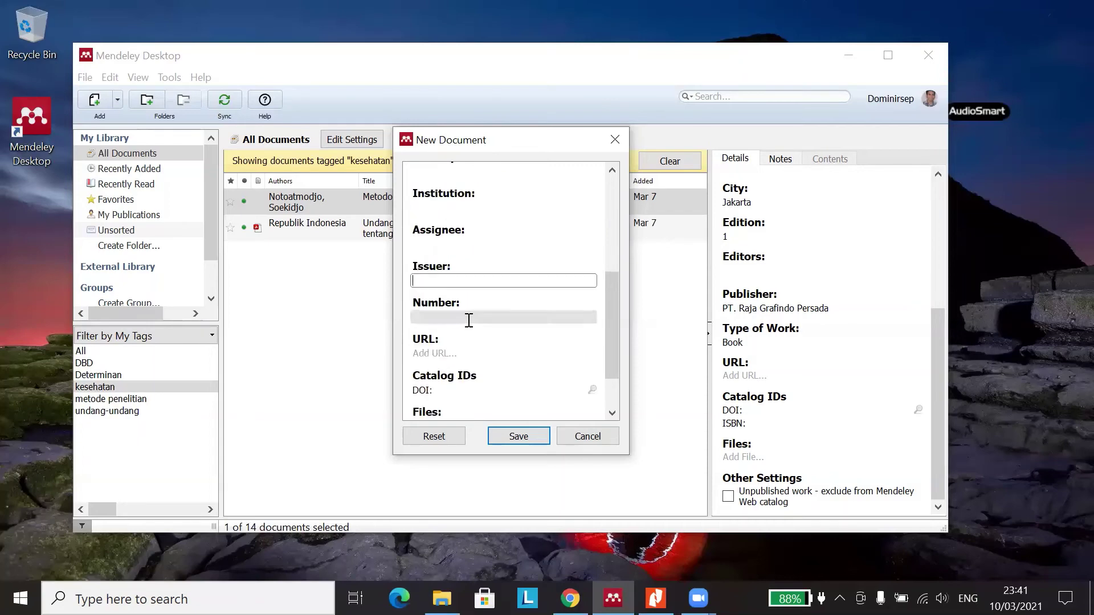
scroll(469, 286, up, 1)
click(471, 264)
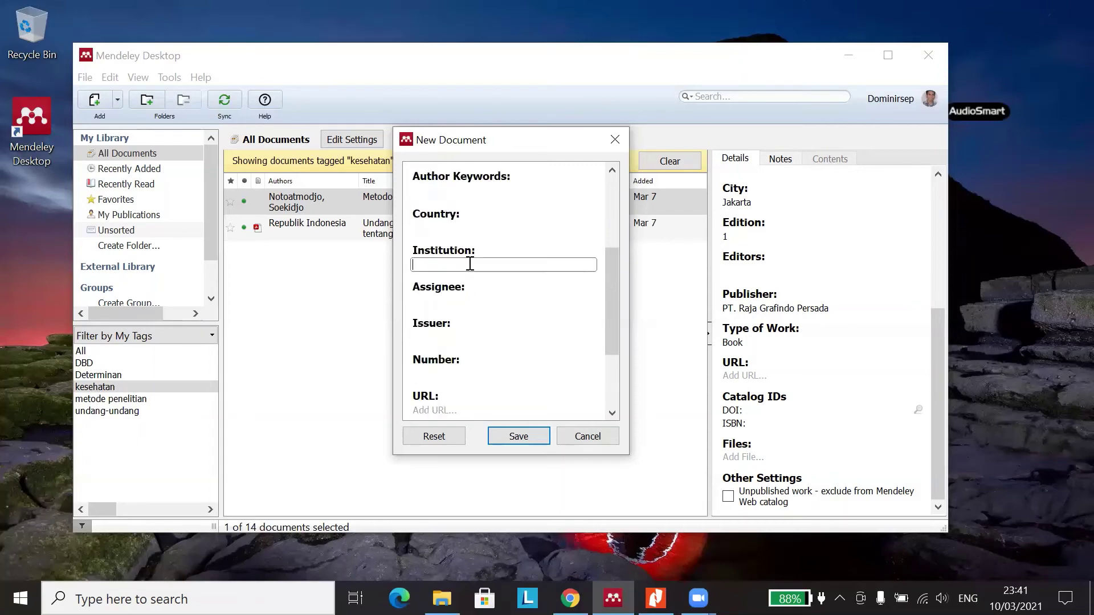
scroll(478, 246, up, 1)
scroll(513, 200, up, 1)
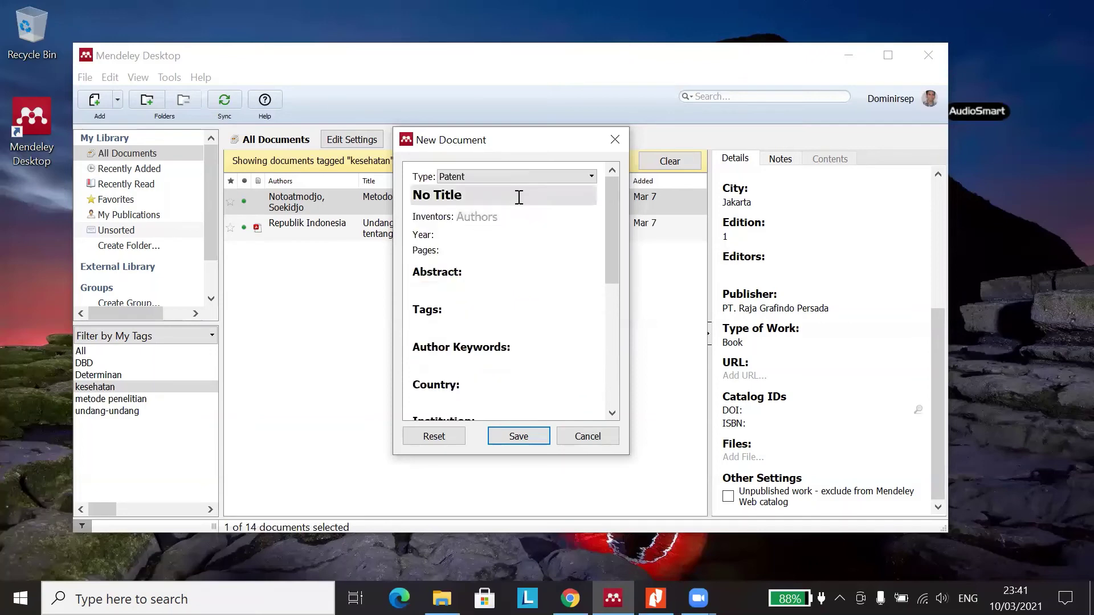
- Change the type to Report and inspect its Title, Authors and Institution fields
click(535, 178)
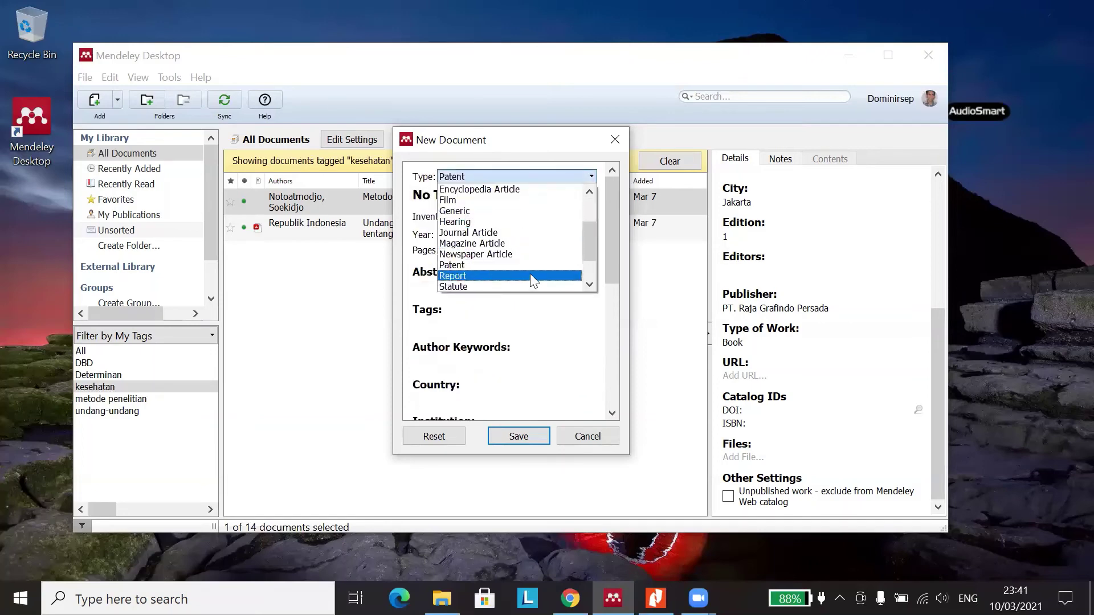
click(530, 276)
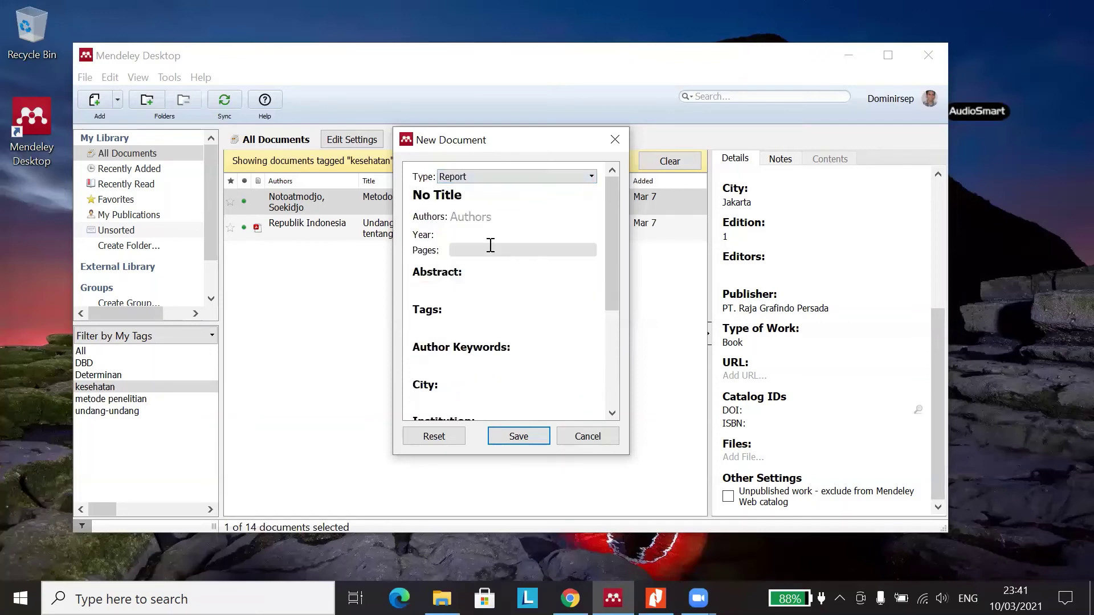
click(494, 195)
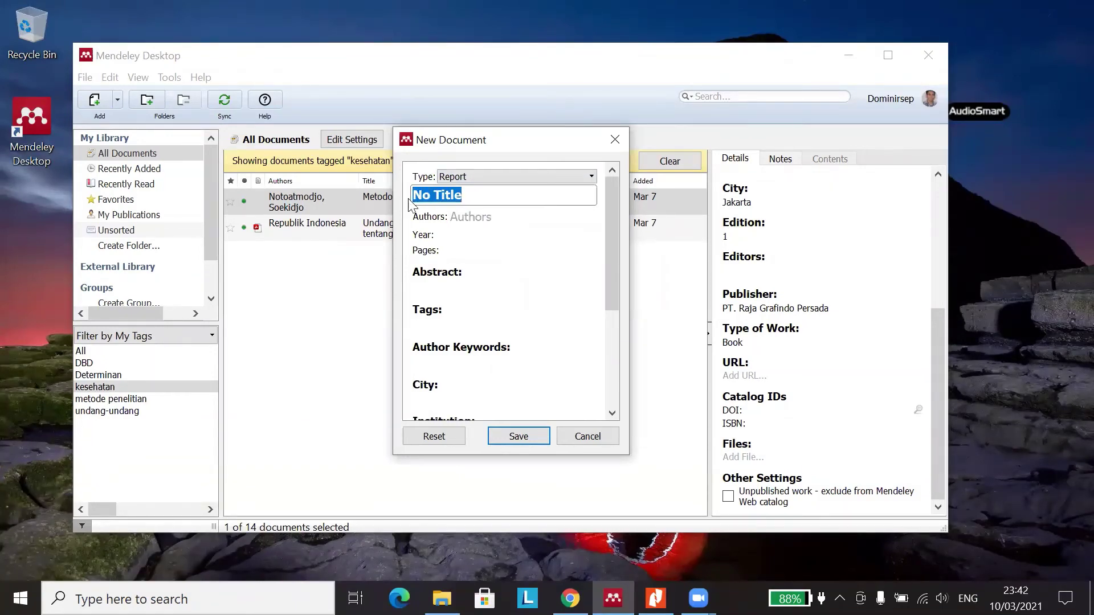
click(503, 217)
scroll(496, 271, down, 2)
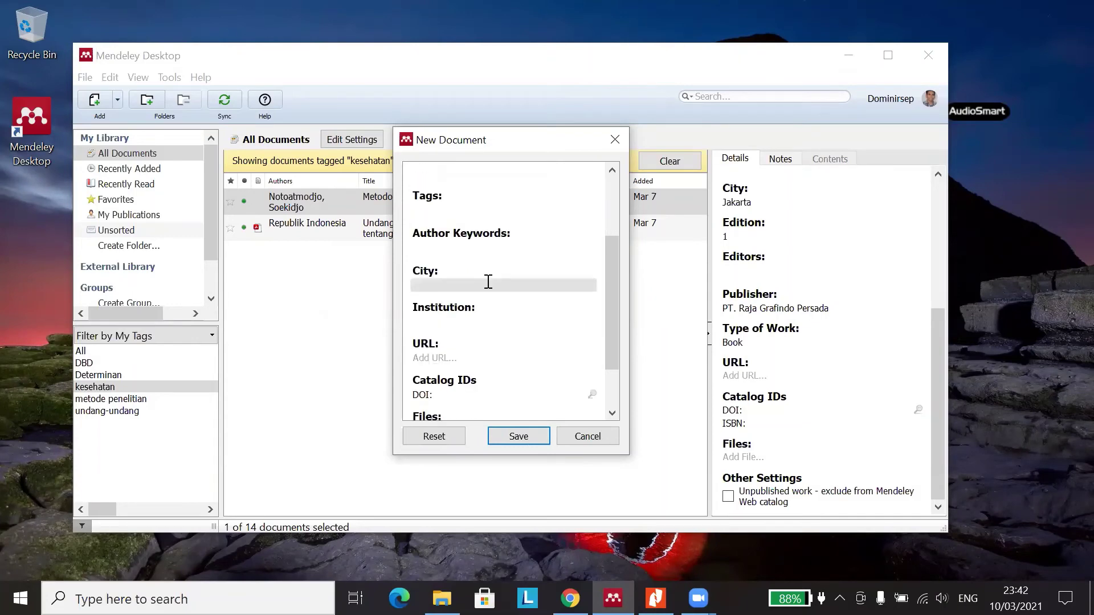
click(477, 320)
scroll(499, 252, up, 2)
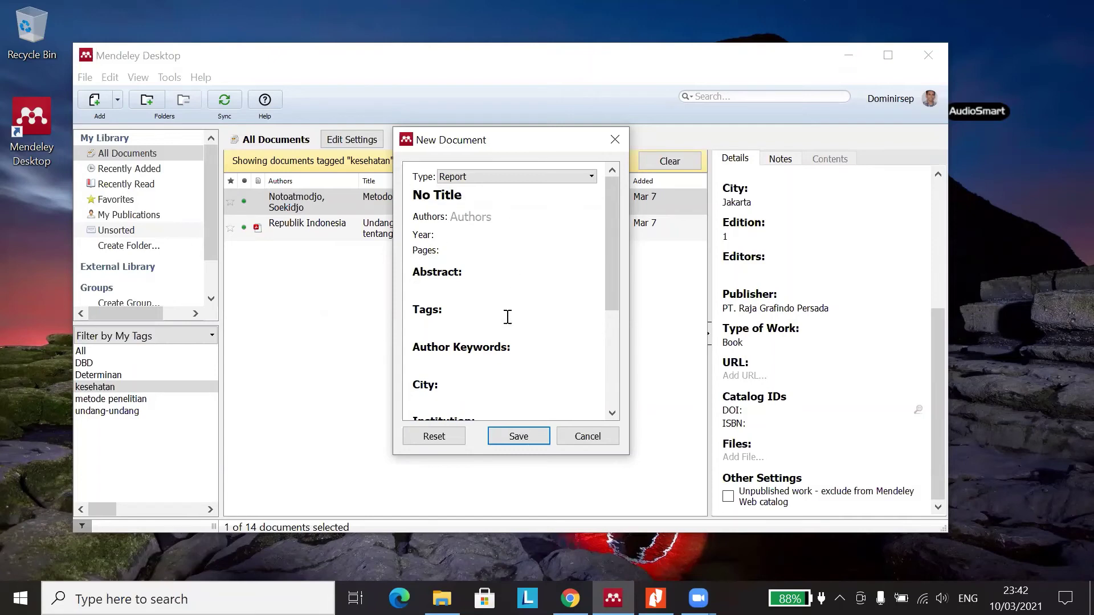
scroll(506, 318, down, 2)
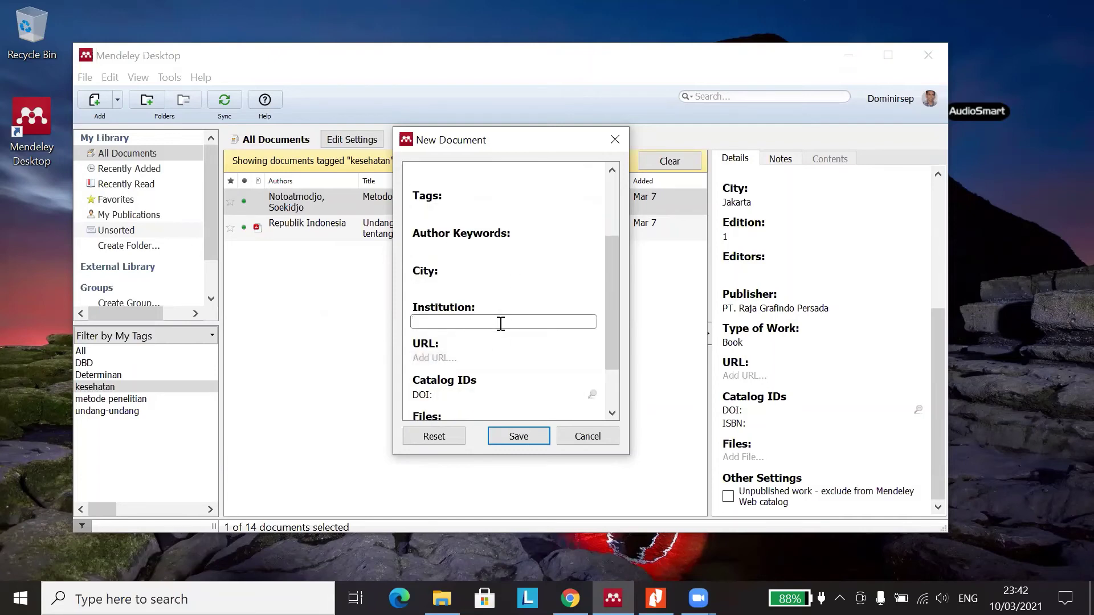
scroll(496, 308, down, 2)
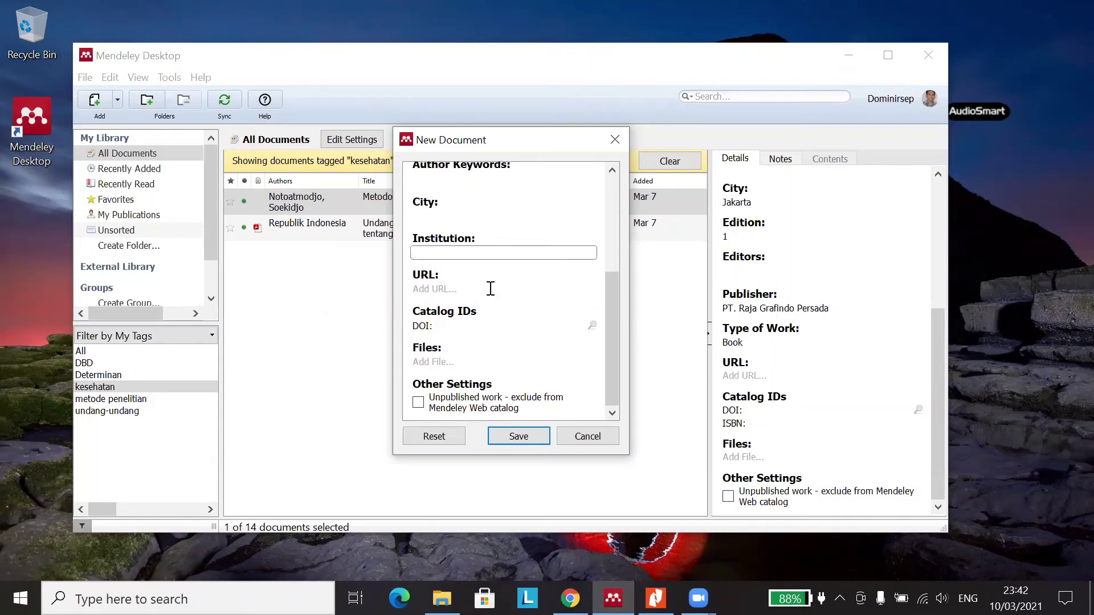
scroll(490, 288, up, 5)
click(516, 176)
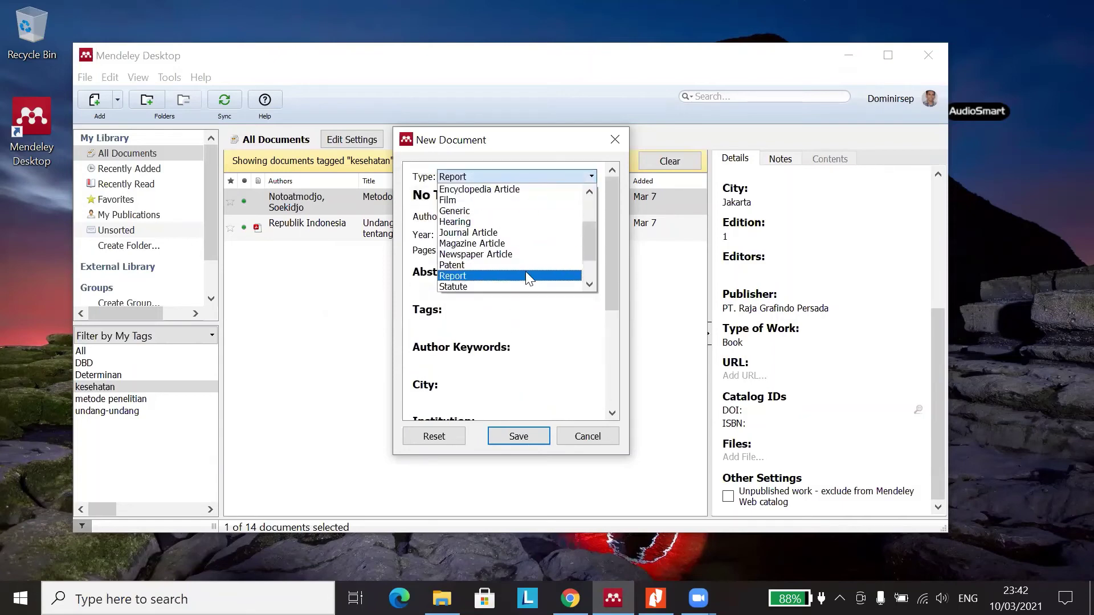
scroll(525, 277, down, 2)
- Make the entry a Statute titled 'Peraturan Menteri Kesehatan No. 1 Tahun 2020 tentang Penanggulangan COVID-19'
click(515, 241)
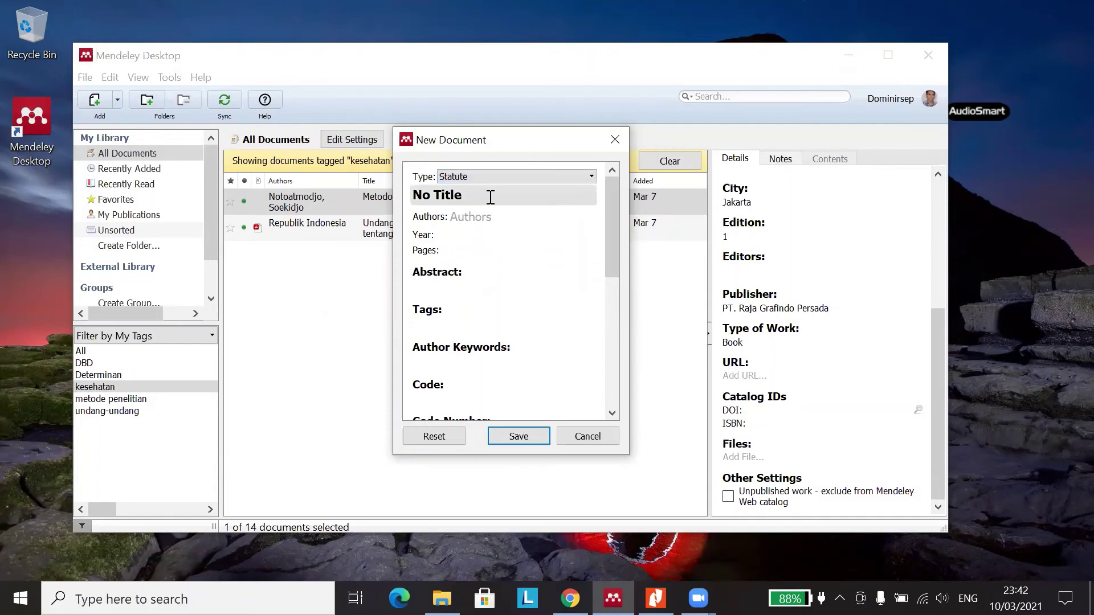
drag(486, 195, 401, 200)
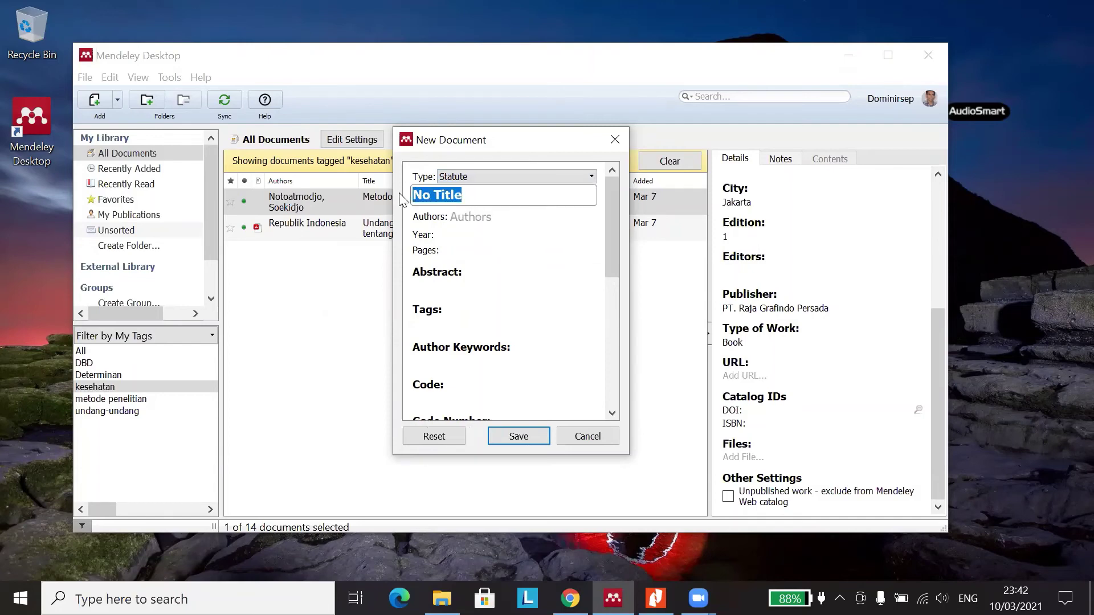
text(perm)
key(BackSpace)
key(BackSpace)
key(BackSpace)
key(BackSpace)
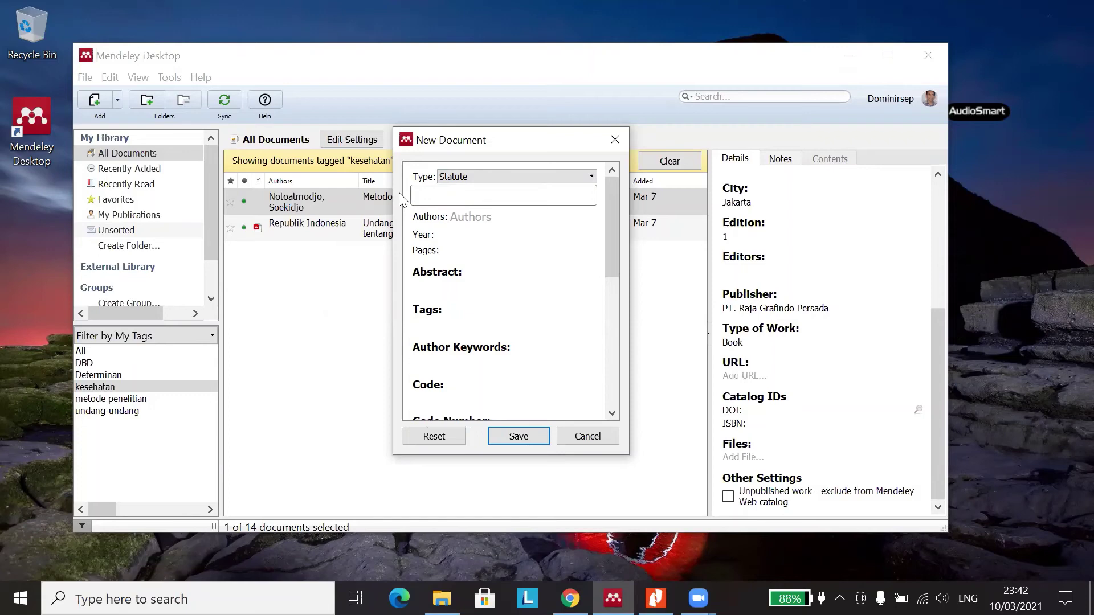
text(Peraturan me)
key(BackSpace)
key(BackSpace)
text(Menteri)
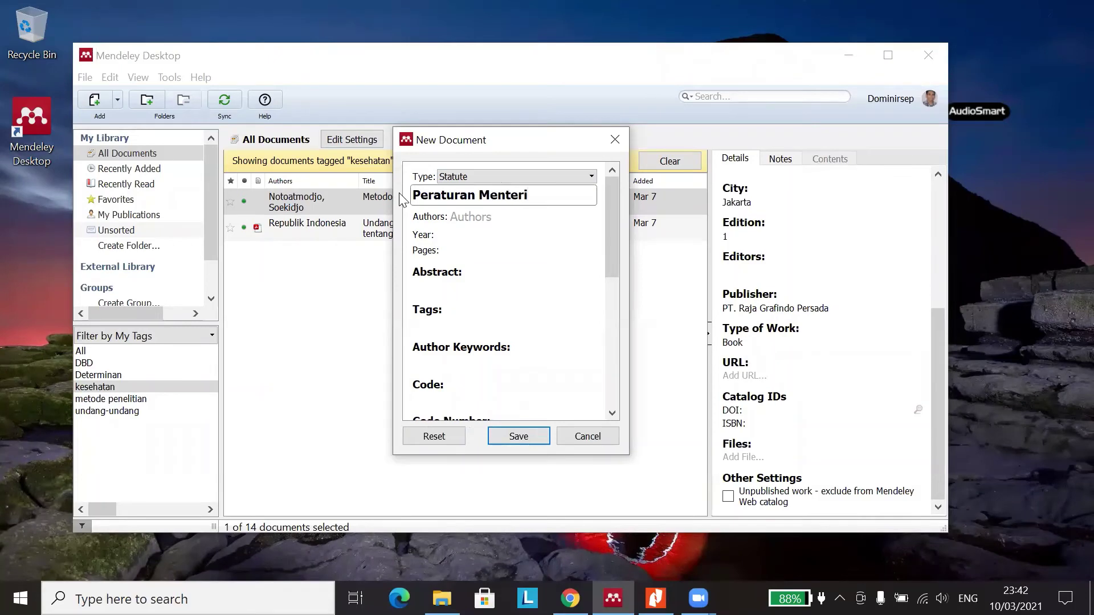
text( Kesehatan No)
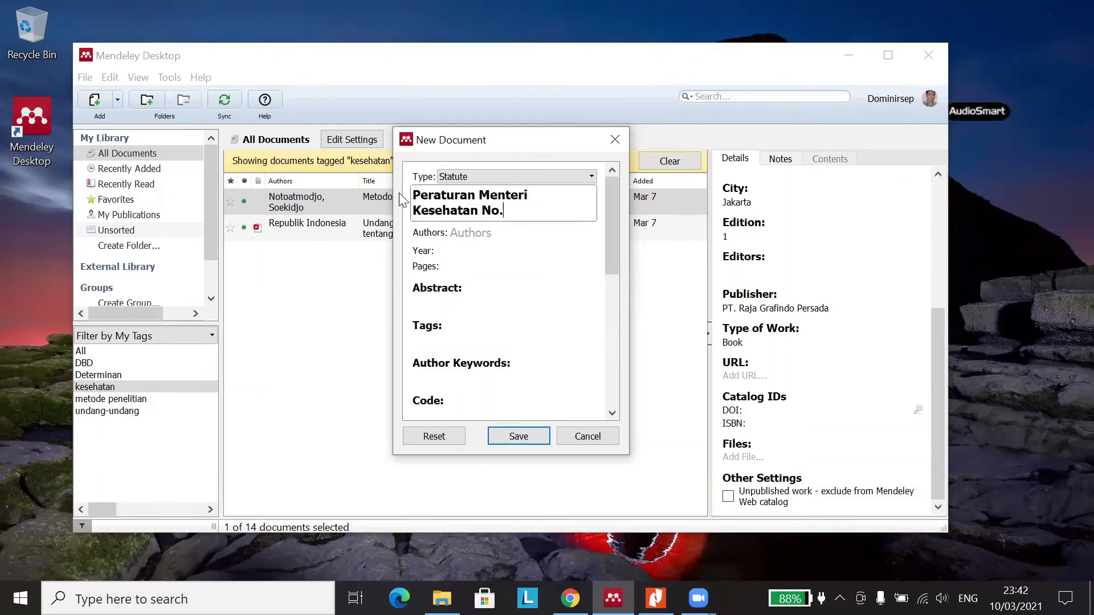
text(. 1 Tahun 2020 Tentang)
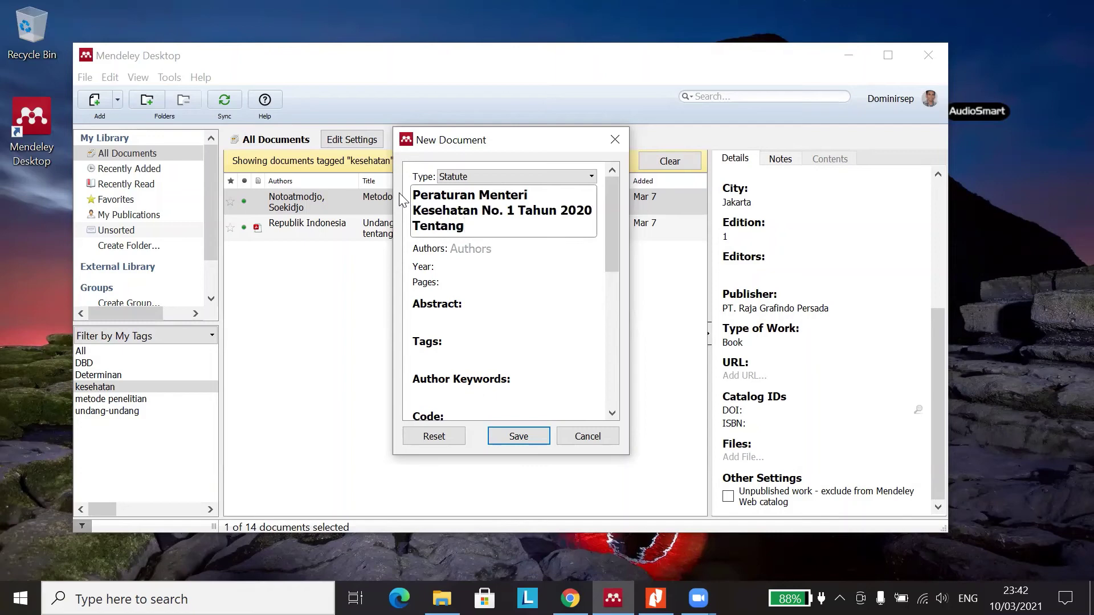
key(BackSpace)
key(BackSpace)
key(BackSpace)
key(BackSpace)
key(BackSpace)
key(BackSpace)
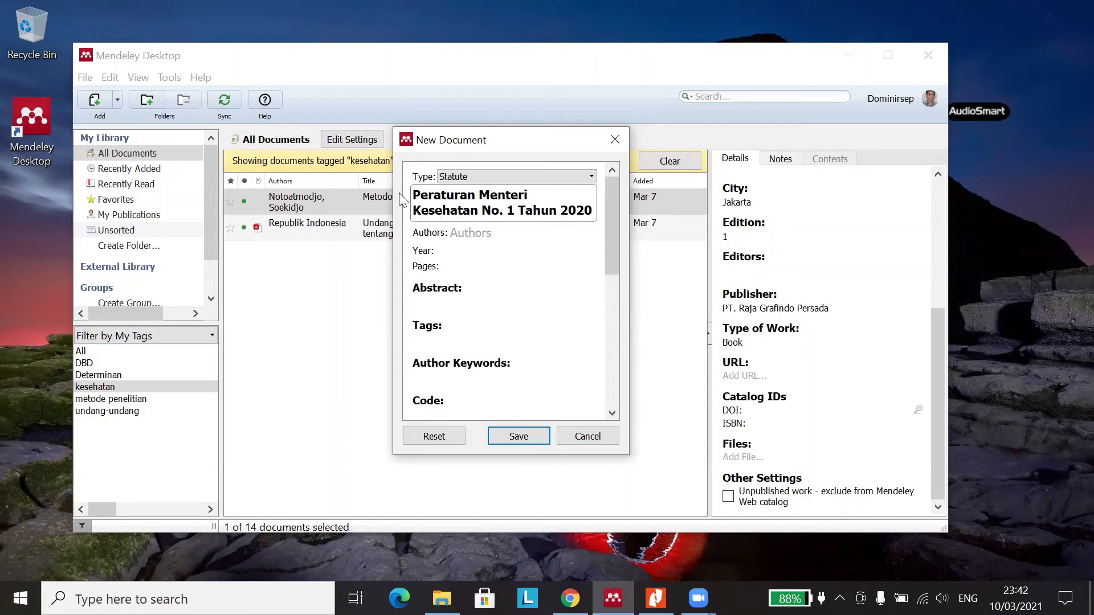
text(tentang)
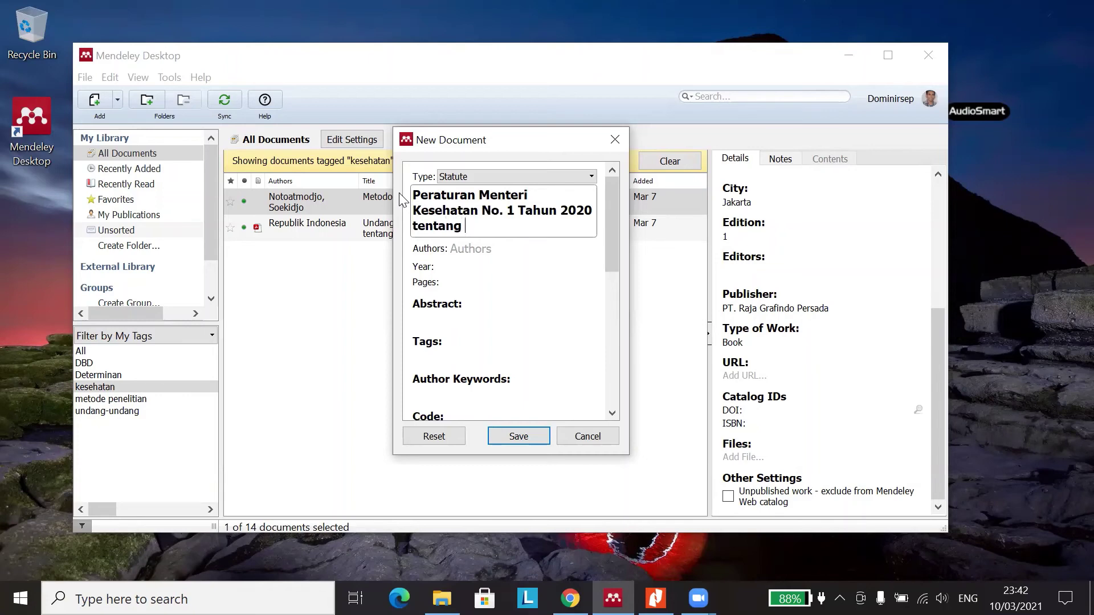
text( CIV)
text(VID)
text(-19)
click(467, 230)
text(Penanggulangan)
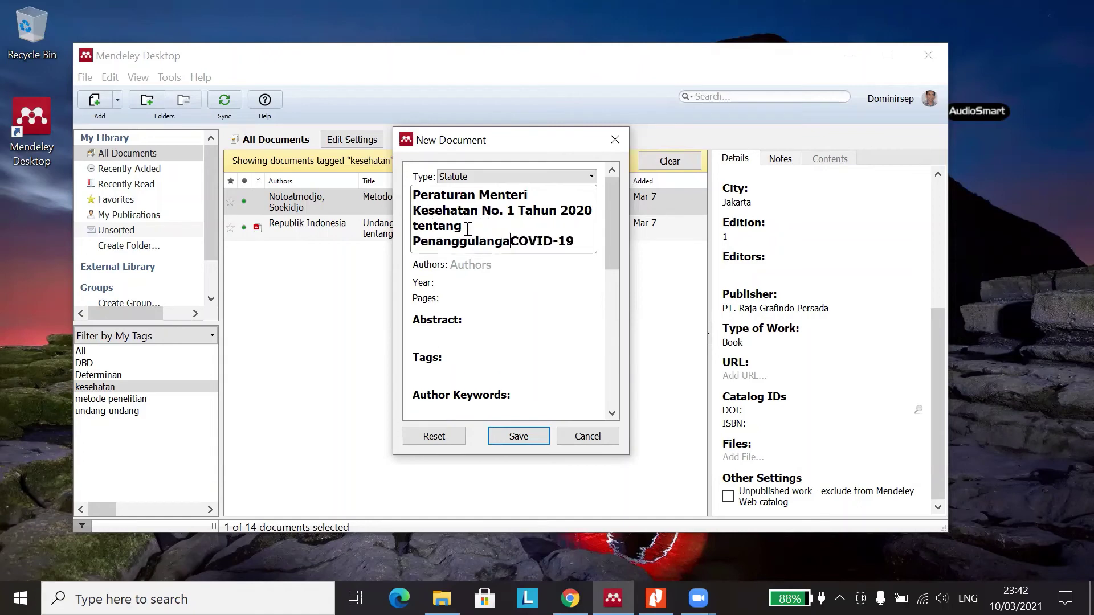
click(479, 265)
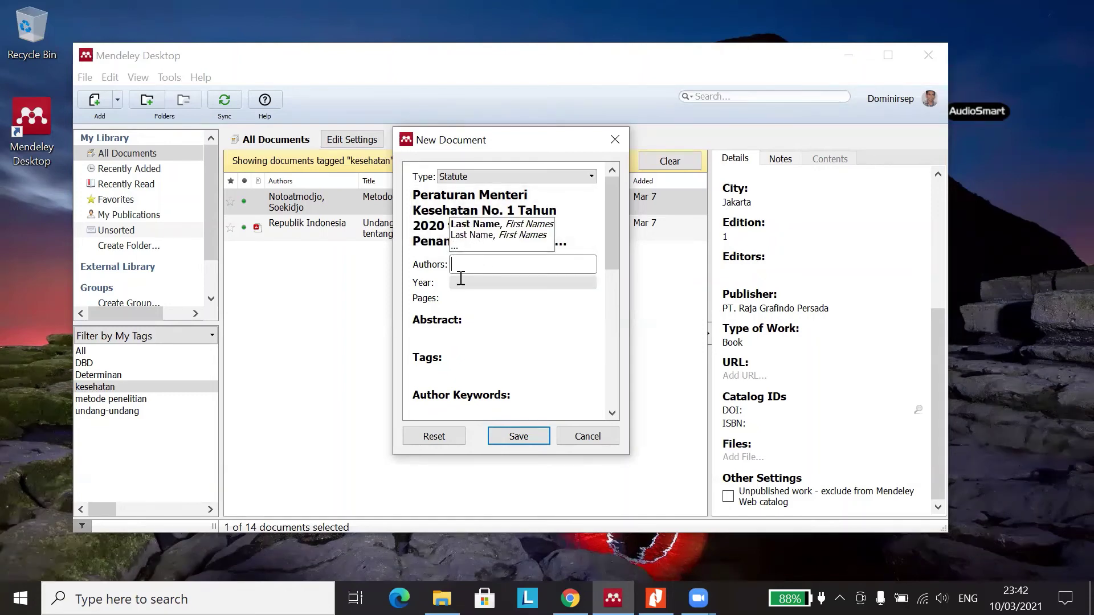
- Enter 'Kementerian Kesehatan RI' as the statute's author and commit it
text(Kem)
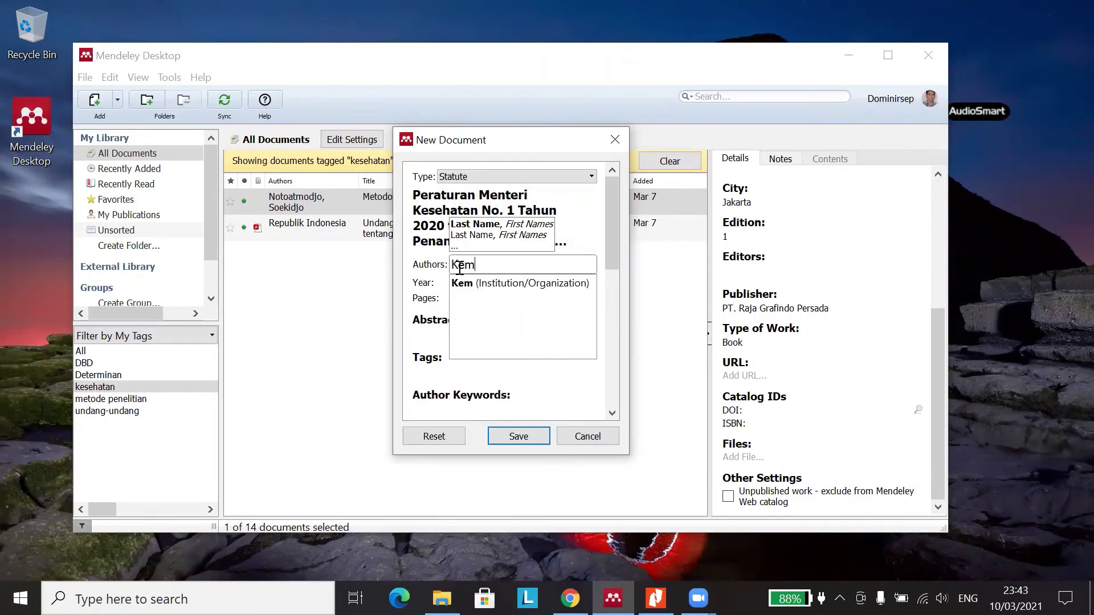
text(enteria)
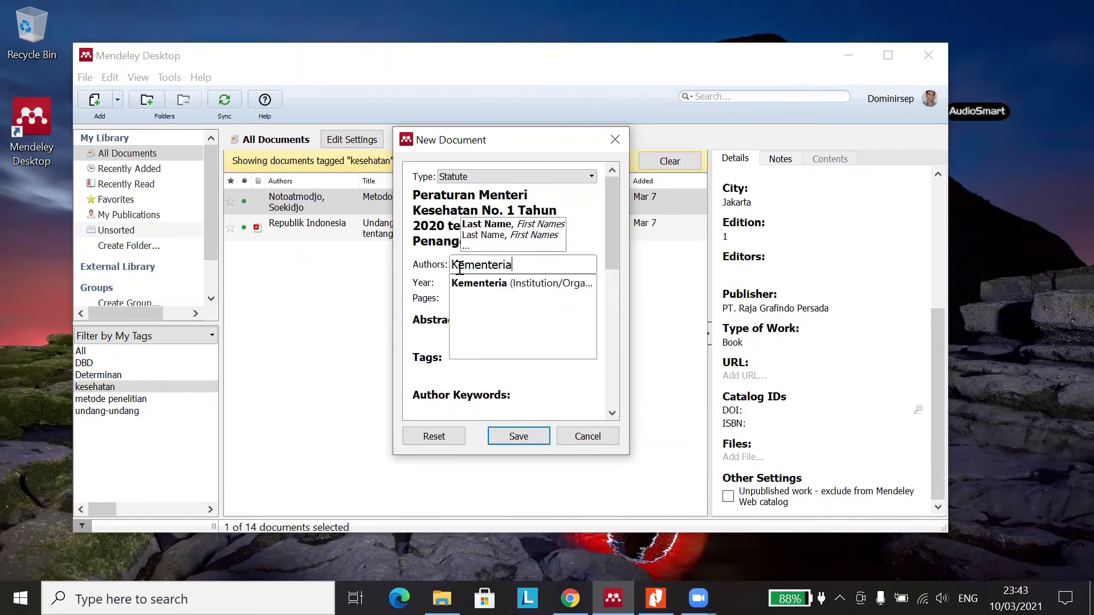
text(n)
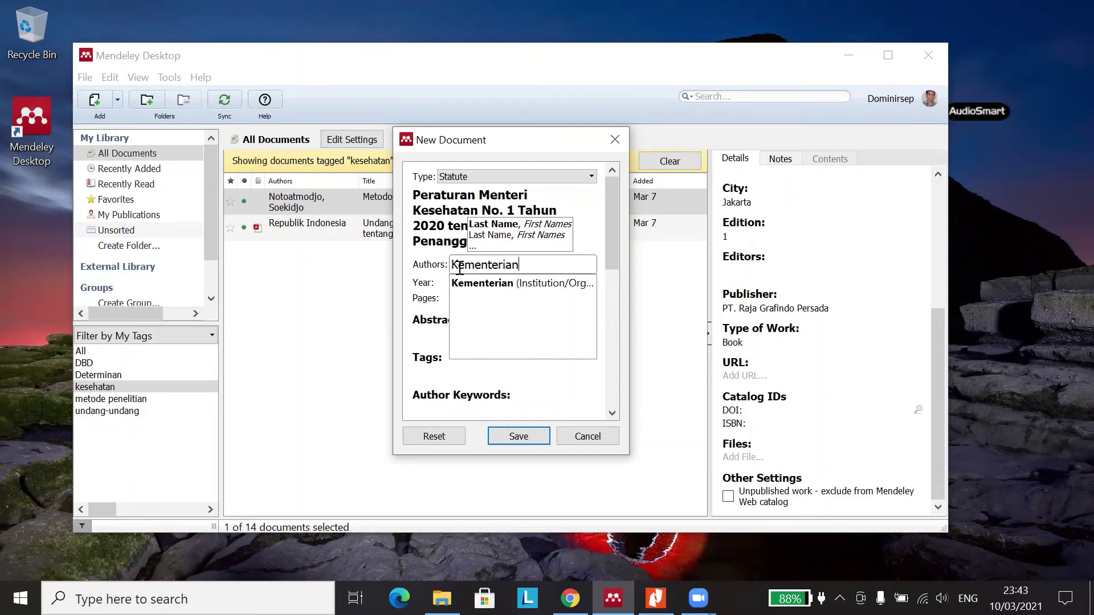
text( Kesehatan)
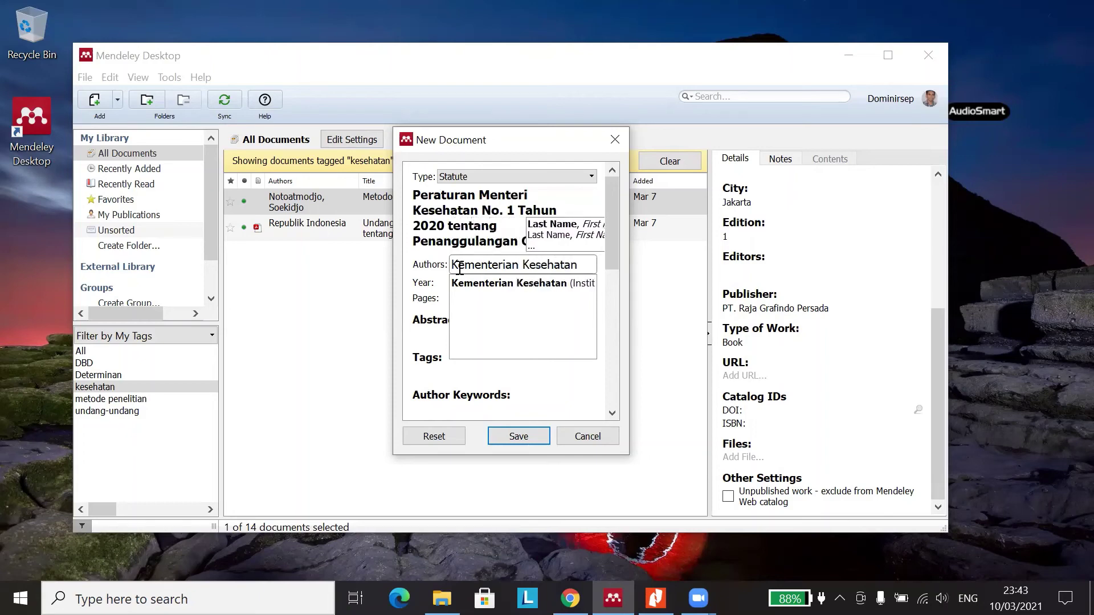
text( RI)
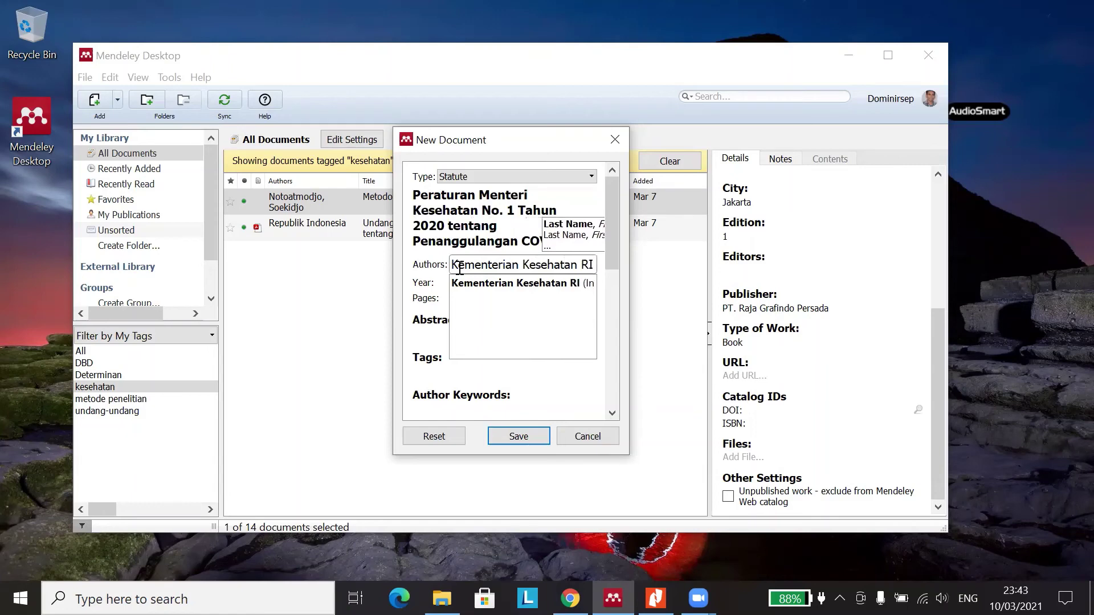
click(488, 284)
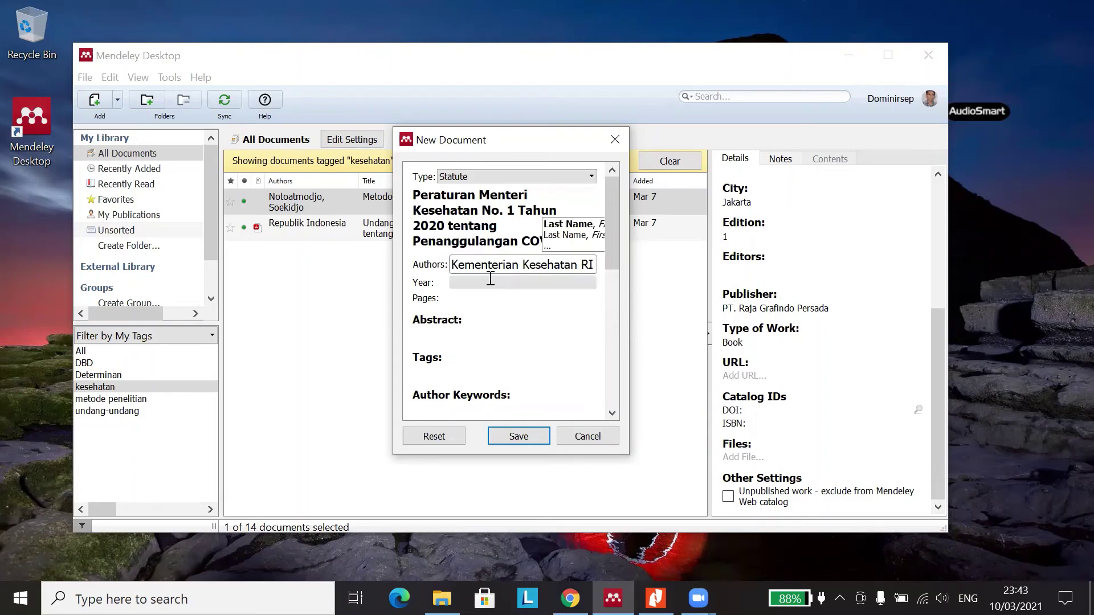
click(476, 282)
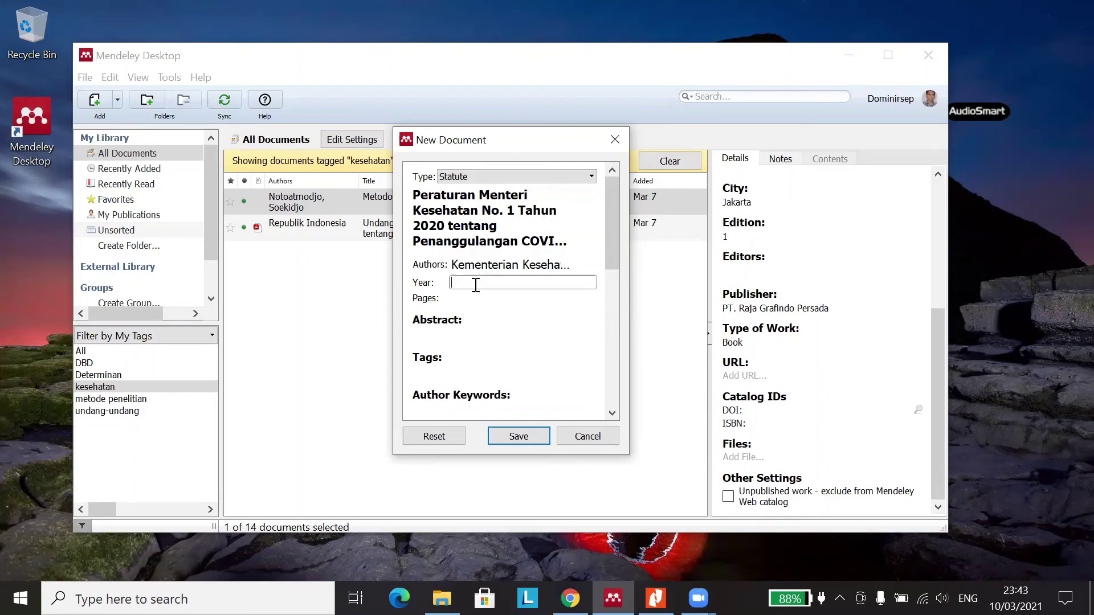
- Enter Statute Number 1, leaving URL and DOI empty
click(468, 299)
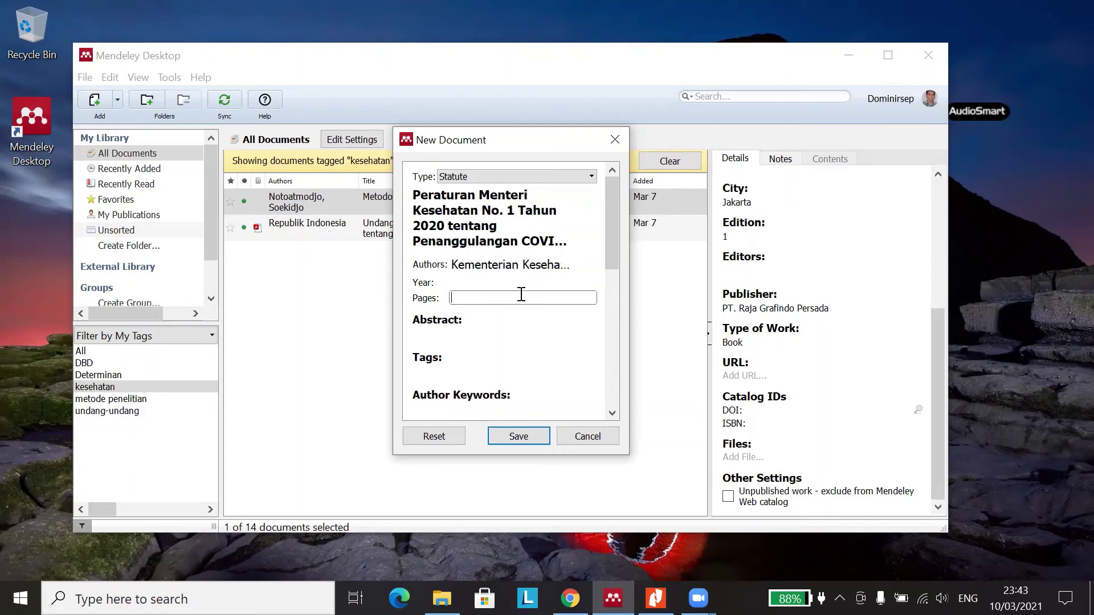
scroll(484, 334, down, 1)
scroll(489, 319, down, 3)
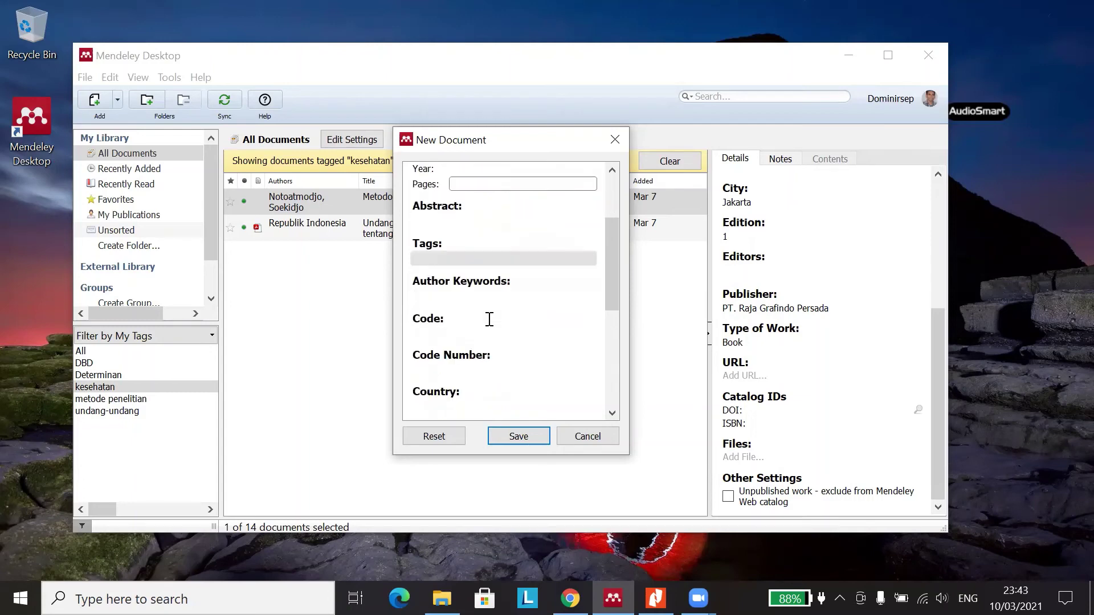
scroll(484, 284, down, 1)
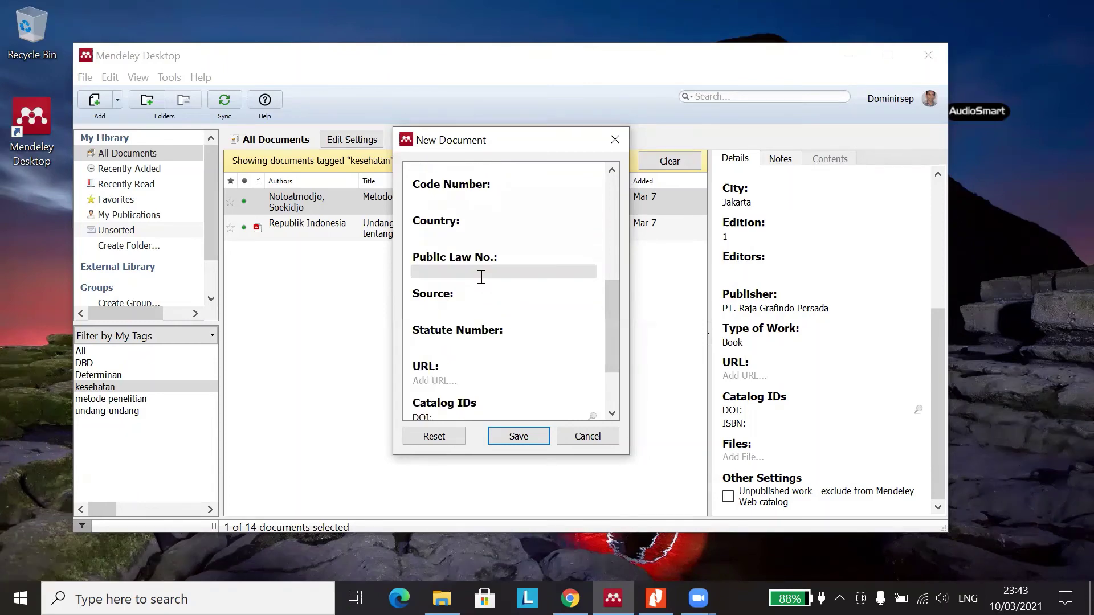
scroll(482, 277, down, 1)
click(445, 288)
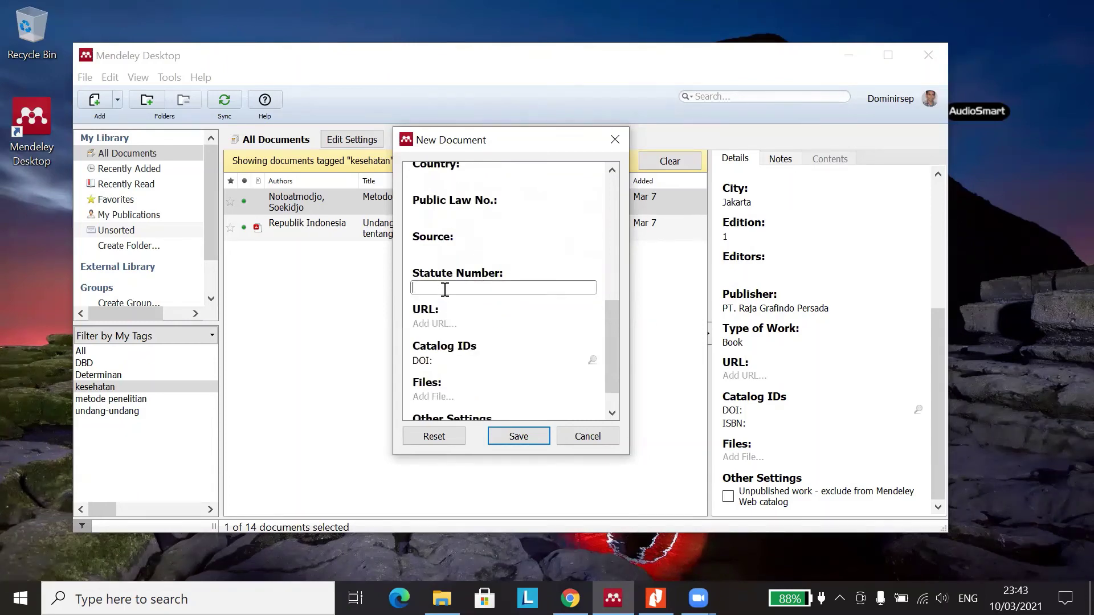
scroll(444, 288, up, 5)
scroll(456, 285, down, 3)
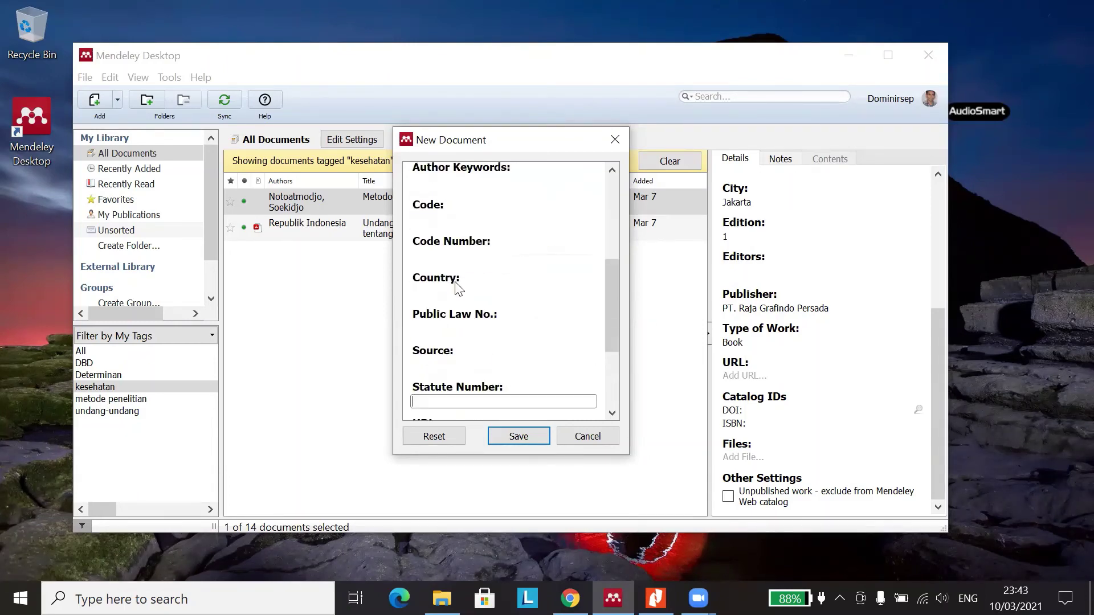
scroll(461, 393, down, 1)
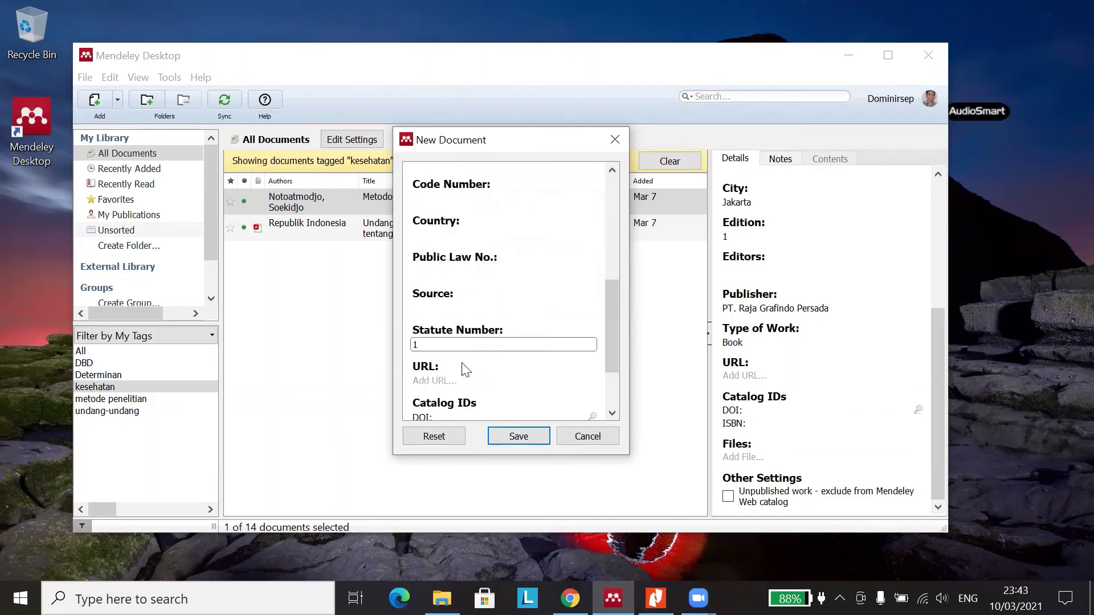
scroll(463, 365, up, 5)
scroll(450, 302, down, 6)
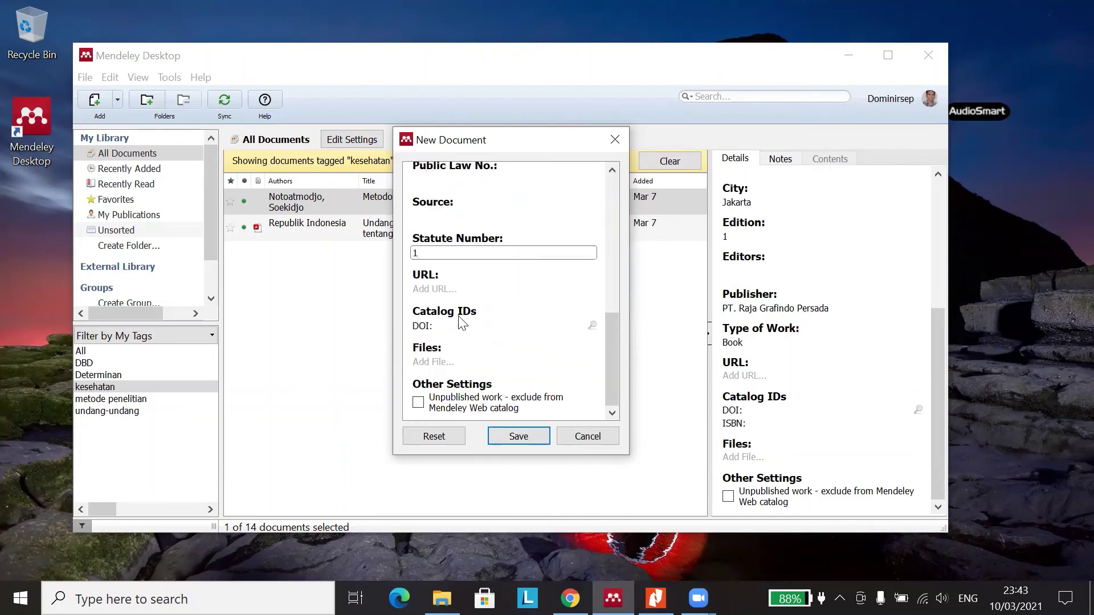
click(456, 288)
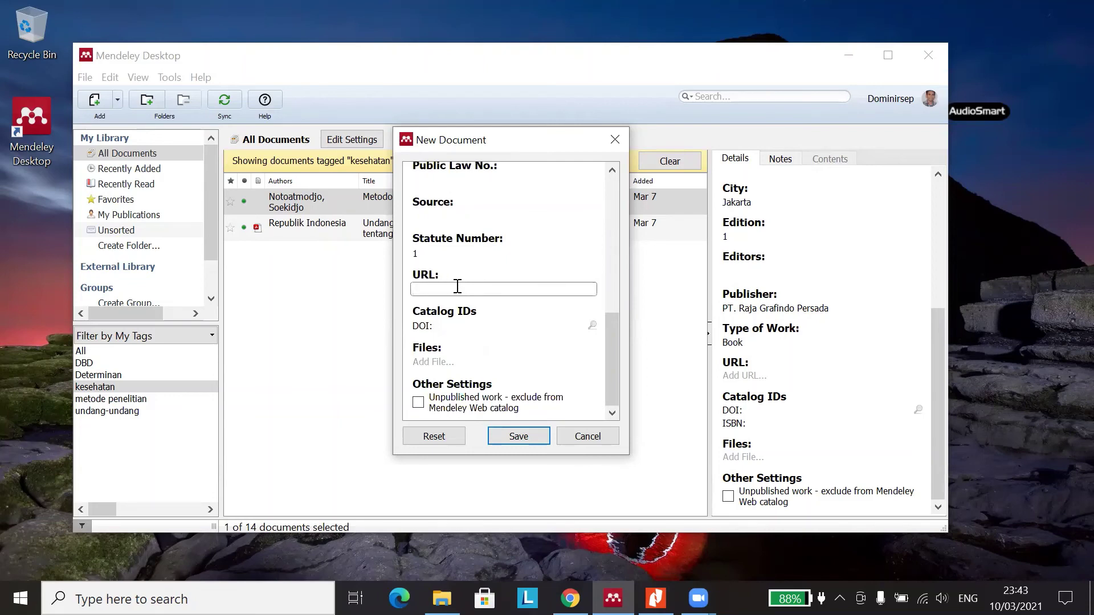
scroll(457, 286, up, 1)
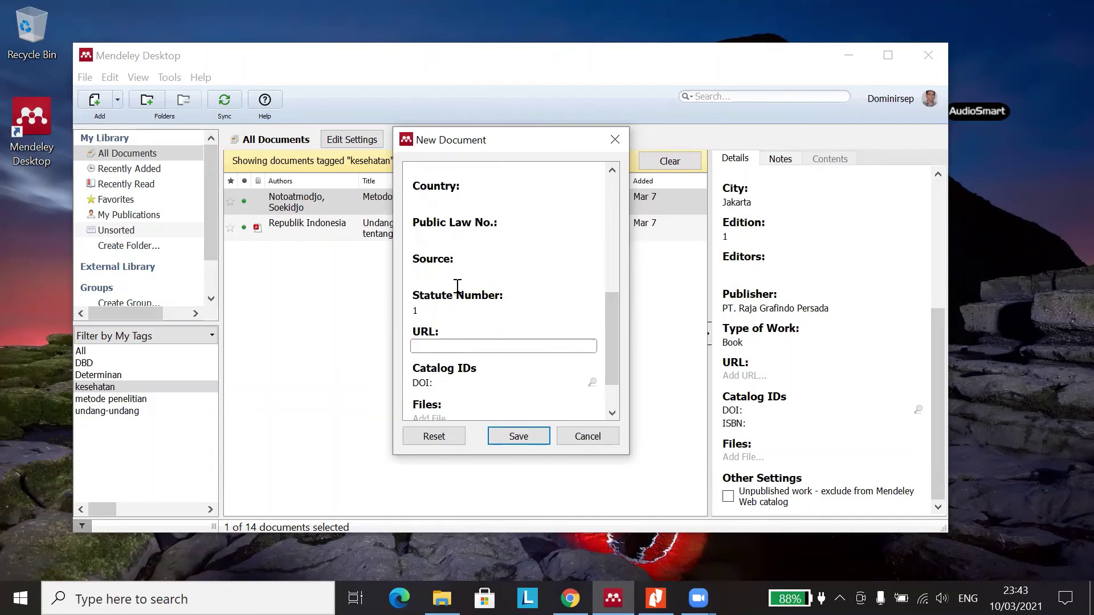
scroll(458, 286, up, 6)
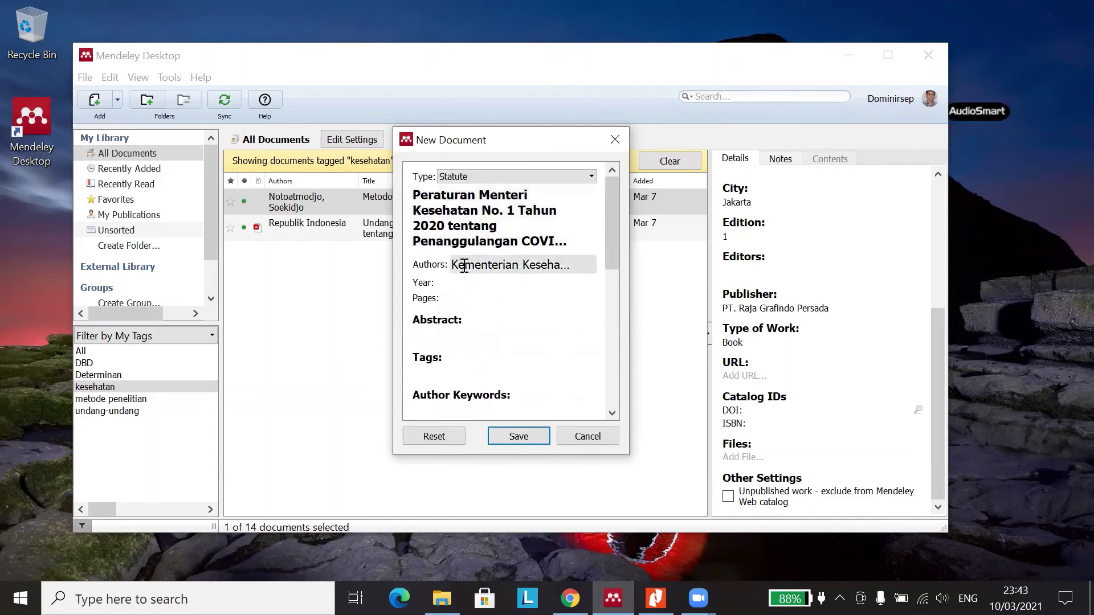
scroll(464, 256, down, 5)
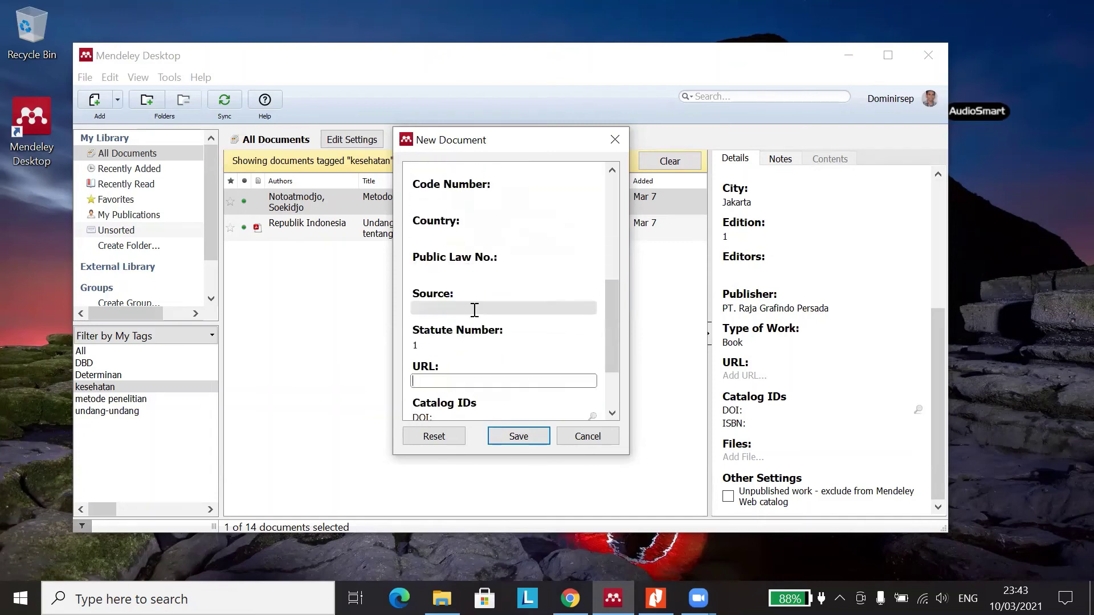
scroll(468, 250, up, 1)
scroll(467, 248, down, 1)
scroll(468, 248, down, 2)
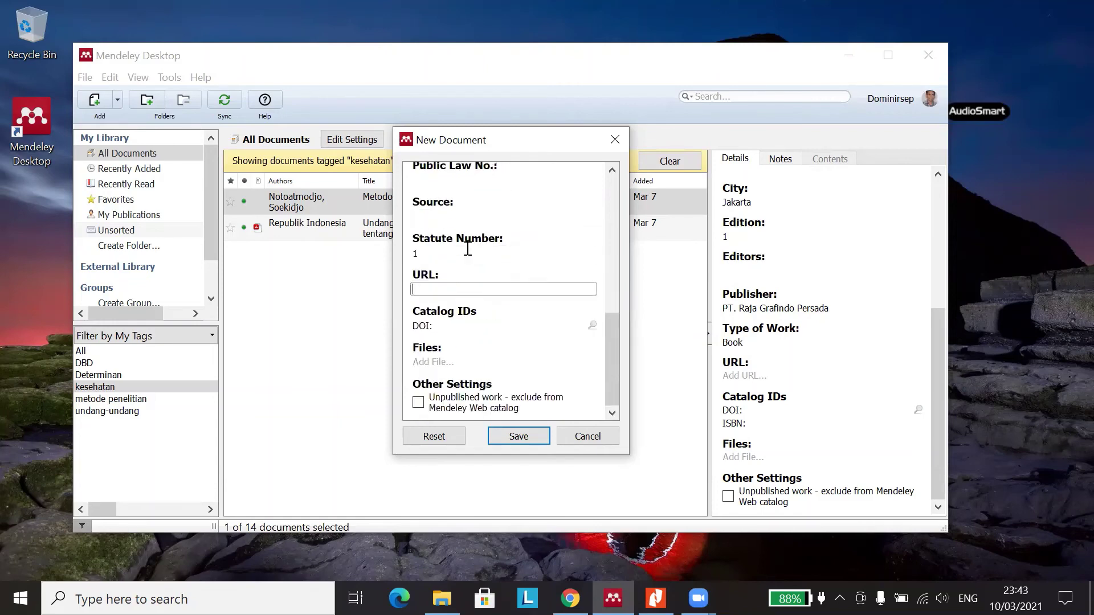
scroll(469, 247, up, 7)
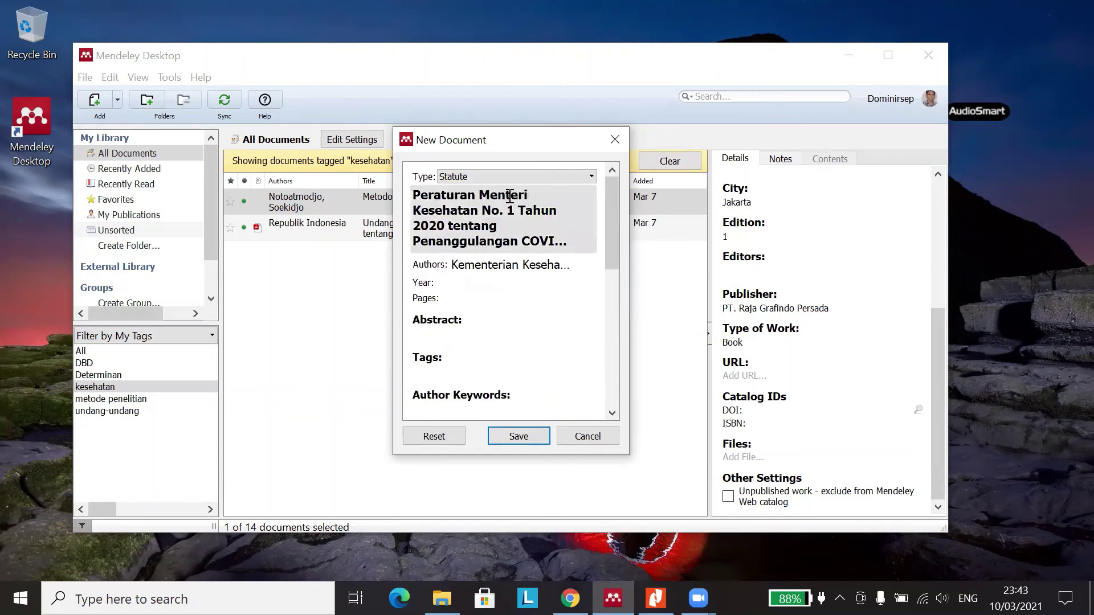
- Switch the entry type to Thesis and clear its title and authors
click(560, 176)
click(540, 266)
click(548, 241)
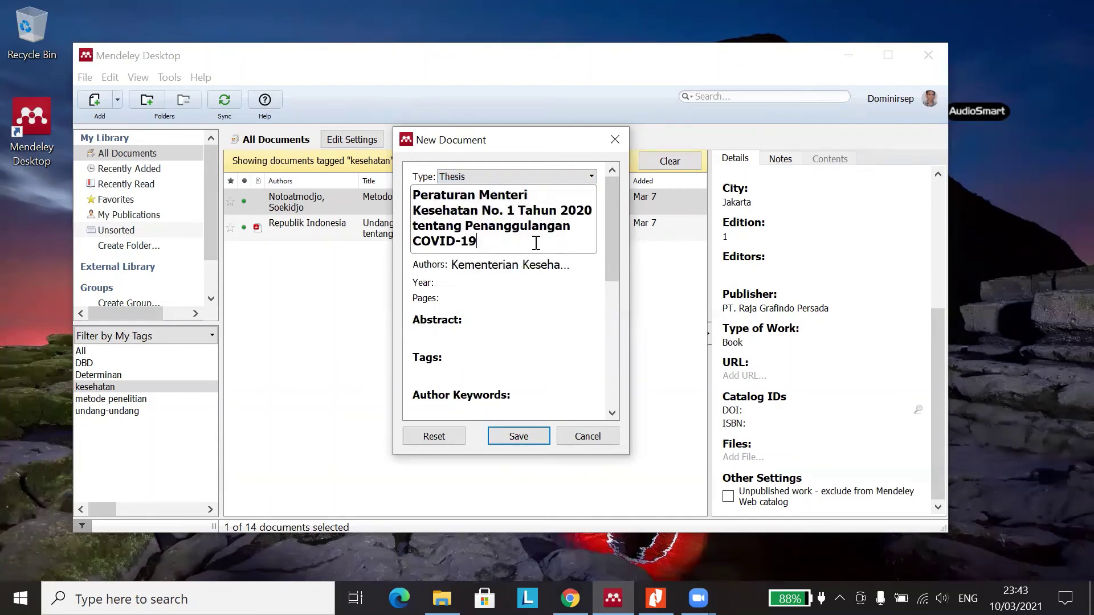
drag(524, 251, 360, 195)
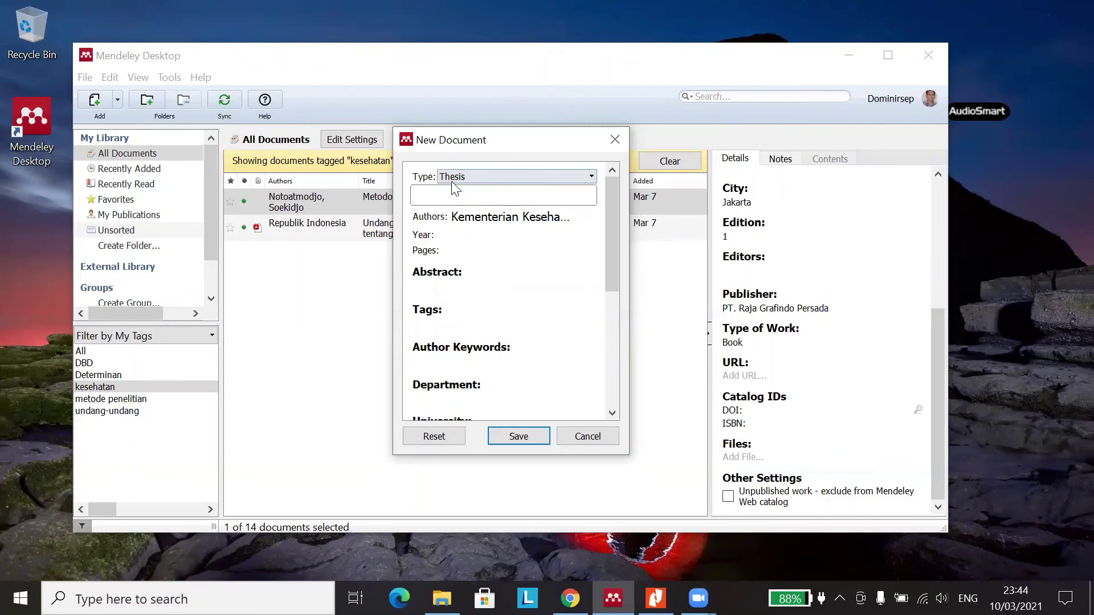
click(481, 216)
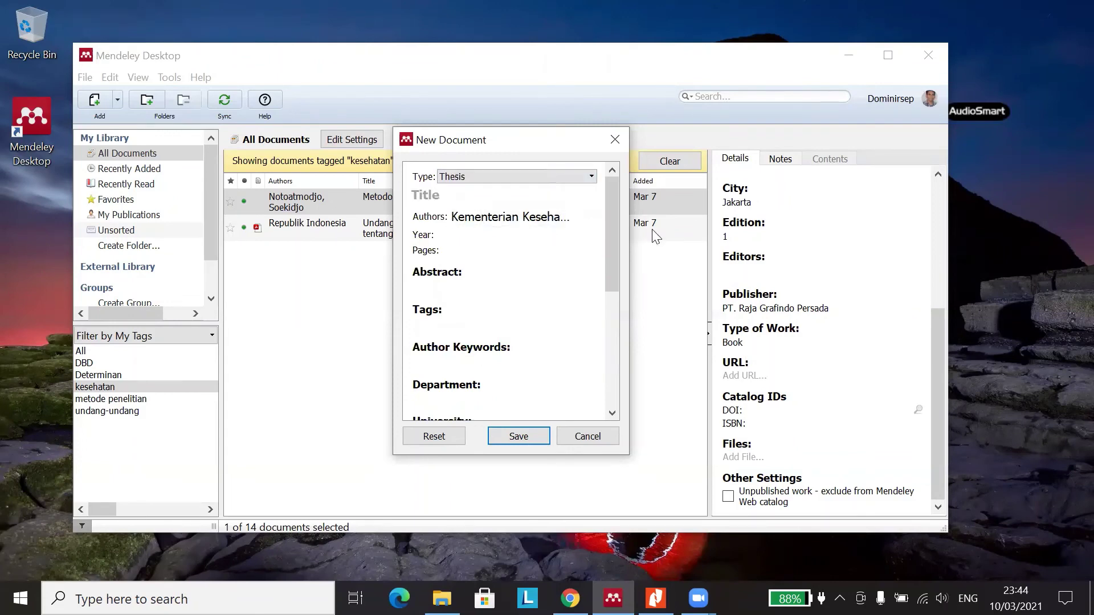
click(508, 215)
triple_click(509, 211)
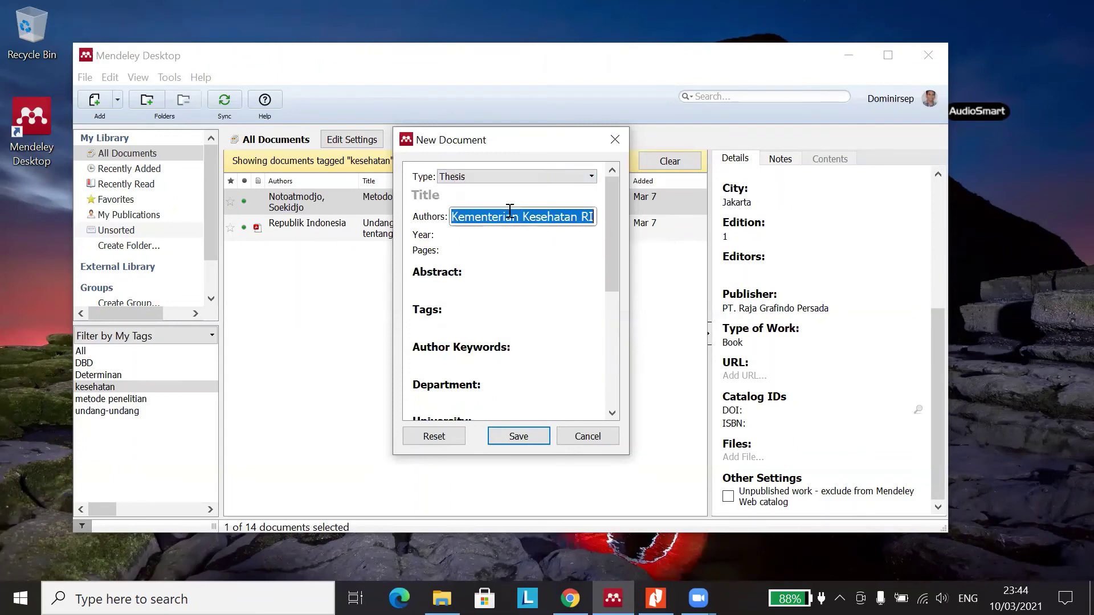
key(BackSpace)
- Step through the Abstract, Author Keywords, Department and University fields
click(457, 291)
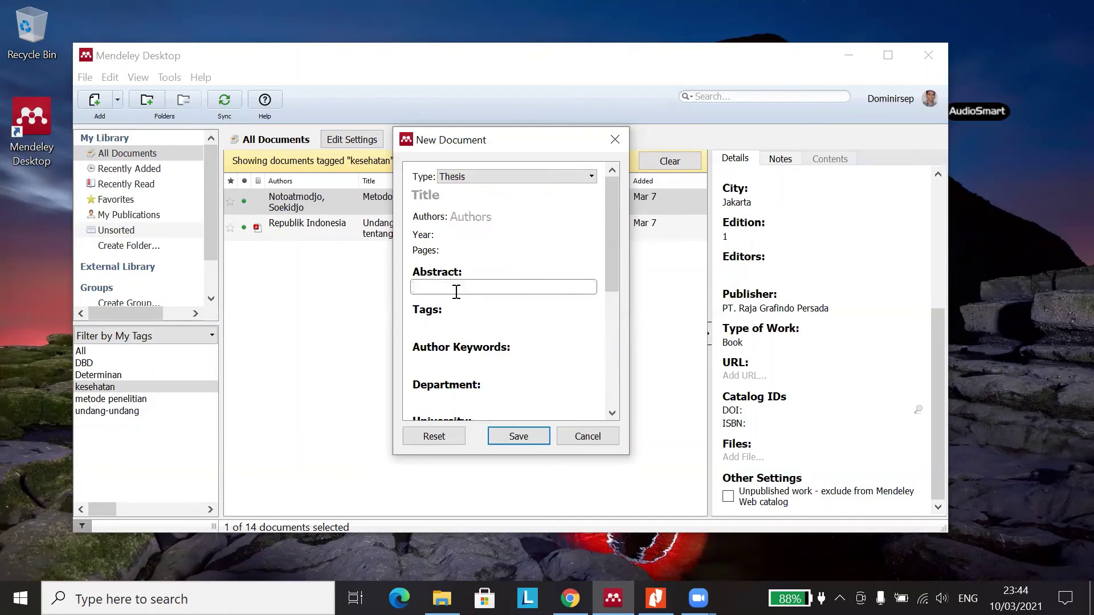
scroll(456, 291, down, 1)
click(463, 301)
click(454, 343)
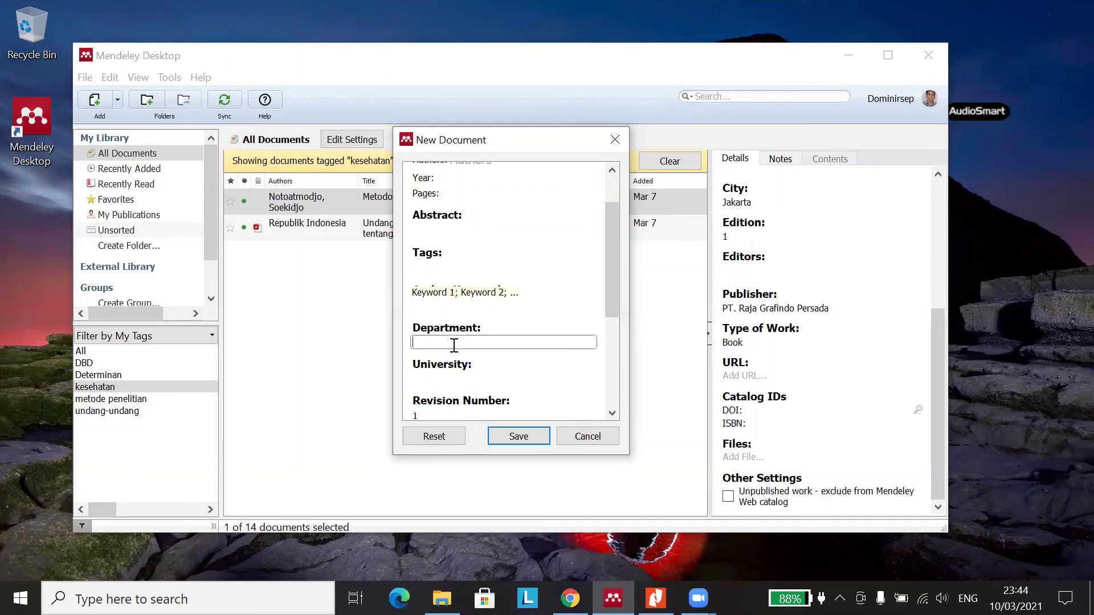
scroll(454, 345, down, 1)
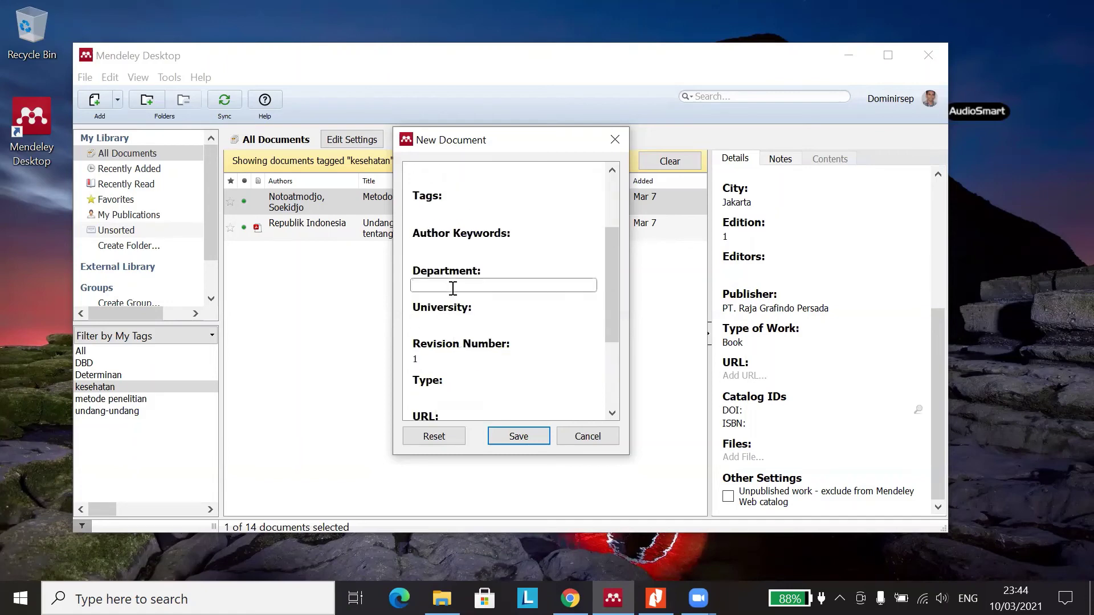
scroll(456, 285, up, 2)
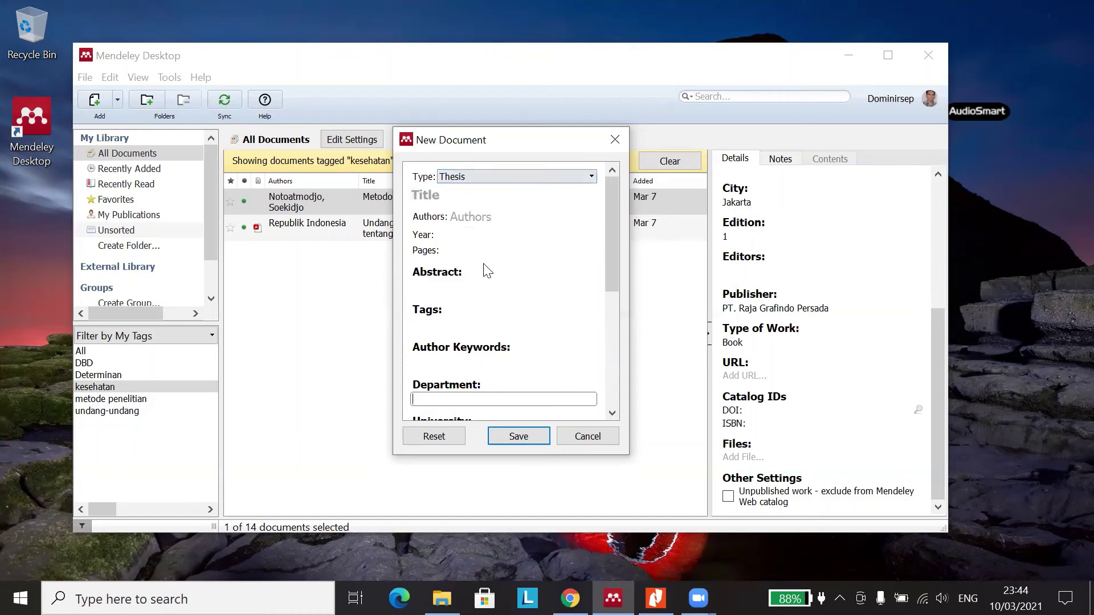
scroll(485, 276, down, 3)
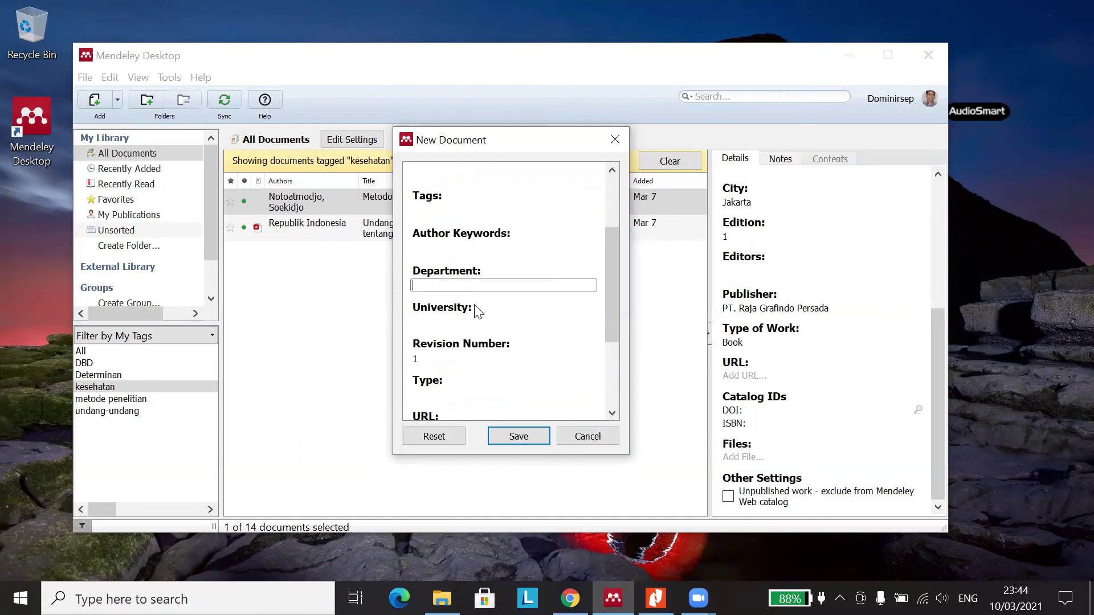
click(443, 319)
scroll(467, 322, down, 3)
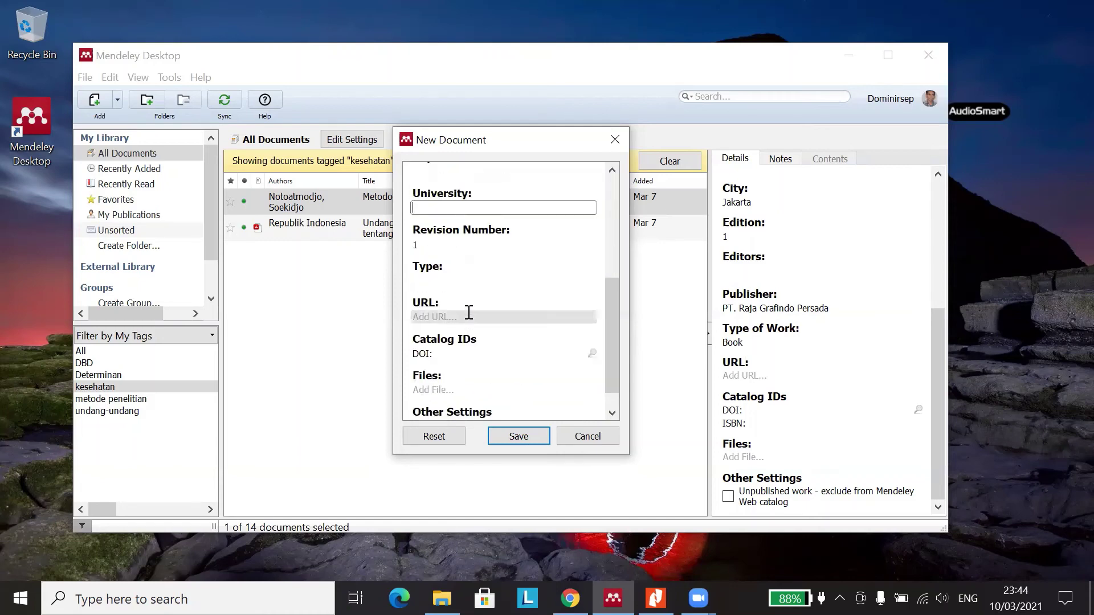
- Clear the Revision Number, then type 'Tesi' into the thesis Type field and erase it
click(435, 246)
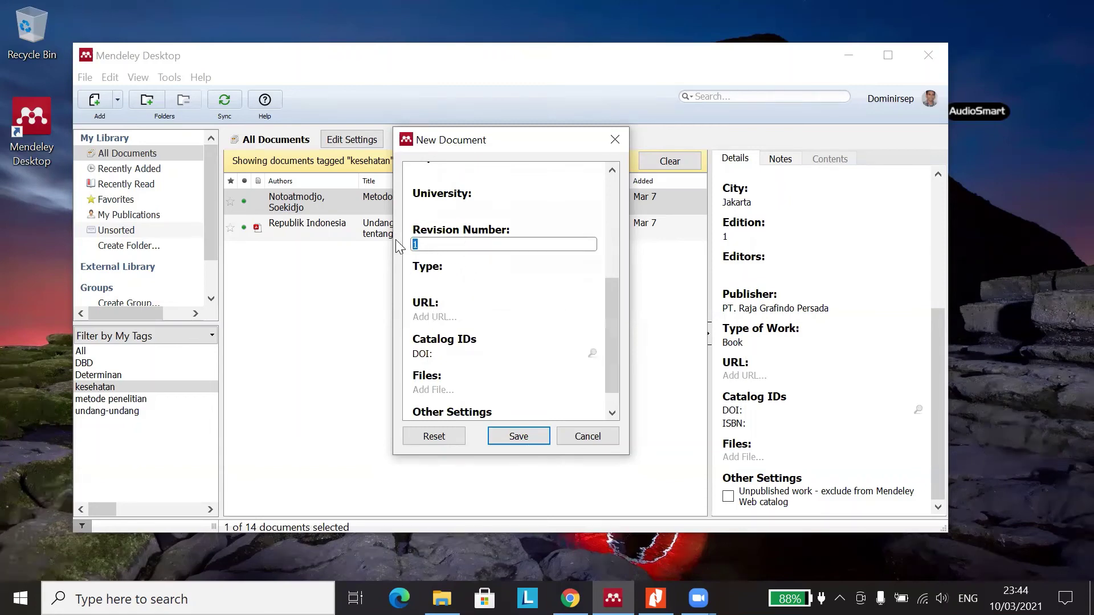
key(BackSpace)
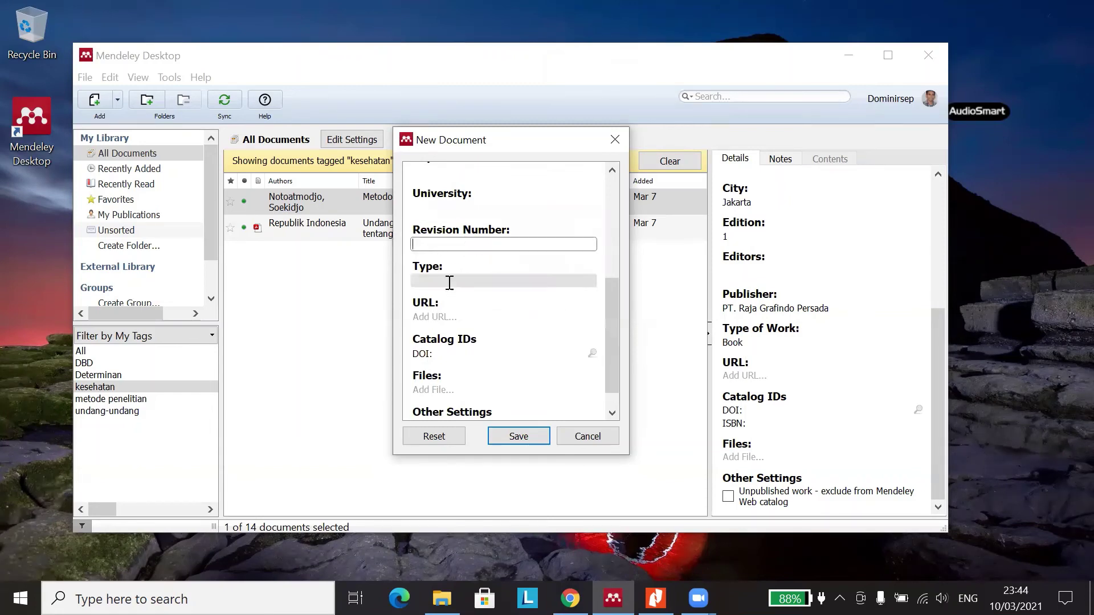
click(449, 282)
scroll(453, 251, up, 4)
scroll(456, 244, down, 2)
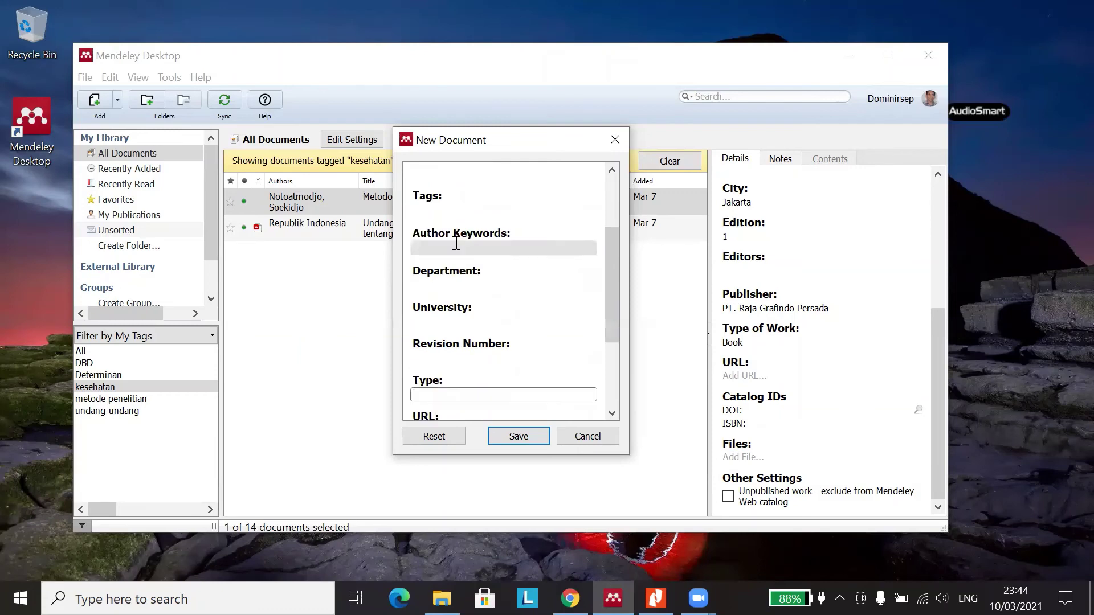
scroll(456, 245, down, 3)
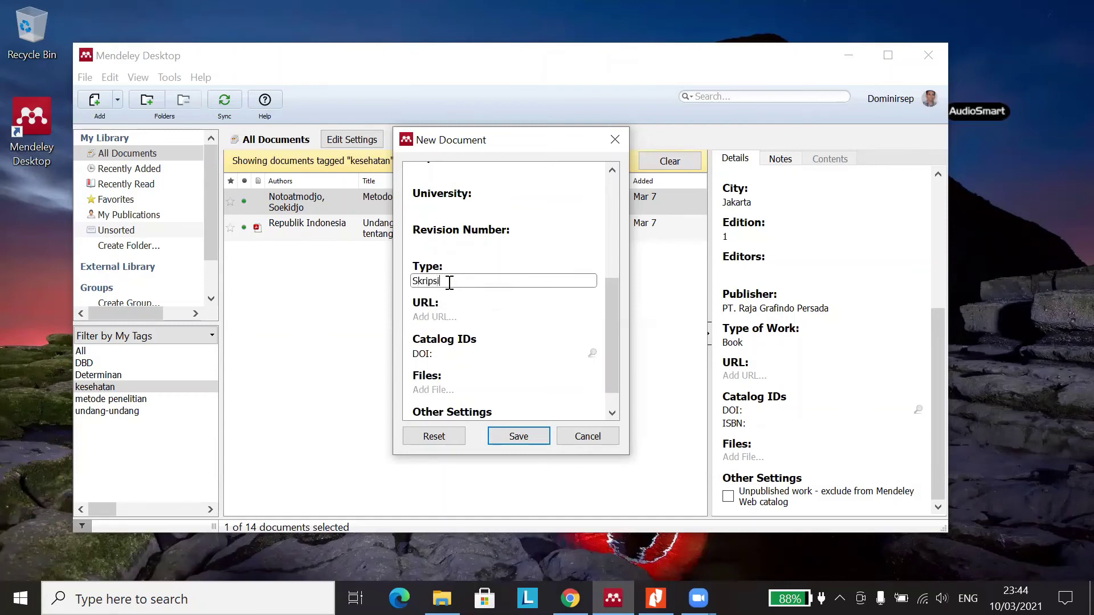
key(BackSpace)
key(BackSpace)
key(BackSpace)
key(BackSpace)
key(BackSpace)
text(Tesi)
key(BackSpace)
key(BackSpace)
key(BackSpace)
- Move to the URL field and scroll through the rest of the Thesis form
click(442, 313)
scroll(448, 323, down, 1)
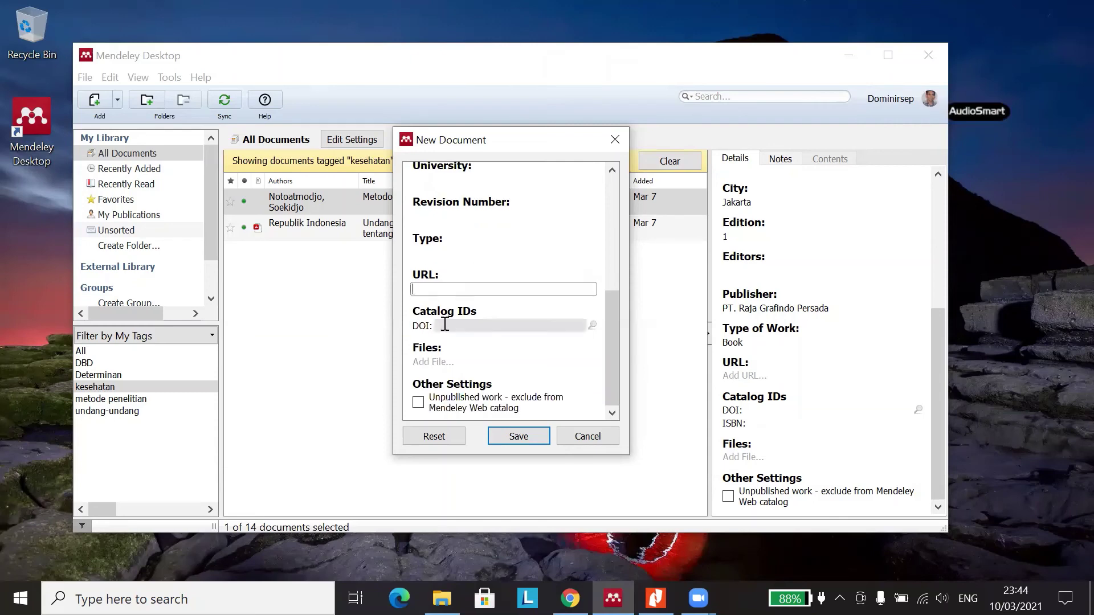
scroll(497, 312, up, 2)
scroll(497, 312, down, 2)
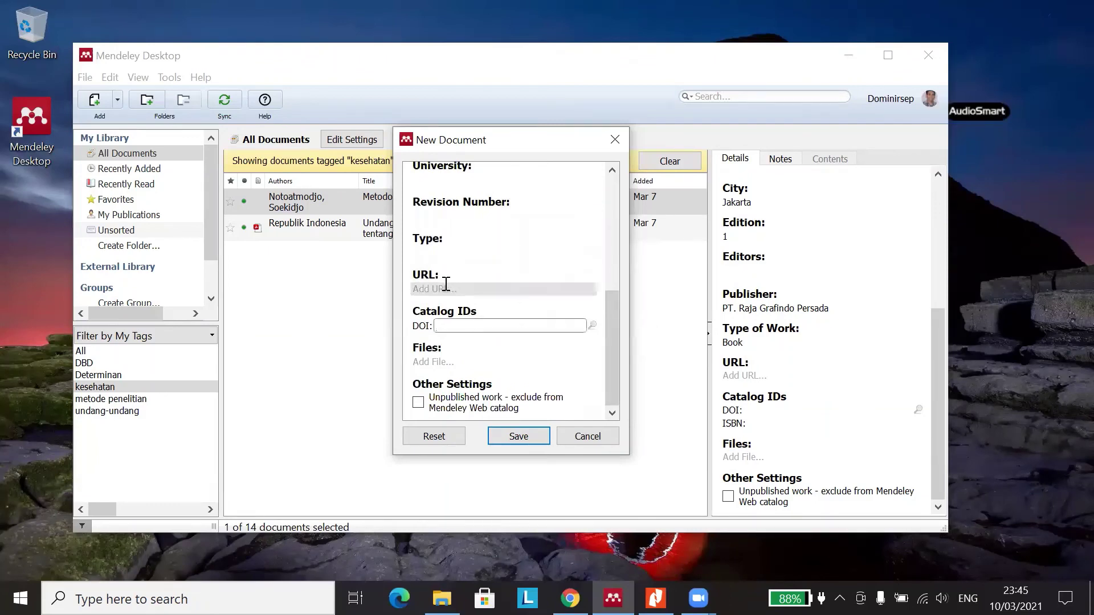
scroll(443, 266, up, 8)
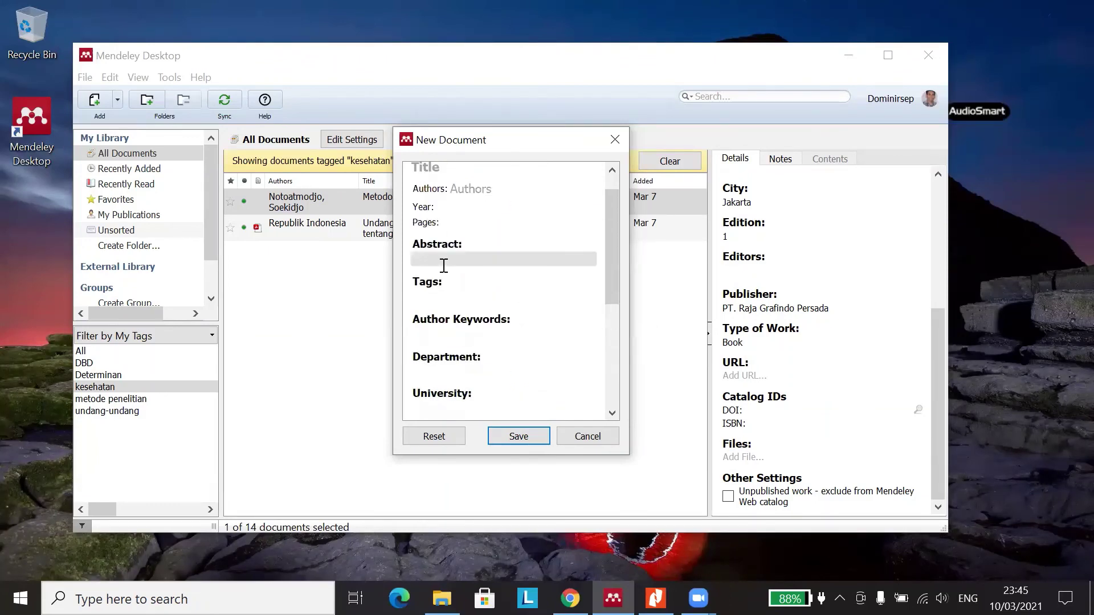
scroll(443, 263, down, 2)
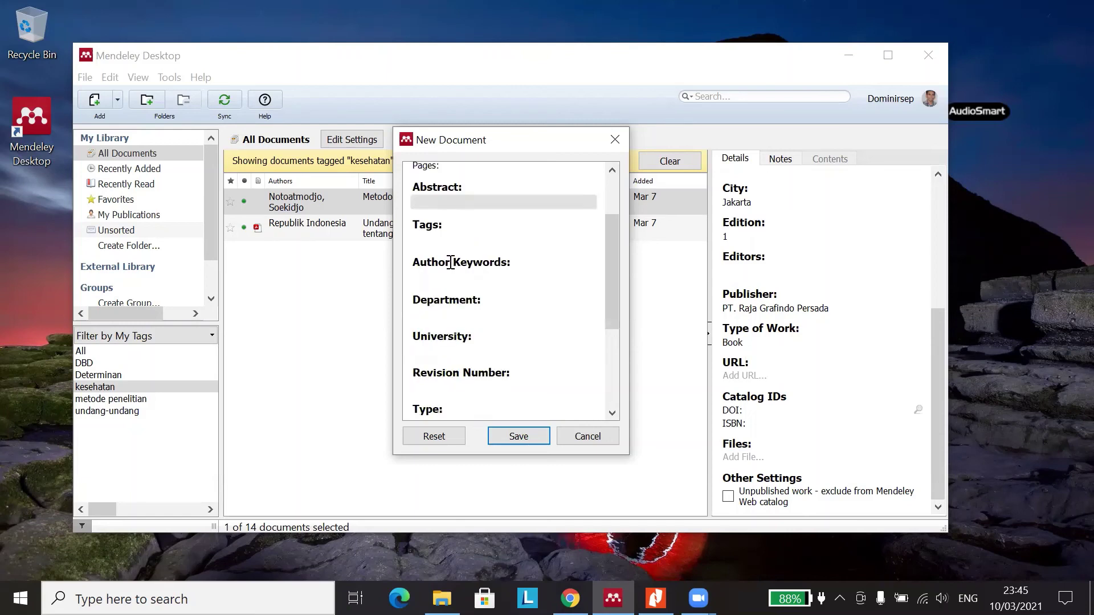
scroll(477, 309, down, 4)
scroll(477, 309, down, 1)
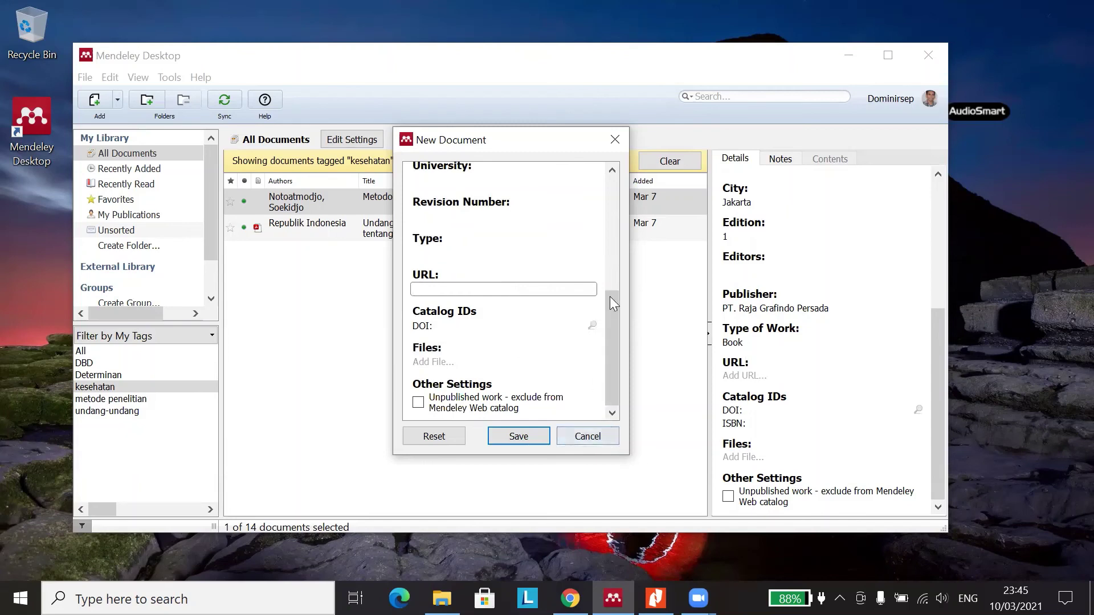
drag(609, 296, 571, 193)
click(562, 178)
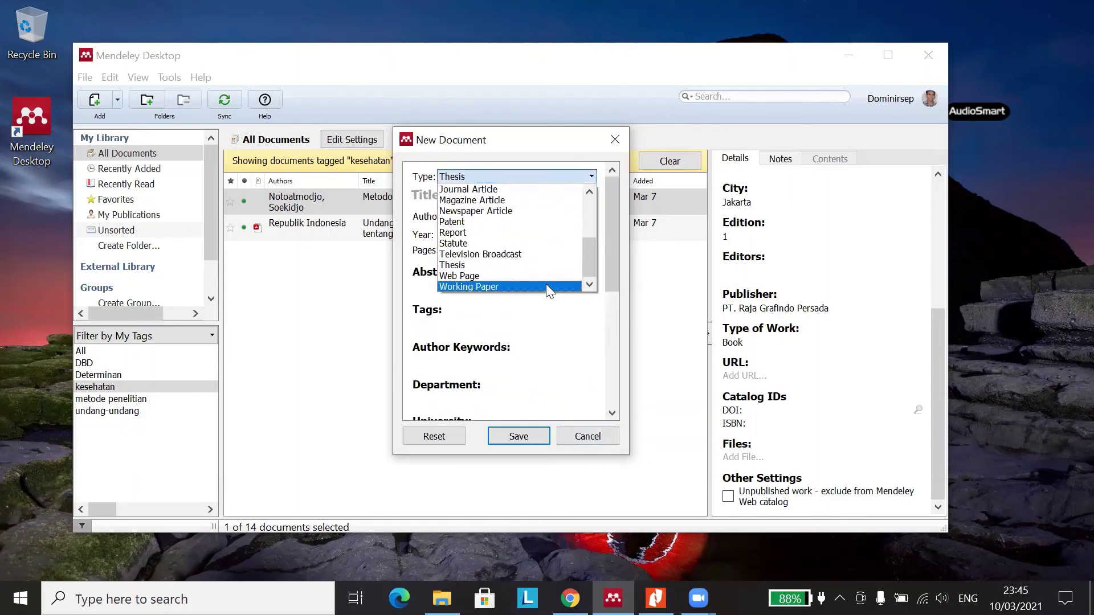
- Change the reference type to Web Page and delete its title
click(546, 285)
click(556, 173)
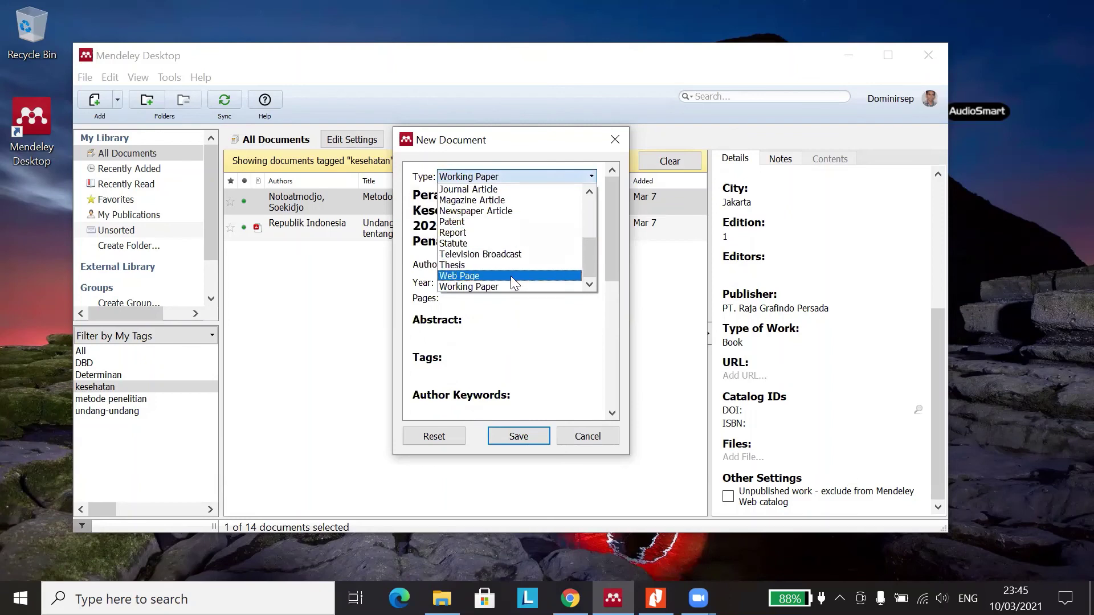
click(511, 276)
click(537, 241)
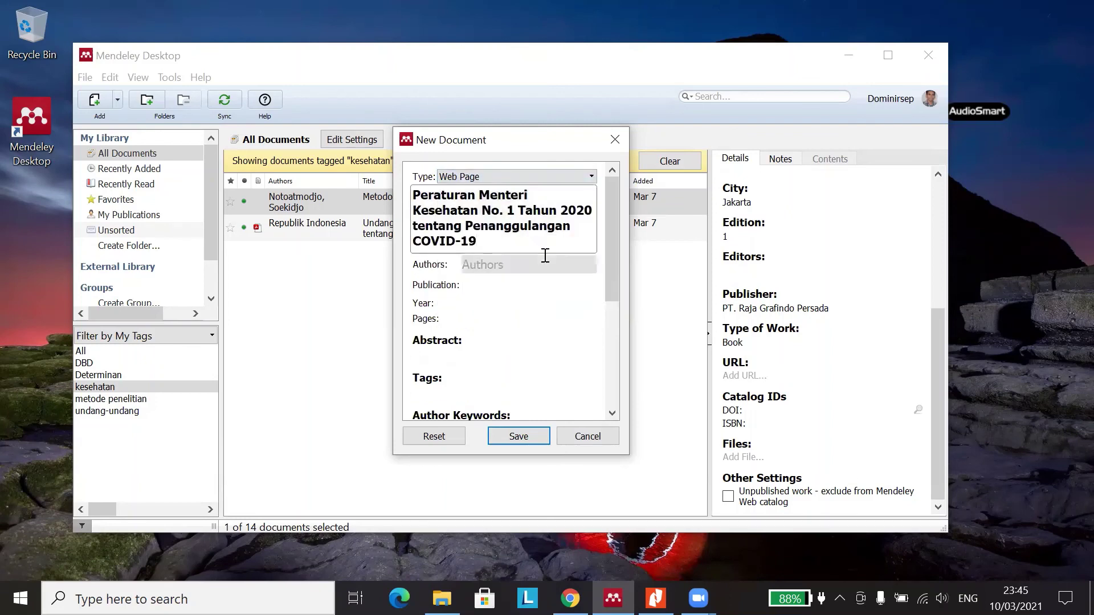
click(545, 254)
click(442, 206)
key(ctrl+a)
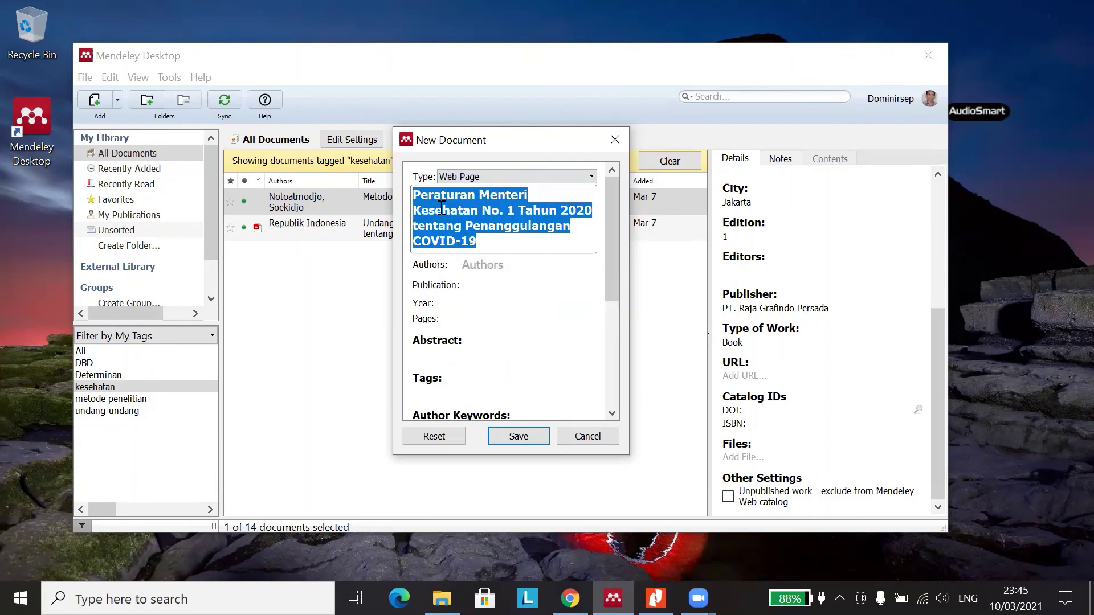
key(BackSpace)
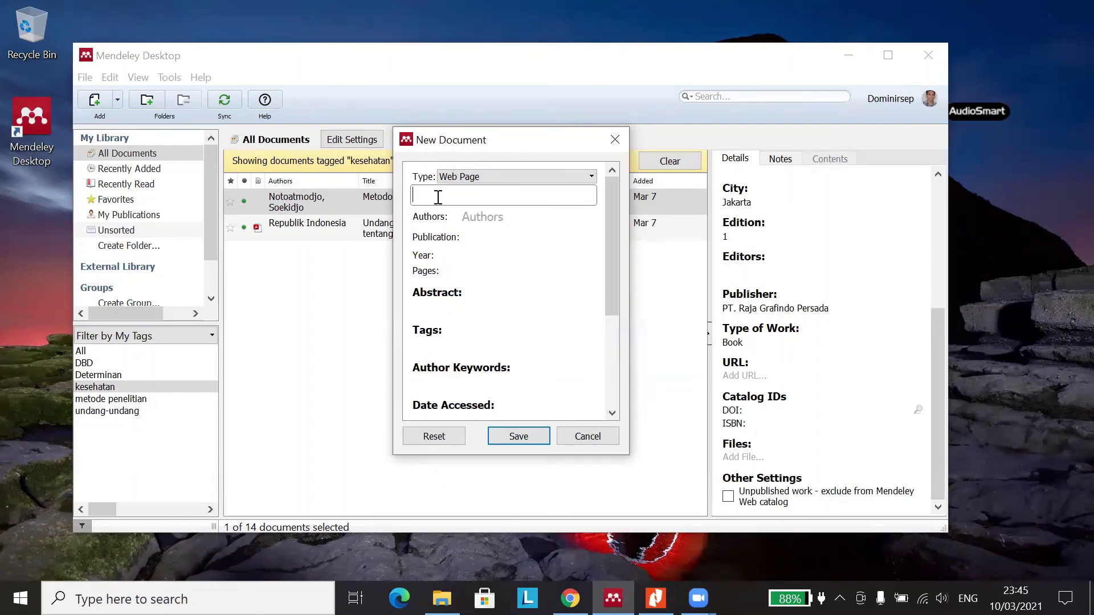
- Enter 'Kompa' as the publication name, then delete it again
click(513, 217)
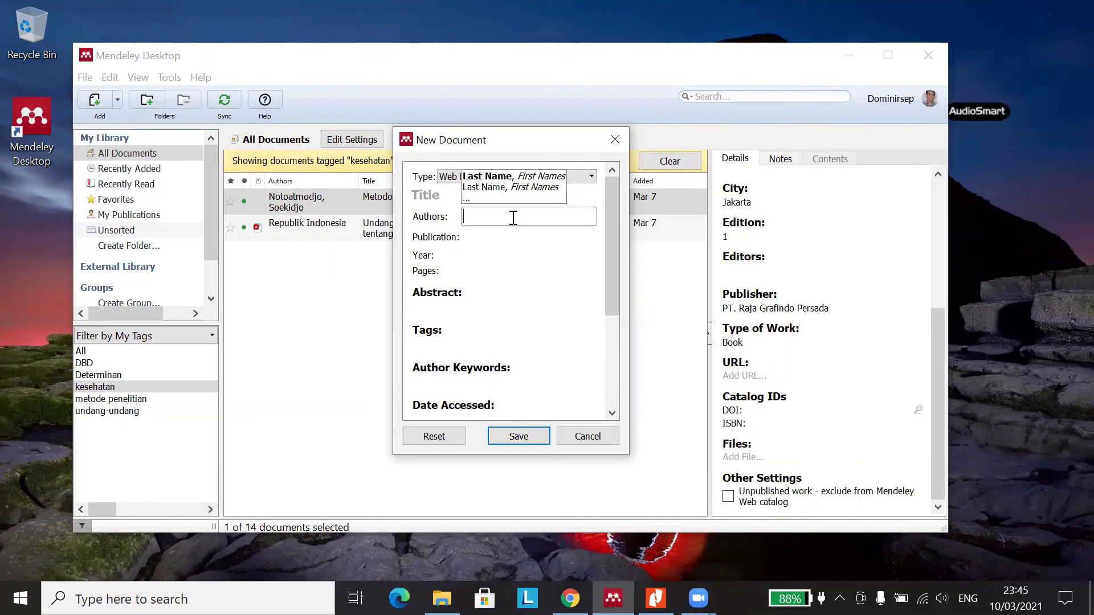
click(495, 239)
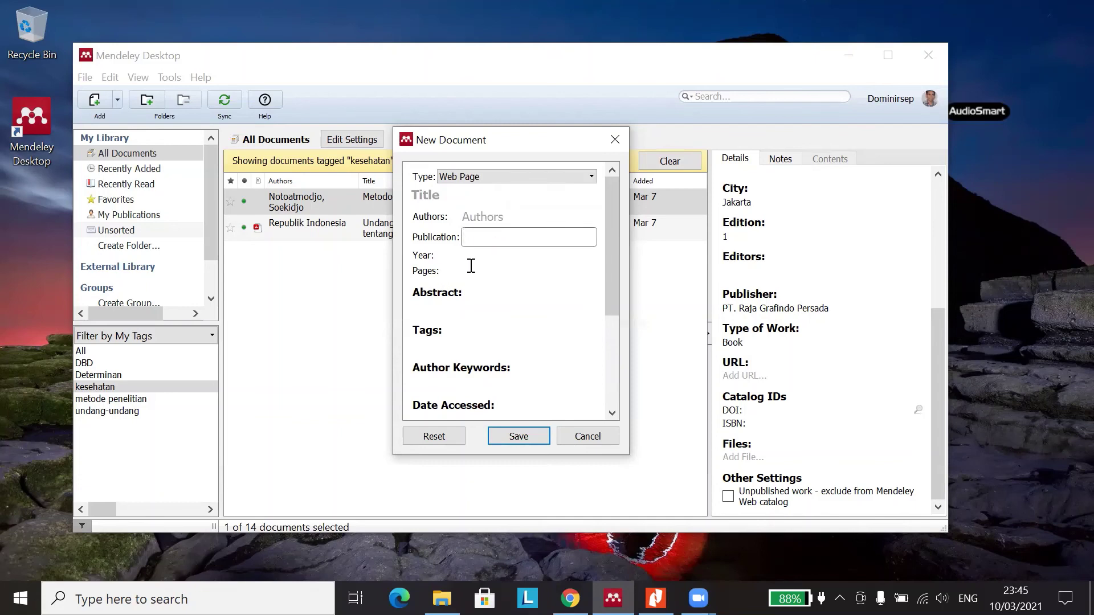
text(Kompas)
drag(510, 246, 453, 236)
key(BackSpace)
click(471, 262)
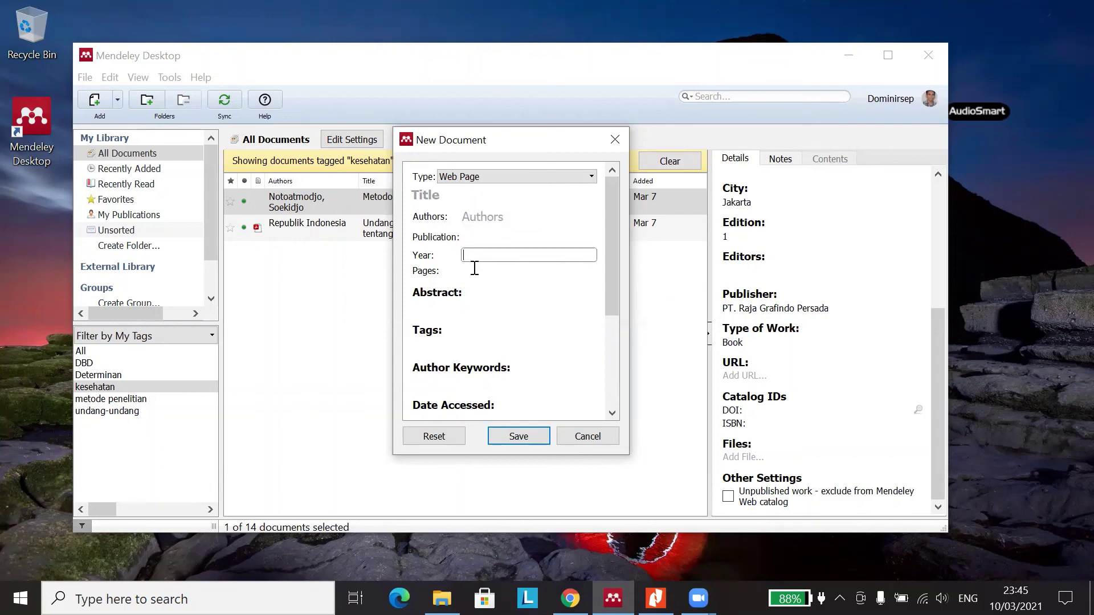
click(475, 272)
- Delete the Date Accessed value 2021-03-10 and move to the URL field
scroll(476, 276, down, 1)
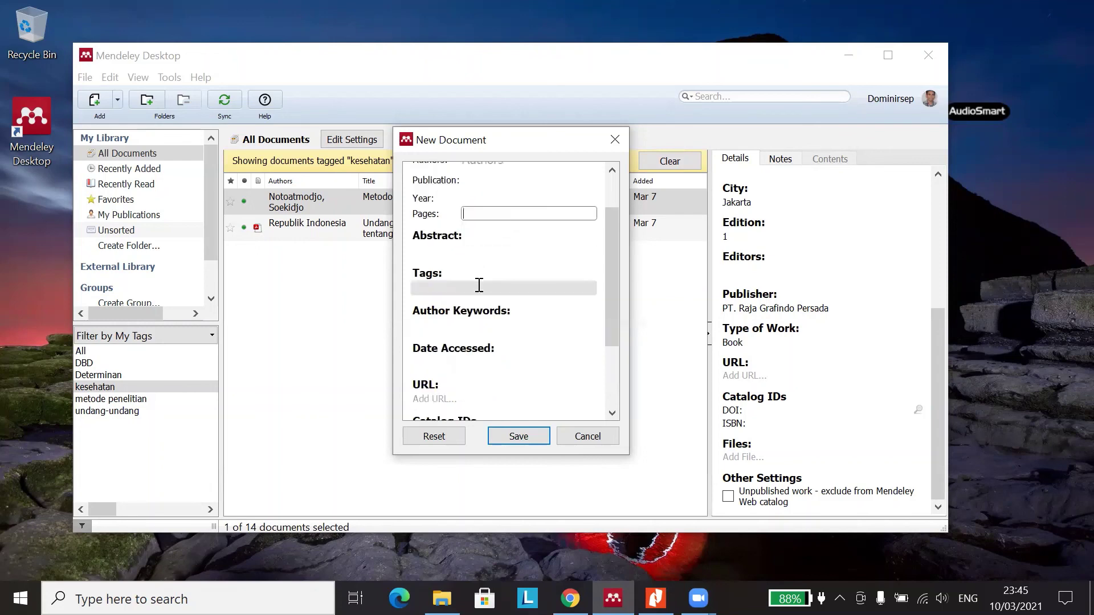
scroll(479, 285, down, 2)
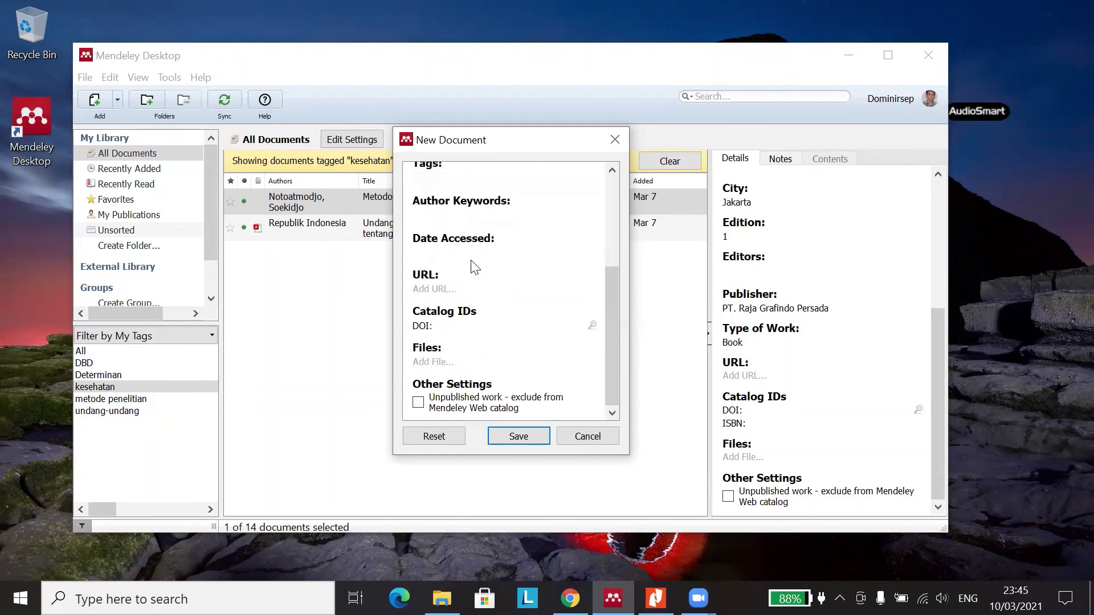
click(471, 257)
scroll(474, 275, up, 1)
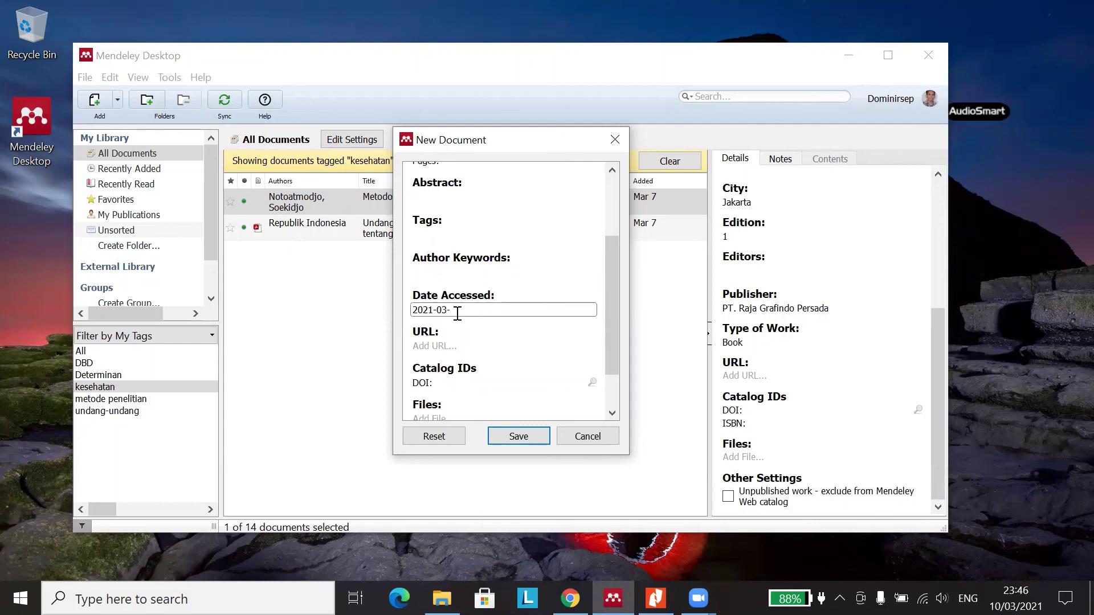
click(430, 311)
drag(477, 311, 410, 311)
key(BackSpace)
click(448, 345)
scroll(458, 339, down, 1)
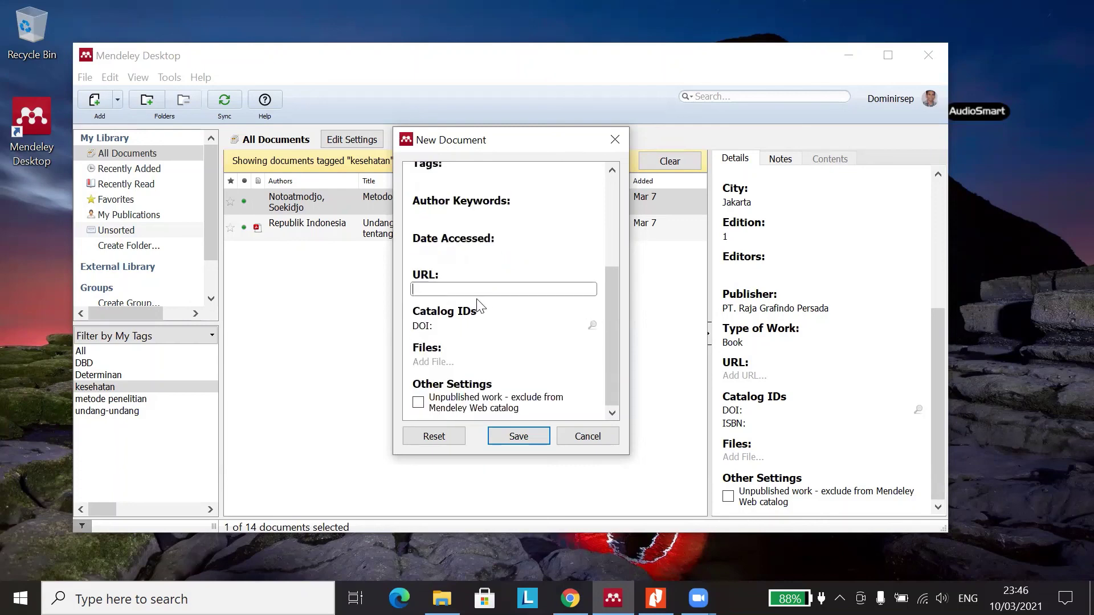
scroll(504, 256, up, 4)
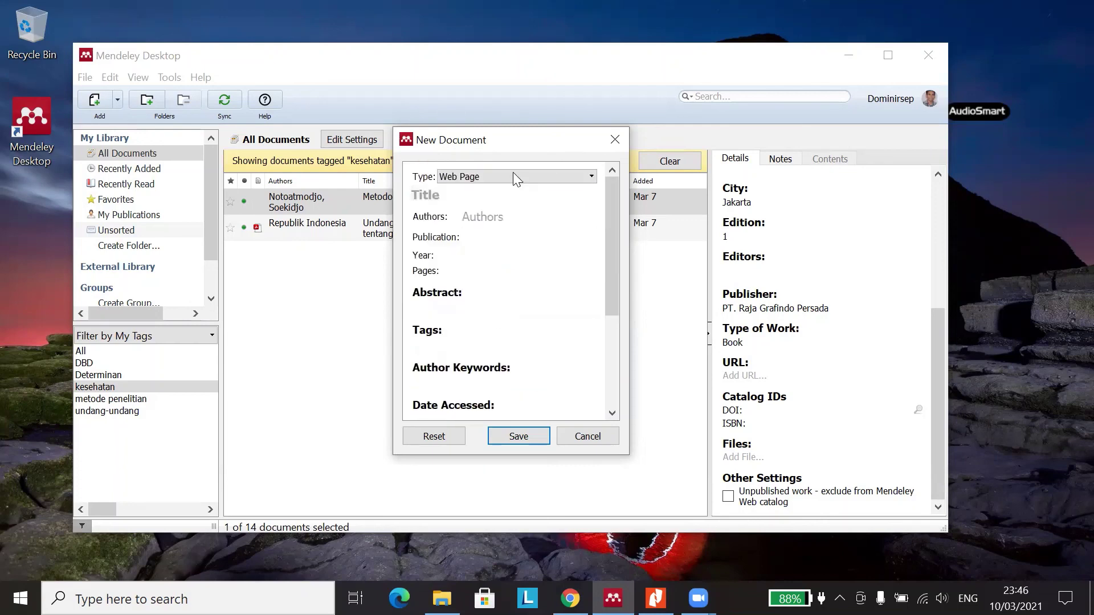
- Change the type to Working Paper and delete its title, leaving Authors empty
click(579, 182)
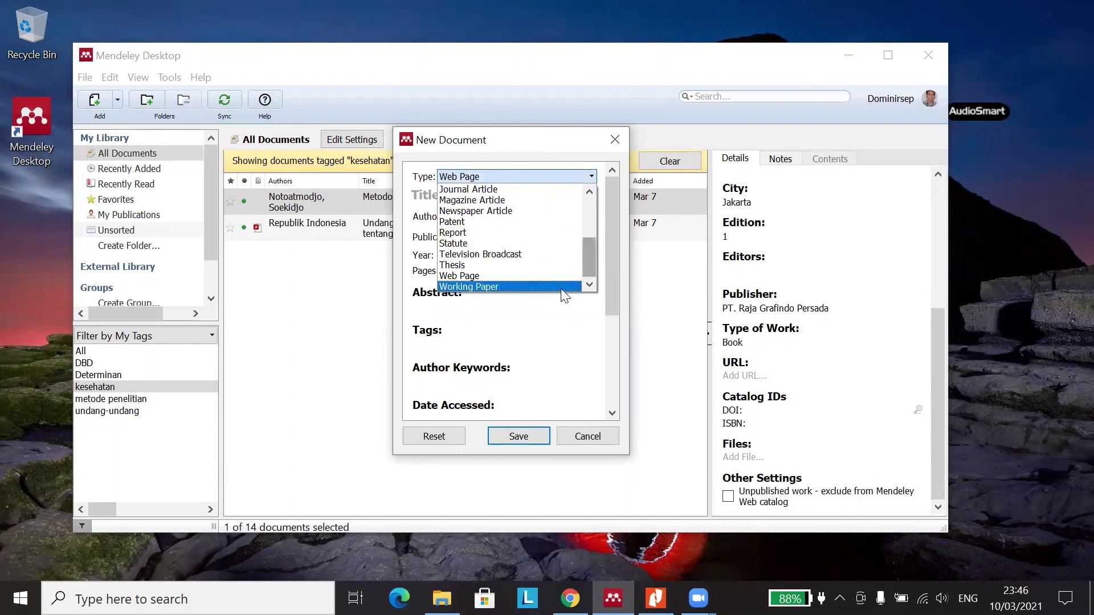
click(533, 285)
click(488, 246)
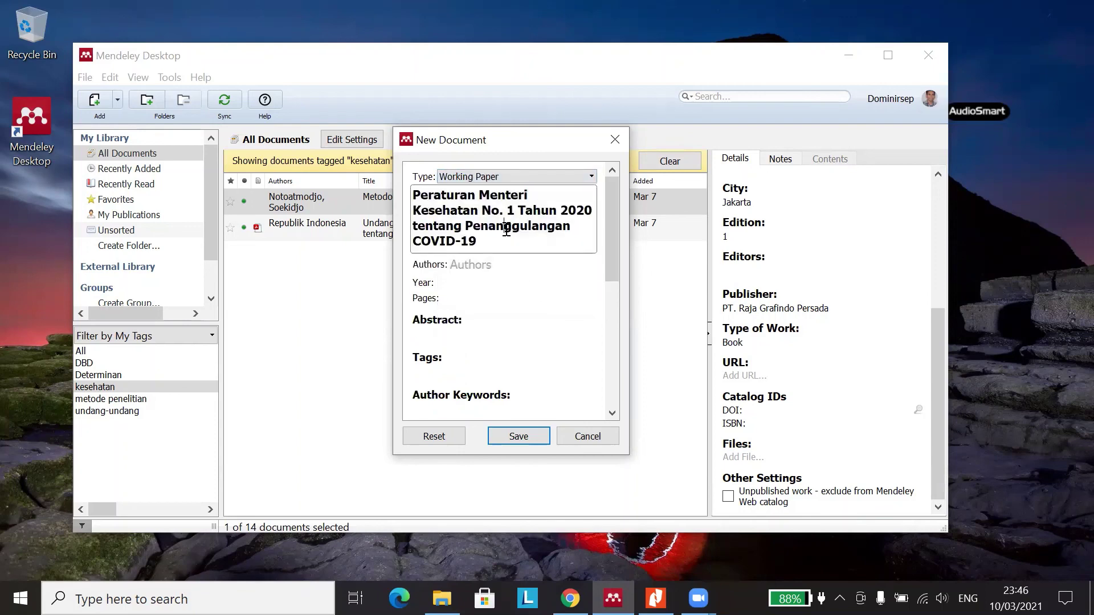
key(ctrl+a)
key(BackSpace)
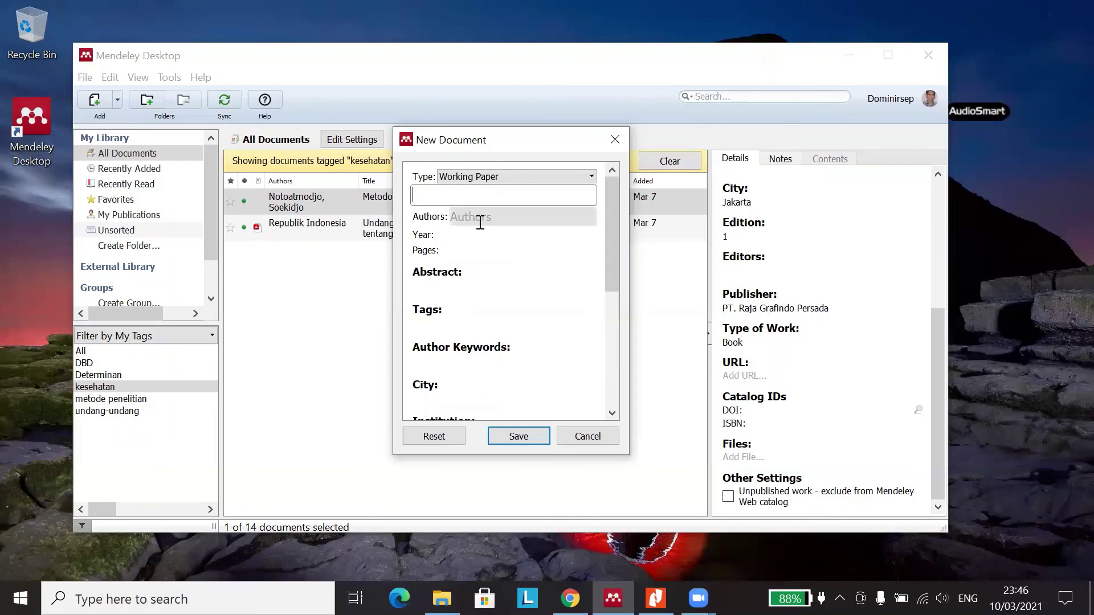
click(480, 222)
click(422, 263)
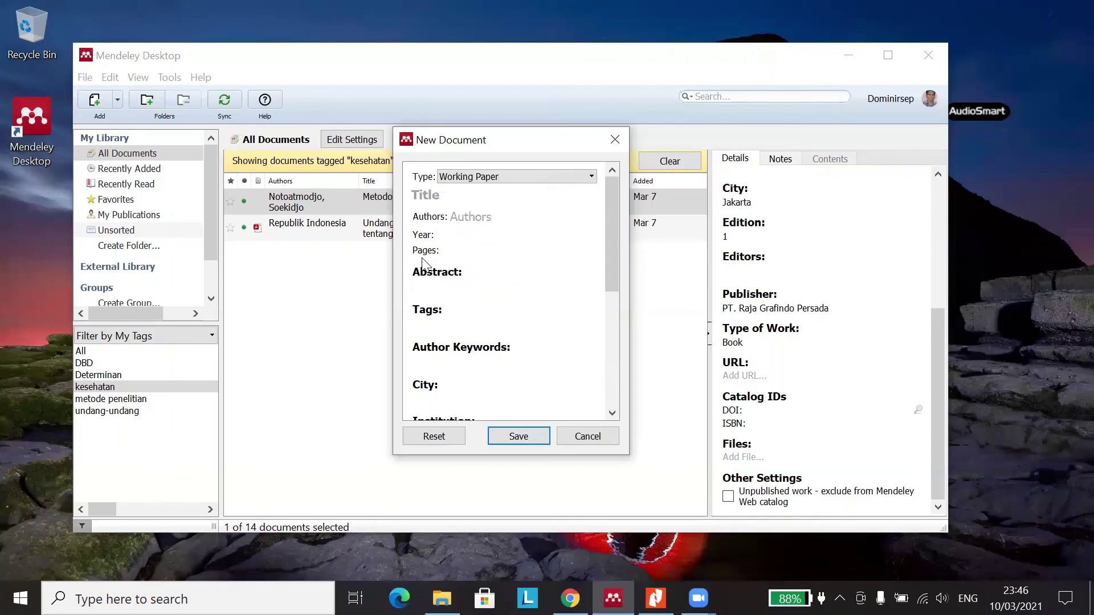
- Look over the Institution, Number and Series fields, then close the form
scroll(422, 263, down, 3)
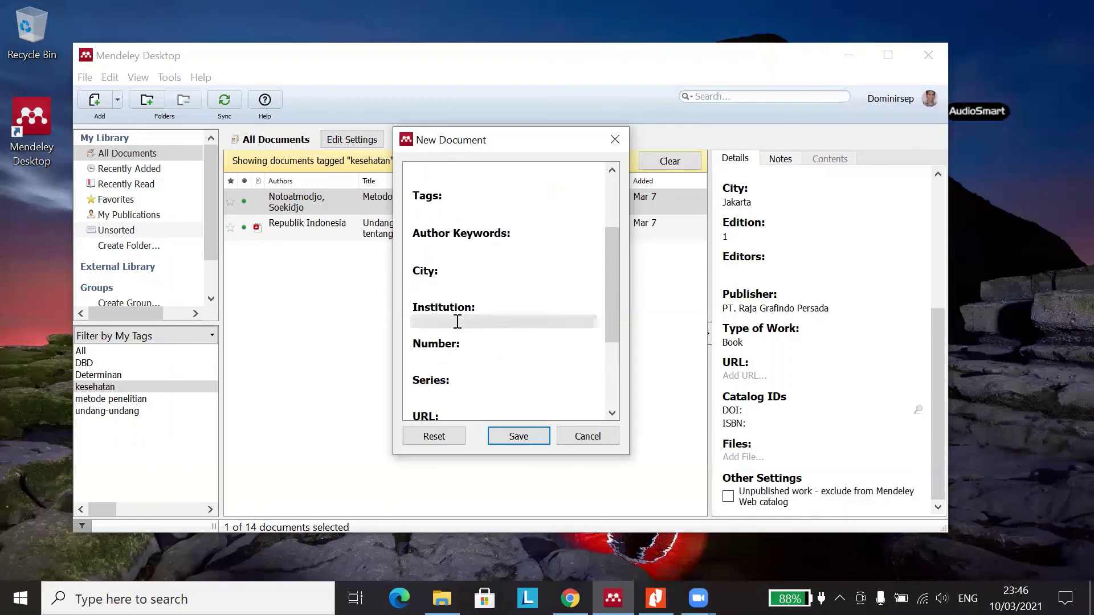
scroll(483, 239, up, 3)
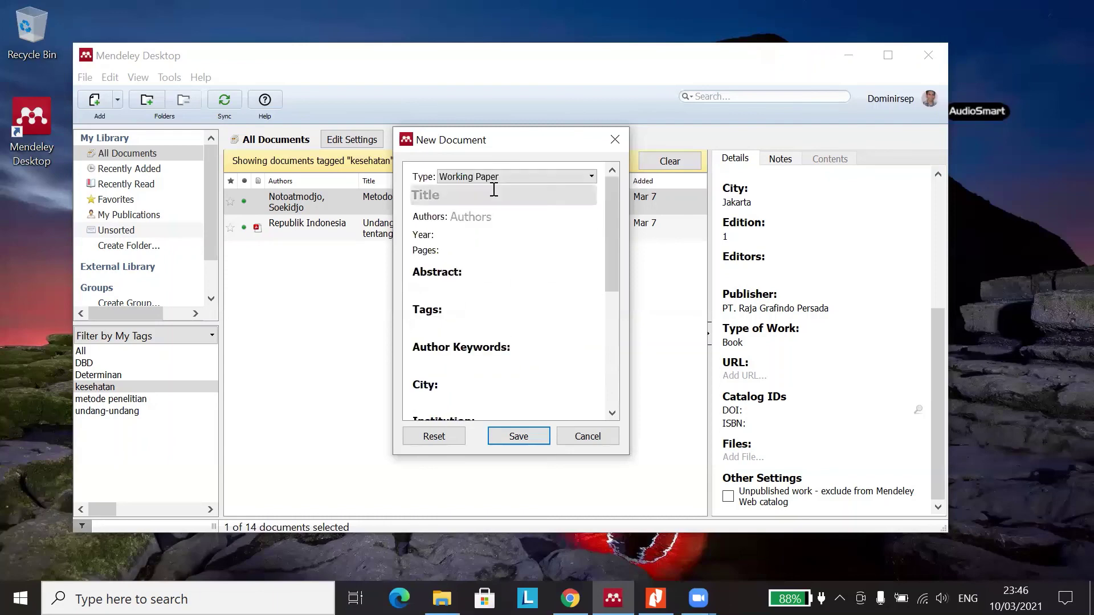
scroll(472, 294, down, 5)
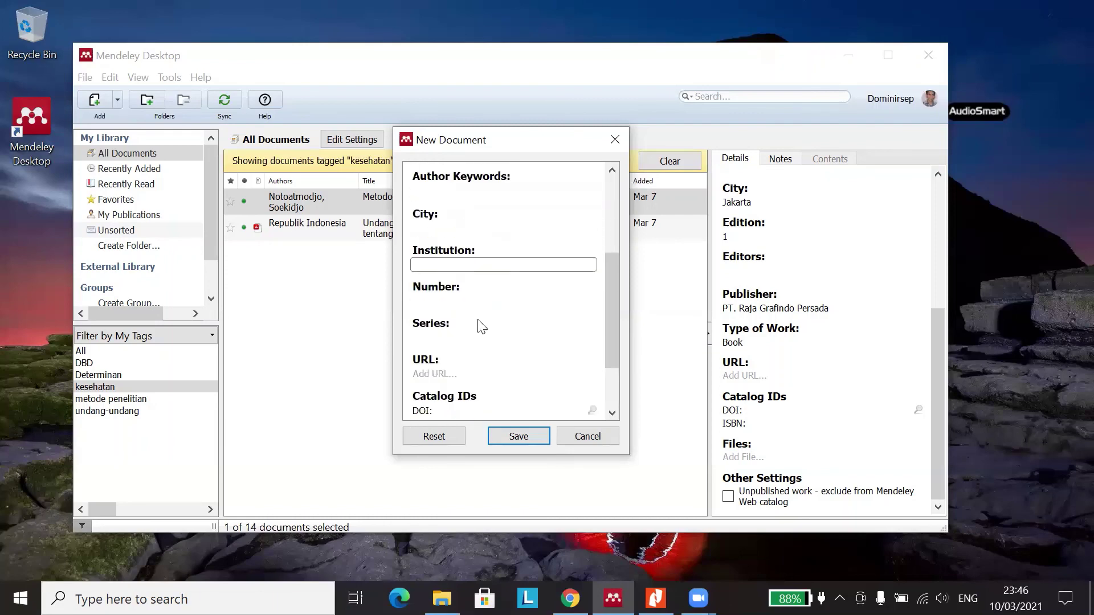
click(466, 335)
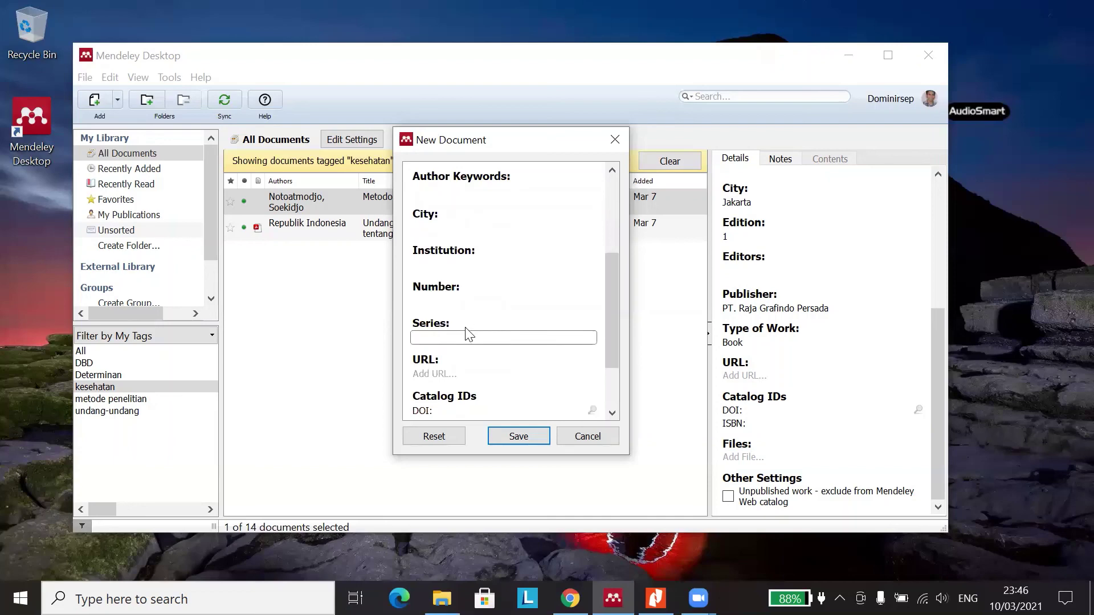
scroll(466, 331, down, 2)
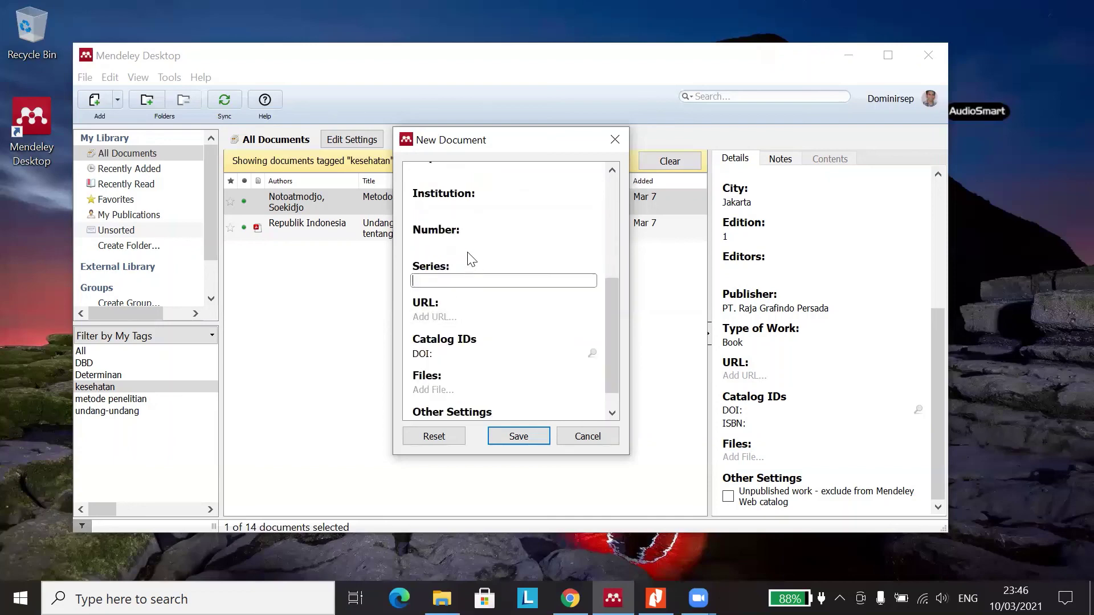
scroll(470, 262, down, 1)
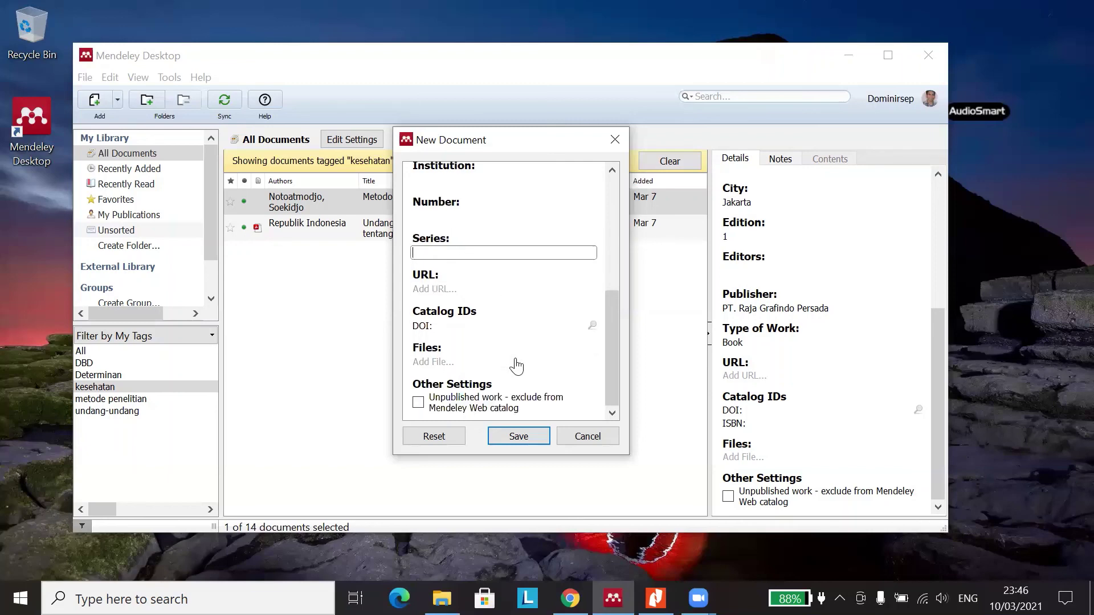
scroll(535, 328, up, 2)
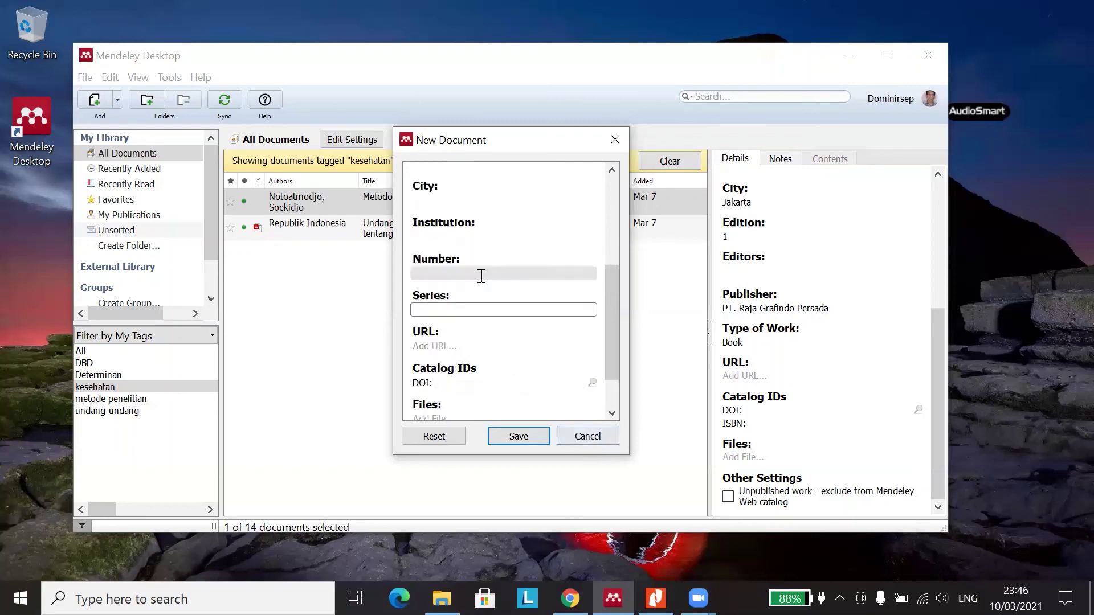
scroll(485, 274, up, 7)
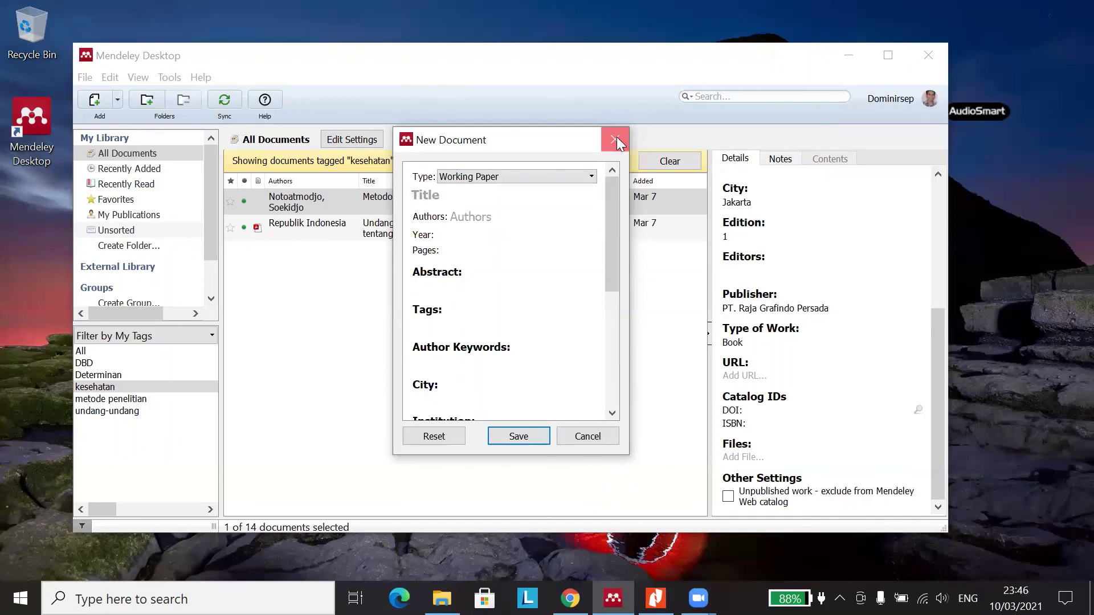
click(615, 140)
- Clear the kesehatan tag filter and view Monitoring Pelaksanaan and Implementasi Desa Siaga details
click(681, 161)
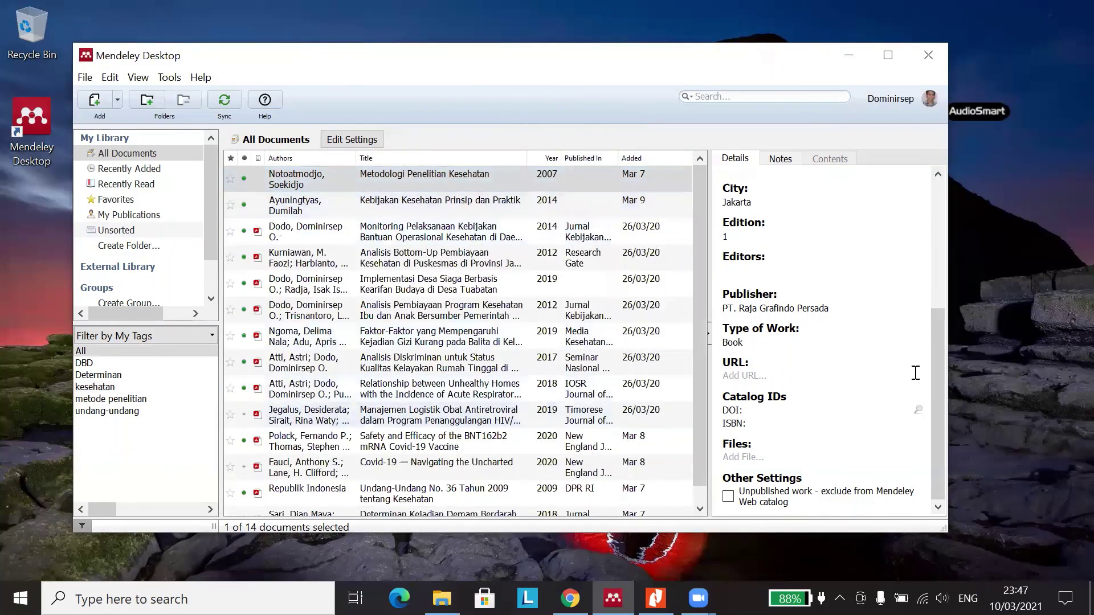
click(382, 231)
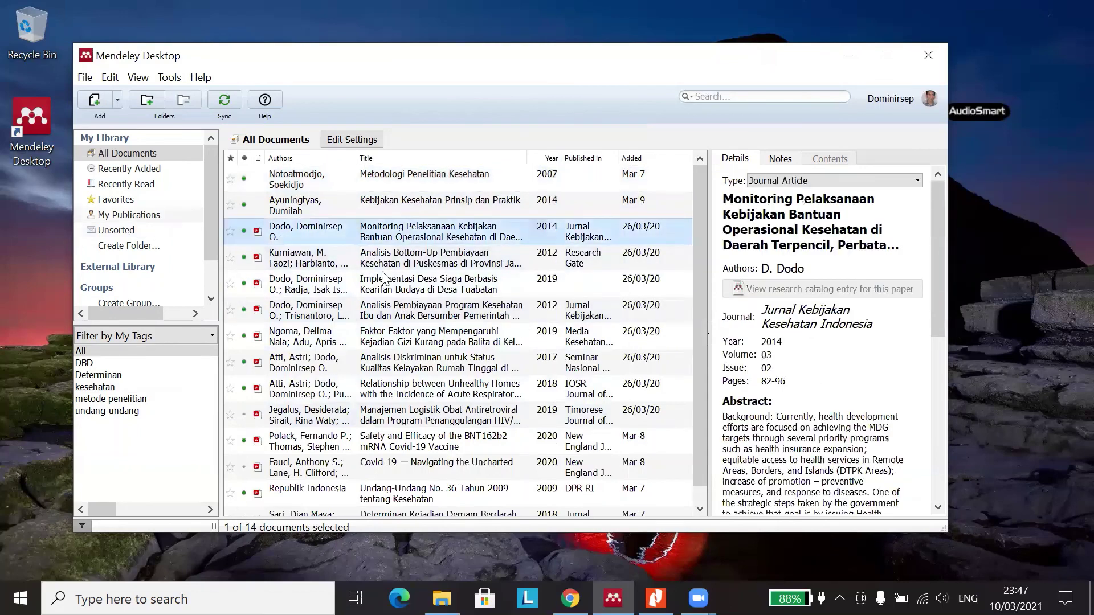
click(384, 279)
scroll(414, 353, down, 1)
scroll(807, 363, down, 5)
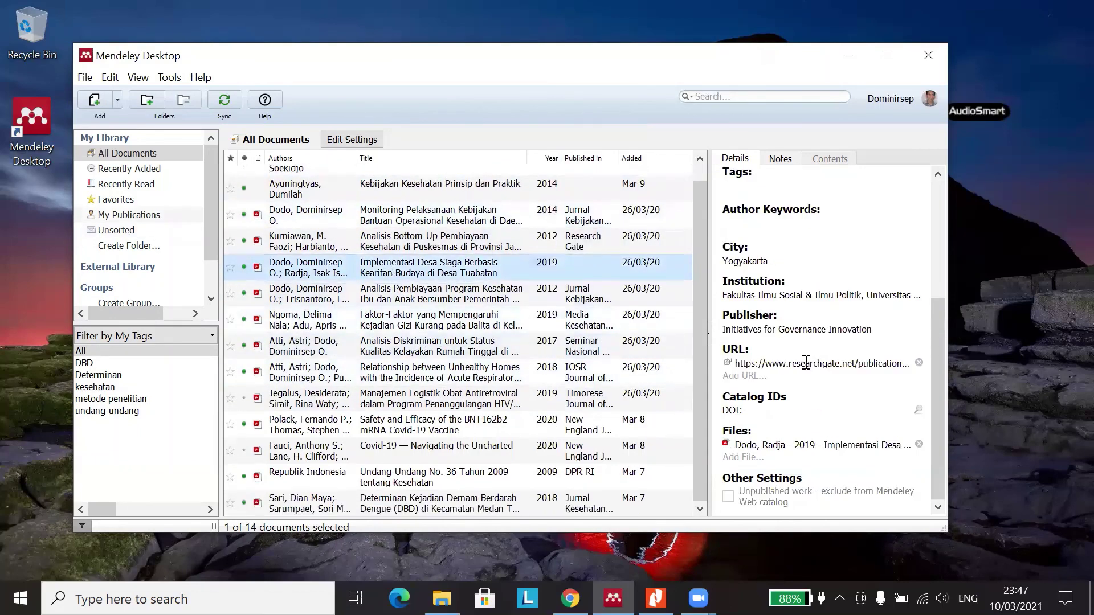
scroll(806, 359, up, 3)
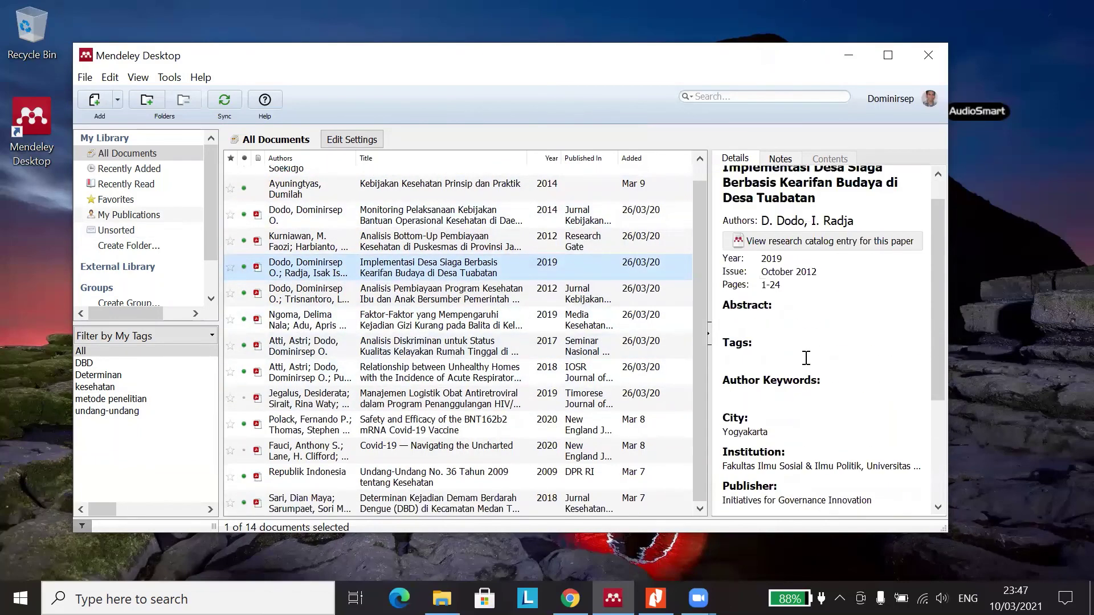
scroll(806, 358, down, 4)
scroll(806, 354, up, 4)
scroll(794, 304, up, 1)
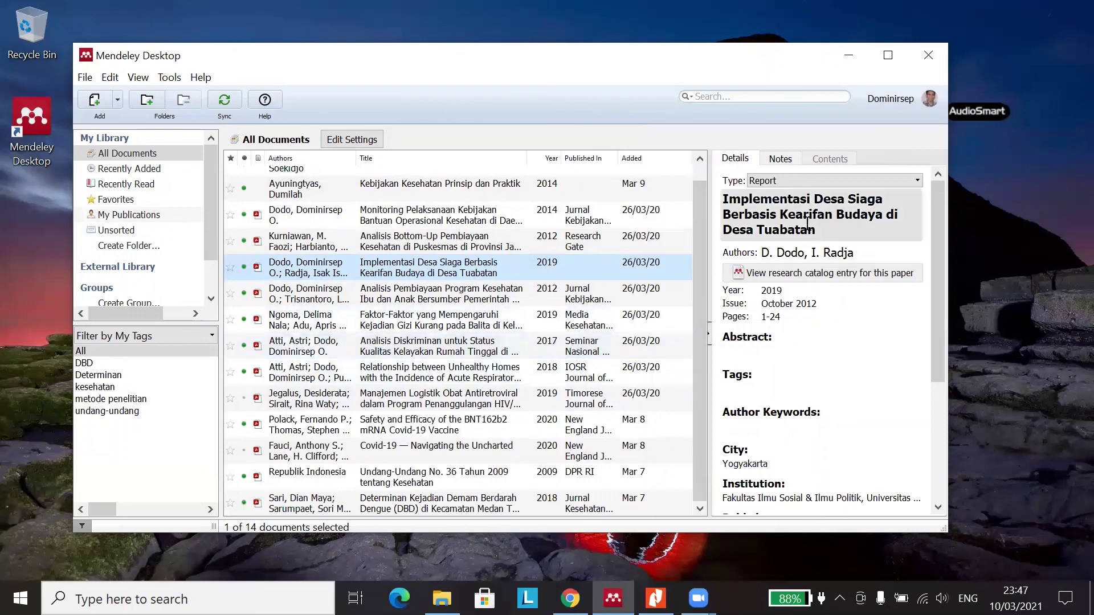
- Review the details of the Analisis Diskriminan and Analisis Pembiayaan entries
scroll(803, 349, down, 3)
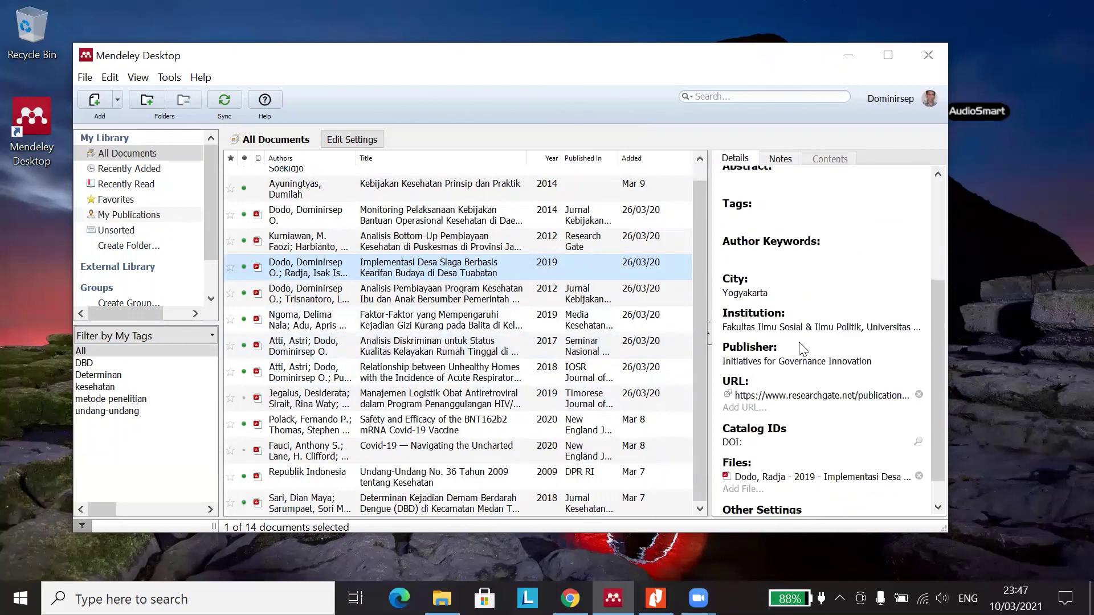
scroll(803, 348, down, 1)
scroll(800, 322, up, 2)
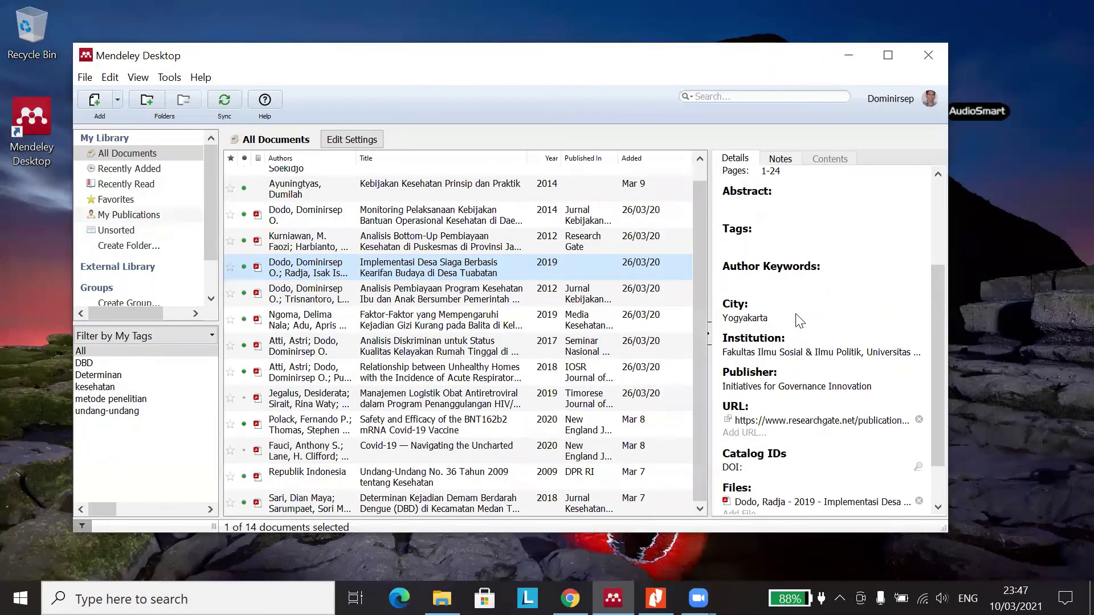
scroll(800, 323, up, 3)
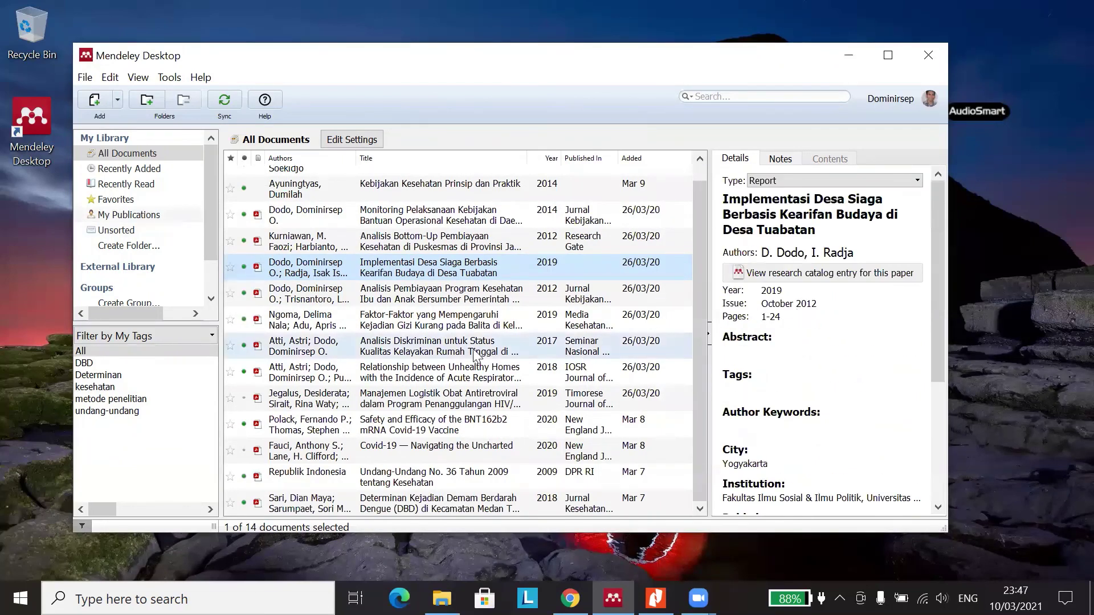
click(416, 344)
click(399, 293)
scroll(428, 251, up, 1)
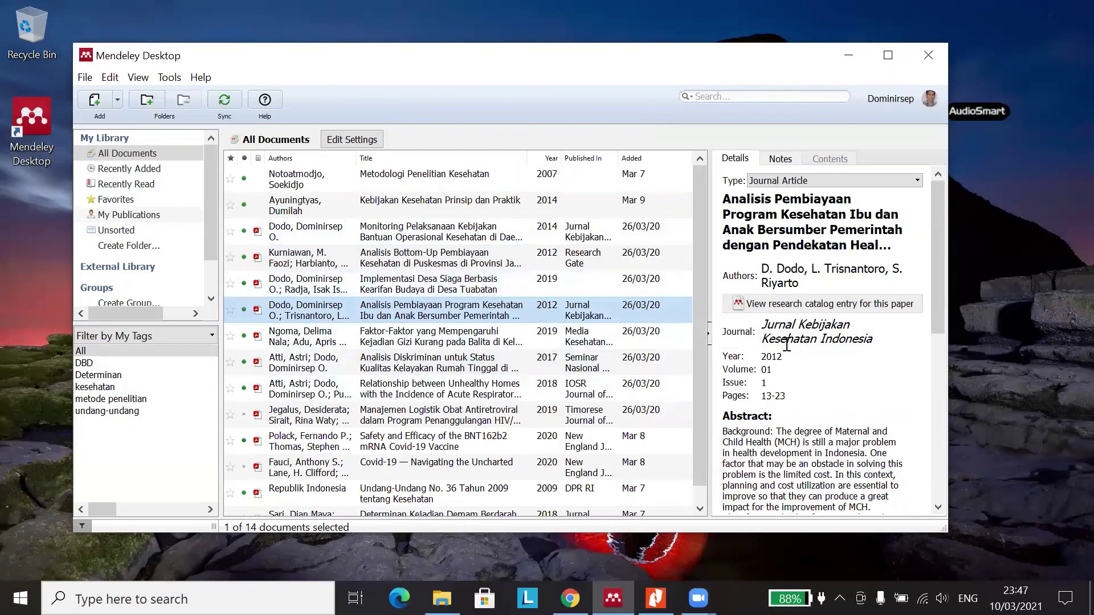
scroll(786, 347, down, 10)
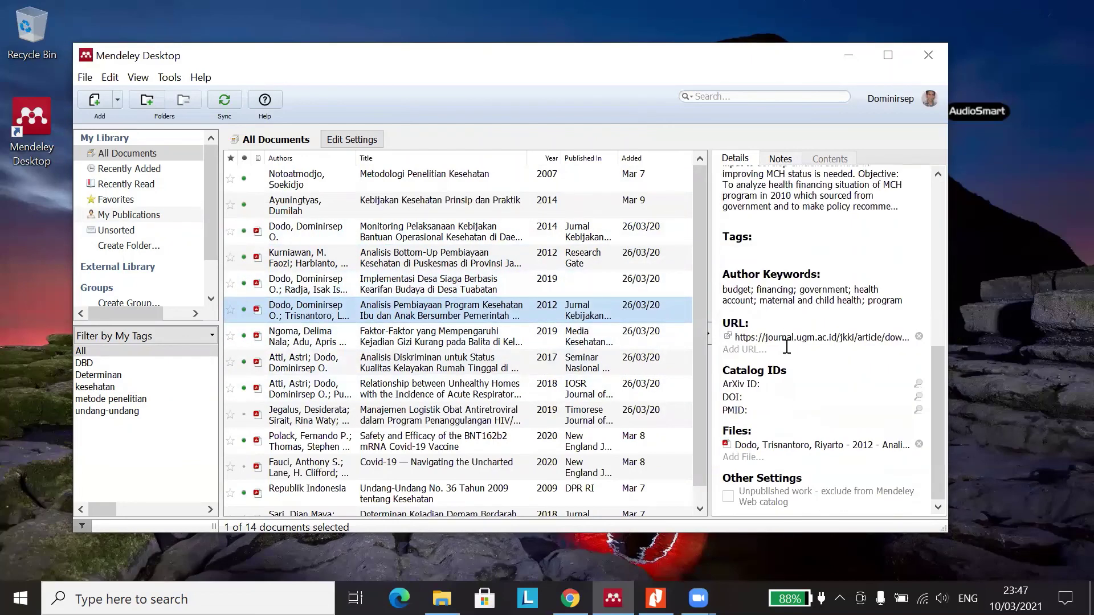